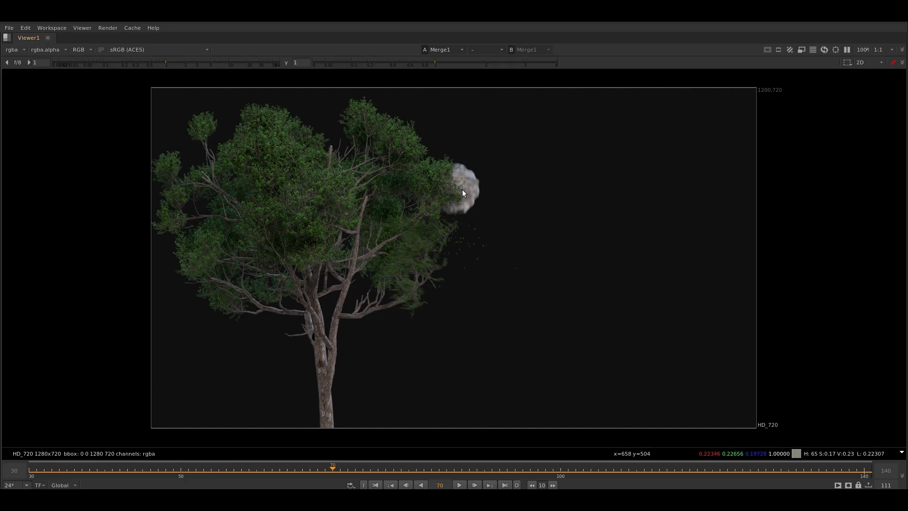
Play back the finished tree-impact composite in the viewer
{"action": "middle_click_drag", "start_coordinate": [462, 313], "coordinate": [527, 322]}
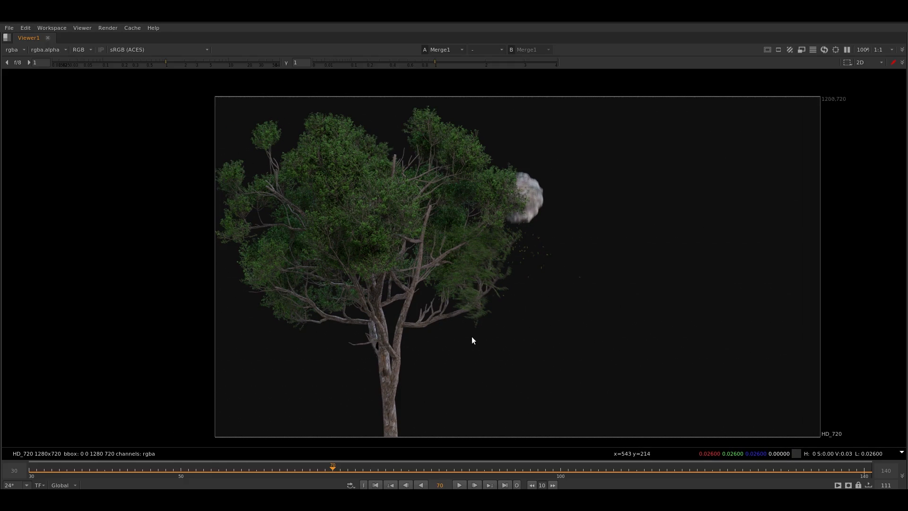
{"action": "left_click", "coordinate": [455, 487]}
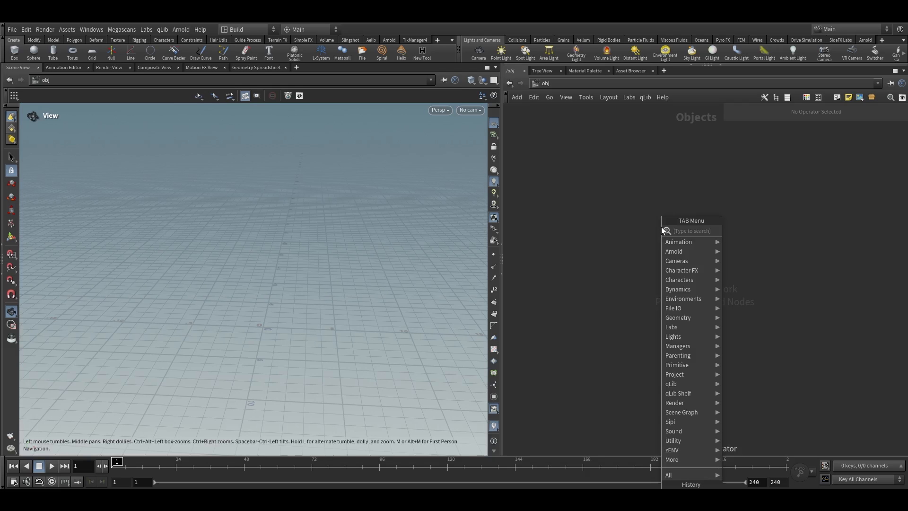
Create a Geometry object node and rename it Impact_tree
{"action": "left_click", "coordinate": [679, 494]}
{"action": "left_click", "coordinate": [652, 240]}
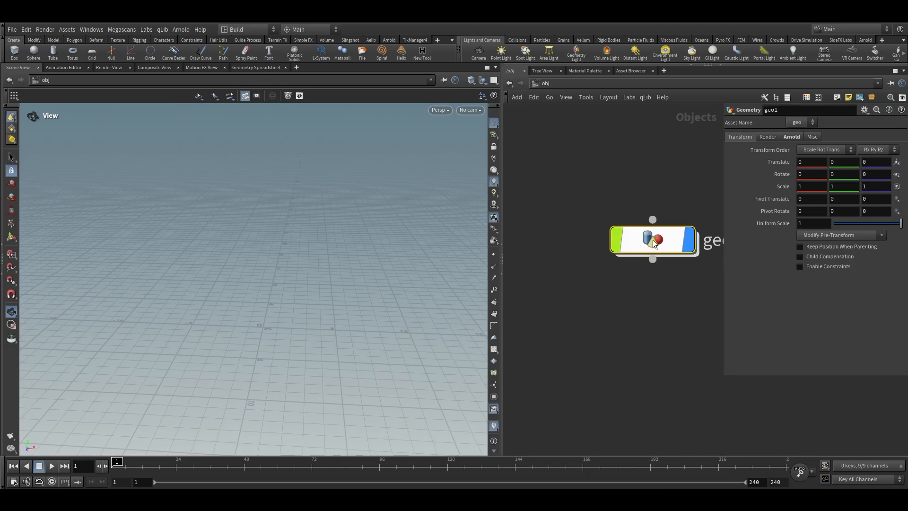
{"action": "middle_click_drag", "start_coordinate": [644, 282], "coordinate": [534, 291]}
{"action": "double_click", "coordinate": [622, 252]}
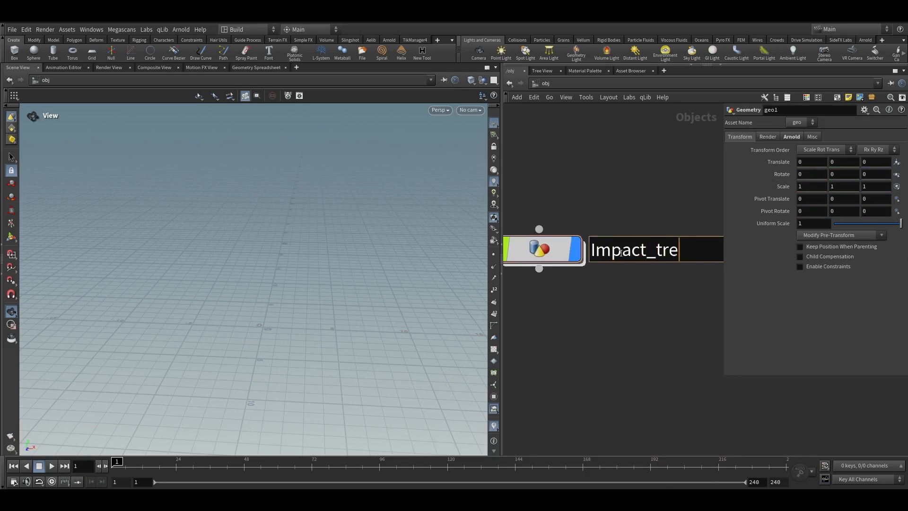
{"action": "key", "text": "Return"}
Inside Impact_tree, add a File node
{"action": "scroll", "coordinate": [635, 333], "scroll_direction": "down", "scroll_amount": 5}
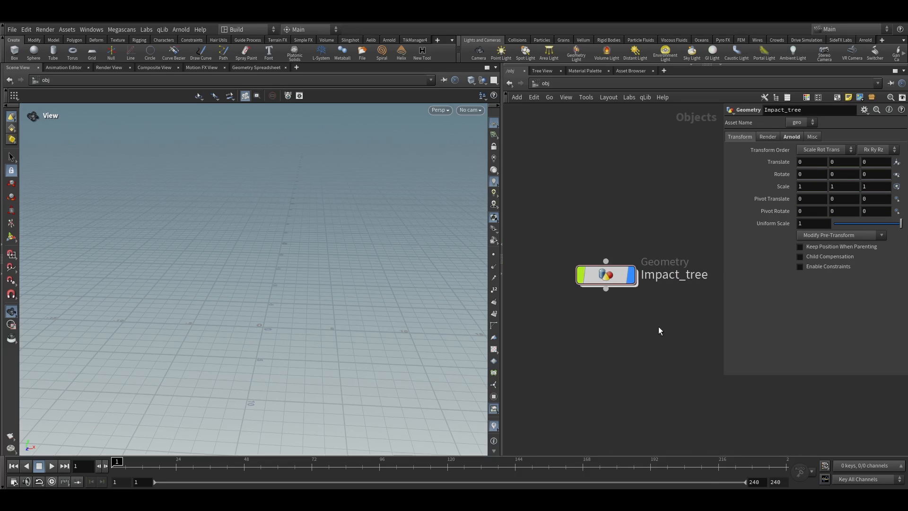
{"action": "double_click", "coordinate": [599, 271]}
{"action": "key", "text": "Tab"}
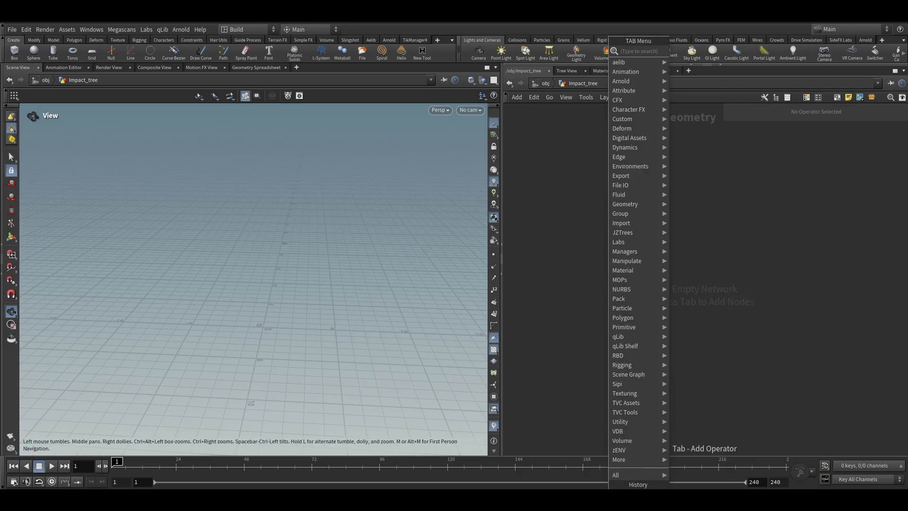
{"action": "left_click", "coordinate": [623, 494]}
{"action": "left_click", "coordinate": [600, 248]}
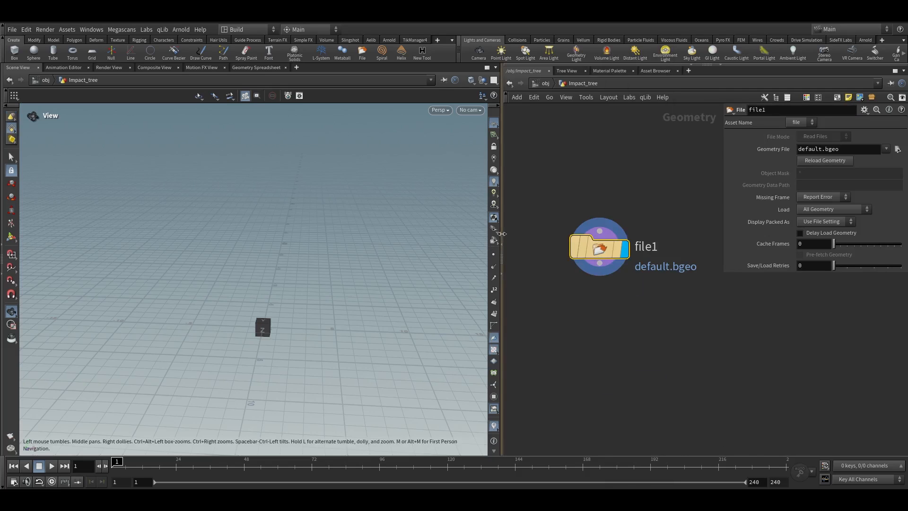
Load the Tree.bgeo.sc geometry file into the File node
{"action": "left_click_drag", "start_coordinate": [502, 234], "coordinate": [417, 229]}
{"action": "left_click", "coordinate": [897, 150]}
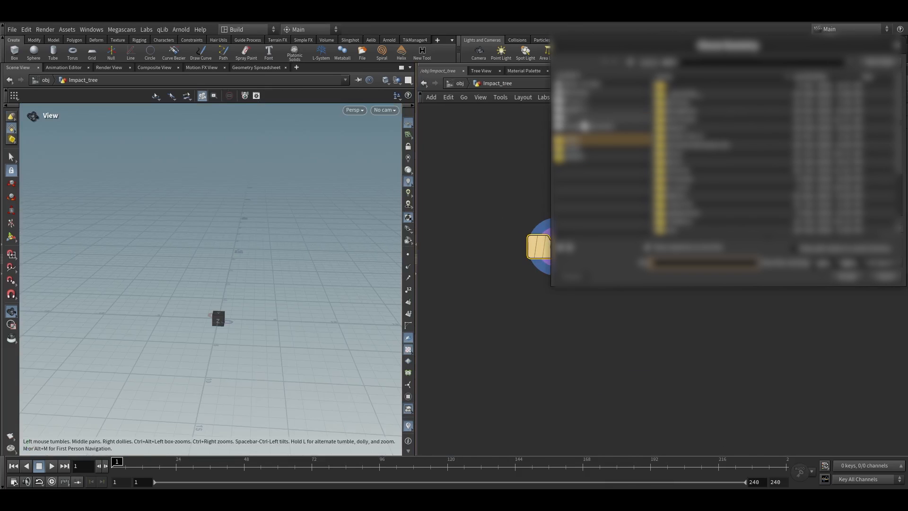
{"action": "double_click", "coordinate": [684, 129]}
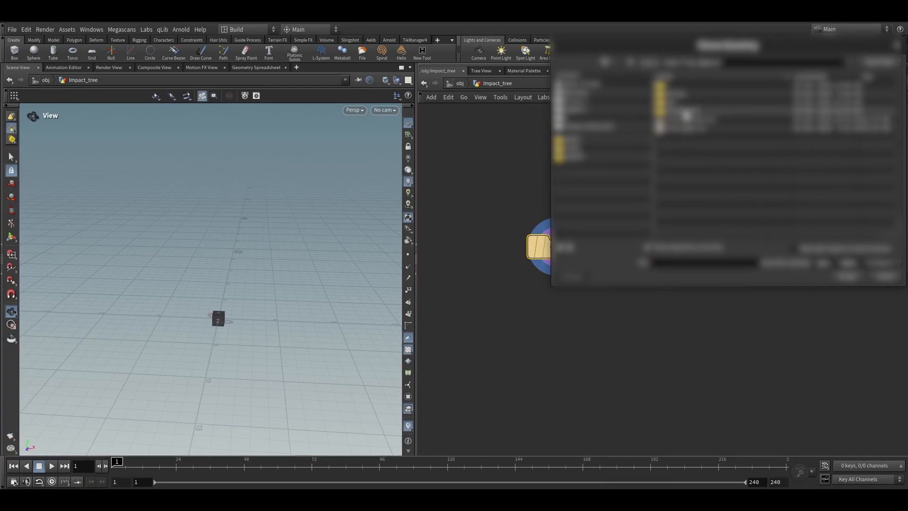
{"action": "double_click", "coordinate": [682, 136]}
Inspect the loaded tree in the viewport from several angles
{"action": "key", "text": "space+g"}
{"action": "left_click_drag", "start_coordinate": [184, 251], "coordinate": [212, 208]}
{"action": "scroll", "coordinate": [202, 258], "scroll_direction": "up", "scroll_amount": 3}
{"action": "left_click_drag", "start_coordinate": [202, 259], "coordinate": [302, 186]}
{"action": "scroll", "coordinate": [302, 186], "scroll_direction": "up", "scroll_amount": 3}
{"action": "left_click_drag", "start_coordinate": [237, 212], "coordinate": [266, 214]}
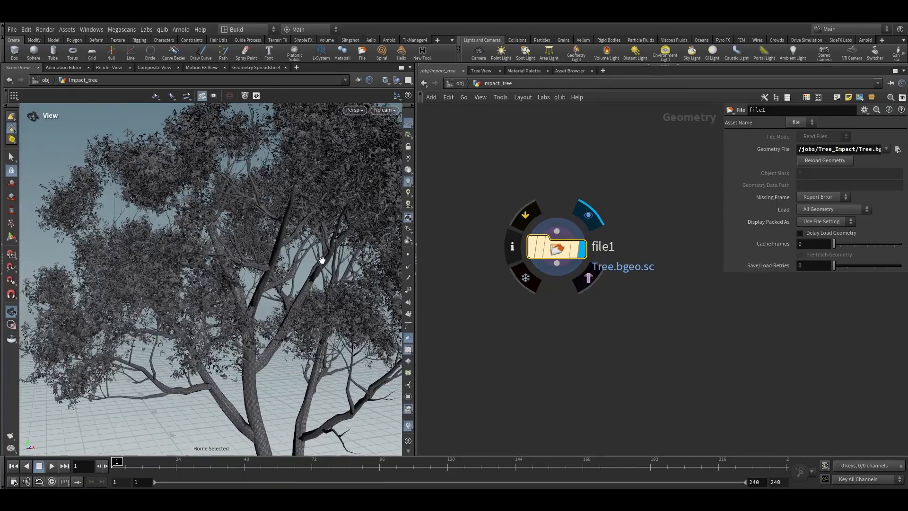
{"action": "scroll", "coordinate": [302, 221], "scroll_direction": "down", "scroll_amount": 6}
{"action": "left_click_drag", "start_coordinate": [302, 301], "coordinate": [191, 304]}
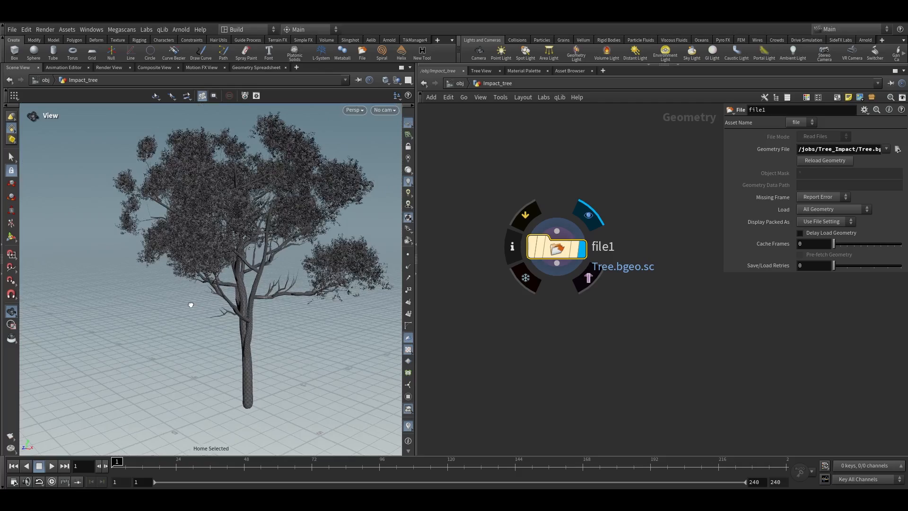
{"action": "left_click_drag", "start_coordinate": [191, 305], "coordinate": [257, 301]}
{"action": "middle_click_drag", "start_coordinate": [257, 301], "coordinate": [209, 305]}
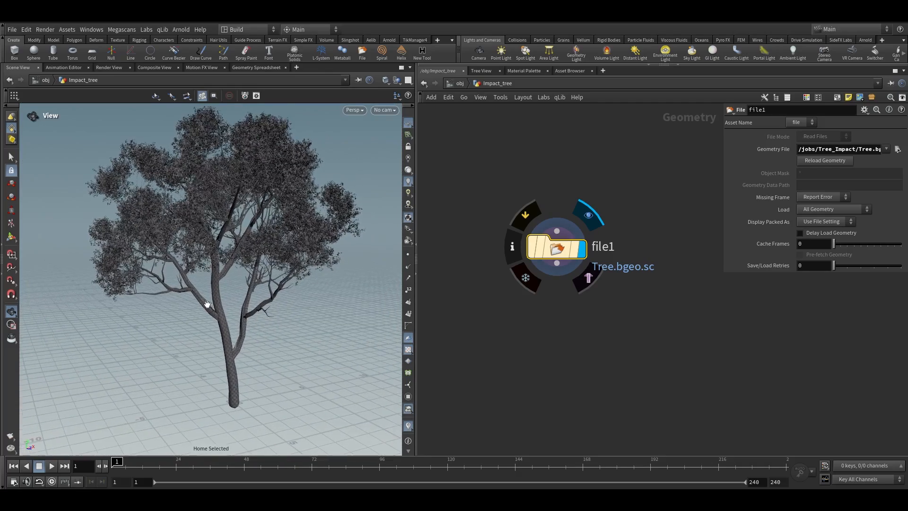
{"action": "right_click_drag", "start_coordinate": [209, 305], "coordinate": [336, 199]}
{"action": "left_click_drag", "start_coordinate": [336, 199], "coordinate": [304, 232]}
{"action": "right_click_drag", "start_coordinate": [304, 231], "coordinate": [323, 247]}
{"action": "right_click_drag", "start_coordinate": [324, 247], "coordinate": [308, 261]}
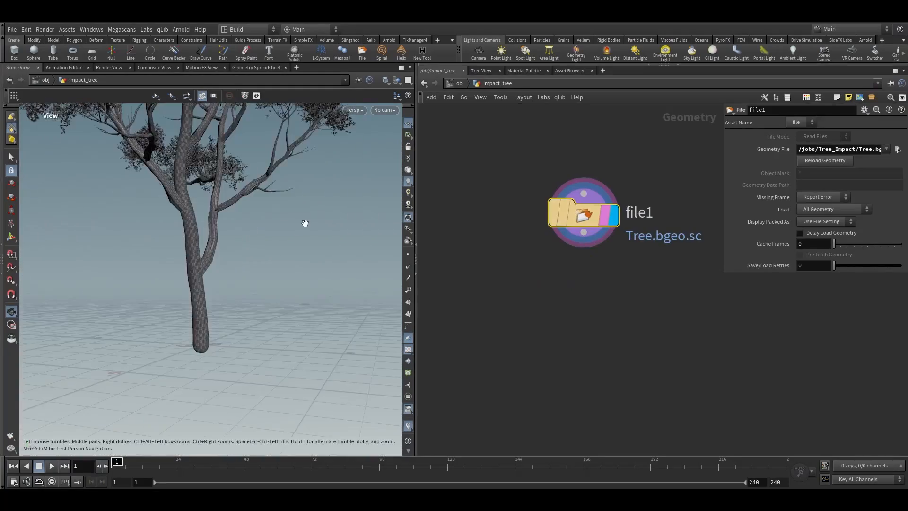
{"action": "right_click_drag", "start_coordinate": [304, 223], "coordinate": [253, 263]}
{"action": "left_click_drag", "start_coordinate": [253, 263], "coordinate": [274, 267]}
{"action": "right_click_drag", "start_coordinate": [274, 267], "coordinate": [311, 238]}
{"action": "middle_click_drag", "start_coordinate": [311, 238], "coordinate": [203, 242]}
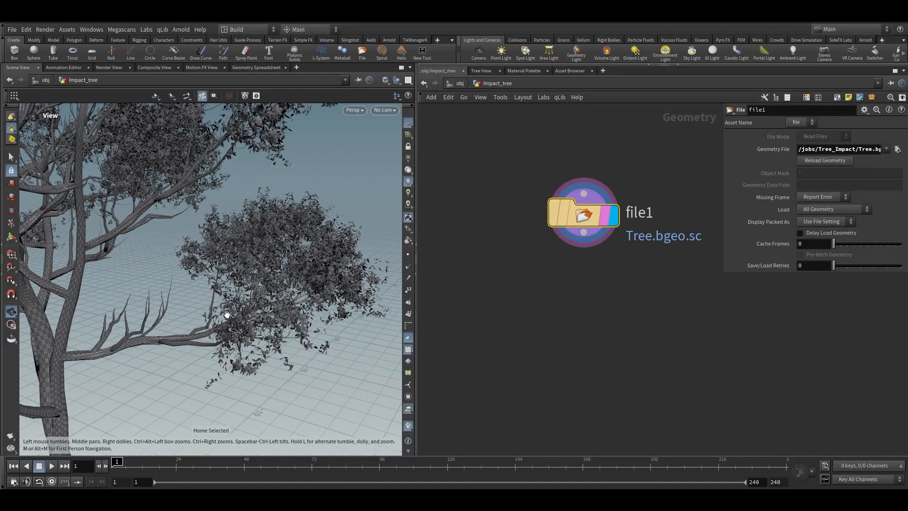
{"action": "right_click_drag", "start_coordinate": [332, 244], "coordinate": [318, 269]}
{"action": "middle_click_drag", "start_coordinate": [318, 269], "coordinate": [303, 262]}
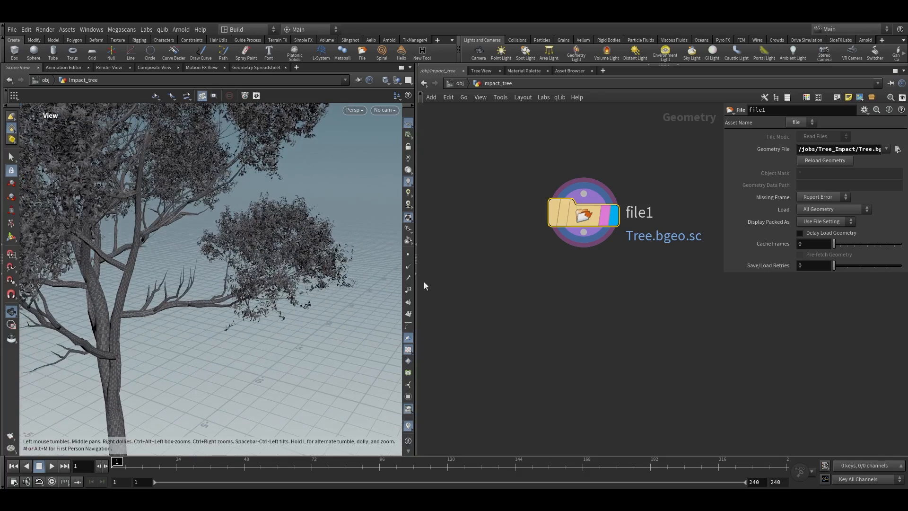
{"action": "right_click_drag", "start_coordinate": [307, 256], "coordinate": [304, 296]}
{"action": "left_click_drag", "start_coordinate": [304, 296], "coordinate": [296, 257]}
{"action": "right_click_drag", "start_coordinate": [296, 258], "coordinate": [261, 294]}
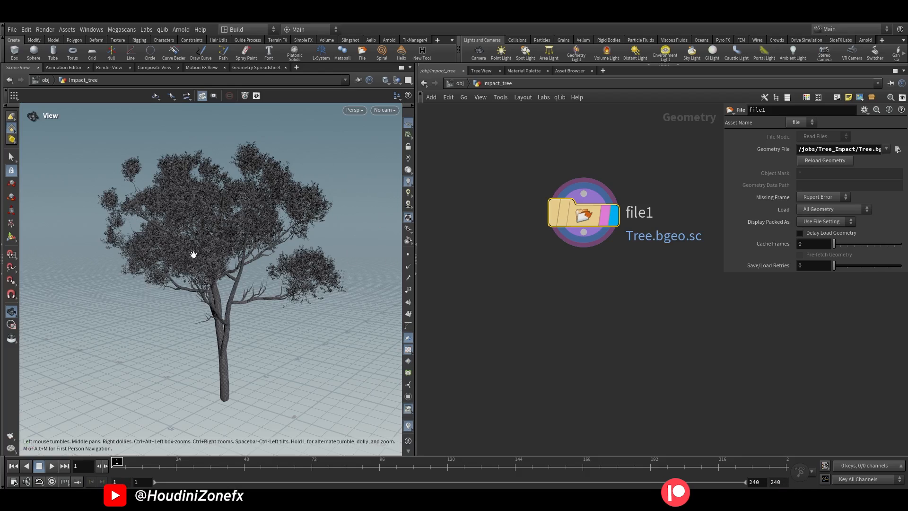
{"action": "scroll", "coordinate": [357, 260], "scroll_direction": "up", "scroll_amount": 6}
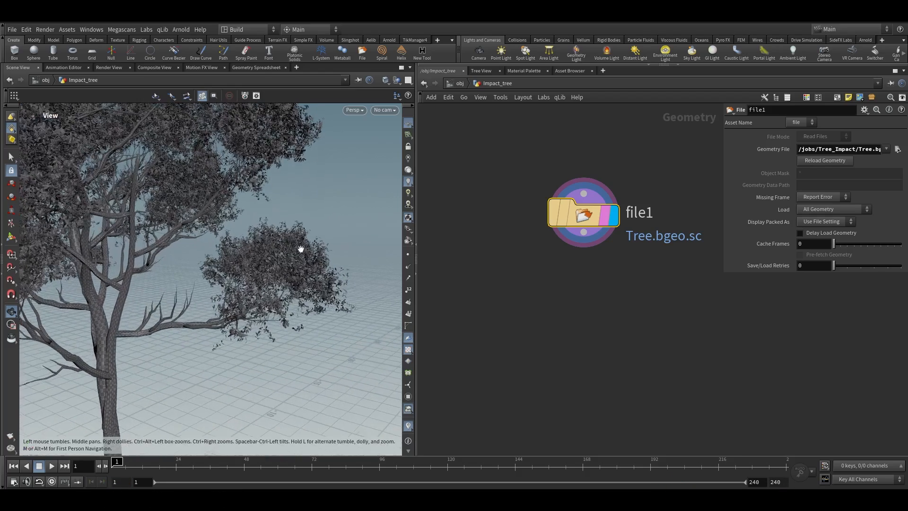
Add a Blast node below the File node
{"action": "left_click_drag", "start_coordinate": [584, 233], "coordinate": [580, 279]}
{"action": "key", "text": "Tab"}
{"action": "type", "text": "bla"}
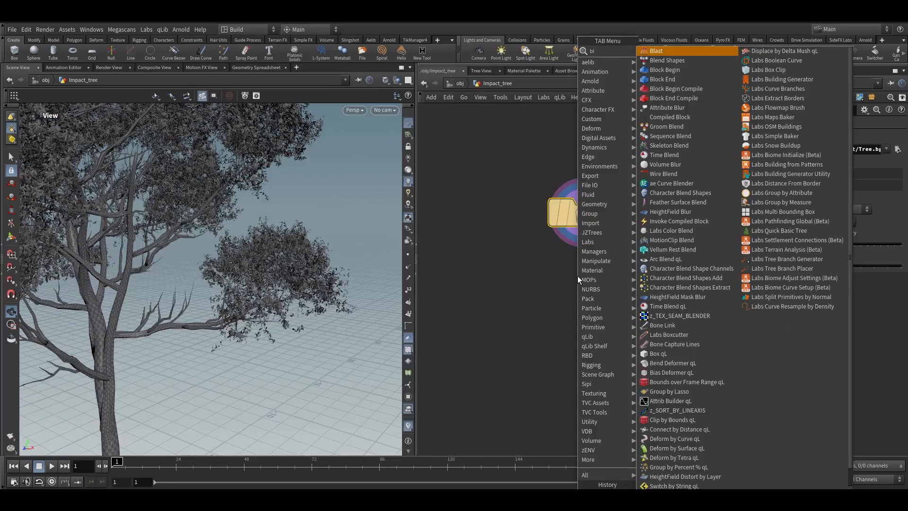
{"action": "key", "text": "Return"}
{"action": "key", "text": "Return"}
{"action": "key", "text": "r"}
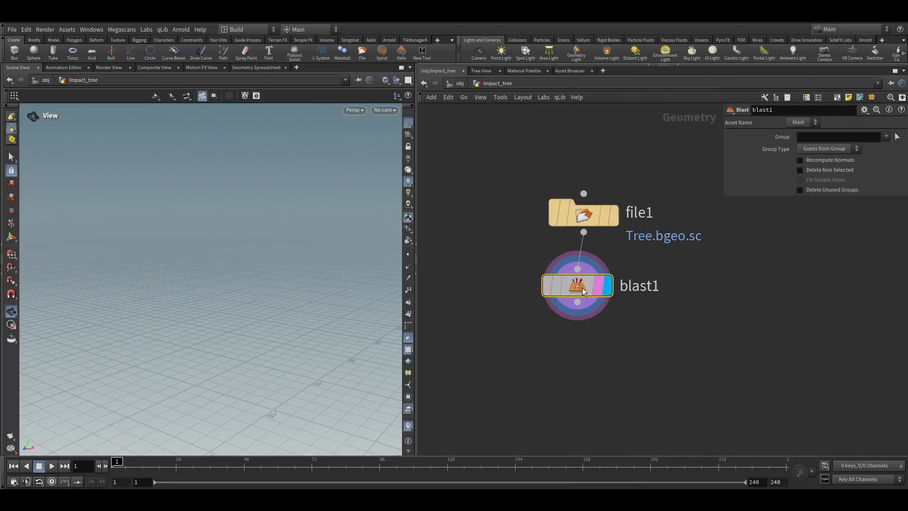
Select the trunk, bark and branch groups as the Blast group and enable Delete Non Selected
{"action": "left_click", "coordinate": [896, 138]}
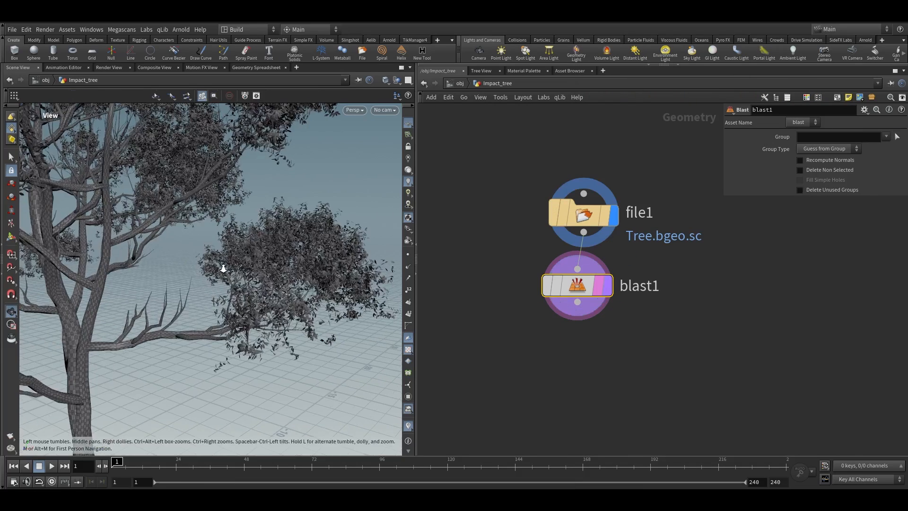
{"action": "left_click", "coordinate": [188, 95]}
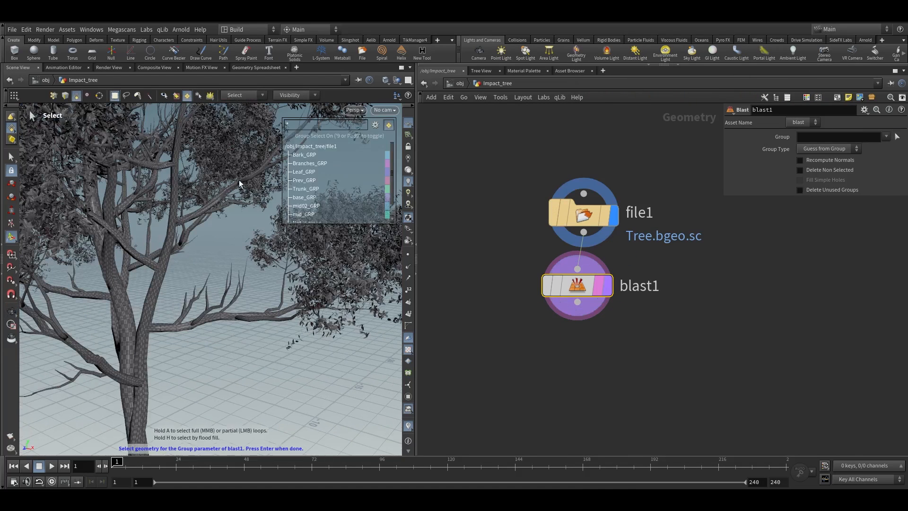
{"action": "left_click", "coordinate": [143, 339]}
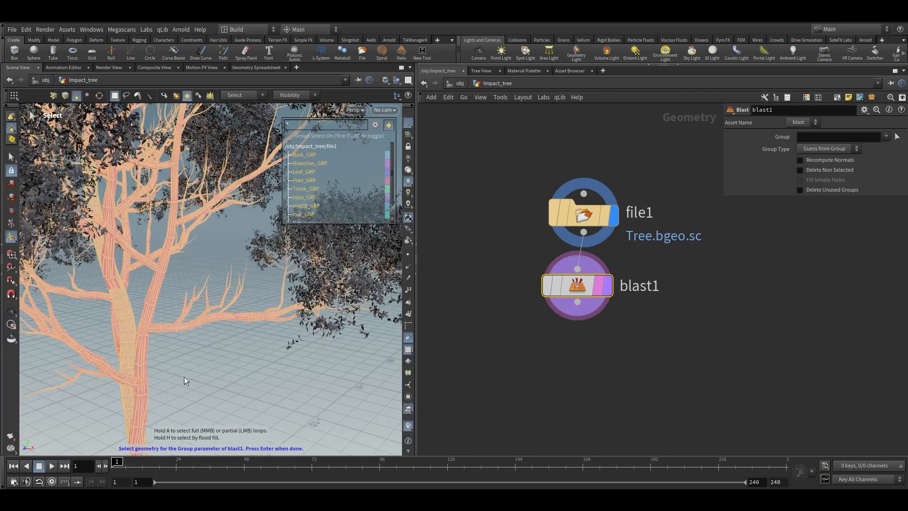
{"action": "key", "text": "Return"}
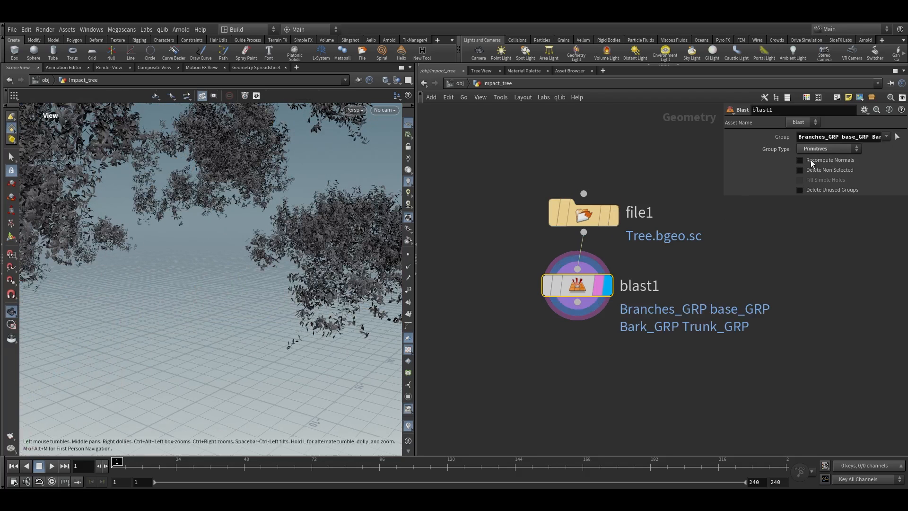
{"action": "left_click", "coordinate": [810, 172]}
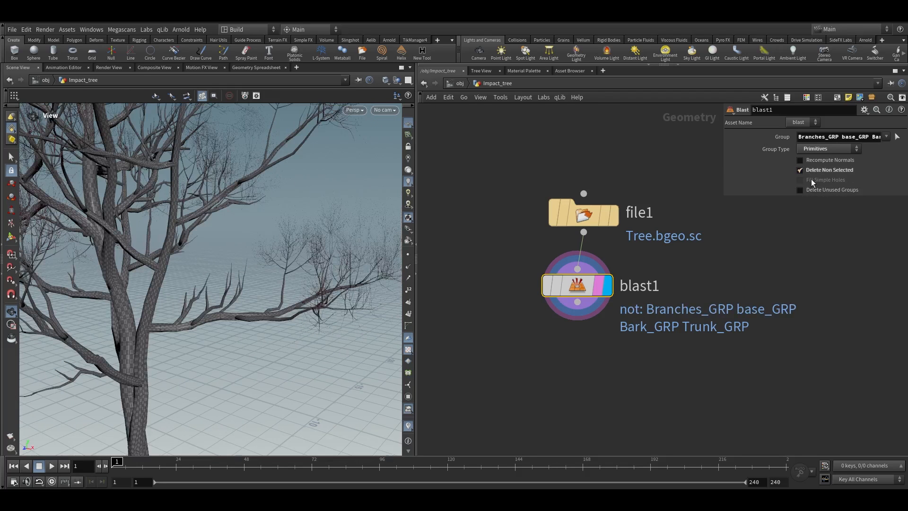
Add a Split node connected below the Blast node
{"action": "key", "text": "g"}
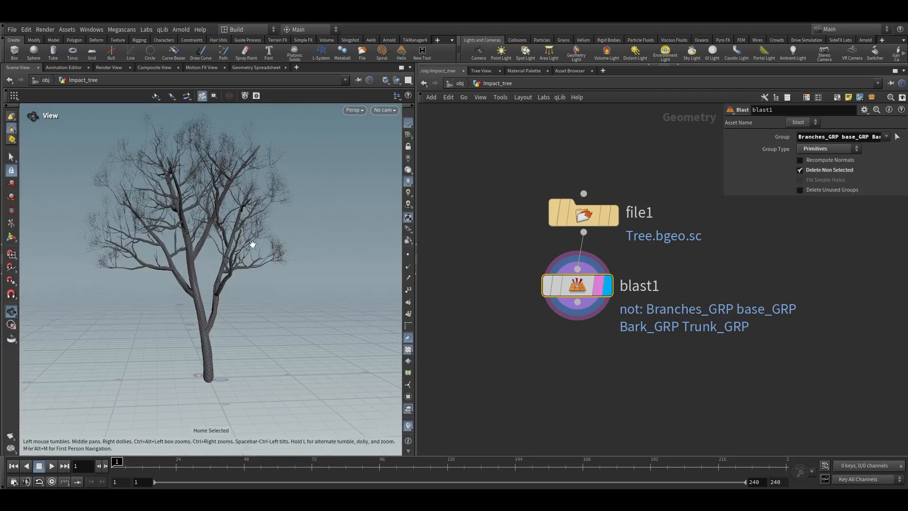
{"action": "scroll", "coordinate": [222, 242], "scroll_direction": "up", "scroll_amount": 5}
{"action": "left_click_drag", "start_coordinate": [237, 231], "coordinate": [232, 240]}
{"action": "scroll", "coordinate": [598, 300], "scroll_direction": "down", "scroll_amount": 2}
{"action": "left_click_drag", "start_coordinate": [620, 347], "coordinate": [565, 216]}
{"action": "left_click_drag", "start_coordinate": [573, 303], "coordinate": [578, 348]}
{"action": "middle_click_drag", "start_coordinate": [607, 359], "coordinate": [590, 251]}
{"action": "left_click", "coordinate": [590, 252]}
{"action": "left_click", "coordinate": [568, 193]}
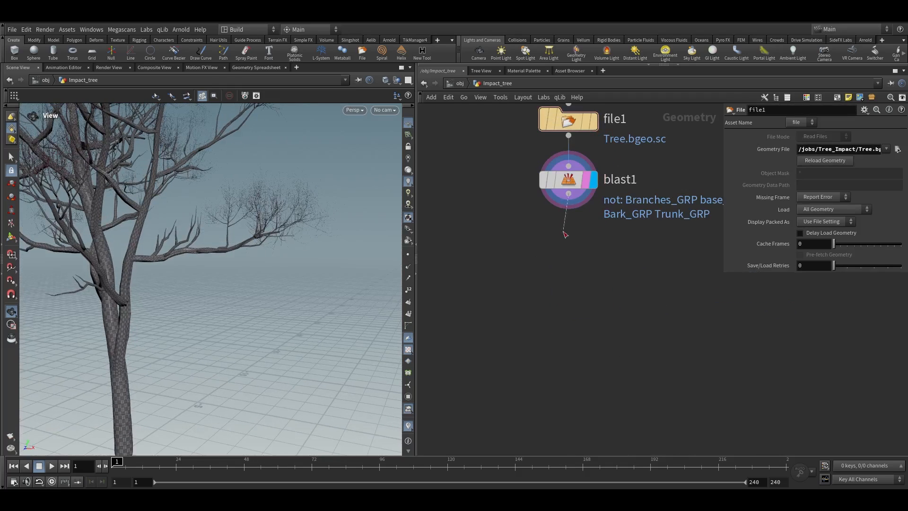
{"action": "scroll", "coordinate": [213, 217], "scroll_direction": "up", "scroll_amount": 5}
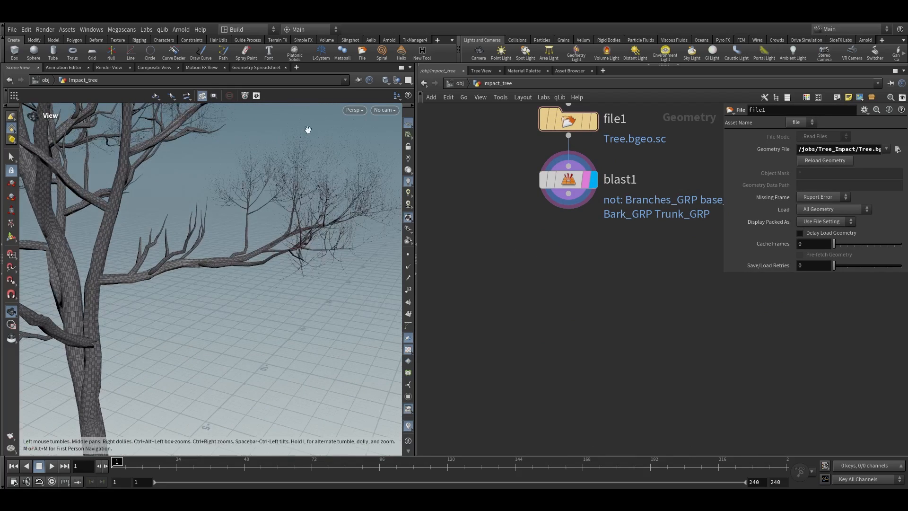
{"action": "left_click", "coordinate": [568, 194]}
{"action": "key", "text": "Tab"}
{"action": "type", "text": "spli"}
{"action": "key", "text": "Return"}
{"action": "left_click", "coordinate": [570, 256]}
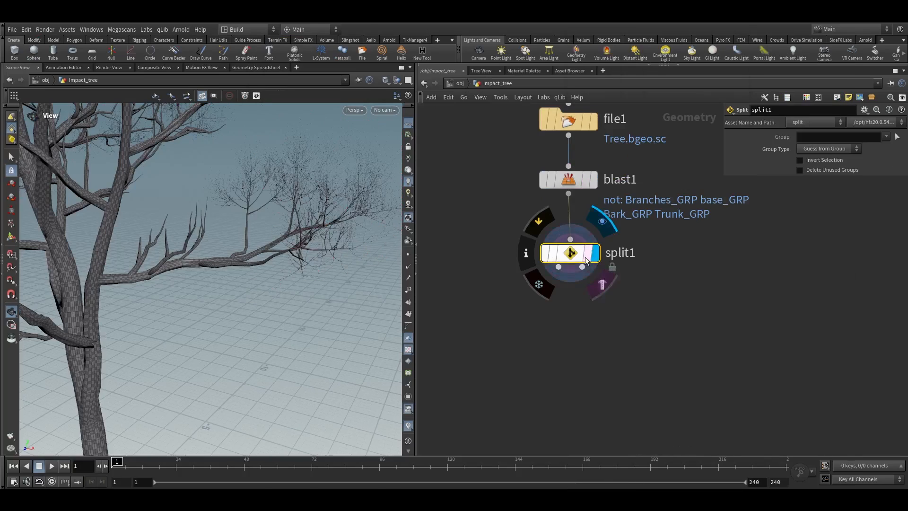
Try selecting branch pieces by the PID attribute for the Split group
{"action": "key", "text": "9"}
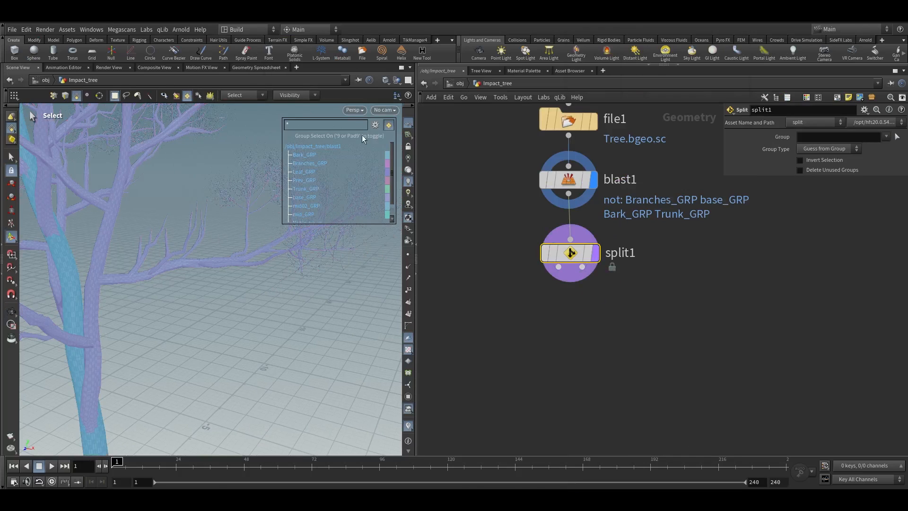
{"action": "left_click", "coordinate": [375, 124]}
{"action": "mouse_move", "coordinate": [406, 313]}
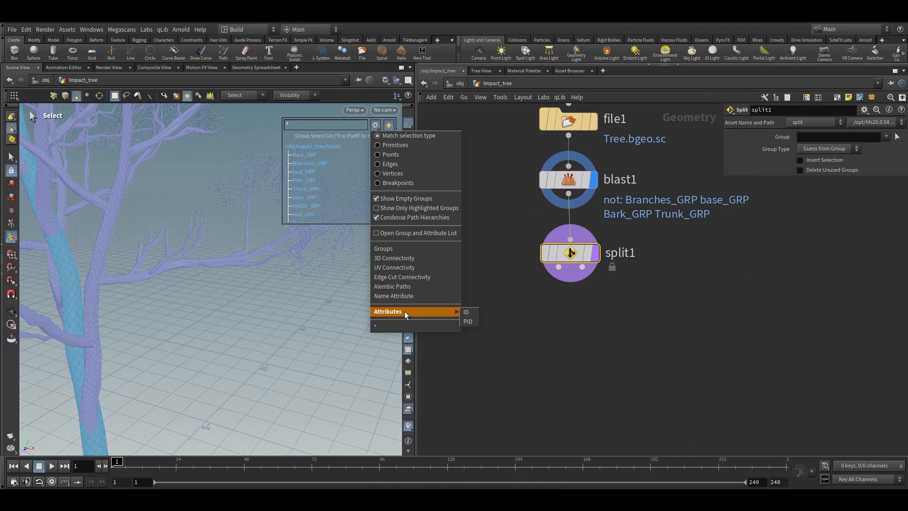
{"action": "left_click", "coordinate": [468, 321]}
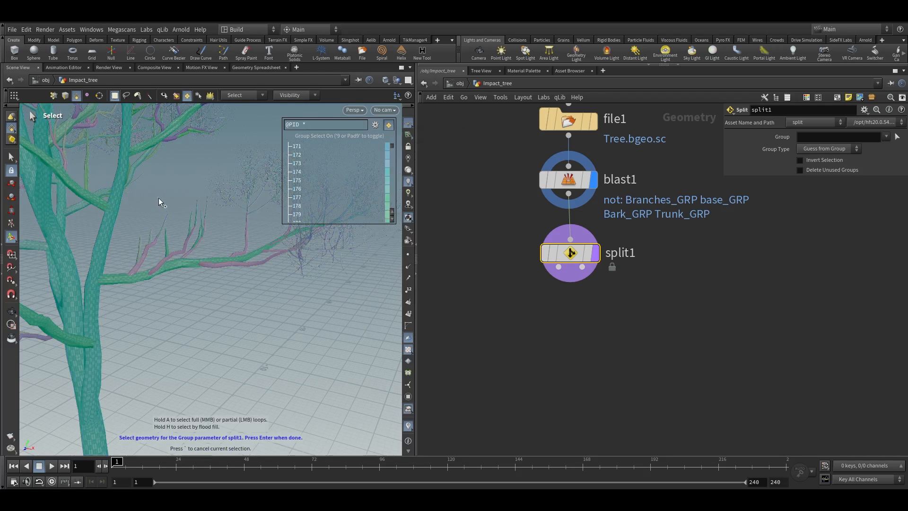
{"action": "left_click_drag", "start_coordinate": [158, 199], "coordinate": [345, 334]}
{"action": "middle_click_drag", "start_coordinate": [345, 334], "coordinate": [272, 347], "text": "alt"}
Select one large side branch by its ID attribute as the Split node's group
{"action": "left_click", "coordinate": [378, 126]}
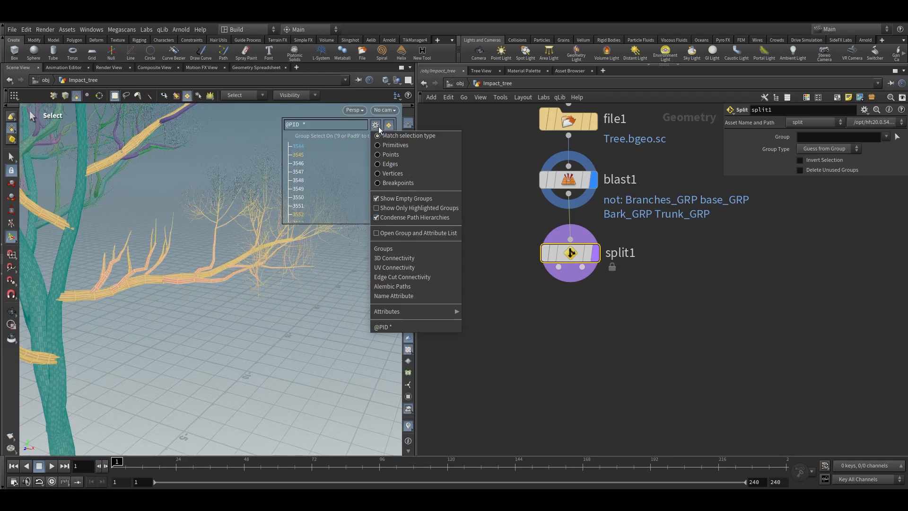
{"action": "left_click", "coordinate": [468, 312]}
{"action": "left_click_drag", "start_coordinate": [322, 320], "coordinate": [141, 189]}
{"action": "left_click_drag", "start_coordinate": [185, 242], "coordinate": [161, 277], "text": "alt"}
{"action": "left_click_drag", "start_coordinate": [96, 274], "coordinate": [162, 325], "text": "shift"}
{"action": "left_click_drag", "start_coordinate": [178, 144], "coordinate": [157, 223]}
{"action": "mouse_move", "coordinate": [96, 274]}
{"action": "left_mouse_down"}
{"action": "mouse_move", "coordinate": [389, 152]}
{"action": "mouse_move", "coordinate": [246, 440]}
{"action": "mouse_move", "coordinate": [123, 393]}
{"action": "left_mouse_up"}
{"action": "right_click_drag", "start_coordinate": [124, 392], "coordinate": [253, 281], "text": "alt"}
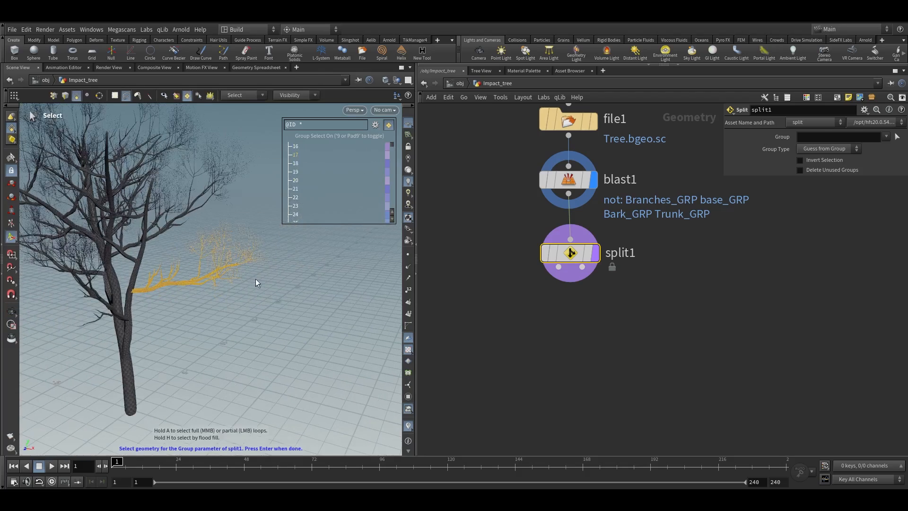
{"action": "key", "text": "Return"}
Inspect the isolated side branch in the viewport
{"action": "key", "text": "h"}
{"action": "left_click_drag", "start_coordinate": [205, 289], "coordinate": [186, 266]}
{"action": "right_click_drag", "start_coordinate": [186, 266], "coordinate": [288, 269]}
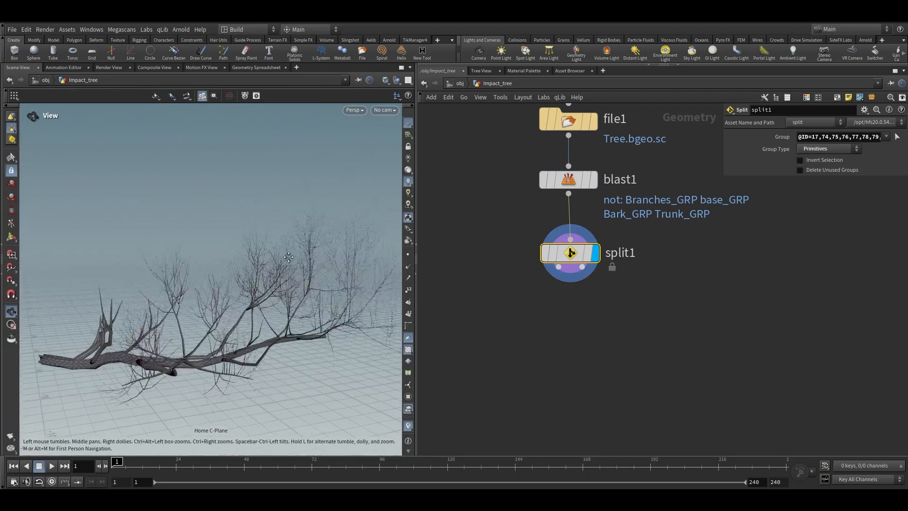
{"action": "middle_click_drag", "start_coordinate": [287, 268], "coordinate": [296, 210]}
{"action": "left_click_drag", "start_coordinate": [415, 224], "coordinate": [476, 224]}
{"action": "scroll", "coordinate": [280, 273], "scroll_direction": "down", "scroll_amount": 3}
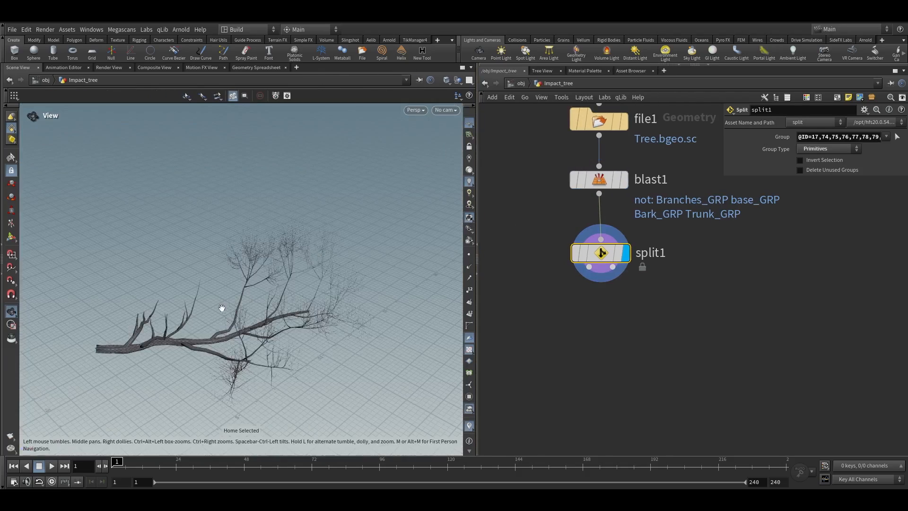
Raise the viewport antialias samples in the display options
{"action": "key", "text": "d"}
{"action": "left_click", "coordinate": [131, 189]}
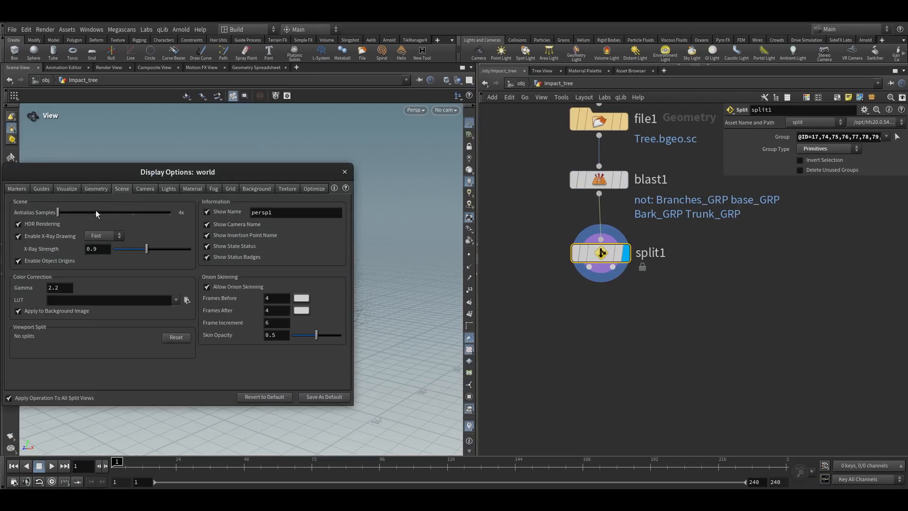
{"action": "left_click_drag", "start_coordinate": [127, 211], "coordinate": [182, 213]}
{"action": "left_click", "coordinate": [346, 172]}
Add a Scatter node to the Split node's output and make it the displayed node
{"action": "left_click_drag", "start_coordinate": [347, 265], "coordinate": [318, 271]}
{"action": "right_click_drag", "start_coordinate": [318, 271], "coordinate": [513, 84]}
{"action": "key", "text": "g"}
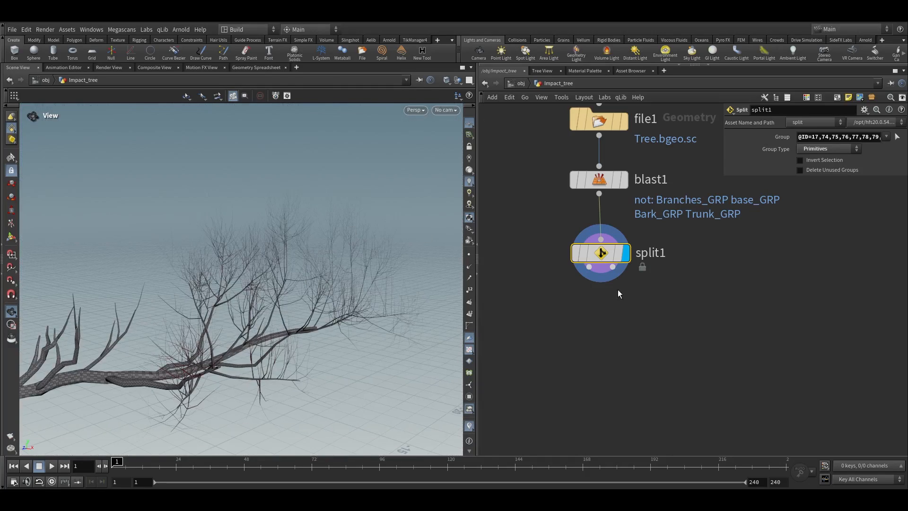
{"action": "right_click_drag", "start_coordinate": [327, 315], "coordinate": [428, 227]}
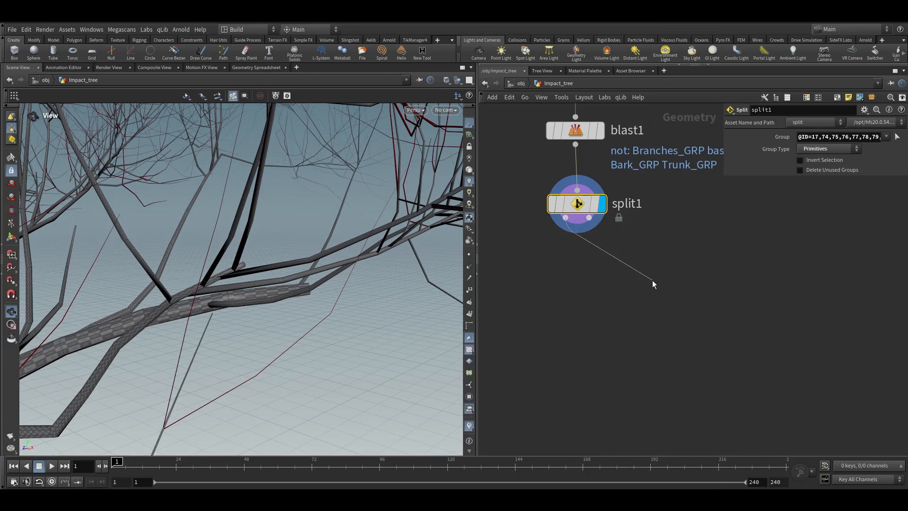
{"action": "key", "text": "Tab"}
{"action": "type", "text": "scatter"}
{"action": "key", "text": "Return"}
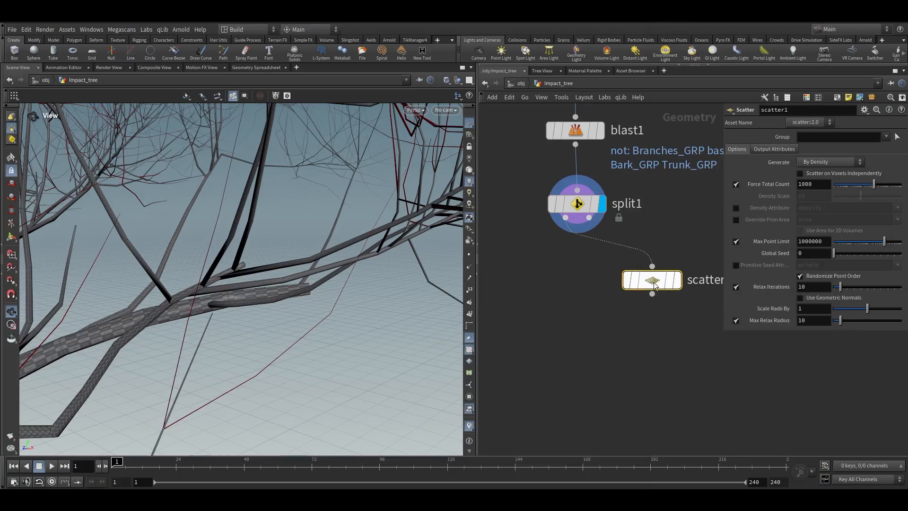
{"action": "mouse_move", "coordinate": [659, 283]}
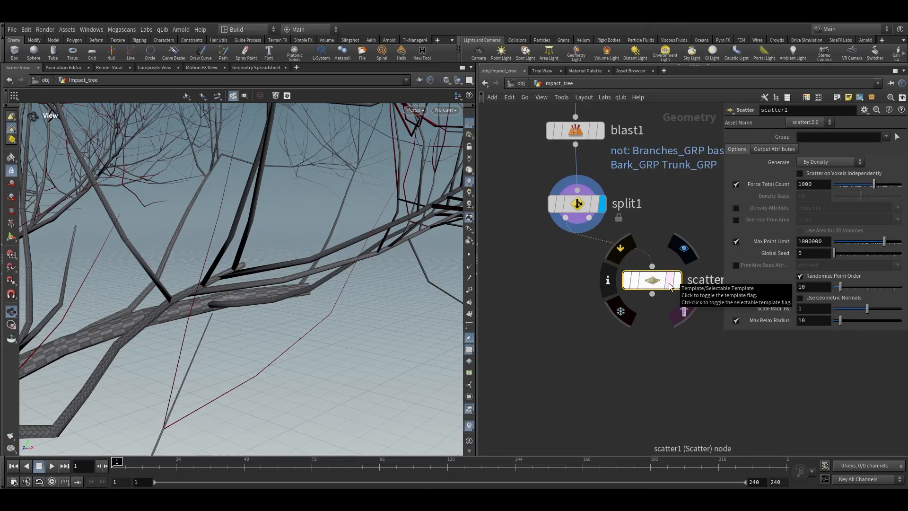
{"action": "left_click", "coordinate": [677, 280]}
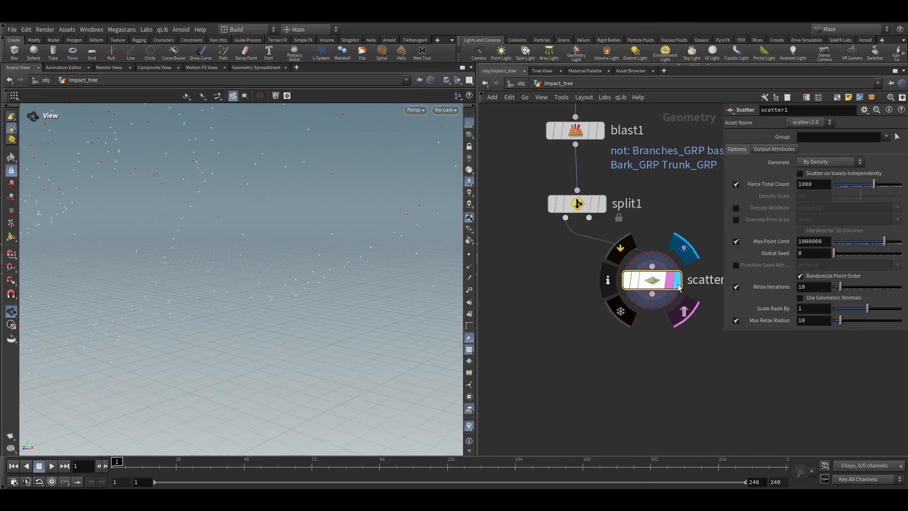
{"action": "key", "text": "g"}
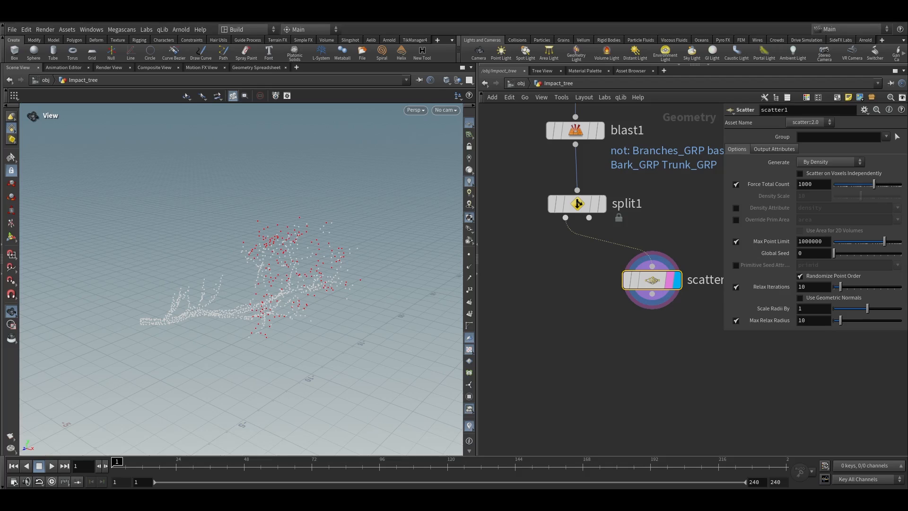
Set the scatter's Force Total Count to 110
{"action": "left_click", "coordinate": [807, 184]}
{"action": "type", "text": "110"}
{"action": "key", "text": "Return"}
{"action": "scroll", "coordinate": [564, 304], "scroll_direction": "down", "scroll_amount": 3}
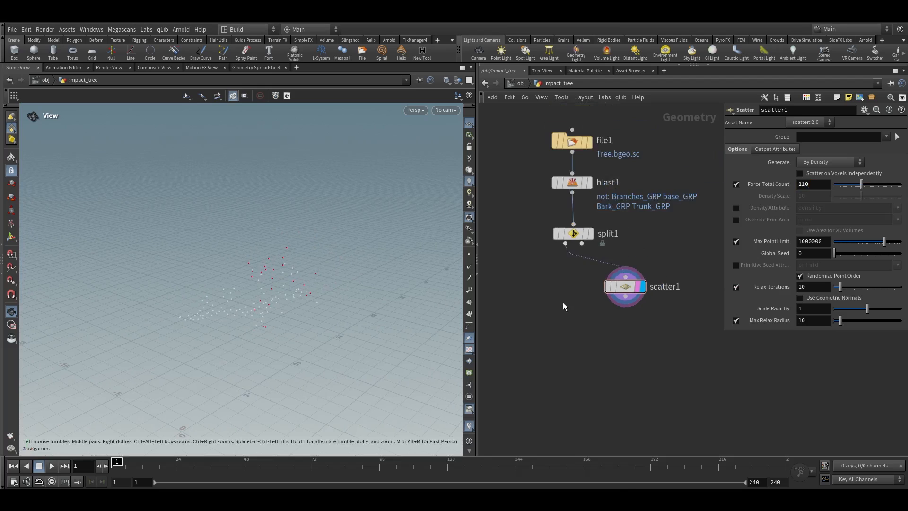
Add a Voronoi Fracture node to the network
{"action": "key", "text": "Tab"}
{"action": "type", "text": "vo"}
{"action": "key", "text": "Down"}
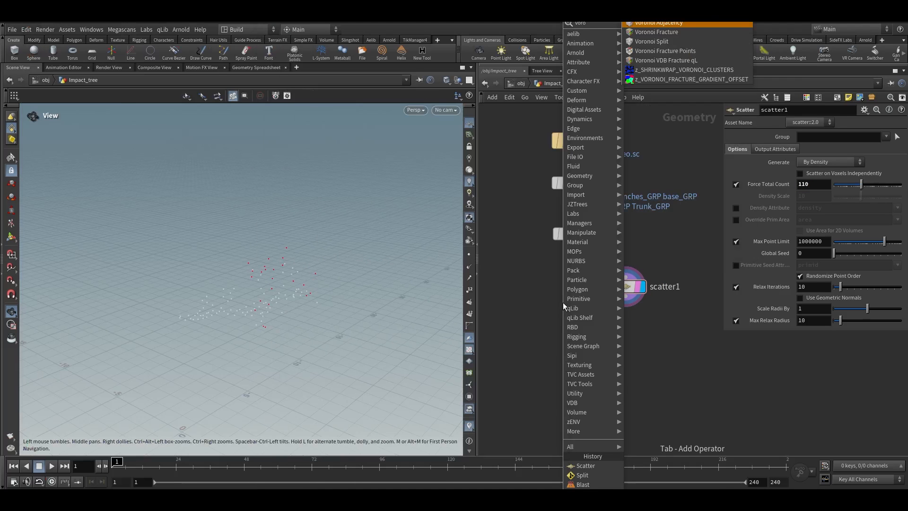
{"action": "key", "text": "Return"}
{"action": "double_click", "coordinate": [560, 358]}
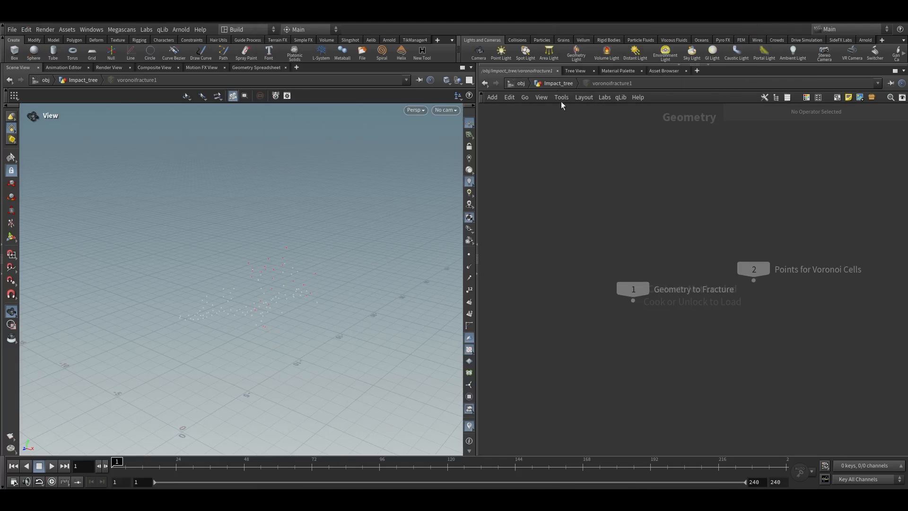
{"action": "left_click", "coordinate": [558, 83]}
{"action": "left_click_drag", "start_coordinate": [310, 273], "coordinate": [348, 262]}
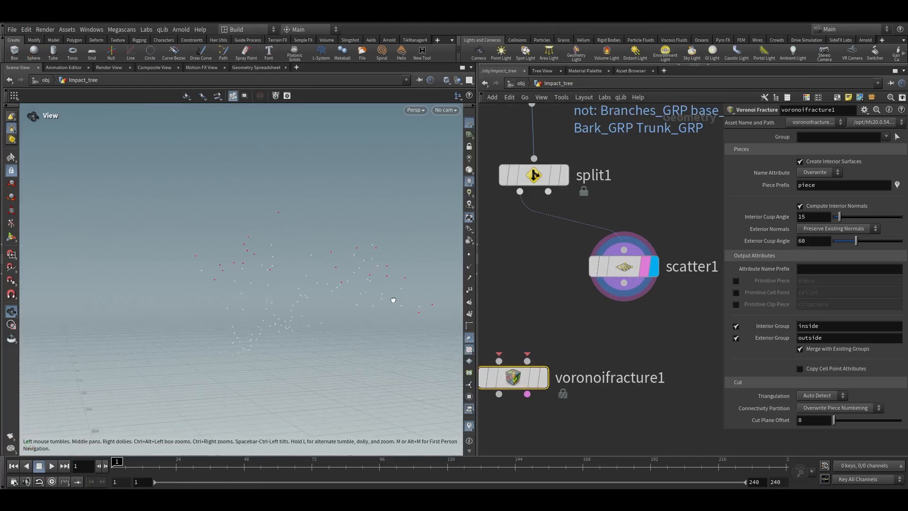
Add a Fuse node below the Scatter node
{"action": "left_click_drag", "start_coordinate": [434, 298], "coordinate": [339, 293]}
{"action": "scroll", "coordinate": [625, 290], "scroll_direction": "down", "scroll_amount": 3}
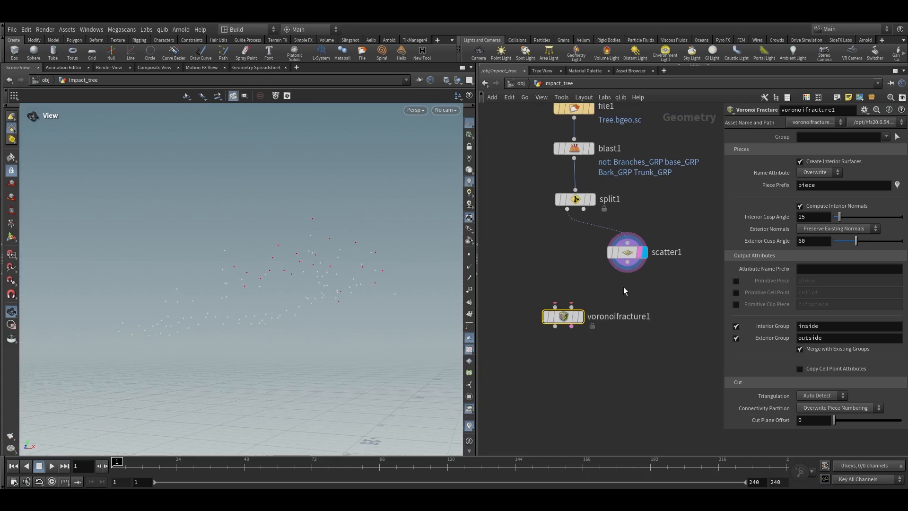
{"action": "left_click_drag", "start_coordinate": [572, 320], "coordinate": [571, 354]}
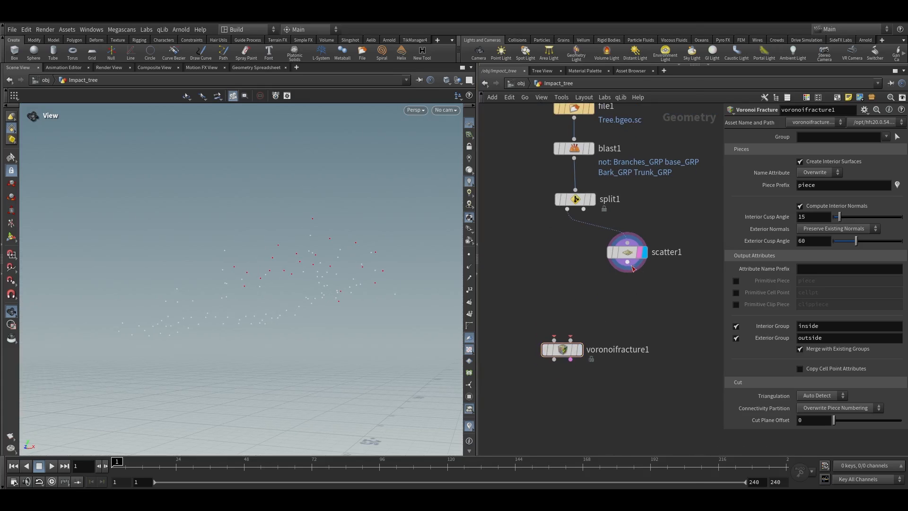
{"action": "left_click", "coordinate": [629, 292]}
{"action": "type", "text": "fuse"}
{"action": "key", "text": "Return"}
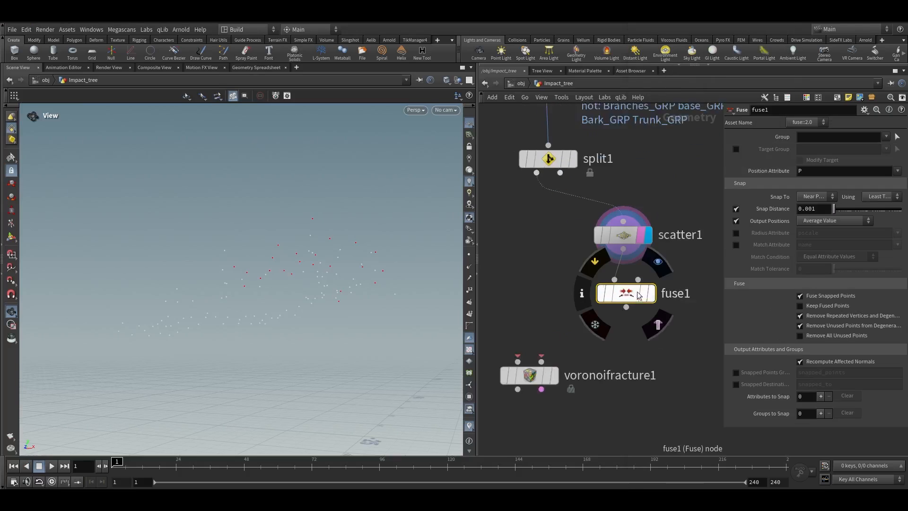
Display the Fuse node and set its Snap Distance to 0.2
{"action": "scroll", "coordinate": [637, 295], "scroll_direction": "up", "scroll_amount": 1}
{"action": "left_click", "coordinate": [647, 231]}
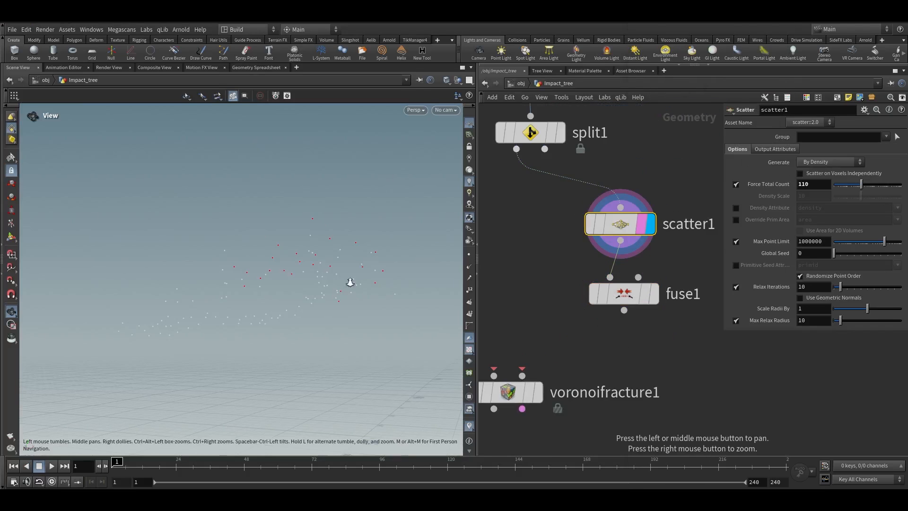
{"action": "left_click_drag", "start_coordinate": [349, 287], "coordinate": [362, 272]}
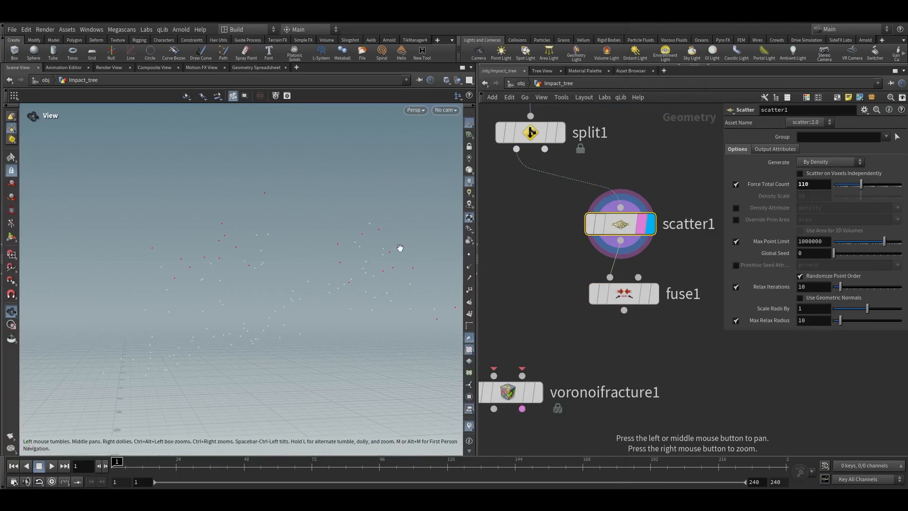
{"action": "left_click_drag", "start_coordinate": [382, 260], "coordinate": [401, 258], "text": "alt"}
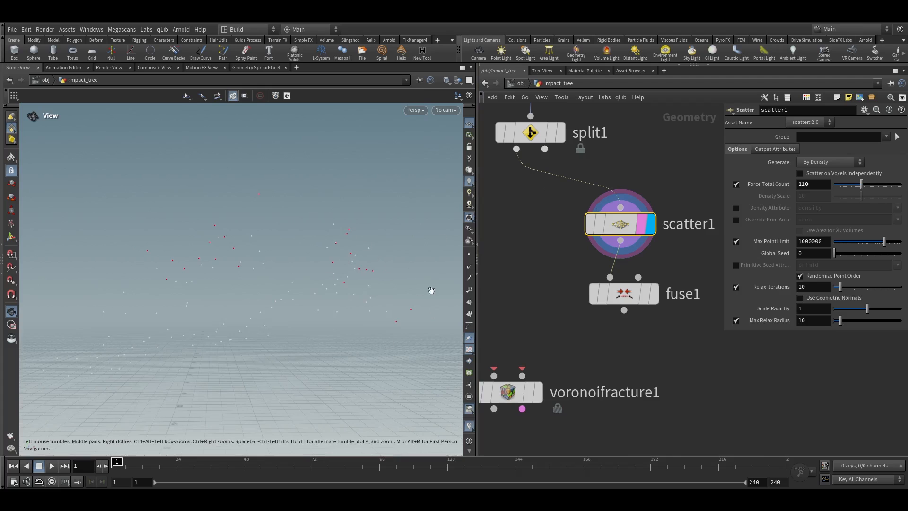
{"action": "left_click", "coordinate": [635, 294]}
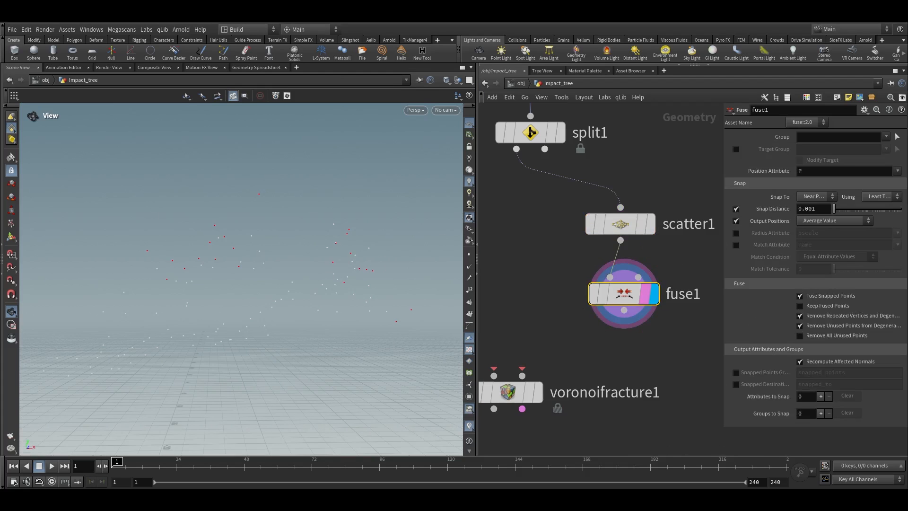
{"action": "double_click", "coordinate": [804, 209]}
{"action": "type", "text": "0.2"}
{"action": "key", "text": "Return"}
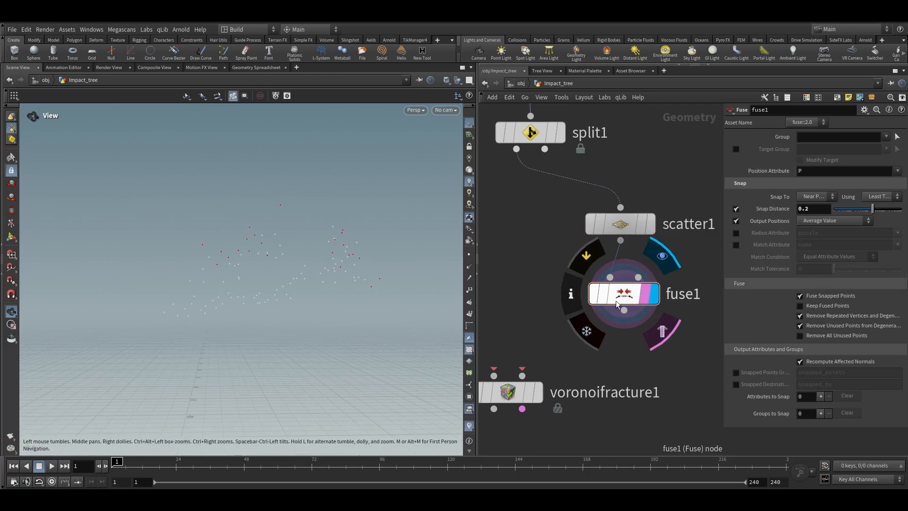
Wire the split branch and the fused points into the Voronoi Fracture inputs and display it
{"action": "scroll", "coordinate": [526, 327], "scroll_direction": "down", "scroll_amount": 1}
{"action": "middle_click_drag", "start_coordinate": [527, 323], "coordinate": [555, 320]}
{"action": "left_click_drag", "start_coordinate": [546, 175], "coordinate": [635, 309]}
{"action": "scroll", "coordinate": [556, 376], "scroll_direction": "up", "scroll_amount": 2}
{"action": "left_click", "coordinate": [570, 380]}
{"action": "left_click", "coordinate": [542, 381]}
{"action": "scroll", "coordinate": [542, 380], "scroll_direction": "down", "scroll_amount": 2}
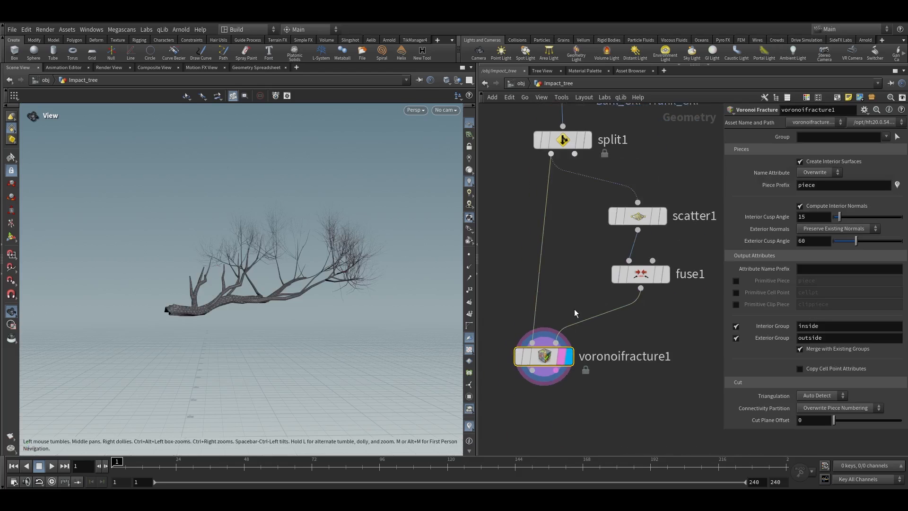
{"action": "middle_click_drag", "start_coordinate": [544, 369], "coordinate": [576, 291]}
Add an Exploded View node after the Voronoi Fracture and display it
{"action": "key", "text": "Tab"}
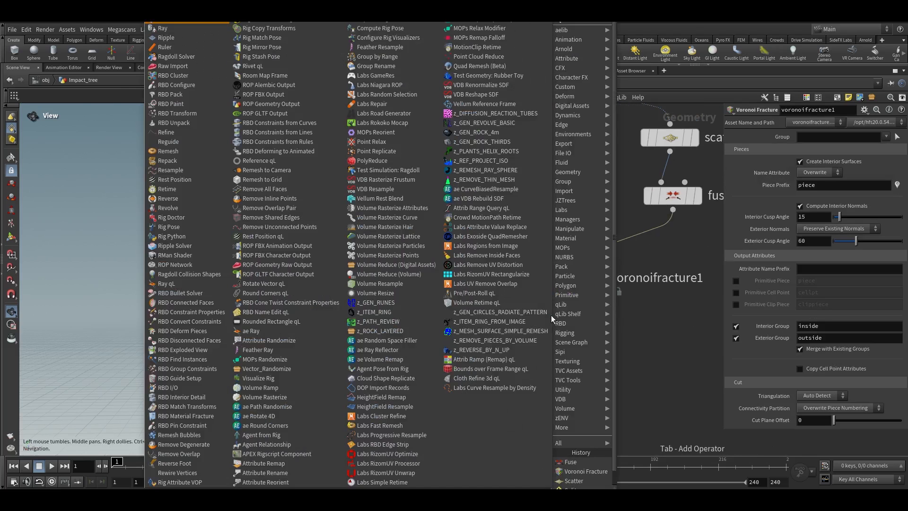
{"action": "key", "text": "BackSpace"}
{"action": "type", "text": "exp"}
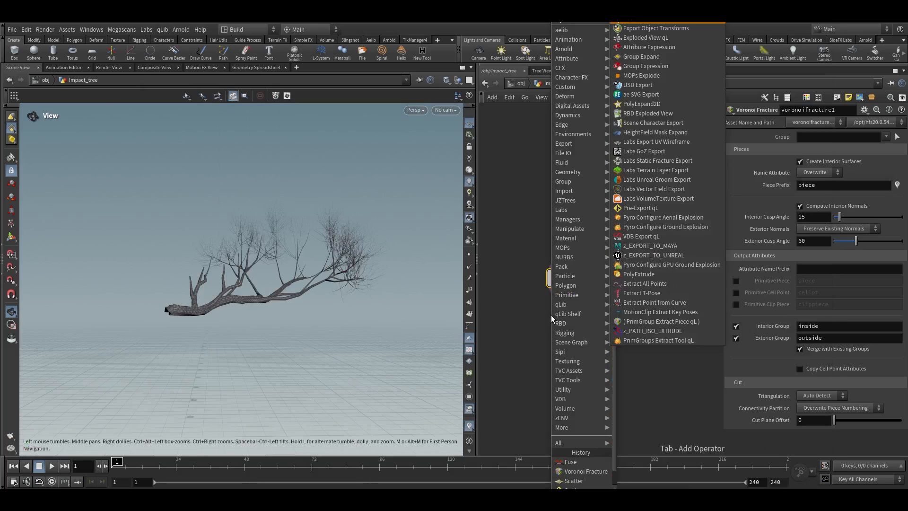
{"action": "key", "text": "Return"}
{"action": "left_click", "coordinate": [552, 336]}
{"action": "left_click", "coordinate": [583, 303]}
{"action": "scroll", "coordinate": [313, 279], "scroll_direction": "down", "scroll_amount": 3}
{"action": "left_click_drag", "start_coordinate": [313, 279], "coordinate": [324, 331]}
{"action": "right_click_drag", "start_coordinate": [325, 331], "coordinate": [334, 272]}
{"action": "left_click_drag", "start_coordinate": [335, 272], "coordinate": [364, 262]}
{"action": "scroll", "coordinate": [637, 366], "scroll_direction": "down", "scroll_amount": 3}
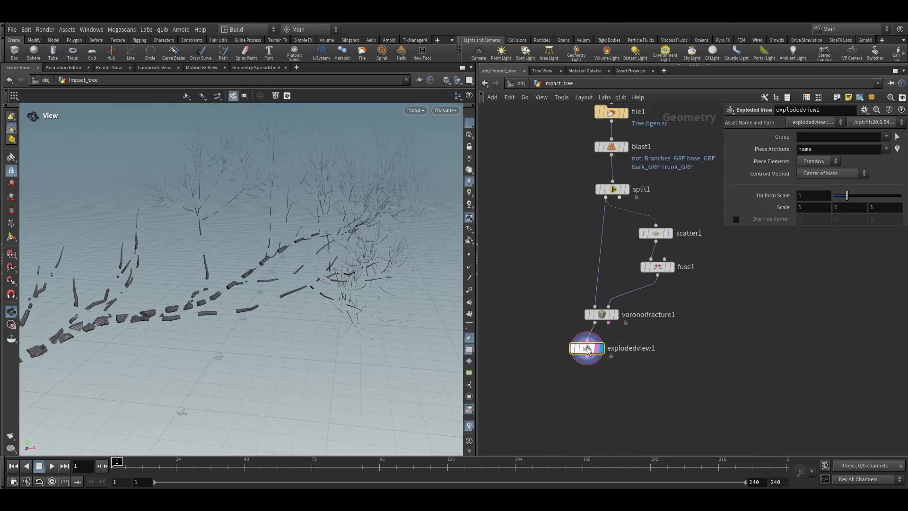
Add a Convex Decomposition node below the Voronoi Fracture node
{"action": "left_click_drag", "start_coordinate": [588, 351], "coordinate": [519, 345]}
{"action": "scroll", "coordinate": [609, 316], "scroll_direction": "up", "scroll_amount": 3}
{"action": "key", "text": "r"}
{"action": "left_click", "coordinate": [603, 311]}
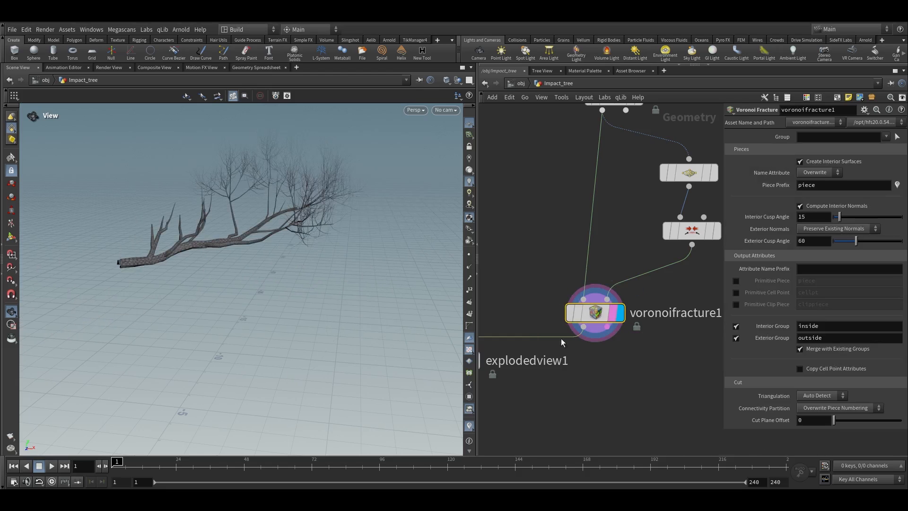
{"action": "middle_click_drag", "start_coordinate": [596, 327], "coordinate": [587, 270]}
{"action": "left_click_drag", "start_coordinate": [585, 265], "coordinate": [576, 351]}
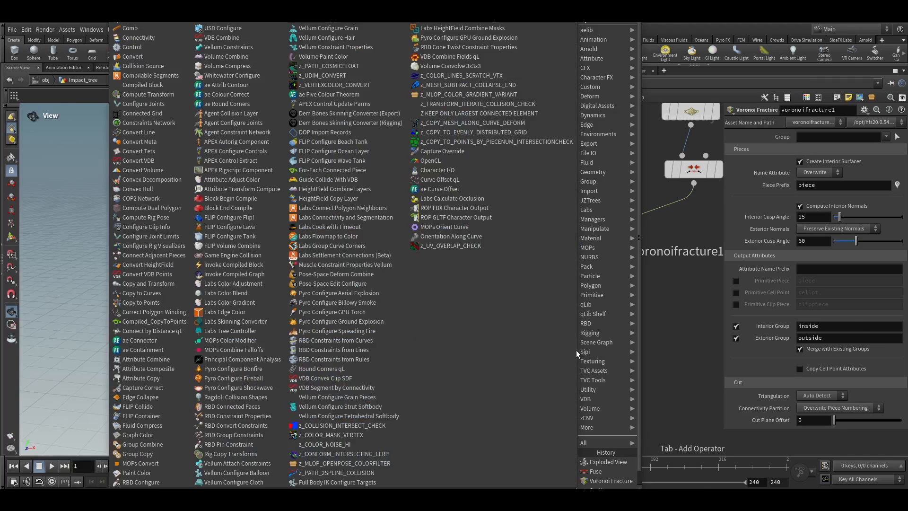
{"action": "type", "text": "x"}
{"action": "key", "text": "Return"}
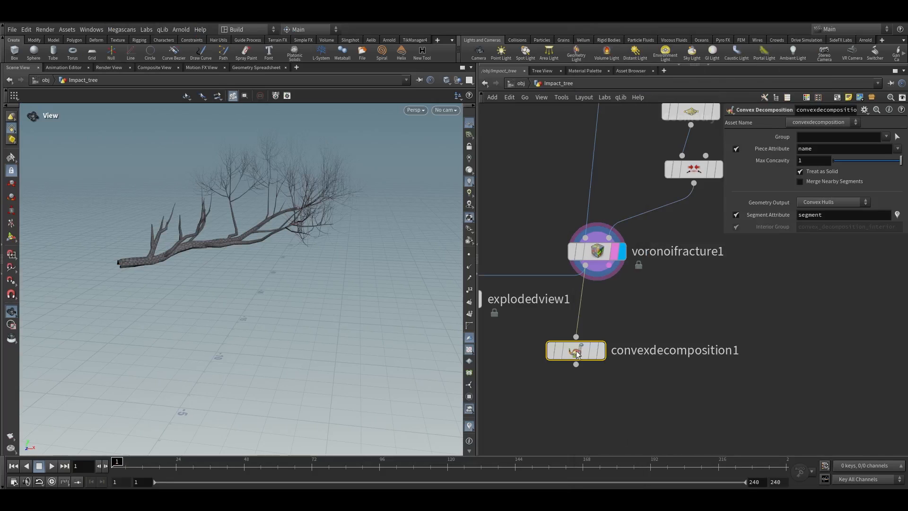
Display the Convex Decomposition result and inspect it in the viewport
{"action": "left_click_drag", "start_coordinate": [587, 355], "coordinate": [602, 354]}
{"action": "scroll", "coordinate": [300, 237], "scroll_direction": "up", "scroll_amount": 10}
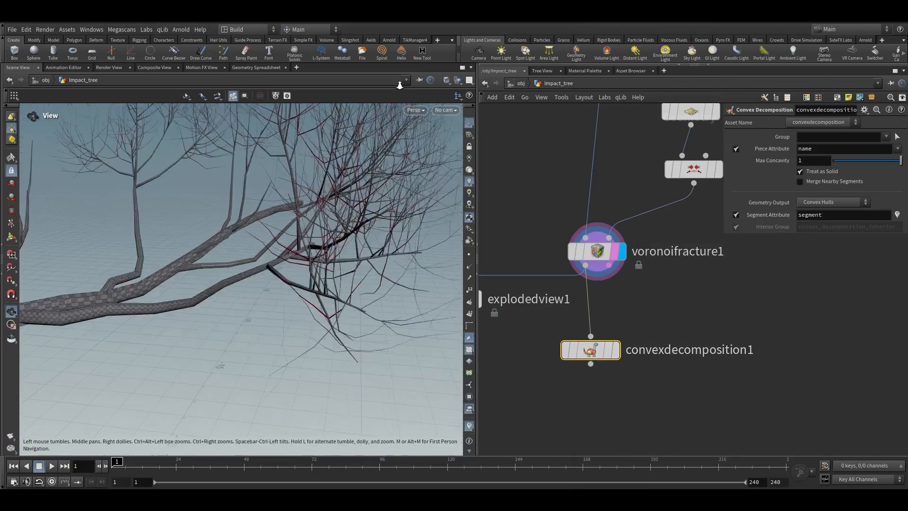
{"action": "scroll", "coordinate": [330, 286], "scroll_direction": "down", "scroll_amount": 4}
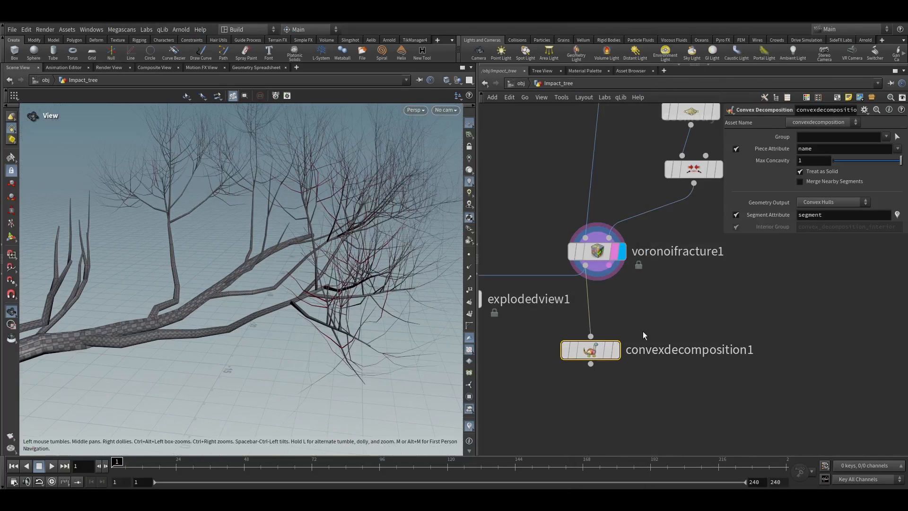
{"action": "middle_click", "coordinate": [595, 260]}
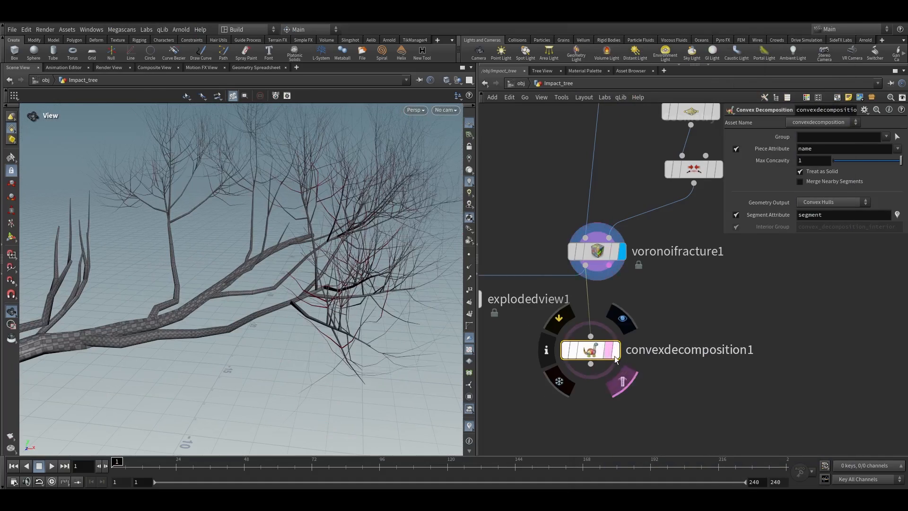
{"action": "left_click", "coordinate": [615, 356]}
{"action": "scroll", "coordinate": [279, 296], "scroll_direction": "down", "scroll_amount": 4}
{"action": "scroll", "coordinate": [375, 243], "scroll_direction": "up", "scroll_amount": 5}
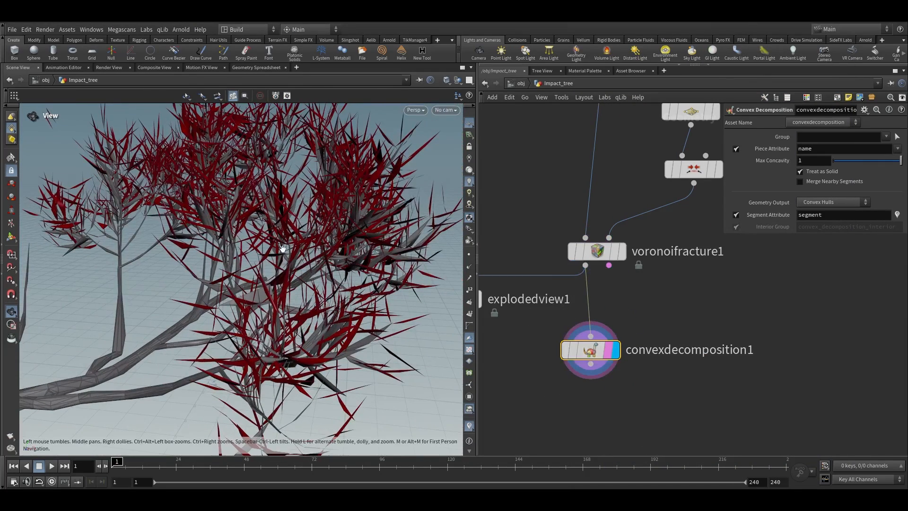
{"action": "scroll", "coordinate": [334, 246], "scroll_direction": "down", "scroll_amount": 5}
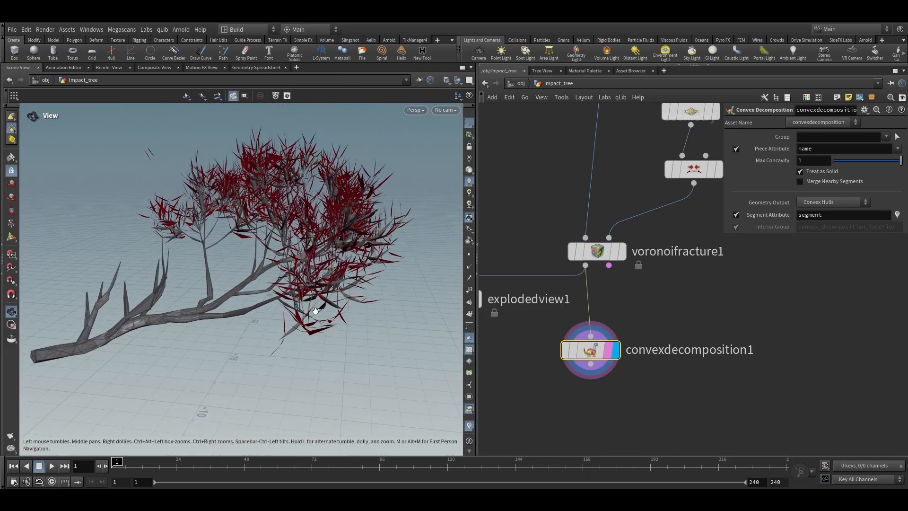
{"action": "middle_click_drag", "start_coordinate": [673, 308], "coordinate": [627, 277]}
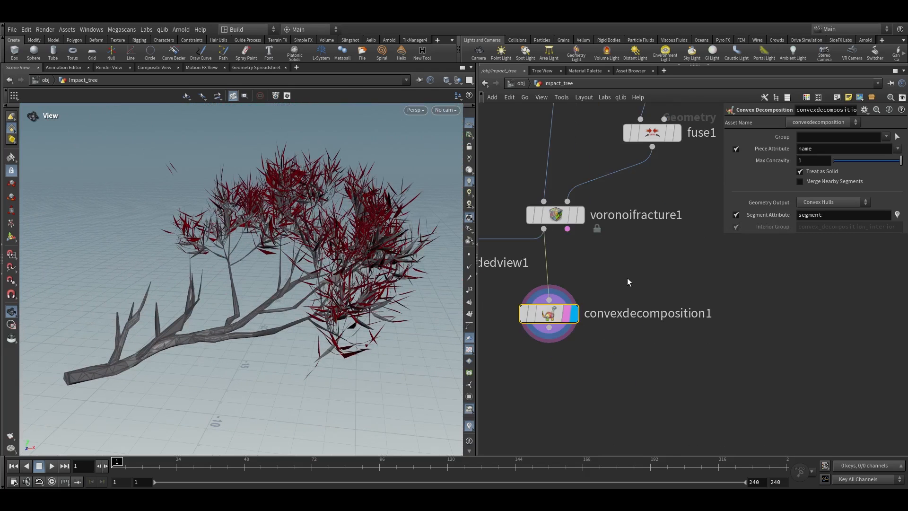
Set Max Concavity to .15 and view the hulls in wireframe
{"action": "left_click_drag", "start_coordinate": [808, 161], "coordinate": [746, 166]}
{"action": "type", "text": "."}
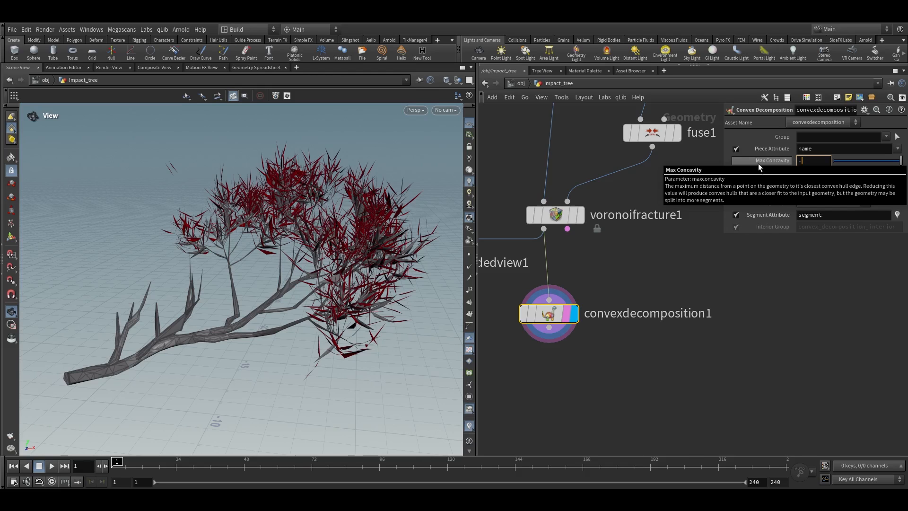
{"action": "type", "text": "1"}
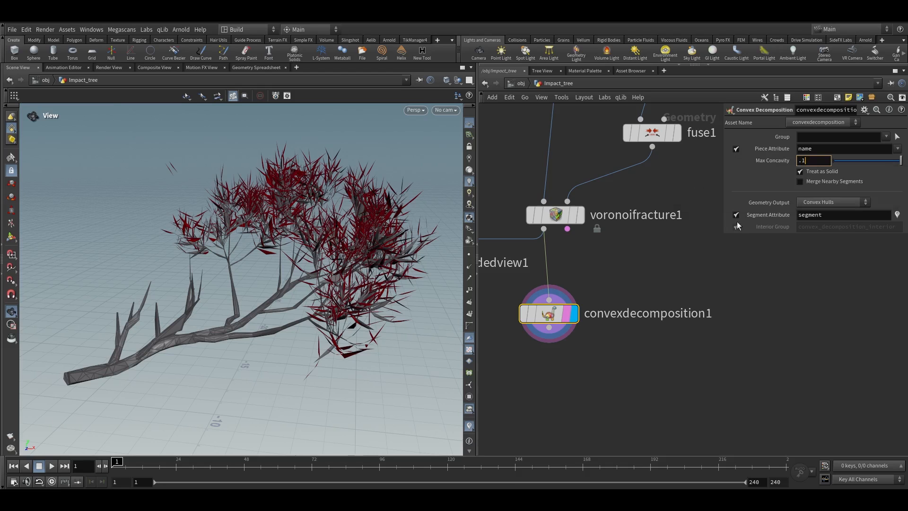
{"action": "type", "text": "5"}
{"action": "key", "text": "Return"}
{"action": "right_click_drag", "start_coordinate": [317, 293], "coordinate": [382, 267]}
{"action": "key", "text": "g"}
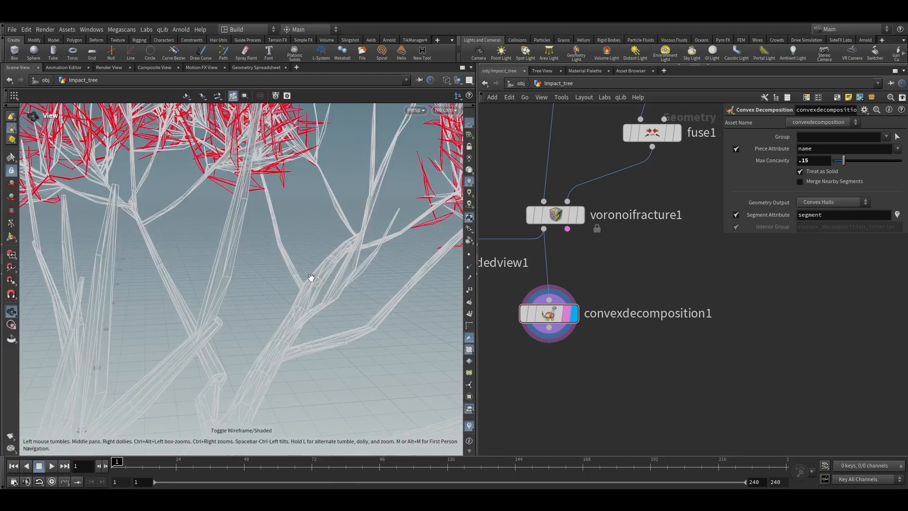
Add an Assemble node below the Convex Decomposition node and display it
{"action": "right_click_drag", "start_coordinate": [298, 256], "coordinate": [303, 237]}
{"action": "left_click_drag", "start_coordinate": [303, 237], "coordinate": [356, 248]}
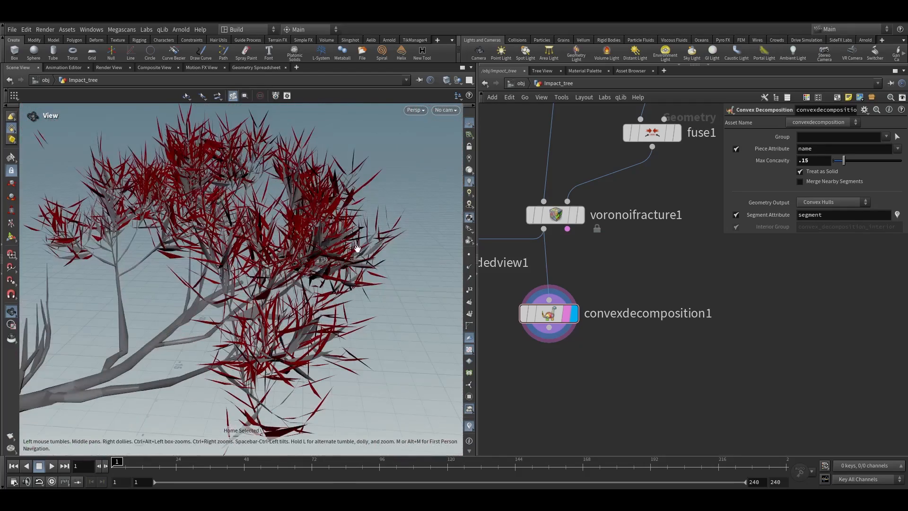
{"action": "scroll", "coordinate": [635, 246], "scroll_direction": "down", "scroll_amount": 5}
{"action": "scroll", "coordinate": [605, 283], "scroll_direction": "up", "scroll_amount": 3}
{"action": "left_click_drag", "start_coordinate": [598, 275], "coordinate": [619, 322]}
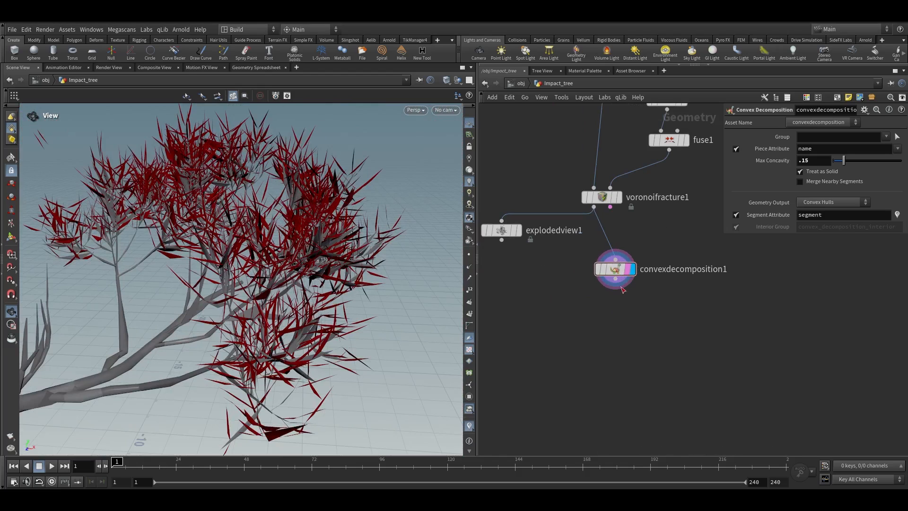
{"action": "left_click_drag", "start_coordinate": [616, 280], "coordinate": [615, 312]}
{"action": "key", "text": "Tab"}
{"action": "type", "text": "assemble"}
{"action": "key", "text": "Return"}
{"action": "left_click", "coordinate": [614, 313]}
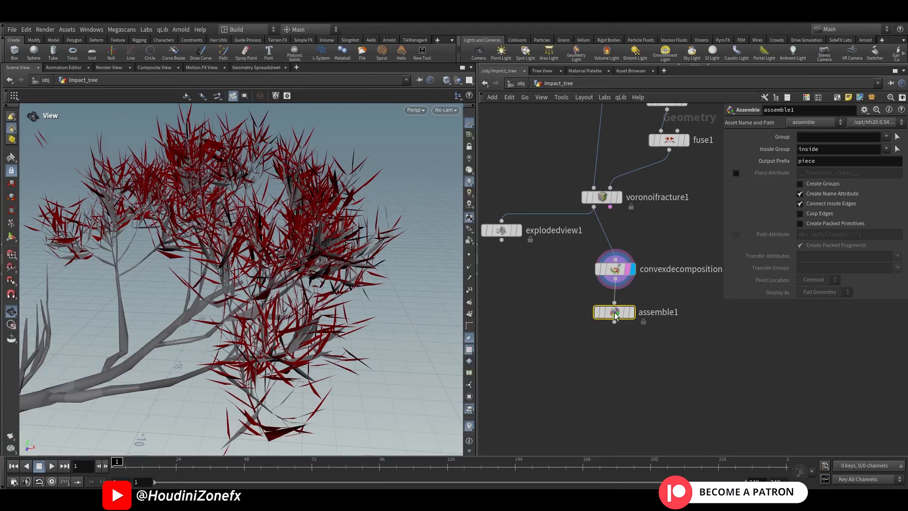
{"action": "left_click", "coordinate": [631, 313]}
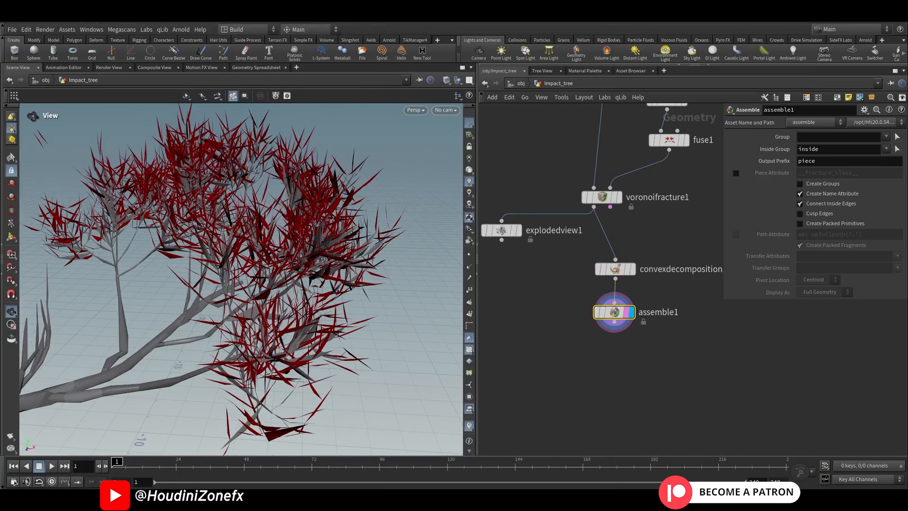
Enable Create Packed Primitives on the Assemble node
{"action": "middle_click_drag", "start_coordinate": [645, 235], "coordinate": [644, 242]}
{"action": "left_click", "coordinate": [607, 224]}
{"action": "middle_click", "coordinate": [615, 289]}
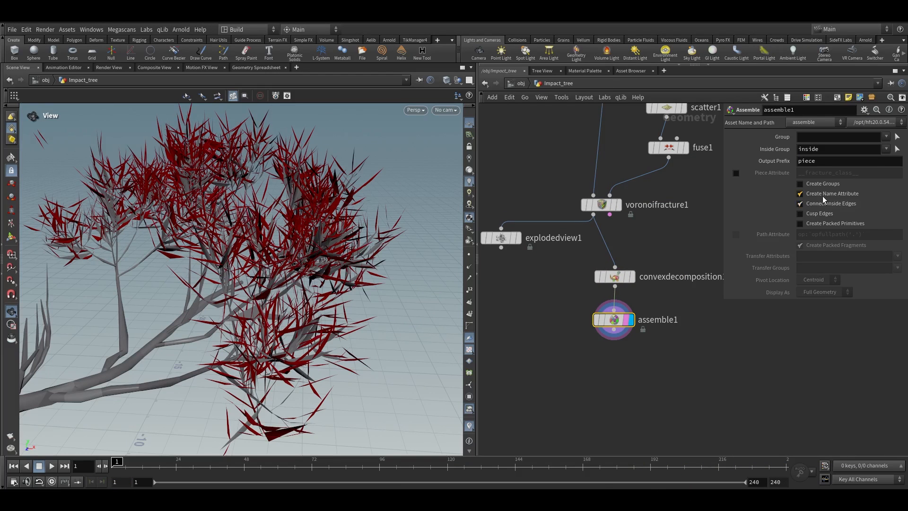
{"action": "left_click", "coordinate": [810, 225]}
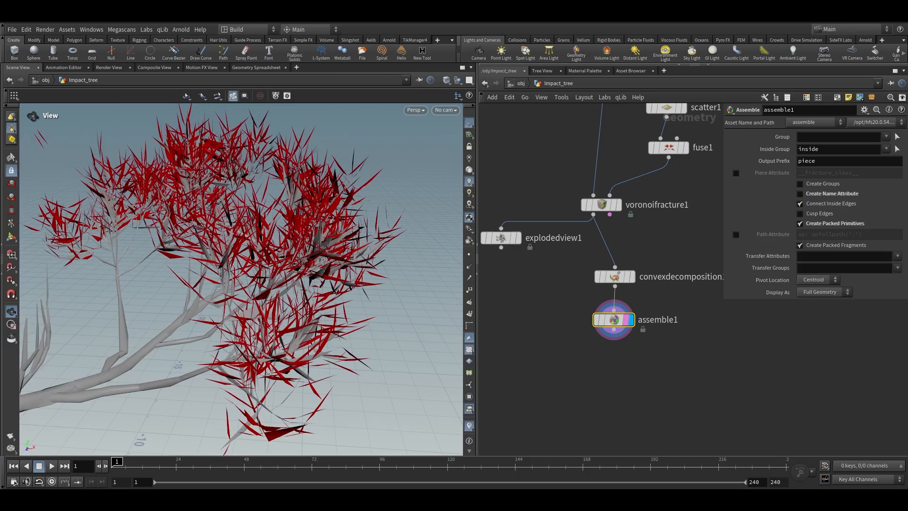
Move the Convex Decomposition and Assemble nodes into line under the Voronoi Fracture node
{"action": "middle_click_drag", "start_coordinate": [608, 349], "coordinate": [577, 270]}
{"action": "right_click_drag", "start_coordinate": [116, 418], "coordinate": [253, 229]}
{"action": "left_click_drag", "start_coordinate": [253, 229], "coordinate": [228, 184]}
{"action": "right_click_drag", "start_coordinate": [229, 184], "coordinate": [293, 109]}
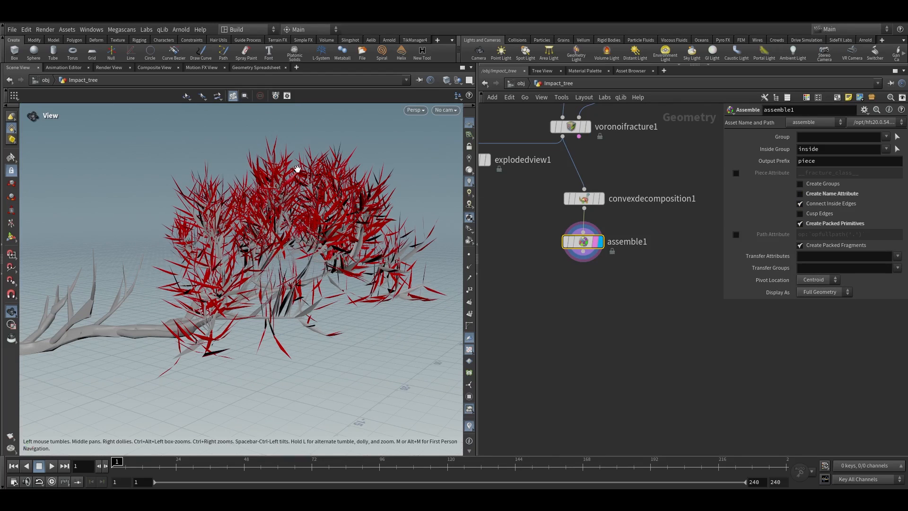
{"action": "left_click_drag", "start_coordinate": [300, 176], "coordinate": [339, 240]}
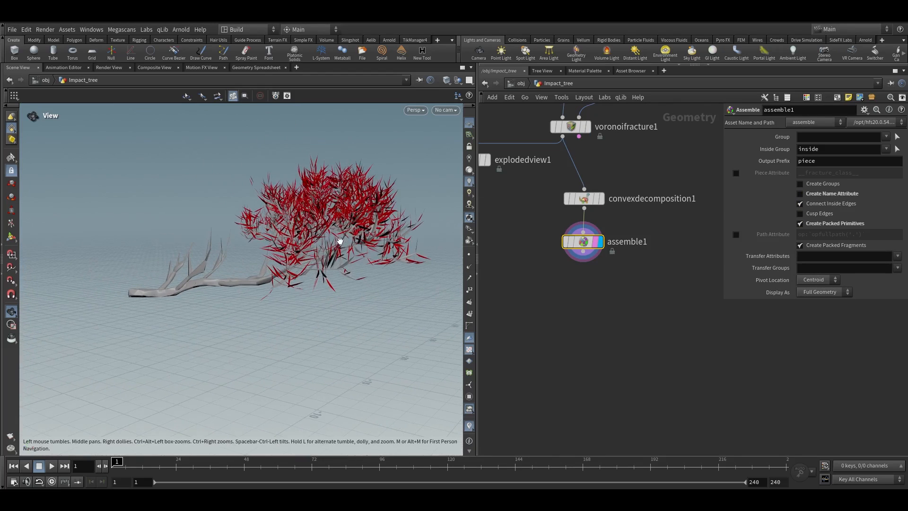
{"action": "left_click", "coordinate": [585, 199]}
{"action": "left_click_drag", "start_coordinate": [584, 199], "coordinate": [566, 201]}
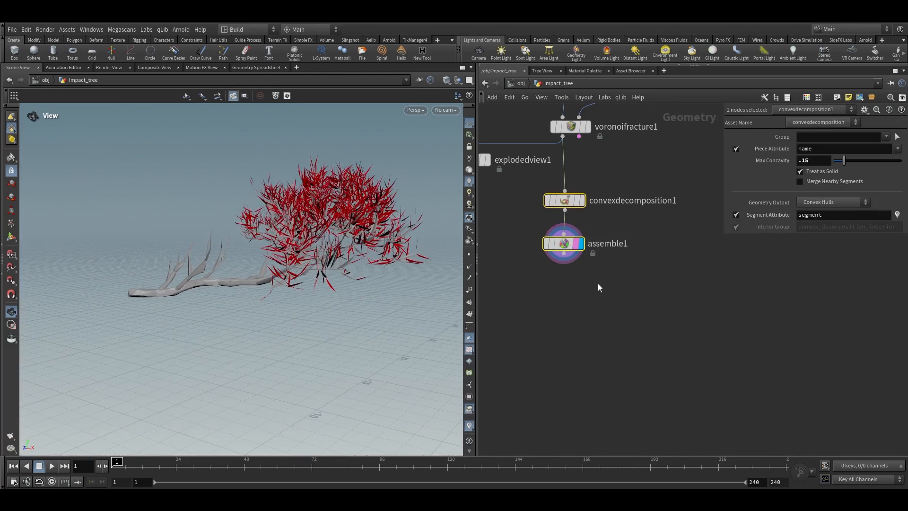
{"action": "left_click_drag", "start_coordinate": [564, 259], "coordinate": [569, 296]}
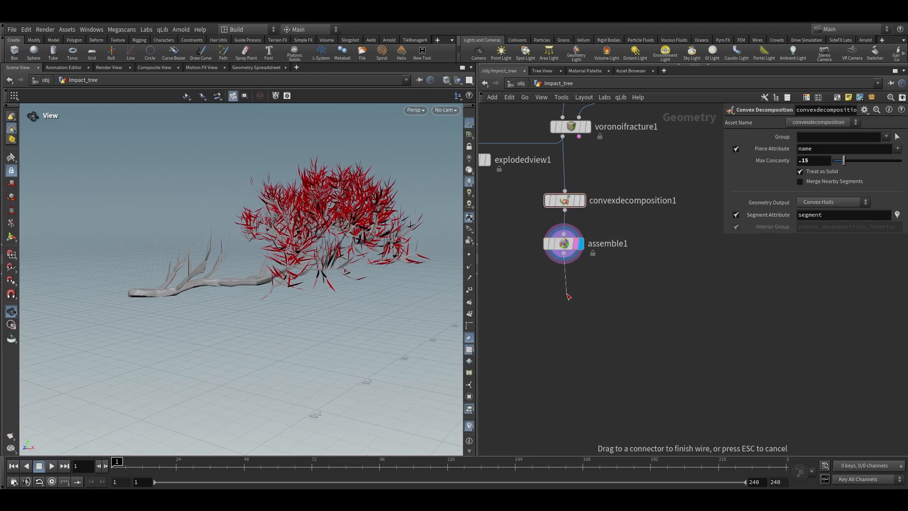
Add an Attribute Wrangle after Assemble with the expression i@active = 1; and display it
{"action": "key", "text": "Tab"}
{"action": "type", "text": "attribw"}
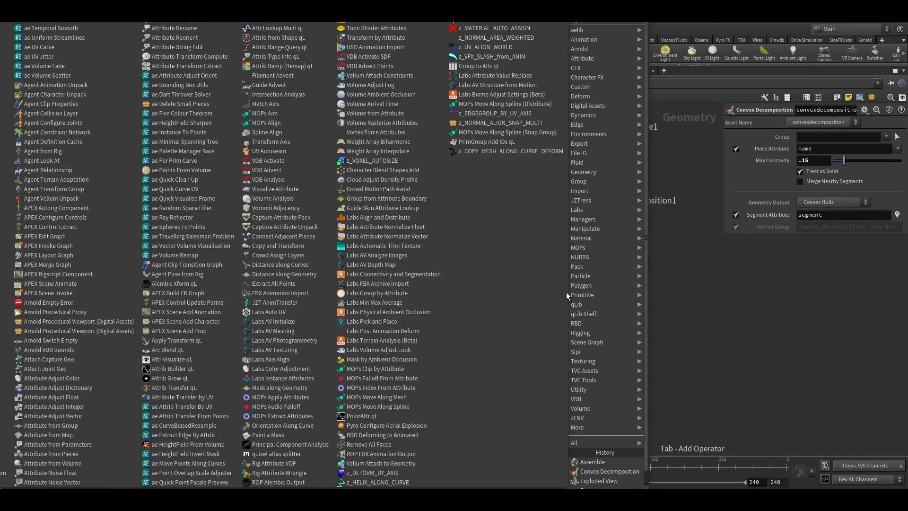
{"action": "key", "text": "Return"}
{"action": "left_click", "coordinate": [567, 290]}
{"action": "left_click", "coordinate": [581, 290]}
{"action": "left_click", "coordinate": [582, 293]}
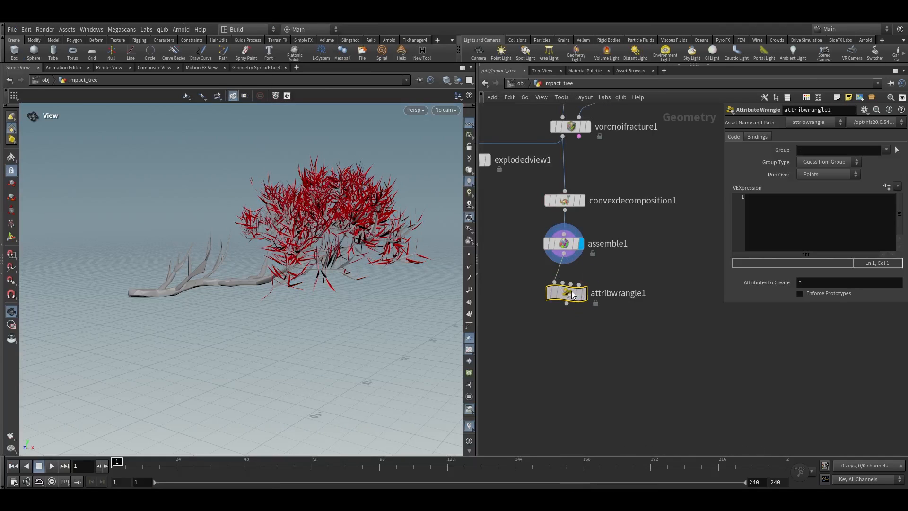
{"action": "left_click", "coordinate": [761, 208]}
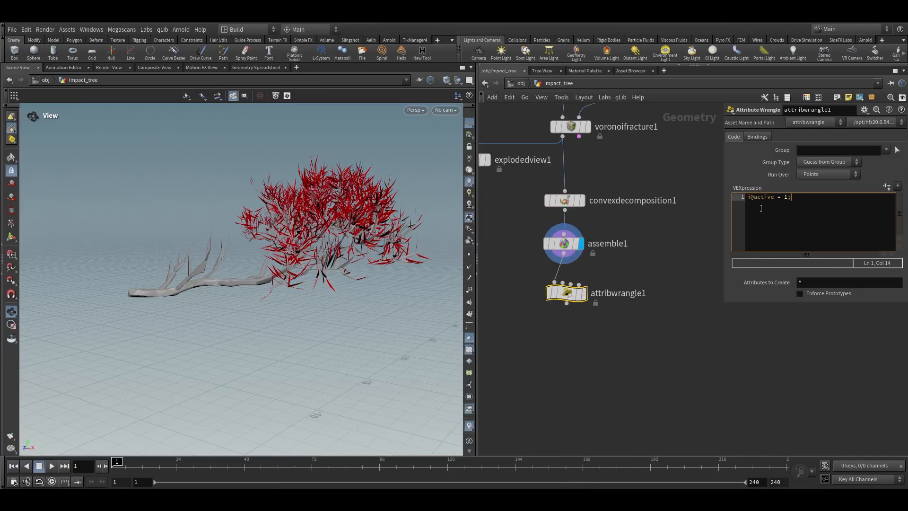
{"action": "left_click", "coordinate": [582, 293]}
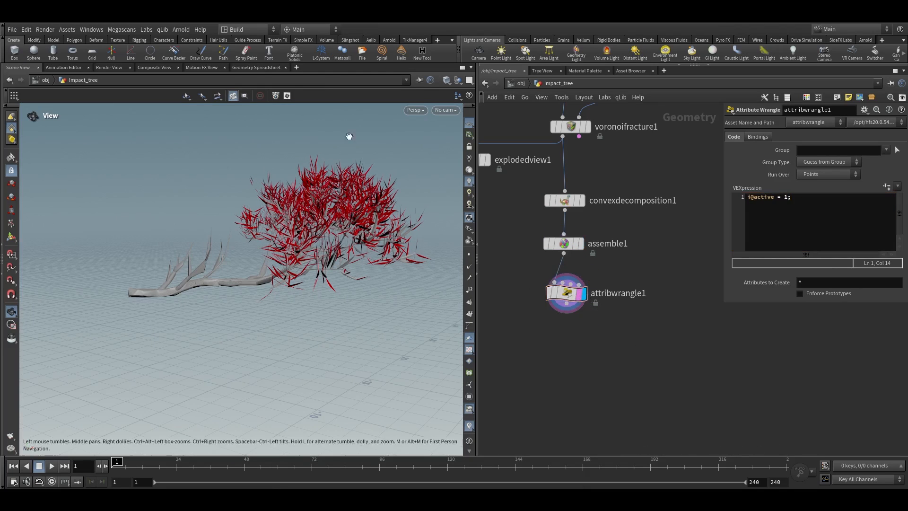
Add a Group Create node below the Attribute Wrangle and display it
{"action": "middle_click_drag", "start_coordinate": [534, 313], "coordinate": [542, 281]}
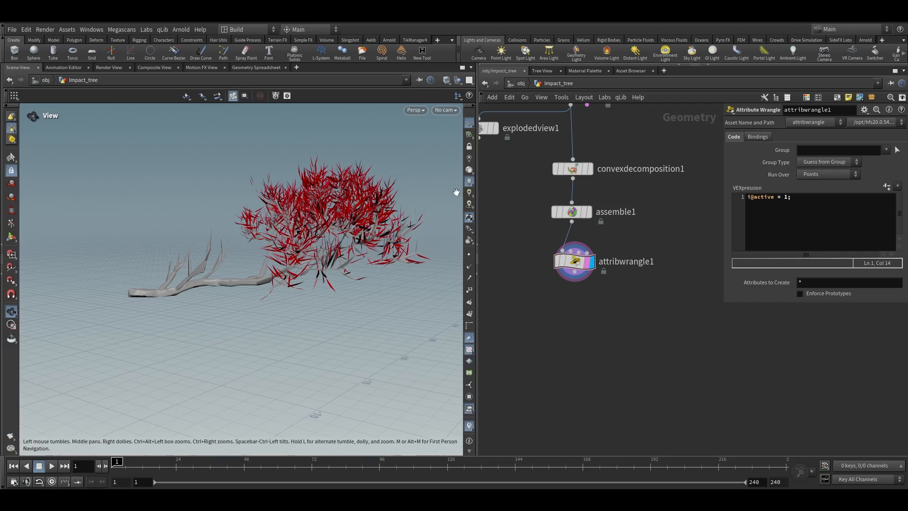
{"action": "left_click_drag", "start_coordinate": [574, 282], "coordinate": [574, 324]}
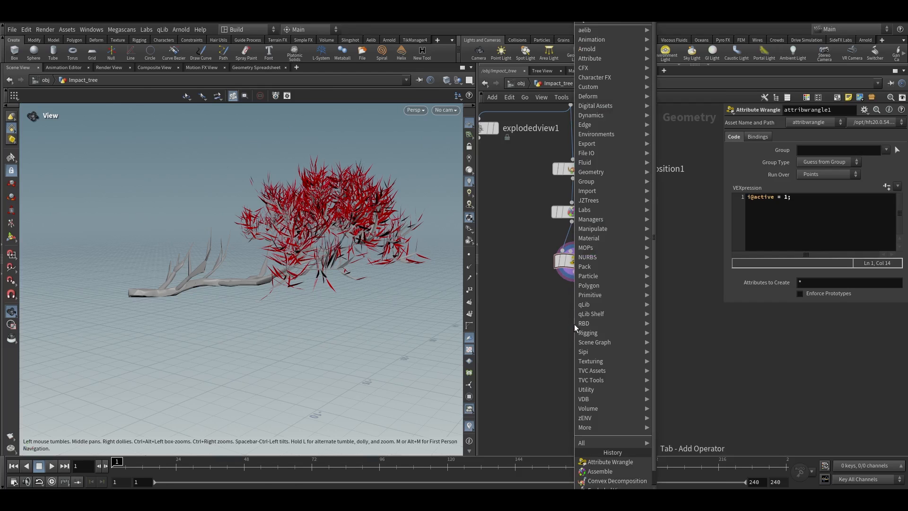
{"action": "type", "text": "group"}
{"action": "left_click", "coordinate": [304, 29]}
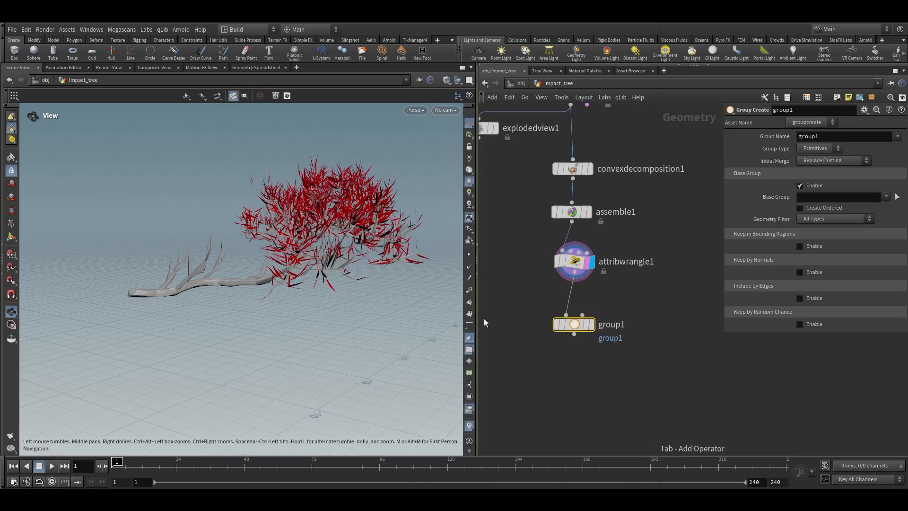
{"action": "scroll", "coordinate": [599, 339], "scroll_direction": "up", "scroll_amount": 3}
{"action": "left_click", "coordinate": [589, 319]}
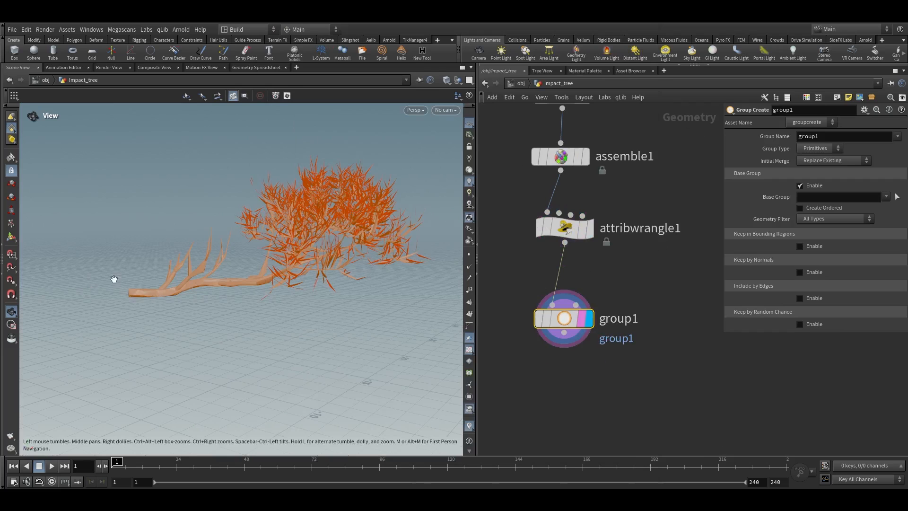
Name the group inact
{"action": "scroll", "coordinate": [125, 289], "scroll_direction": "up", "scroll_amount": 4}
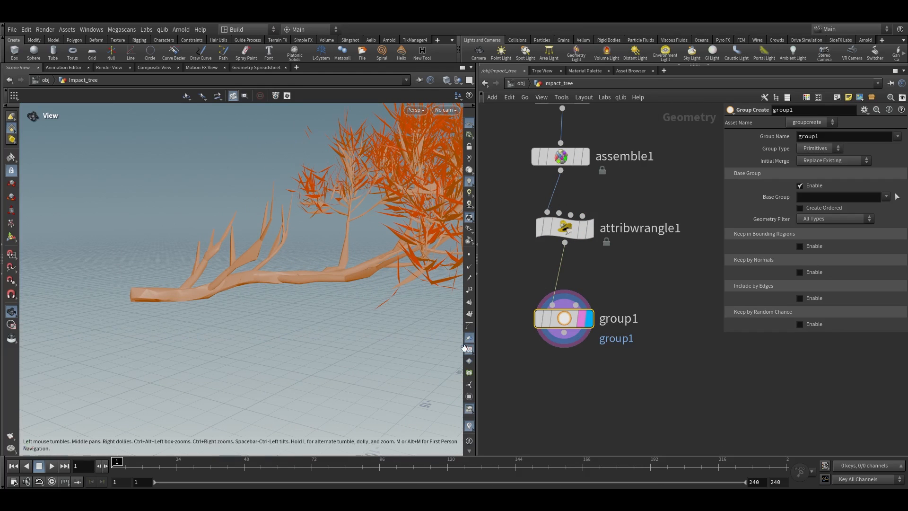
{"action": "scroll", "coordinate": [547, 360], "scroll_direction": "down", "scroll_amount": 2}
{"action": "mouse_move", "coordinate": [526, 393]}
{"action": "left_mouse_down"}
{"action": "mouse_move", "coordinate": [596, 344]}
{"action": "mouse_move", "coordinate": [495, 414]}
{"action": "left_mouse_up"}
{"action": "left_click", "coordinate": [744, 356]}
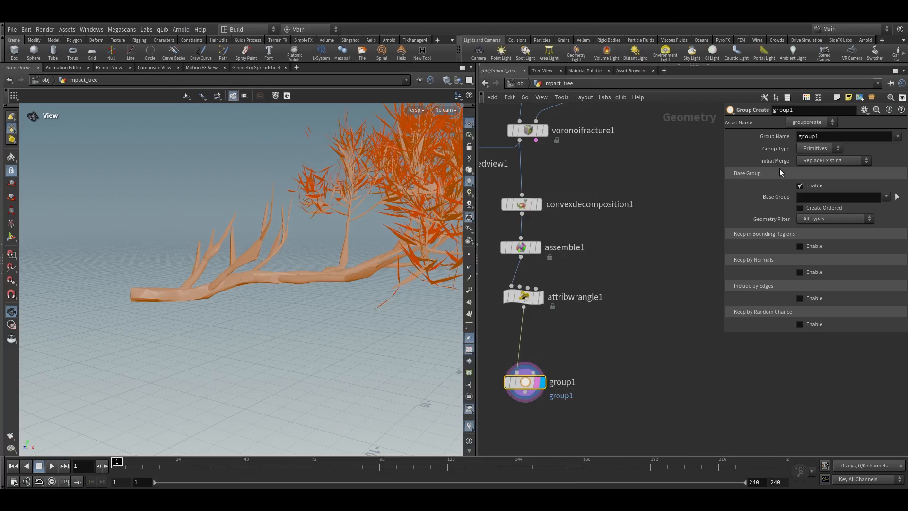
{"action": "left_click_drag", "start_coordinate": [826, 138], "coordinate": [718, 149]}
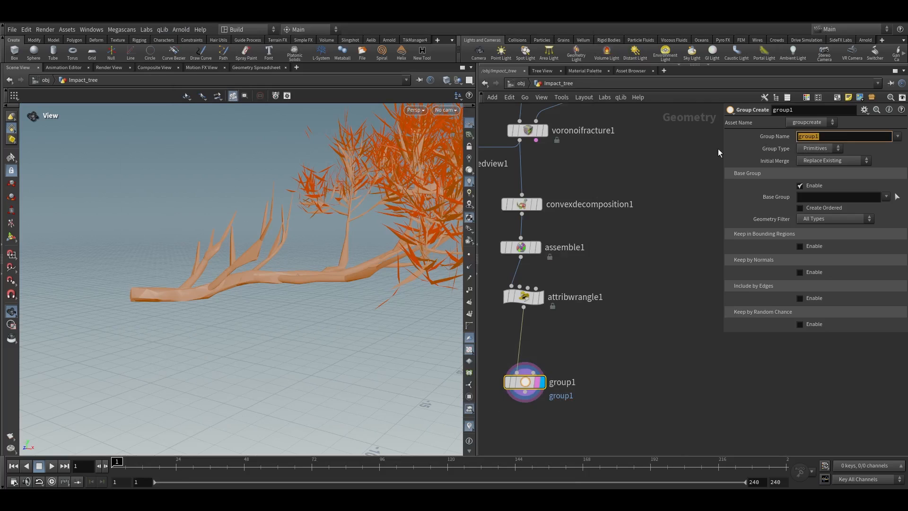
{"action": "type", "text": "inact"}
{"action": "key", "text": "Return"}
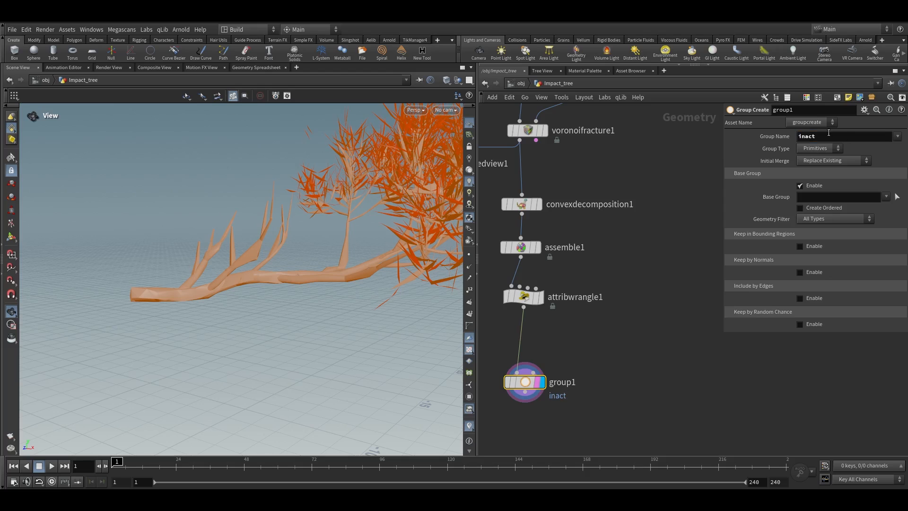
Set the group type to Points and disable the Base Group option
{"action": "left_click", "coordinate": [823, 150]}
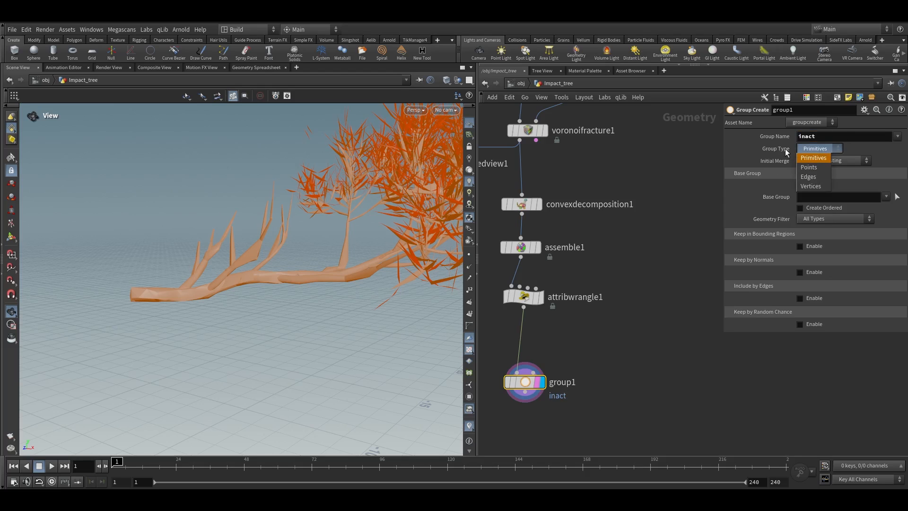
{"action": "left_click", "coordinate": [804, 169]}
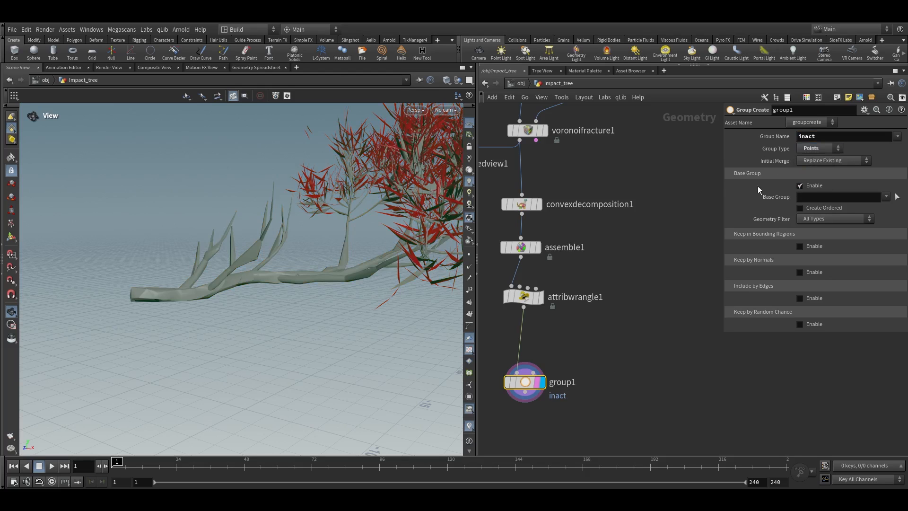
{"action": "left_click", "coordinate": [809, 186]}
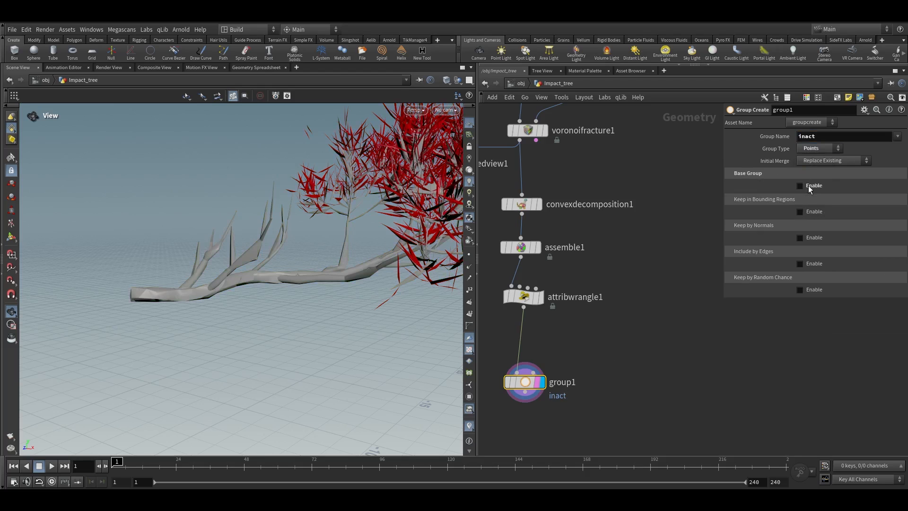
Enable Keep in Bounding Regions with the Bounding Box type
{"action": "left_click", "coordinate": [806, 212]}
{"action": "left_click", "coordinate": [809, 222]}
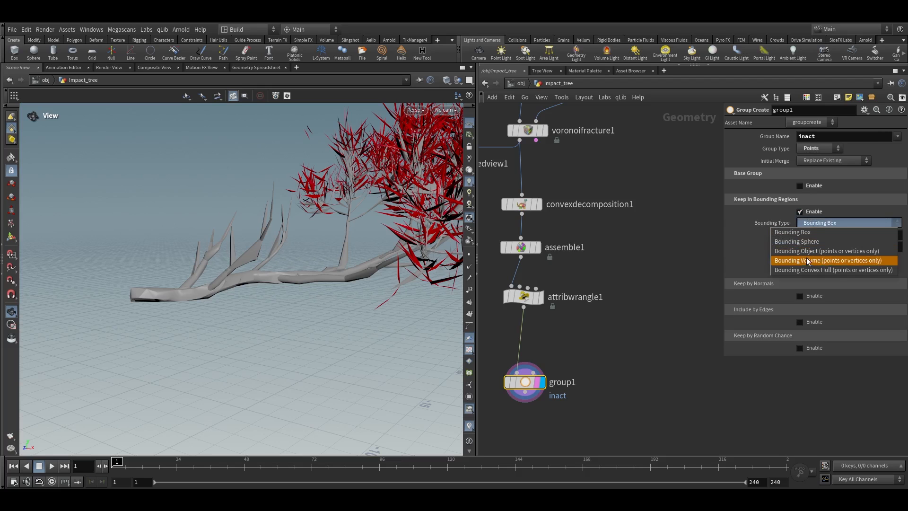
{"action": "left_click", "coordinate": [802, 235]}
Switch the viewport background color scheme to Dark
{"action": "left_click", "coordinate": [12, 238]}
{"action": "right_click_drag", "start_coordinate": [247, 231], "coordinate": [199, 349], "text": "alt"}
{"action": "left_click_drag", "start_coordinate": [199, 349], "coordinate": [216, 197]}
{"action": "right_click_drag", "start_coordinate": [217, 197], "coordinate": [219, 233], "text": "alt"}
{"action": "left_click_drag", "start_coordinate": [219, 233], "coordinate": [191, 327], "text": "alt"}
{"action": "left_click_drag", "start_coordinate": [204, 160], "coordinate": [216, 200]}
{"action": "key", "text": "d"}
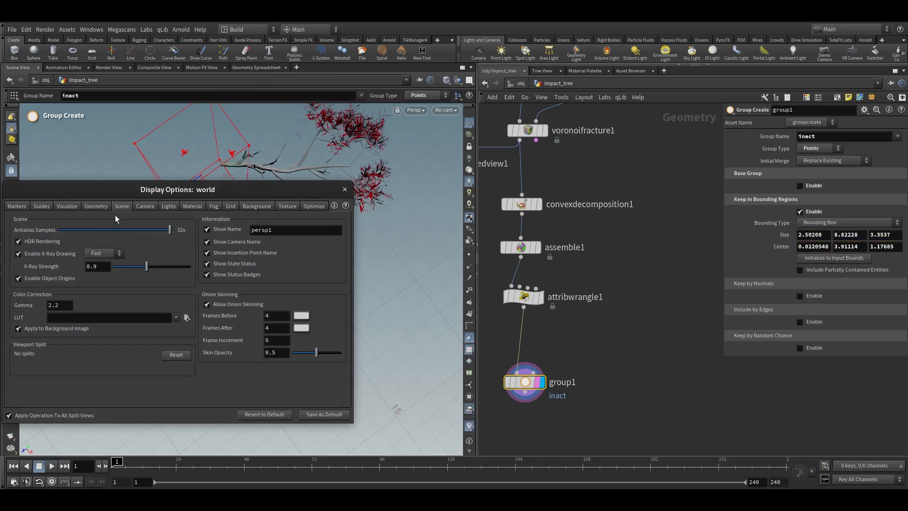
{"action": "left_click", "coordinate": [257, 206]}
{"action": "left_click", "coordinate": [85, 220]}
{"action": "left_click", "coordinate": [81, 231]}
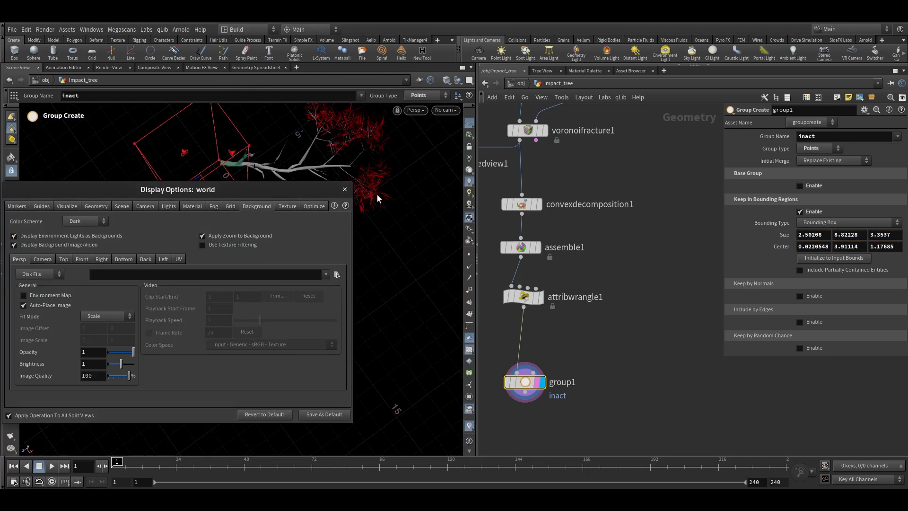
{"action": "left_click", "coordinate": [345, 189]}
{"action": "key", "text": "Escape"}
Resize the bounding box to enclose only the cut end of the branch, about 2.28 × 8.82 × 3.35
{"action": "left_click_drag", "start_coordinate": [182, 166], "coordinate": [308, 229]}
{"action": "middle_click_drag", "start_coordinate": [310, 362], "coordinate": [326, 248], "text": "alt"}
{"action": "right_click_drag", "start_coordinate": [326, 249], "coordinate": [305, 303], "text": "alt"}
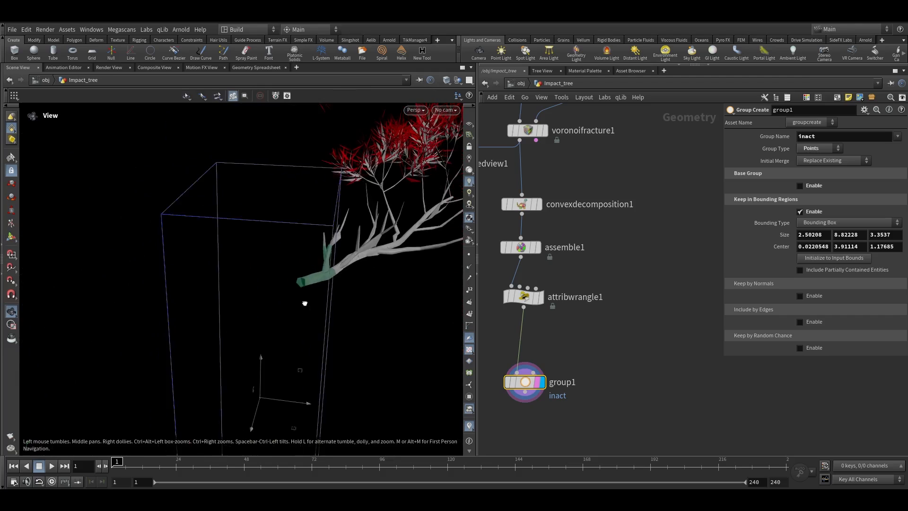
{"action": "left_click_drag", "start_coordinate": [304, 302], "coordinate": [310, 326], "text": "alt"}
{"action": "left_click_drag", "start_coordinate": [312, 393], "coordinate": [331, 279]}
{"action": "key", "text": "Escape"}
{"action": "middle_click_drag", "start_coordinate": [330, 278], "coordinate": [298, 307], "text": "alt"}
{"action": "right_click_drag", "start_coordinate": [298, 306], "coordinate": [302, 258], "text": "alt"}
{"action": "left_click_drag", "start_coordinate": [302, 257], "coordinate": [309, 290], "text": "alt"}
{"action": "middle_click_drag", "start_coordinate": [298, 211], "coordinate": [319, 279], "text": "alt"}
{"action": "right_click_drag", "start_coordinate": [319, 279], "coordinate": [363, 98], "text": "alt"}
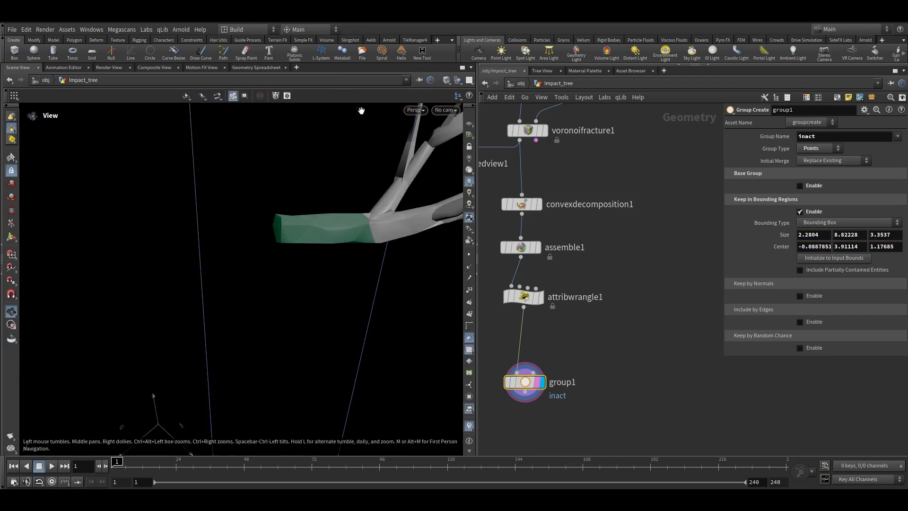
{"action": "right_click_drag", "start_coordinate": [308, 228], "coordinate": [344, 211], "text": "alt"}
{"action": "left_click_drag", "start_coordinate": [345, 211], "coordinate": [367, 254], "text": "alt"}
Copy the Attribute Wrangle and connect the copy below the group node
{"action": "middle_click_drag", "start_coordinate": [530, 361], "coordinate": [558, 310]}
{"action": "scroll", "coordinate": [558, 310], "scroll_direction": "down", "scroll_amount": 1}
{"action": "scroll", "coordinate": [558, 312], "scroll_direction": "up", "scroll_amount": 1}
{"action": "left_click_drag", "start_coordinate": [554, 335], "coordinate": [555, 304]}
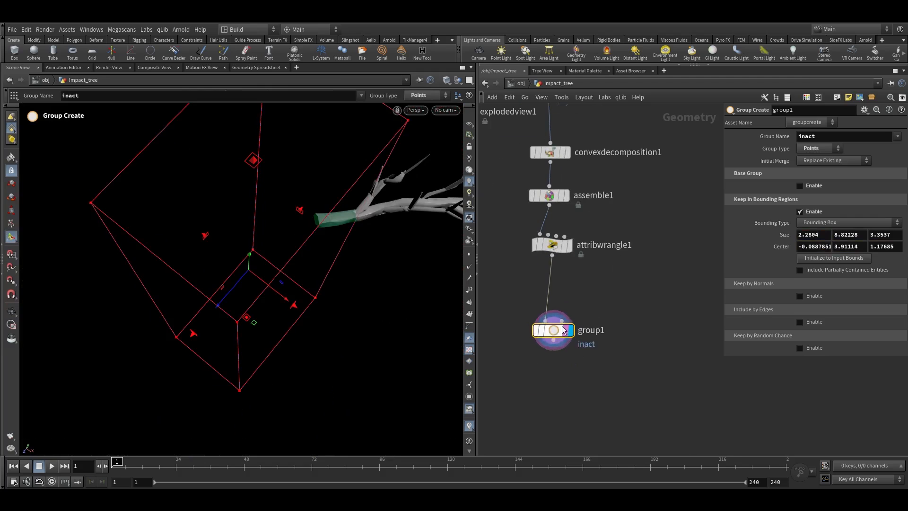
{"action": "left_click_drag", "start_coordinate": [552, 244], "coordinate": [573, 352], "text": "alt"}
{"action": "left_click", "coordinate": [649, 299]}
{"action": "left_click", "coordinate": [554, 307]}
Restrict the new wrangle to the inact group and change its expression to i@active = 0;
{"action": "left_click", "coordinate": [884, 150]}
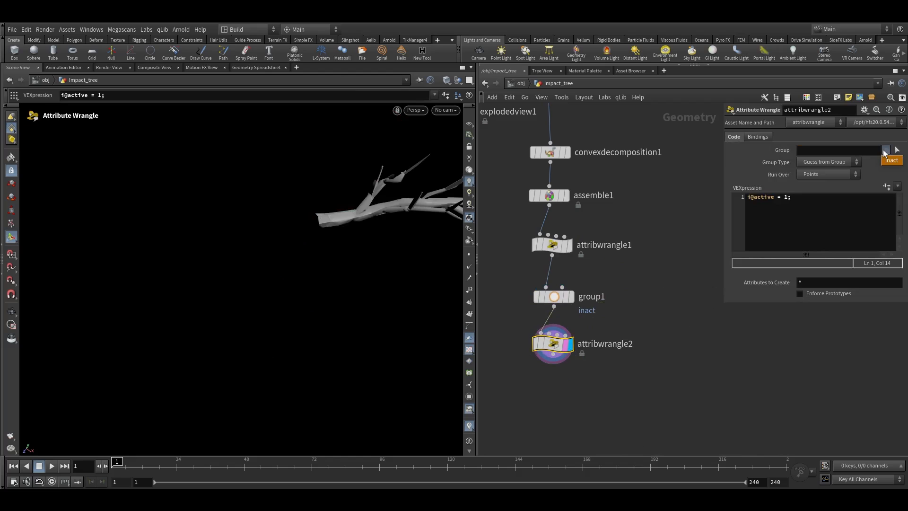
{"action": "left_click", "coordinate": [889, 162]}
{"action": "double_click", "coordinate": [786, 197]}
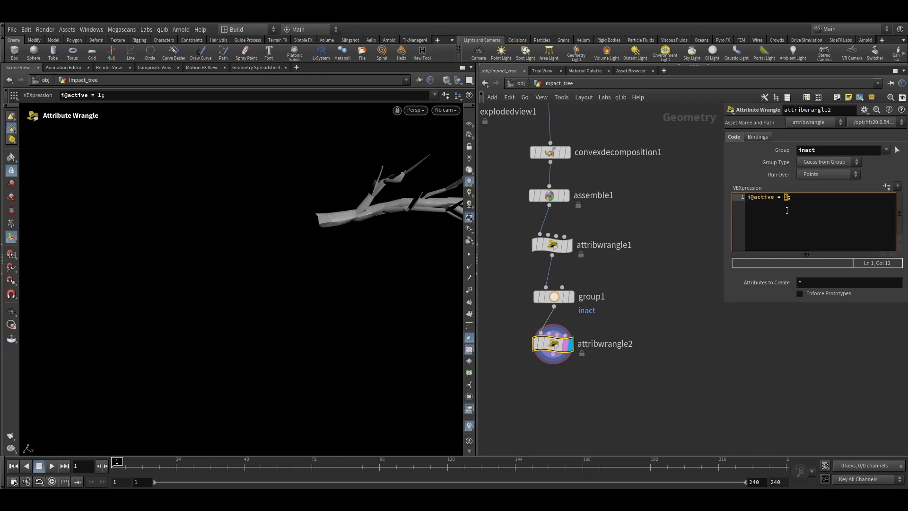
{"action": "left_click", "coordinate": [696, 353]}
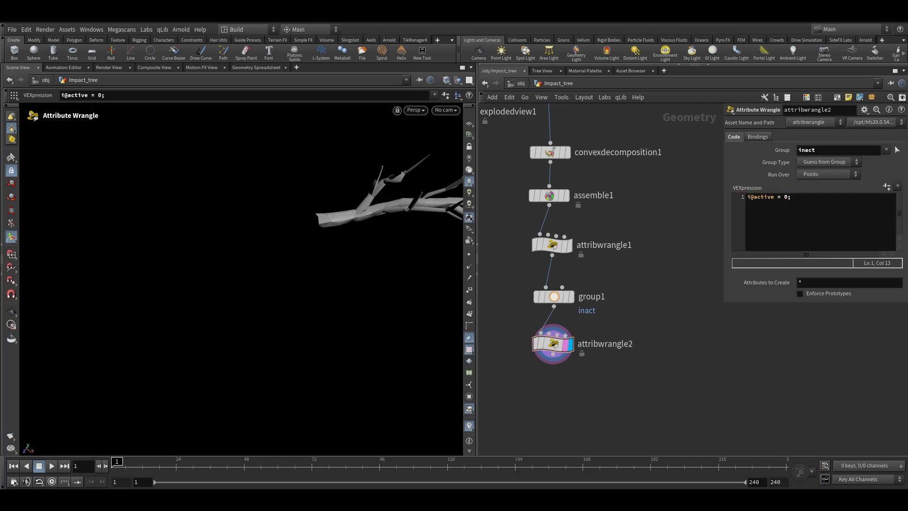
Auto-arrange the node network layout
{"action": "scroll", "coordinate": [649, 319], "scroll_direction": "down", "scroll_amount": 3}
{"action": "left_click_drag", "start_coordinate": [623, 388], "coordinate": [588, 217]}
{"action": "key", "text": "l"}
{"action": "left_click", "coordinate": [642, 343]}
{"action": "key", "text": "Escape"}
{"action": "mouse_move", "coordinate": [343, 204]}
{"action": "left_mouse_down"}
{"action": "mouse_move", "coordinate": [345, 237]}
{"action": "mouse_move", "coordinate": [333, 211]}
{"action": "left_mouse_up"}
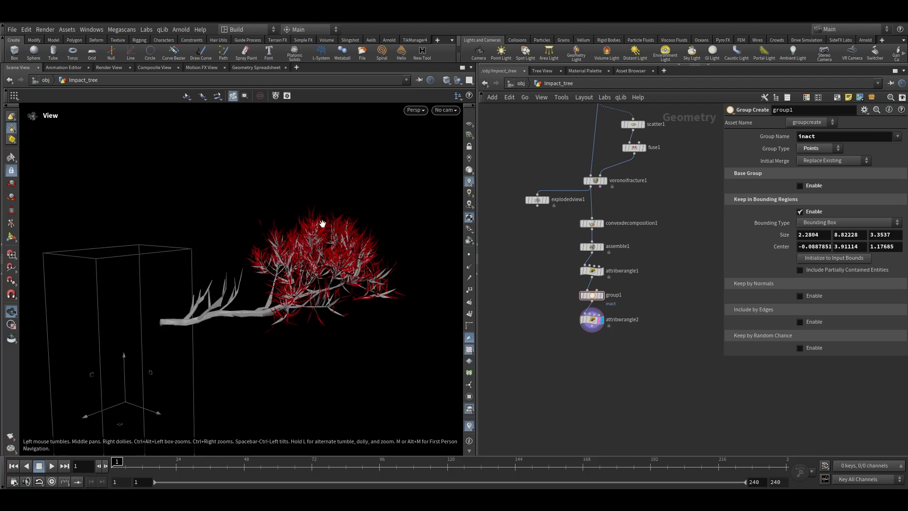
Add a Connect Adjacent Pieces node branching from the convex decomposition output
{"action": "scroll", "coordinate": [314, 223], "scroll_direction": "up", "scroll_amount": 5}
{"action": "key", "text": "Return"}
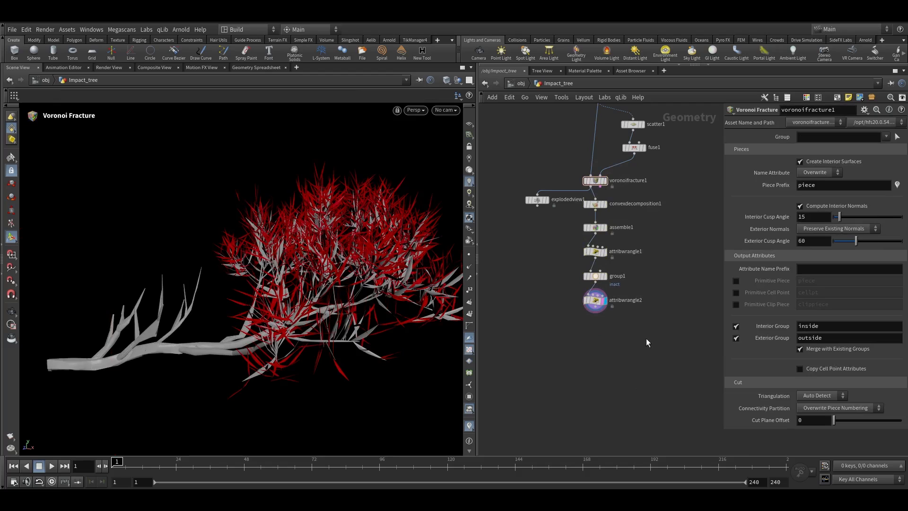
{"action": "middle_click_drag", "start_coordinate": [640, 323], "coordinate": [614, 322]}
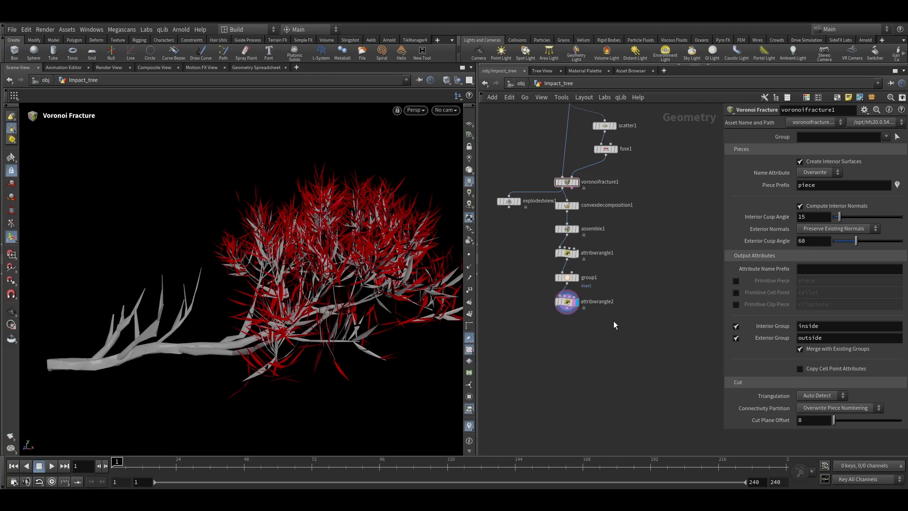
{"action": "middle_click_drag", "start_coordinate": [613, 321], "coordinate": [600, 302]}
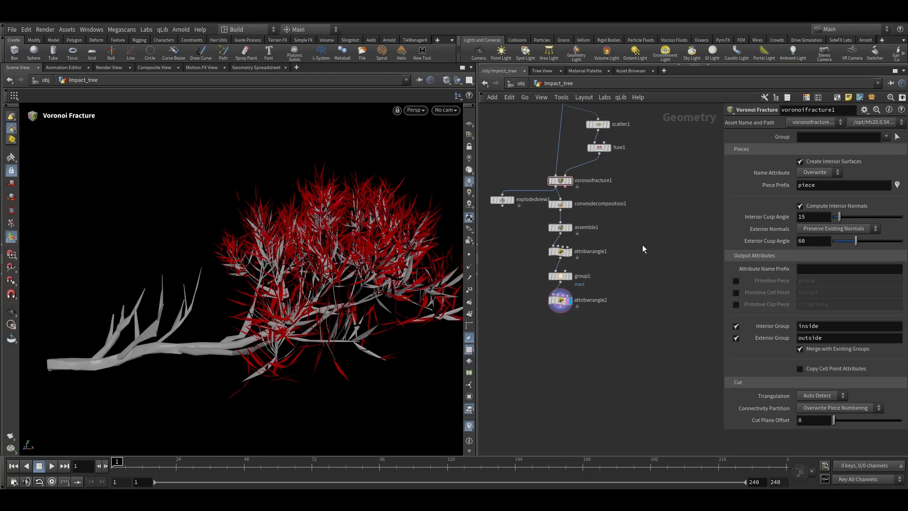
{"action": "middle_click_drag", "start_coordinate": [616, 279], "coordinate": [618, 267]}
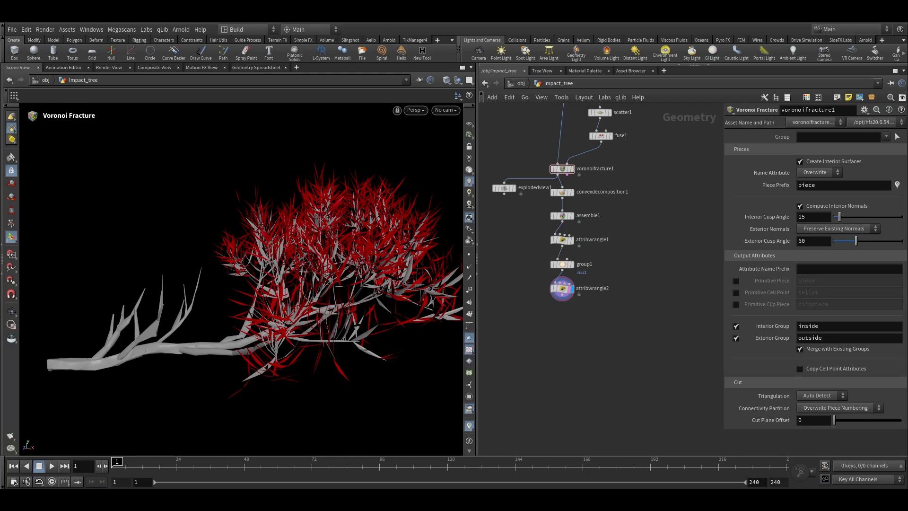
{"action": "middle_click_drag", "start_coordinate": [663, 264], "coordinate": [628, 273]}
{"action": "scroll", "coordinate": [583, 218], "scroll_direction": "up", "scroll_amount": 3}
{"action": "left_click", "coordinate": [511, 212]}
{"action": "key", "text": "Tab"}
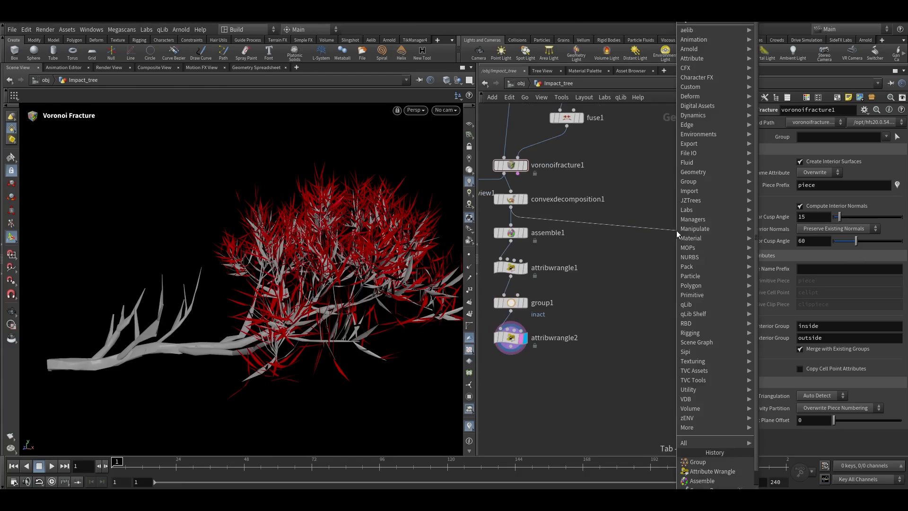
{"action": "type", "text": "conn"}
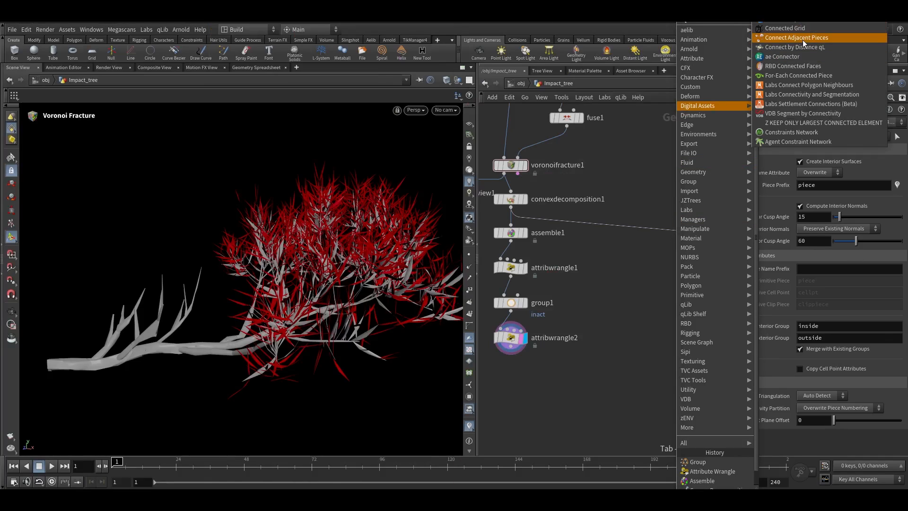
{"action": "left_click", "coordinate": [799, 37]}
{"action": "left_click", "coordinate": [658, 224]}
Set the Connect Adjacent Pieces connection type to Adjacent Pieces from Surface Points
{"action": "scroll", "coordinate": [660, 222], "scroll_direction": "up", "scroll_amount": 3}
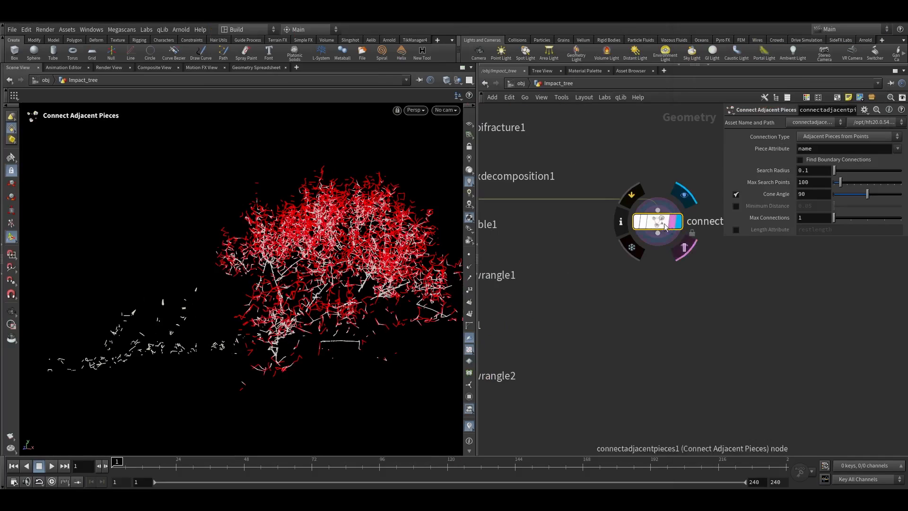
{"action": "middle_click_drag", "start_coordinate": [642, 294], "coordinate": [610, 312]}
{"action": "key", "text": "space+g"}
{"action": "left_click_drag", "start_coordinate": [249, 265], "coordinate": [350, 234]}
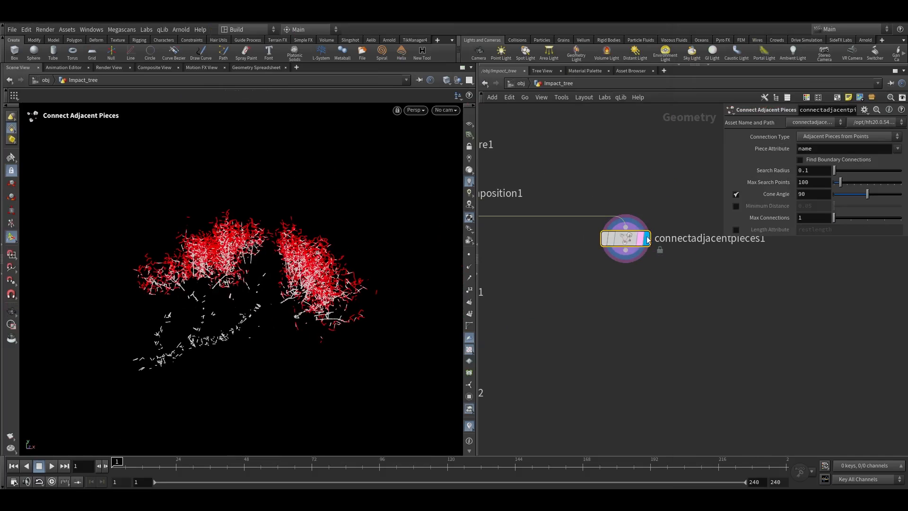
{"action": "left_click", "coordinate": [810, 138]}
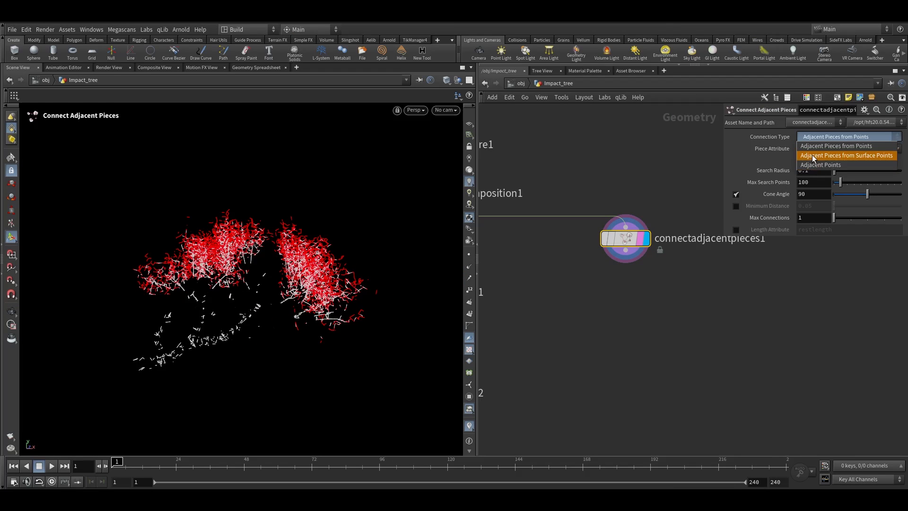
{"action": "left_click", "coordinate": [814, 156]}
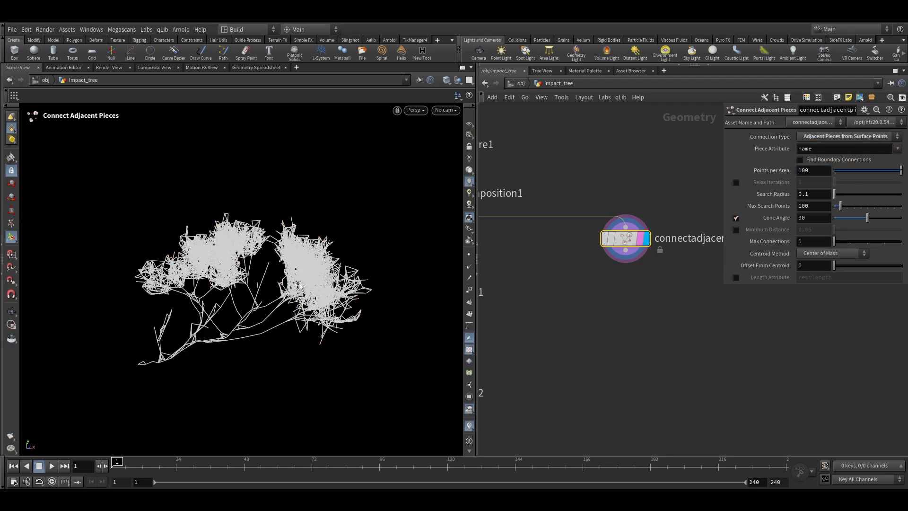
Inspect the connection lines along the branch and foliage in the viewport
{"action": "key", "text": "Escape"}
{"action": "scroll", "coordinate": [301, 286], "scroll_direction": "up", "scroll_amount": 3}
{"action": "scroll", "coordinate": [301, 286], "scroll_direction": "up", "scroll_amount": 3}
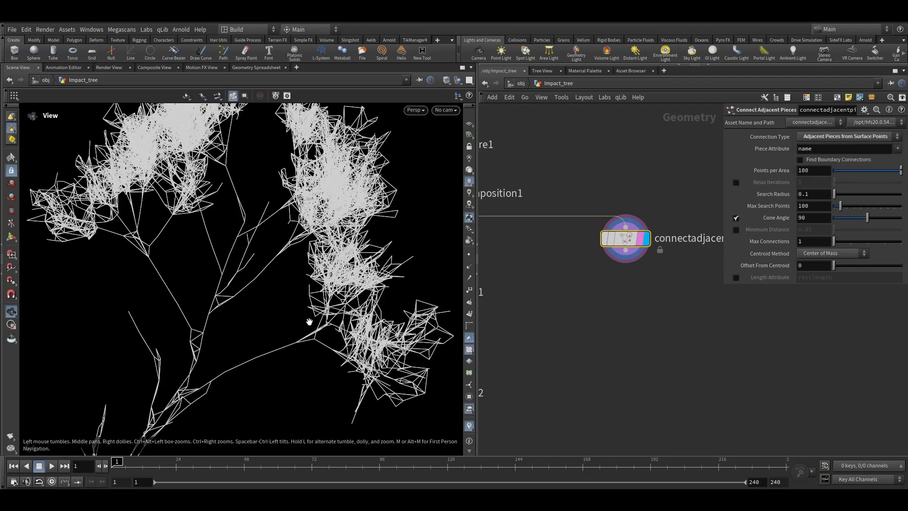
{"action": "scroll", "coordinate": [340, 334], "scroll_direction": "down", "scroll_amount": 5}
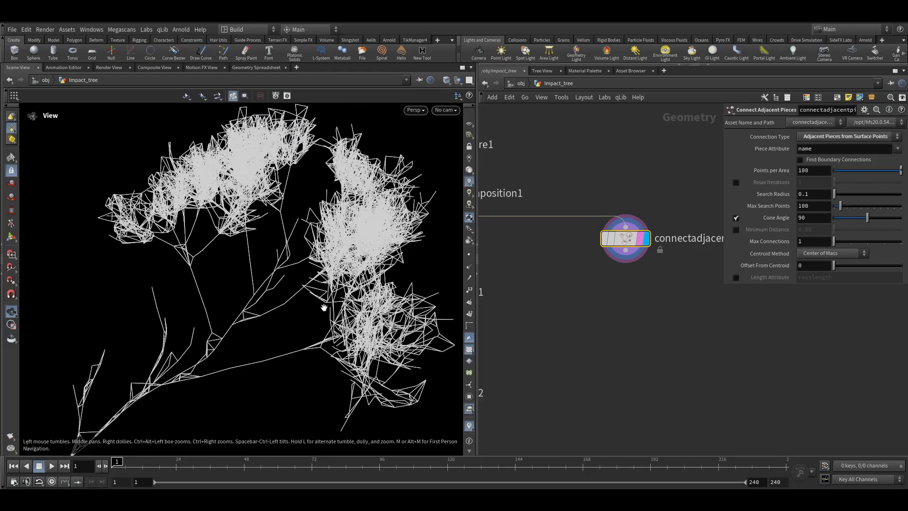
{"action": "key", "text": "Return"}
{"action": "left_click_drag", "start_coordinate": [299, 336], "coordinate": [282, 307], "text": "alt"}
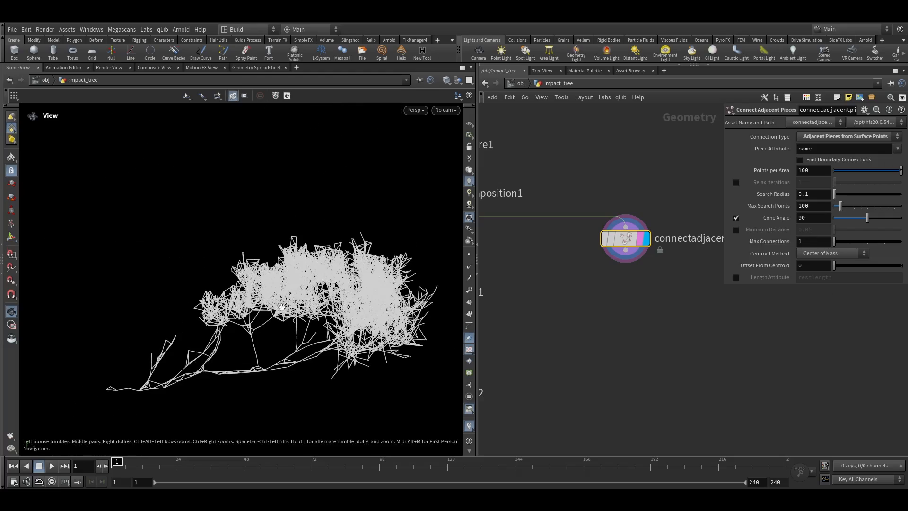
{"action": "left_click_drag", "start_coordinate": [337, 305], "coordinate": [329, 388], "text": "alt"}
{"action": "middle_click_drag", "start_coordinate": [330, 388], "coordinate": [326, 259], "text": "alt"}
{"action": "right_click_drag", "start_coordinate": [326, 259], "coordinate": [419, 254], "text": "alt"}
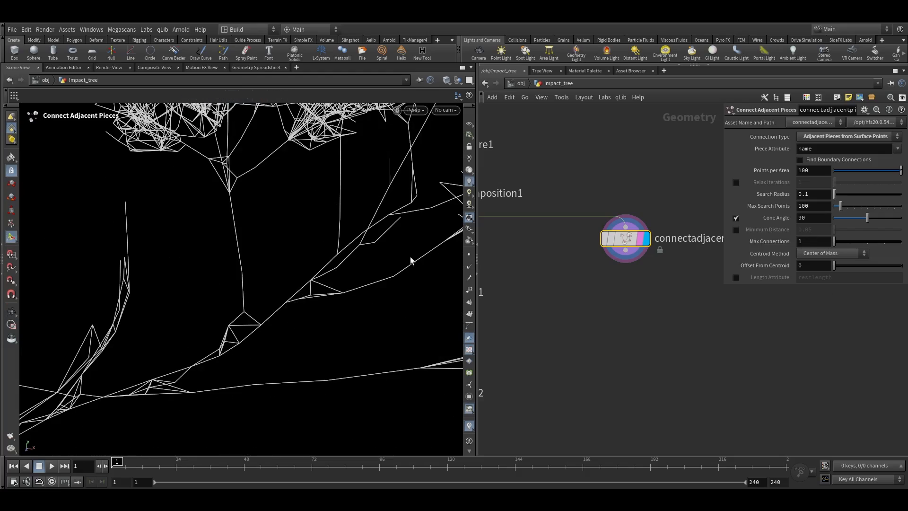
{"action": "right_click_drag", "start_coordinate": [370, 239], "coordinate": [338, 300], "text": "alt"}
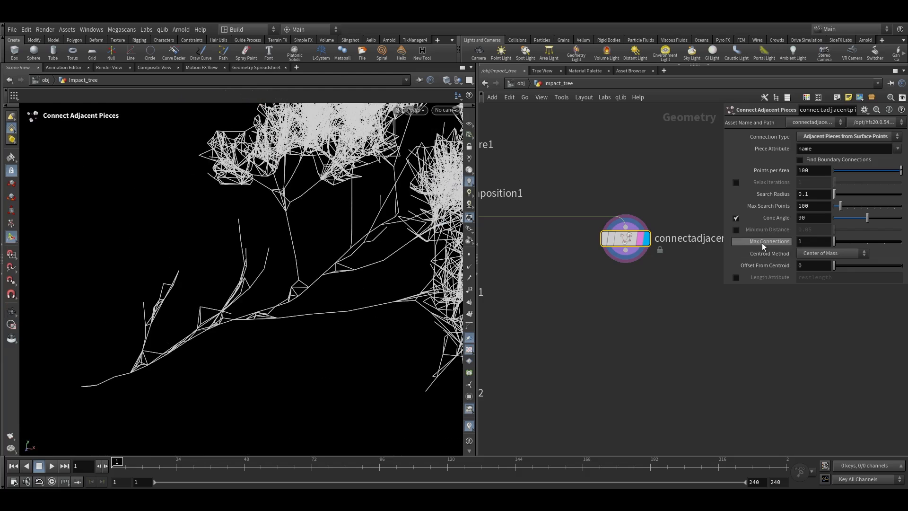
Set Max Connections on the Connect Adjacent Pieces node to 5
{"action": "left_click_drag", "start_coordinate": [767, 240], "coordinate": [779, 243]}
{"action": "key", "text": "space+g"}
{"action": "left_click_drag", "start_coordinate": [316, 299], "coordinate": [341, 288]}
{"action": "middle_click_drag", "start_coordinate": [259, 289], "coordinate": [291, 266], "text": "alt"}
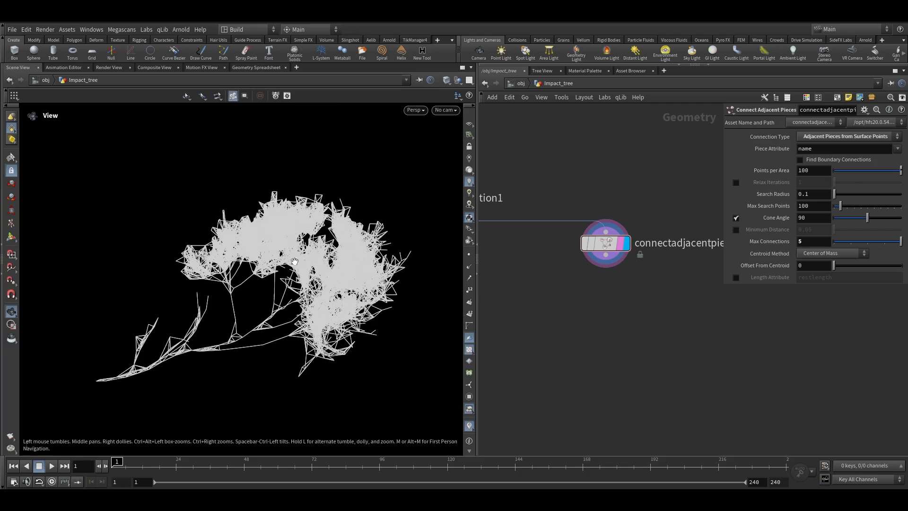
{"action": "middle_click_drag", "start_coordinate": [566, 277], "coordinate": [597, 267]}
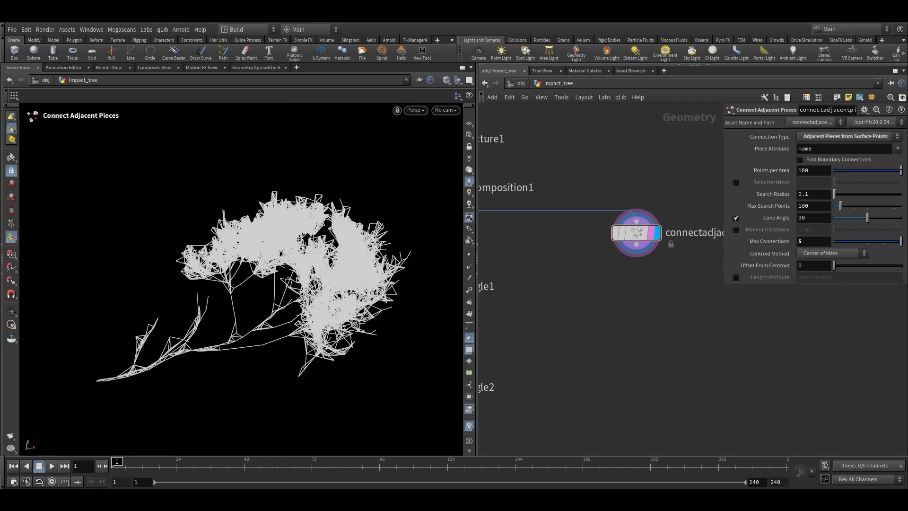
{"action": "scroll", "coordinate": [615, 306], "scroll_direction": "down", "scroll_amount": 3}
{"action": "middle_click_drag", "start_coordinate": [614, 306], "coordinate": [635, 299]}
{"action": "left_click_drag", "start_coordinate": [293, 331], "coordinate": [308, 299], "text": "alt"}
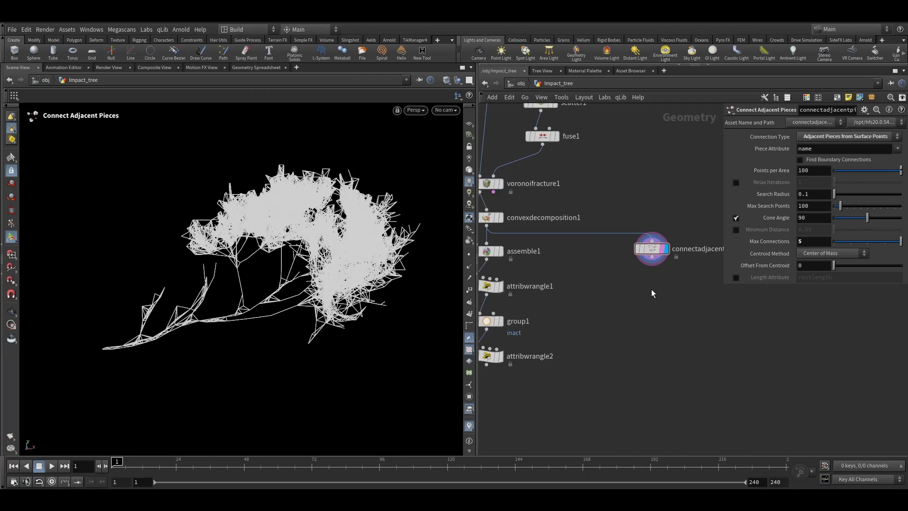
{"action": "right_click_drag", "start_coordinate": [364, 213], "coordinate": [275, 265], "text": "alt"}
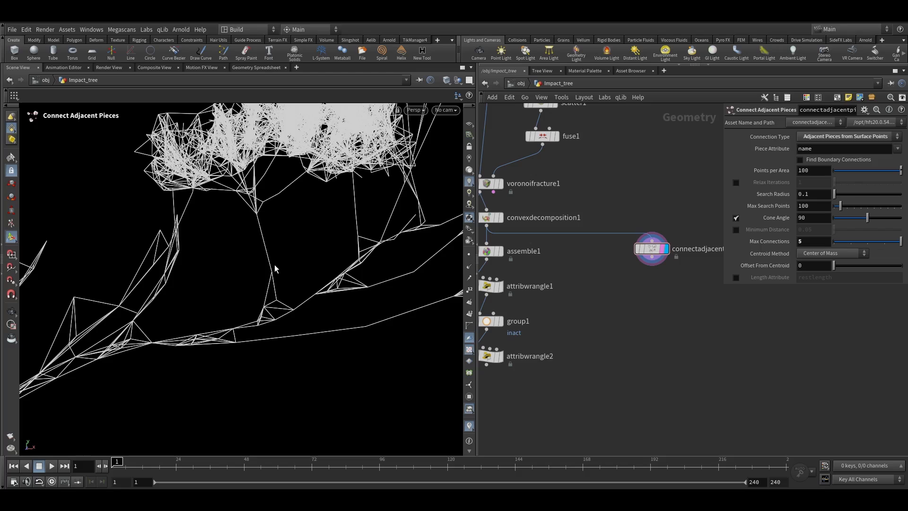
{"action": "right_click_drag", "start_coordinate": [328, 215], "coordinate": [278, 319], "text": "alt"}
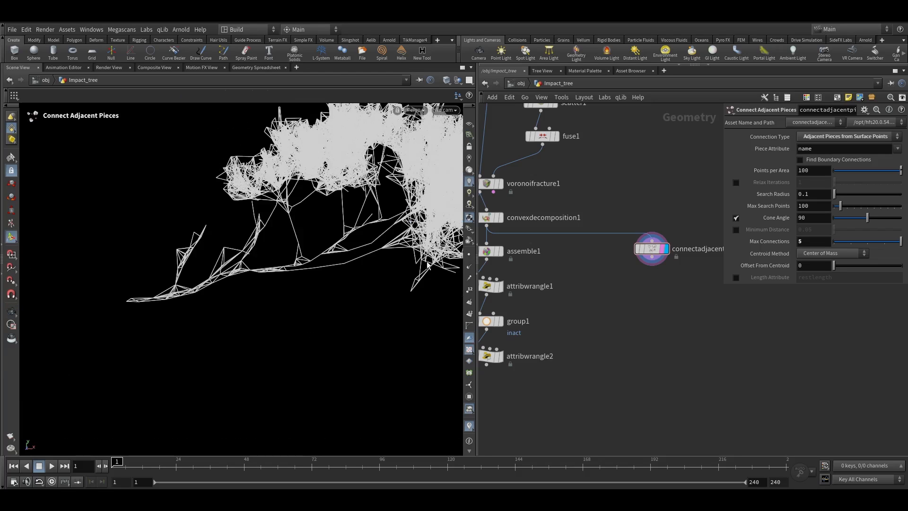
{"action": "middle_click_drag", "start_coordinate": [611, 282], "coordinate": [594, 236]}
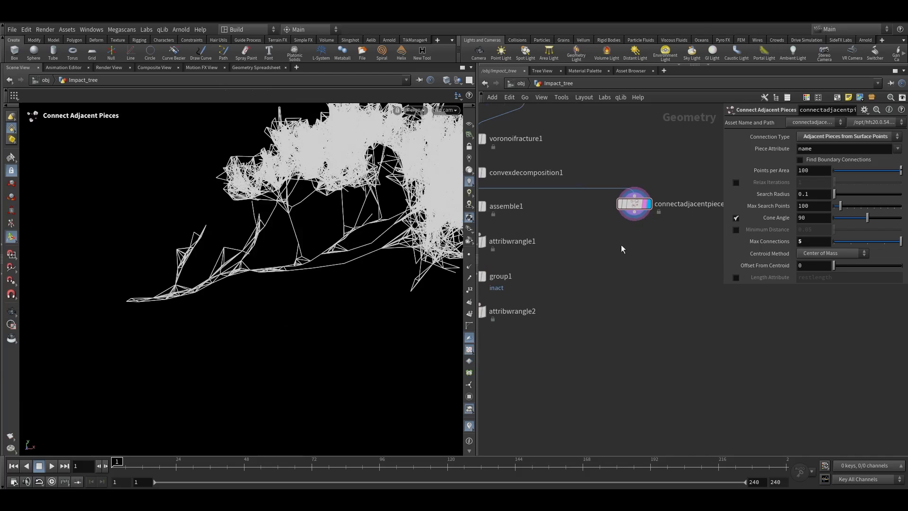
Add an RBD Convert Constraints node, wiring the last wrangle into its first input and the adjacent-pieces connections into its second
{"action": "key", "text": "Tab"}
{"action": "type", "text": "rbd c"}
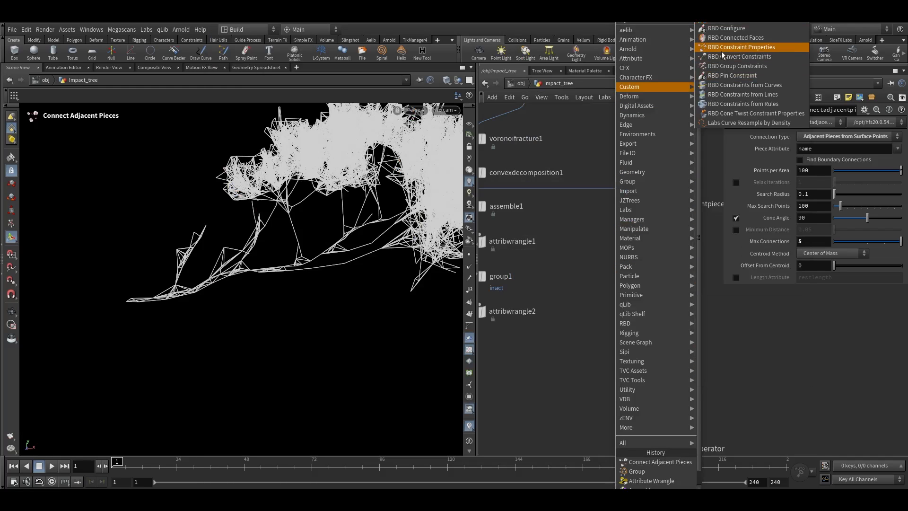
{"action": "left_click", "coordinate": [745, 57]}
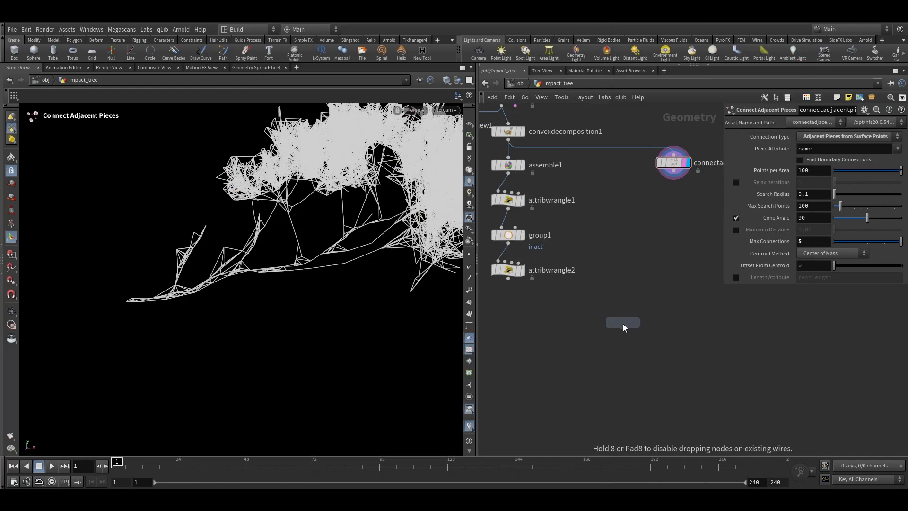
{"action": "left_click", "coordinate": [623, 316]}
{"action": "left_click_drag", "start_coordinate": [508, 282], "coordinate": [613, 318]}
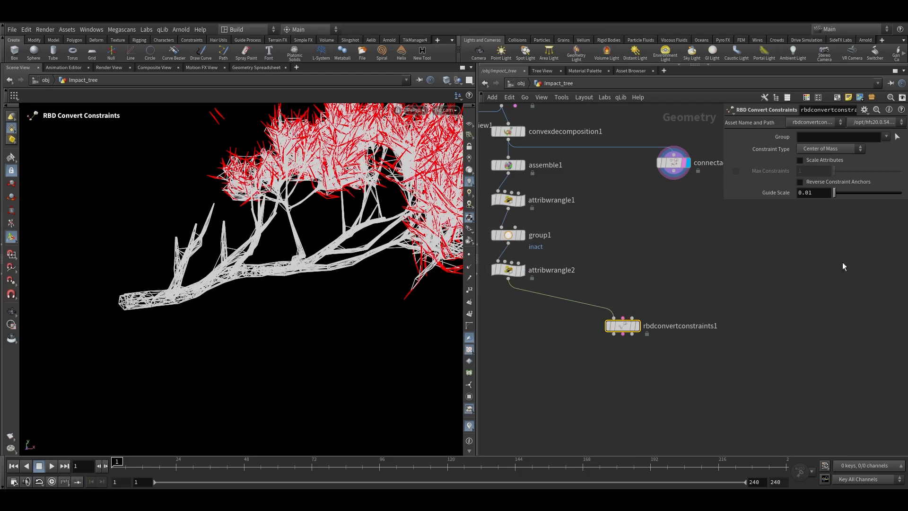
{"action": "left_click_drag", "start_coordinate": [622, 318], "coordinate": [675, 176]}
{"action": "scroll", "coordinate": [634, 325], "scroll_direction": "up", "scroll_amount": 2}
{"action": "left_click", "coordinate": [638, 326]}
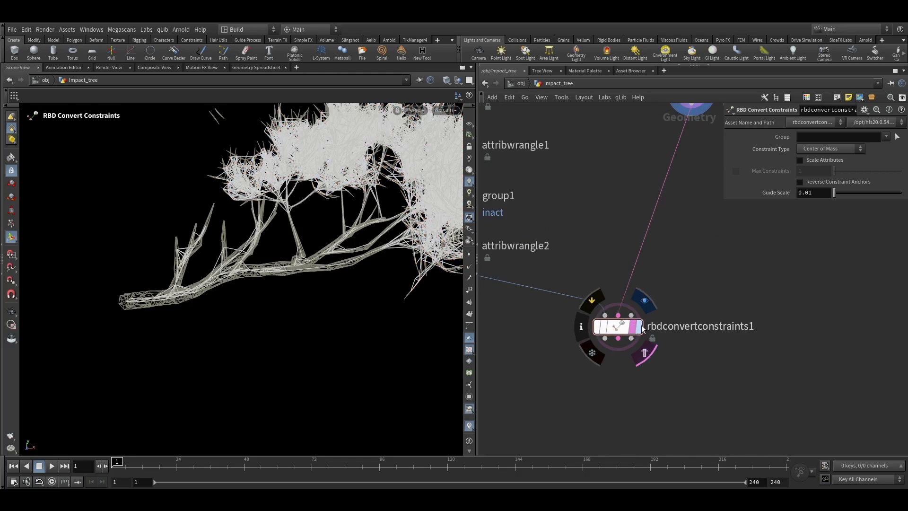
Compare the Connect Adjacent Pieces output with the converted constraints in the viewport
{"action": "key", "text": "space+g"}
{"action": "left_click_drag", "start_coordinate": [262, 261], "coordinate": [289, 265]}
{"action": "scroll", "coordinate": [289, 265], "scroll_direction": "up", "scroll_amount": 5}
{"action": "middle_click_drag", "start_coordinate": [699, 107], "coordinate": [643, 195]}
{"action": "left_click", "coordinate": [634, 171]}
{"action": "key", "text": "Escape"}
{"action": "left_click", "coordinate": [655, 182]}
{"action": "left_click", "coordinate": [637, 184]}
{"action": "left_click_drag", "start_coordinate": [246, 222], "coordinate": [241, 233], "text": "alt"}
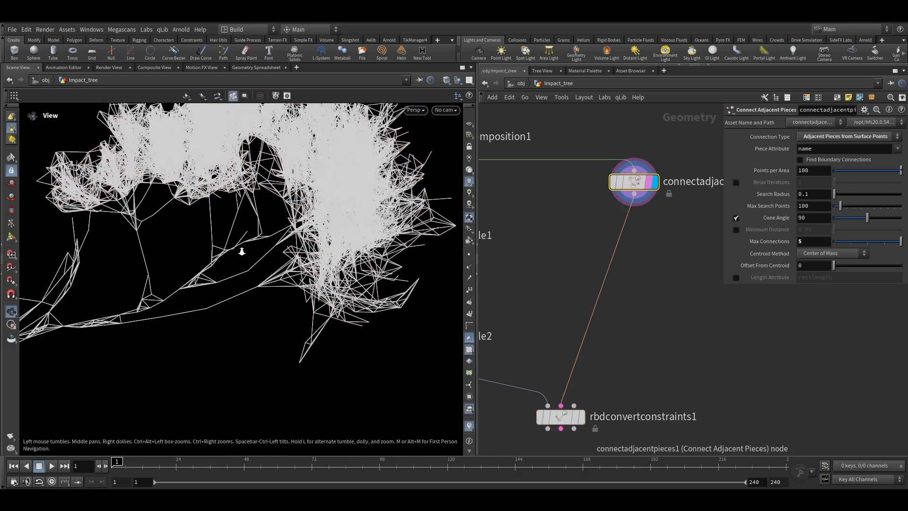
{"action": "scroll", "coordinate": [241, 234], "scroll_direction": "down", "scroll_amount": 2}
{"action": "middle_click_drag", "start_coordinate": [674, 344], "coordinate": [681, 246]}
Set the RBD Convert Constraints constraint type to Surface Points
{"action": "left_click", "coordinate": [564, 319]}
{"action": "left_click", "coordinate": [588, 319]}
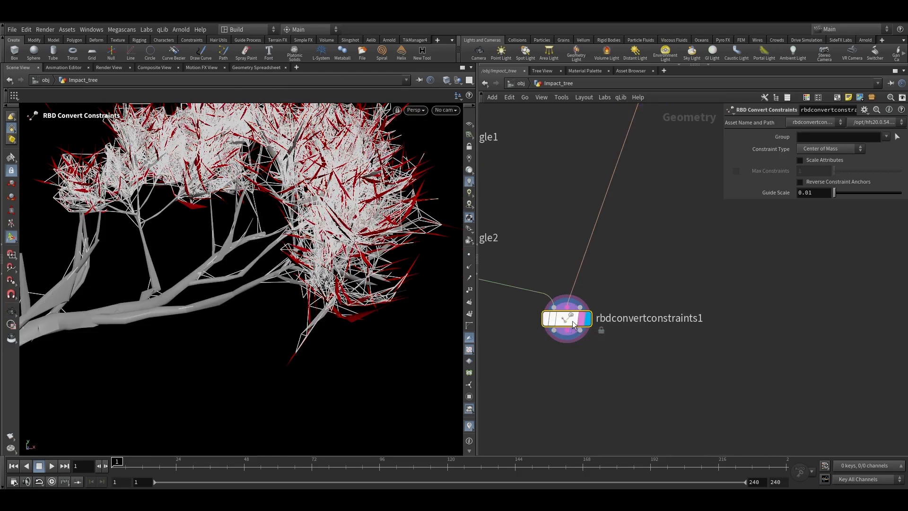
{"action": "left_click", "coordinate": [804, 150]}
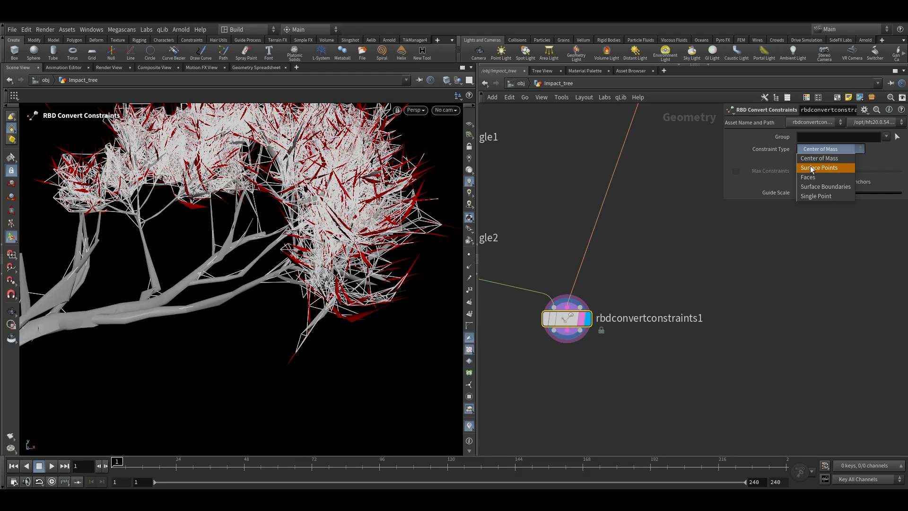
{"action": "left_click", "coordinate": [812, 168]}
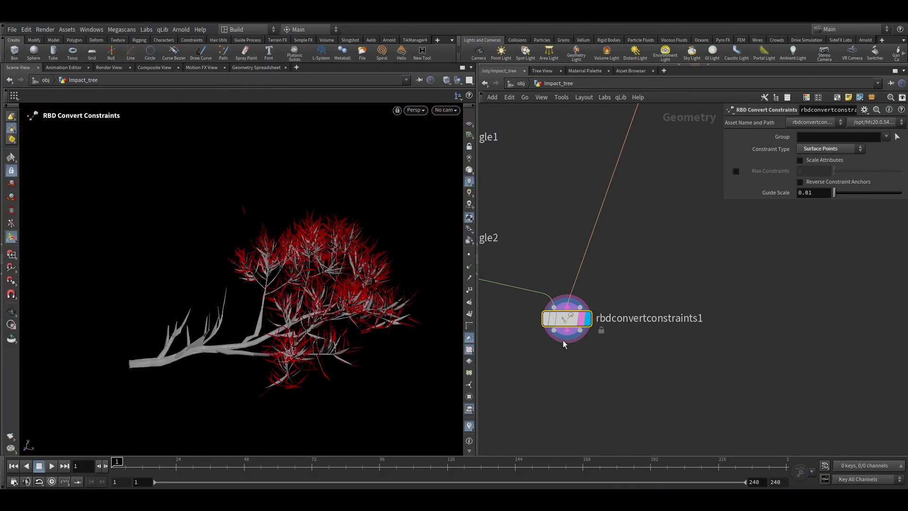
Preview the converted constraints through a temporary Null node below RBD Convert Constraints and delete it
{"action": "left_click", "coordinate": [572, 384]}
{"action": "key", "text": "Tab"}
{"action": "type", "text": "null"}
{"action": "key", "text": "Return"}
{"action": "left_click", "coordinate": [614, 397]}
{"action": "left_click_drag", "start_coordinate": [567, 330], "coordinate": [614, 382]}
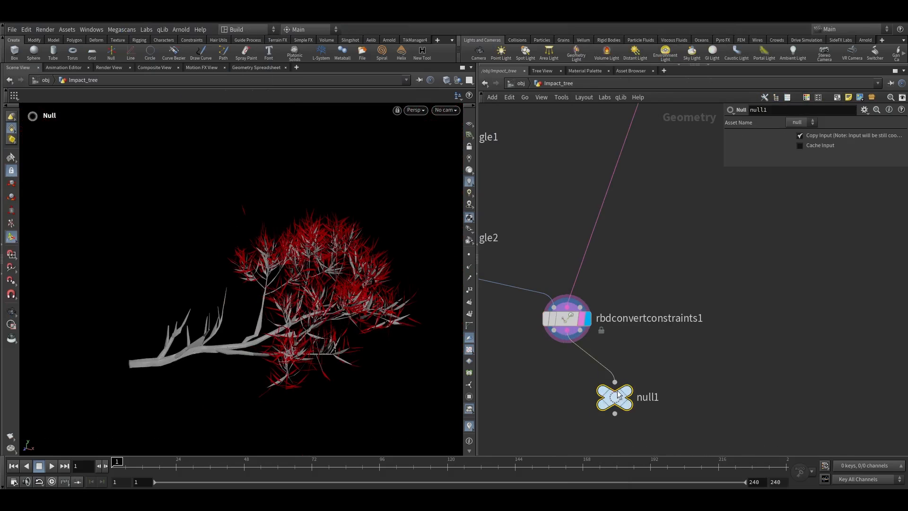
{"action": "left_click", "coordinate": [640, 372]}
{"action": "left_click", "coordinate": [640, 422]}
{"action": "left_click", "coordinate": [614, 411]}
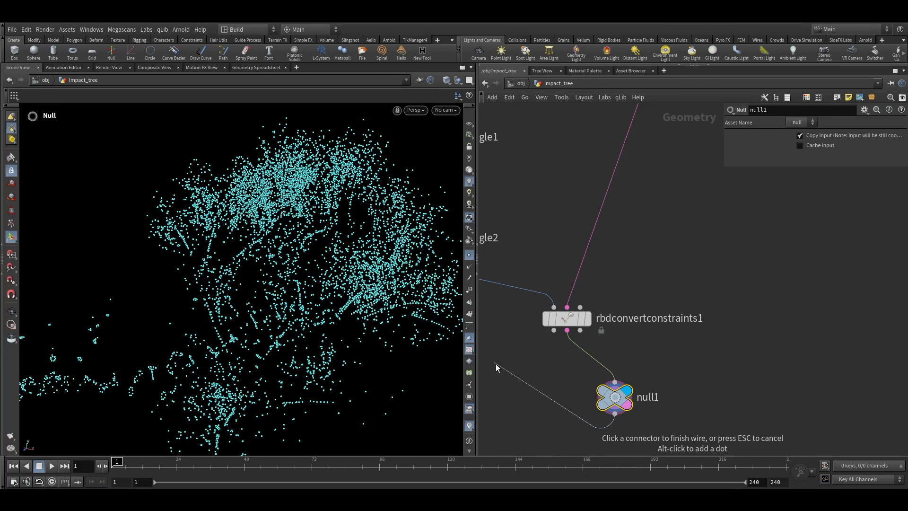
{"action": "key", "text": "Escape"}
{"action": "scroll", "coordinate": [374, 279], "scroll_direction": "down", "scroll_amount": 5}
{"action": "left_click_drag", "start_coordinate": [304, 402], "coordinate": [308, 369], "text": "alt"}
{"action": "scroll", "coordinate": [308, 369], "scroll_direction": "up", "scroll_amount": 6}
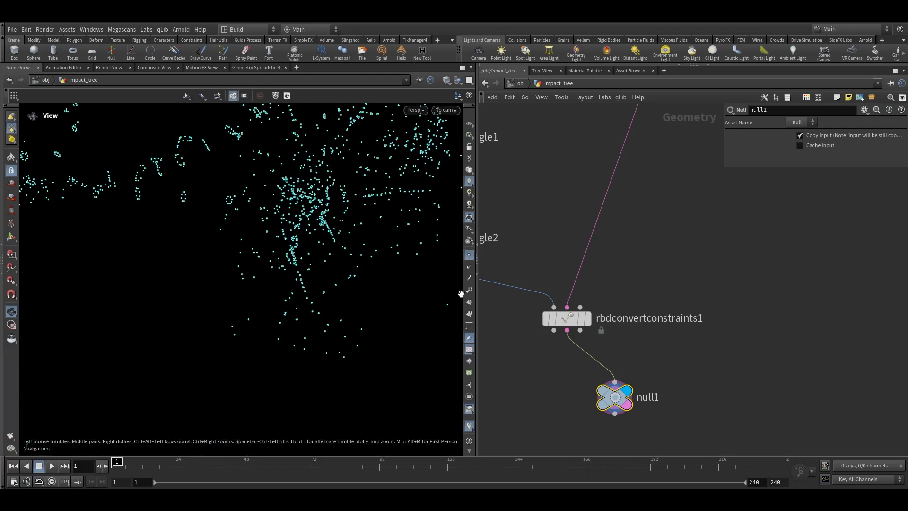
{"action": "key", "text": "Delete"}
Add an RBD Constraint Properties node below RBD Convert Constraints
{"action": "key", "text": "Tab"}
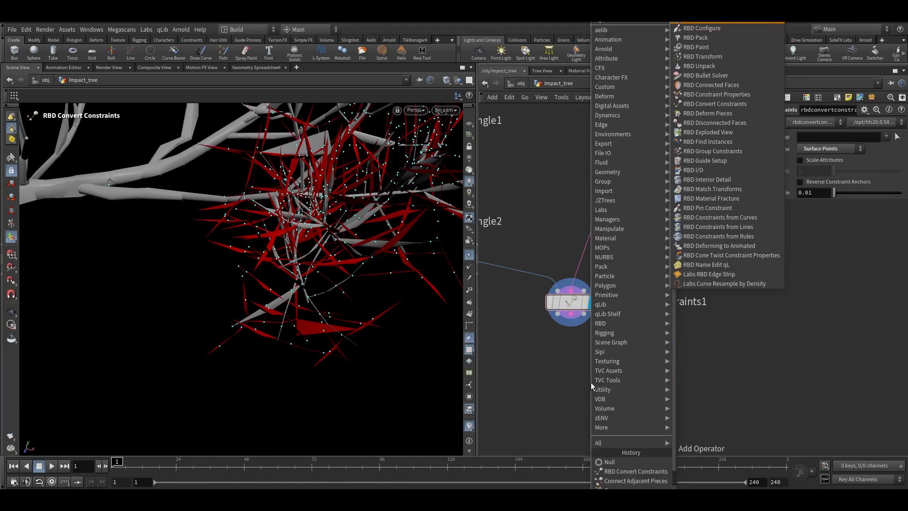
{"action": "left_click", "coordinate": [728, 48]}
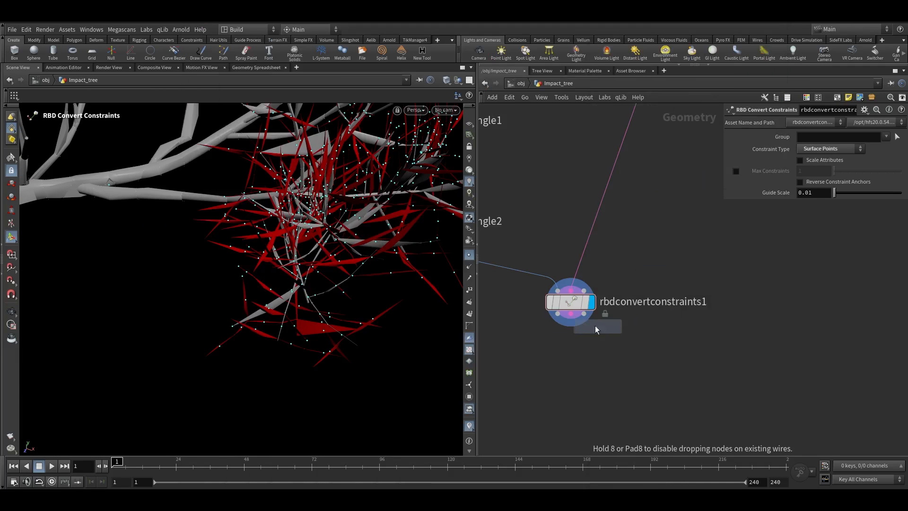
{"action": "left_click", "coordinate": [576, 352]}
{"action": "left_click_drag", "start_coordinate": [582, 358], "coordinate": [578, 358]}
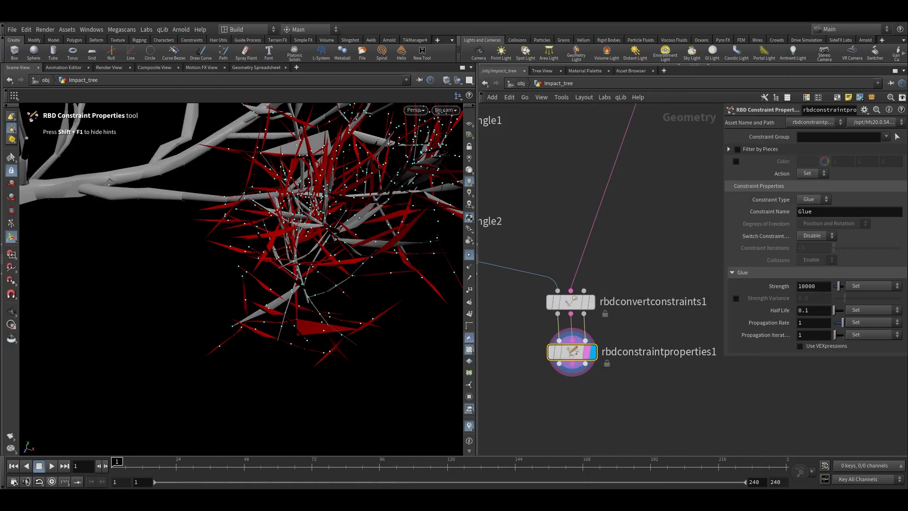
Set the constraint type to Soft and the stiffness to 150 on RBD Constraint Properties
{"action": "left_click", "coordinate": [825, 200]}
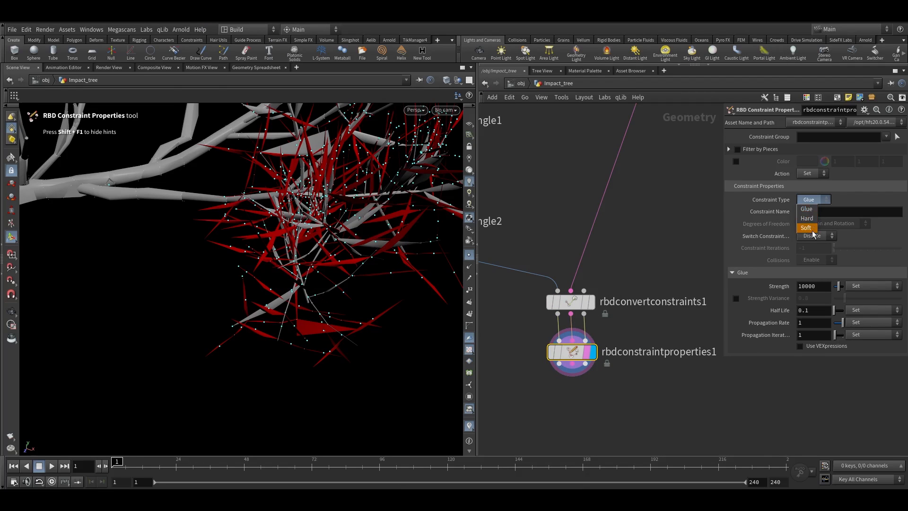
{"action": "left_click", "coordinate": [723, 290]}
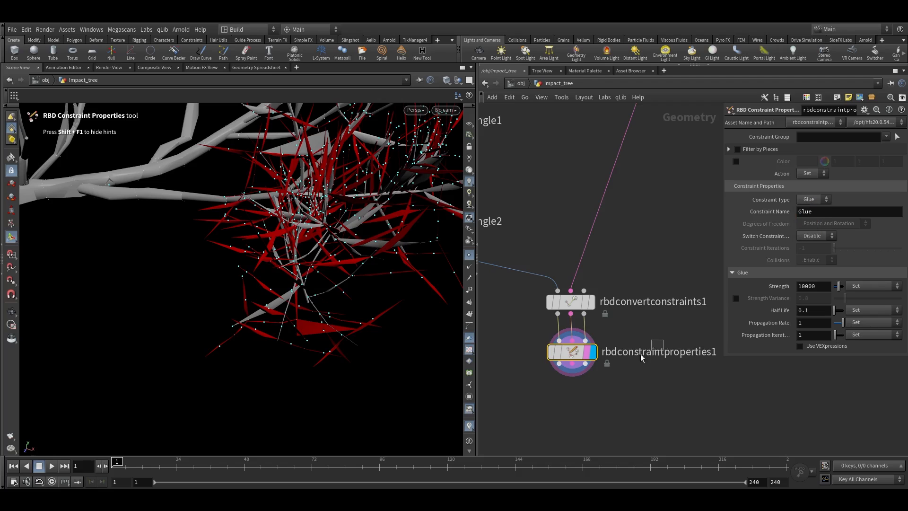
{"action": "left_click", "coordinate": [806, 200]}
{"action": "left_click", "coordinate": [811, 229]}
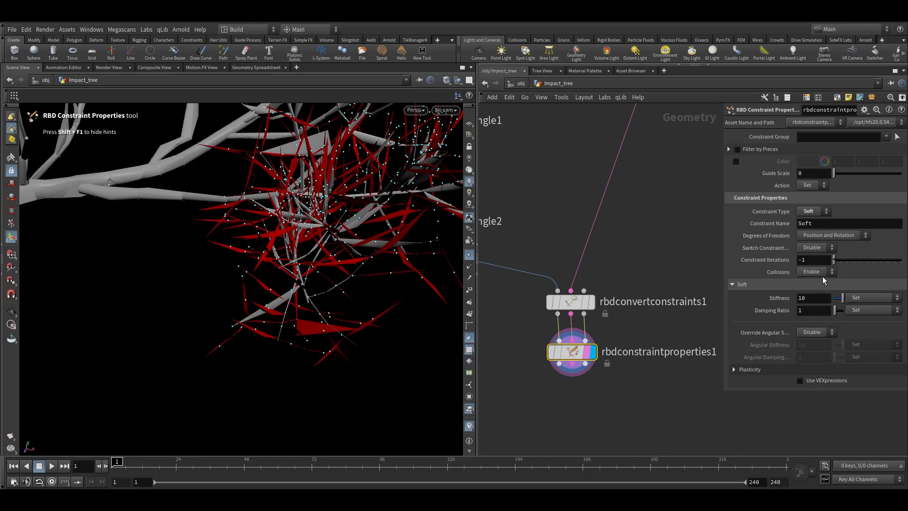
{"action": "left_click", "coordinate": [801, 299]}
{"action": "type", "text": "150"}
{"action": "left_click", "coordinate": [674, 253]}
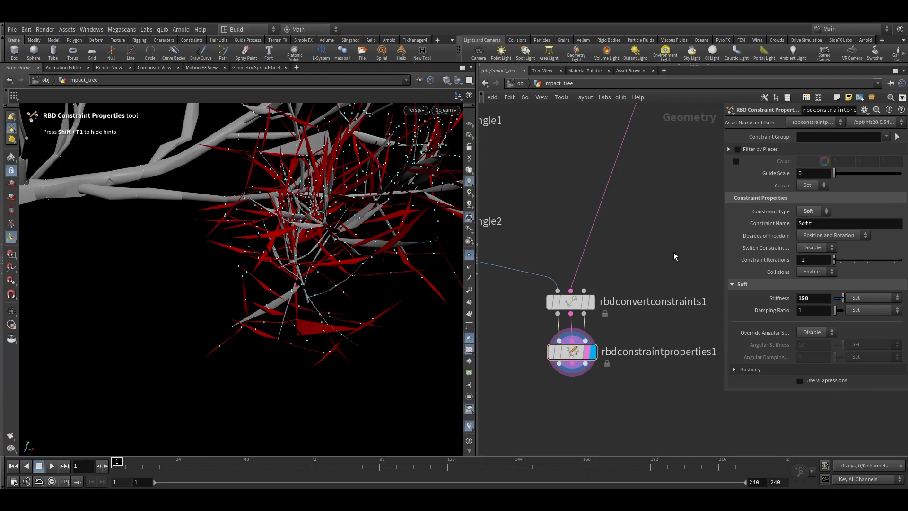
Add a DOP Network node below the SOP chain
{"action": "scroll", "coordinate": [662, 254], "scroll_direction": "down", "scroll_amount": 4}
{"action": "middle_click_drag", "start_coordinate": [616, 328], "coordinate": [637, 329]}
{"action": "key", "text": "Tab"}
{"action": "mouse_move", "coordinate": [554, 333]}
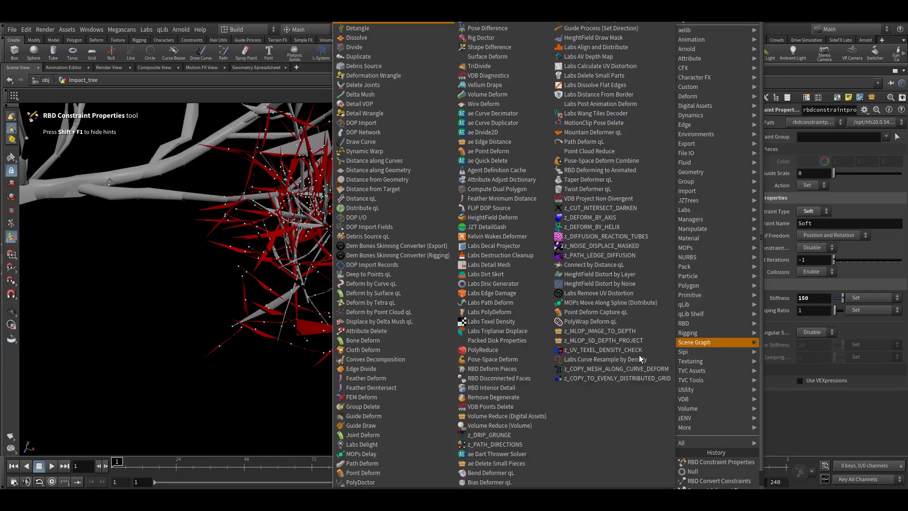
{"action": "key", "text": "Escape"}
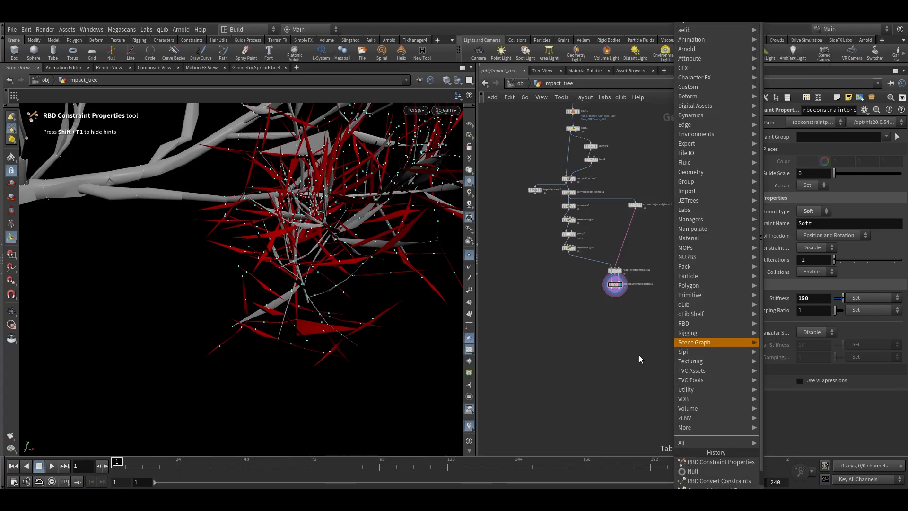
{"action": "left_click", "coordinate": [575, 328]}
Wire the second attribute wrangle and the constraint properties outputs into the DOP Network's inputs
{"action": "scroll", "coordinate": [574, 316], "scroll_direction": "up", "scroll_amount": 5}
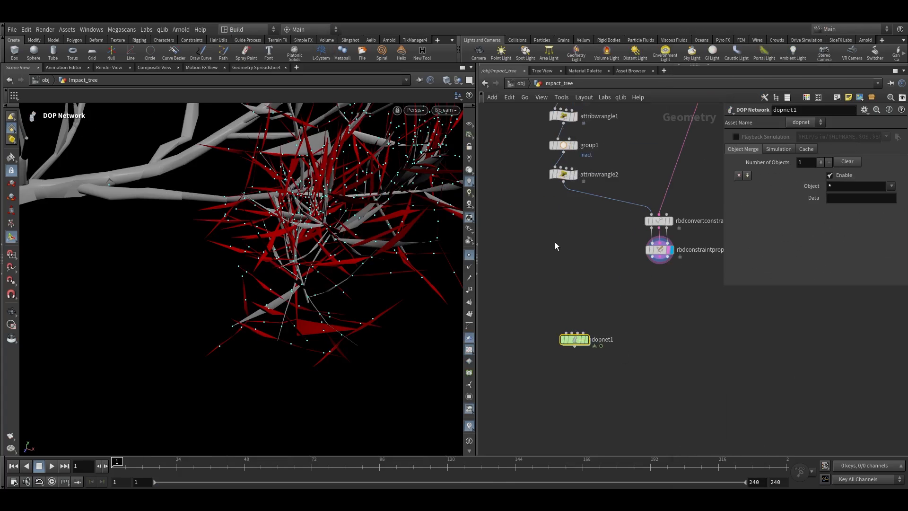
{"action": "left_click_drag", "start_coordinate": [563, 180], "coordinate": [660, 261]}
{"action": "scroll", "coordinate": [658, 265], "scroll_direction": "up", "scroll_amount": 3}
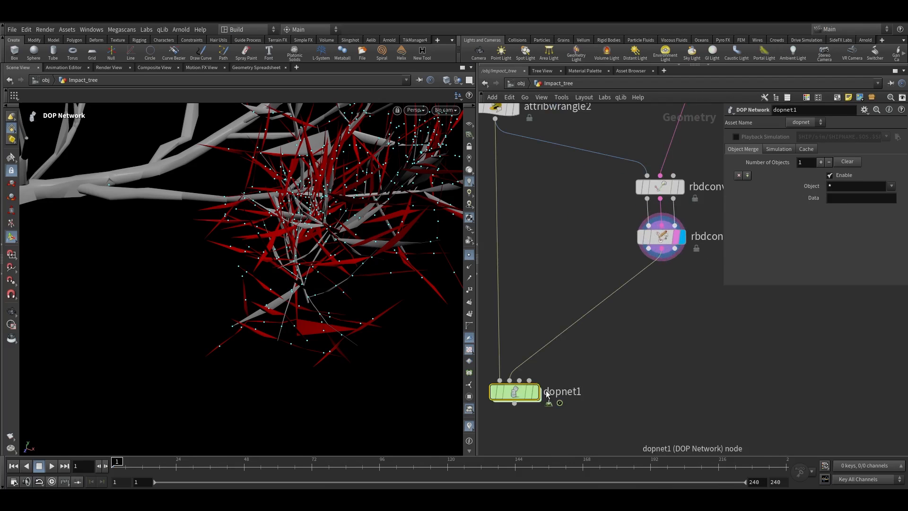
{"action": "left_click", "coordinate": [585, 341]}
{"action": "left_click_drag", "start_coordinate": [534, 395], "coordinate": [675, 331]}
{"action": "left_click_drag", "start_coordinate": [648, 248], "coordinate": [641, 315]}
{"action": "left_click_drag", "start_coordinate": [661, 248], "coordinate": [667, 326]}
{"action": "left_click", "coordinate": [654, 315]}
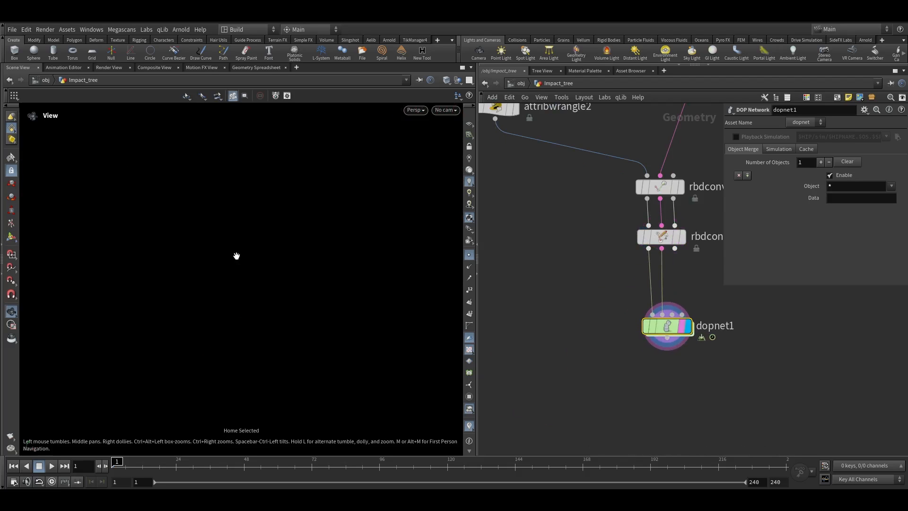
Inside the DOP Network, add an RBD Packed Object and wire it into the output node
{"action": "double_click", "coordinate": [660, 324]}
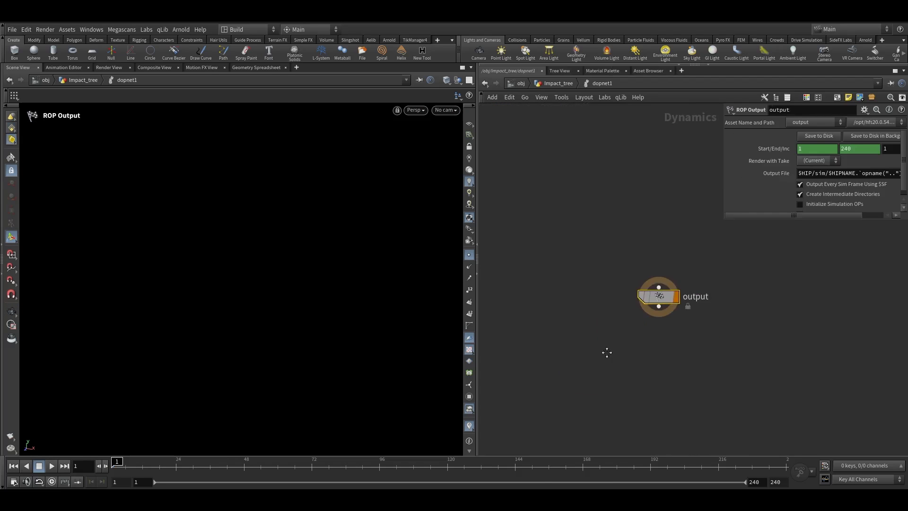
{"action": "key", "text": "Tab"}
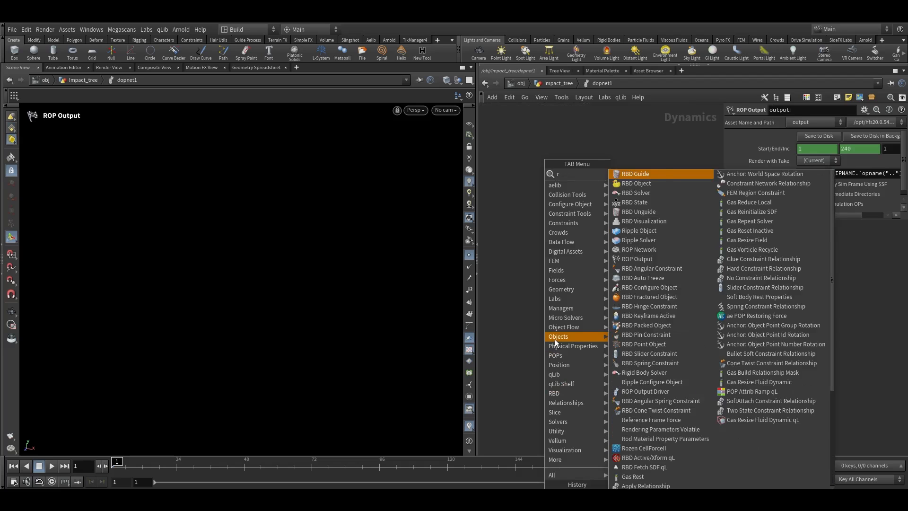
{"action": "type", "text": "rd"}
{"action": "key", "text": "BackSpace"}
{"action": "type", "text": "bd"}
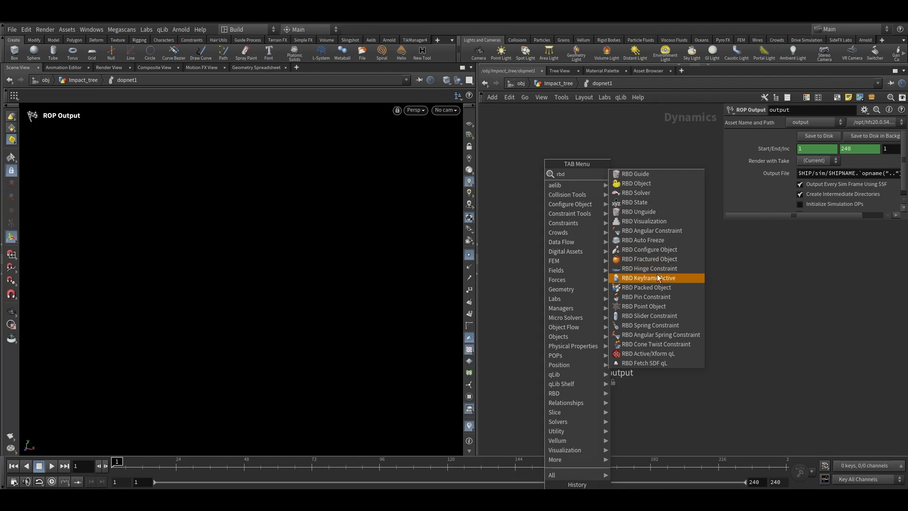
{"action": "left_click", "coordinate": [659, 287]}
{"action": "left_click", "coordinate": [566, 178]}
{"action": "left_click_drag", "start_coordinate": [567, 188], "coordinate": [584, 363]}
Set the RBD Packed Object geometry source to First Context Geometry and frame the tree in the viewport
{"action": "left_click", "coordinate": [805, 180]}
{"action": "left_click", "coordinate": [806, 180]}
{"action": "left_click", "coordinate": [832, 193]}
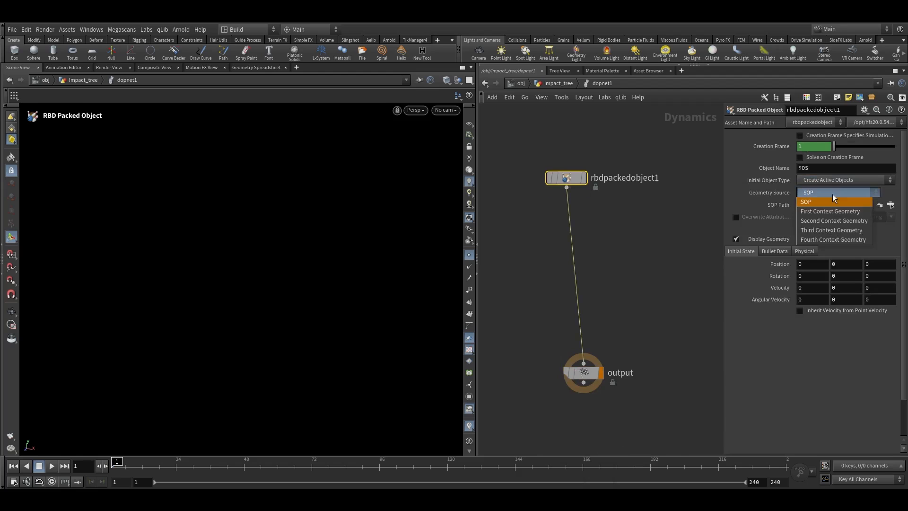
{"action": "left_click", "coordinate": [829, 212]}
{"action": "key", "text": "Escape"}
{"action": "key", "text": "g"}
{"action": "left_click_drag", "start_coordinate": [292, 268], "coordinate": [360, 284]}
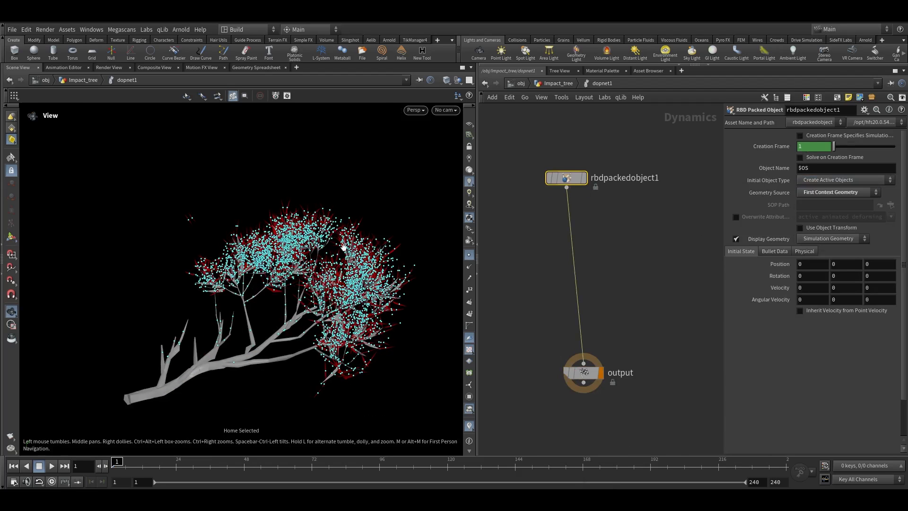
{"action": "key", "text": "Escape"}
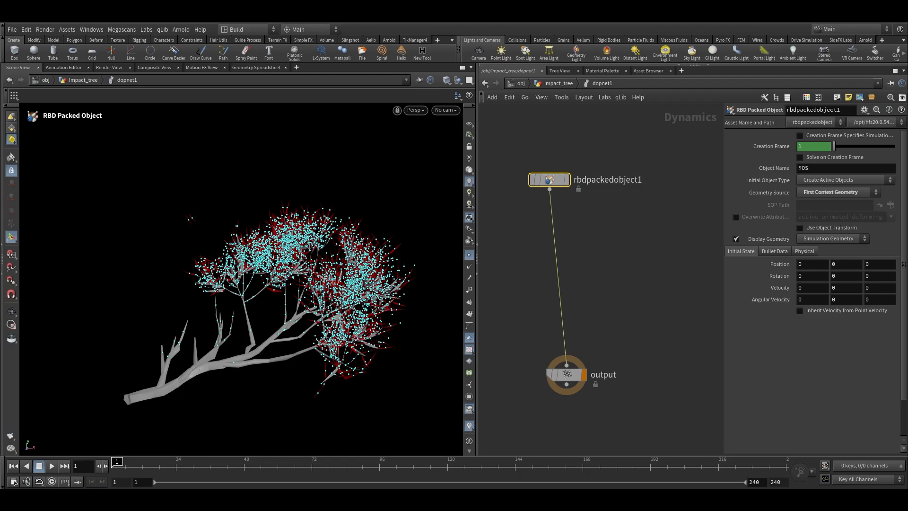
Add a Rigid Body Solver below the RBD Packed Object and wire it in
{"action": "key", "text": "Tab"}
{"action": "type", "text": "ri"}
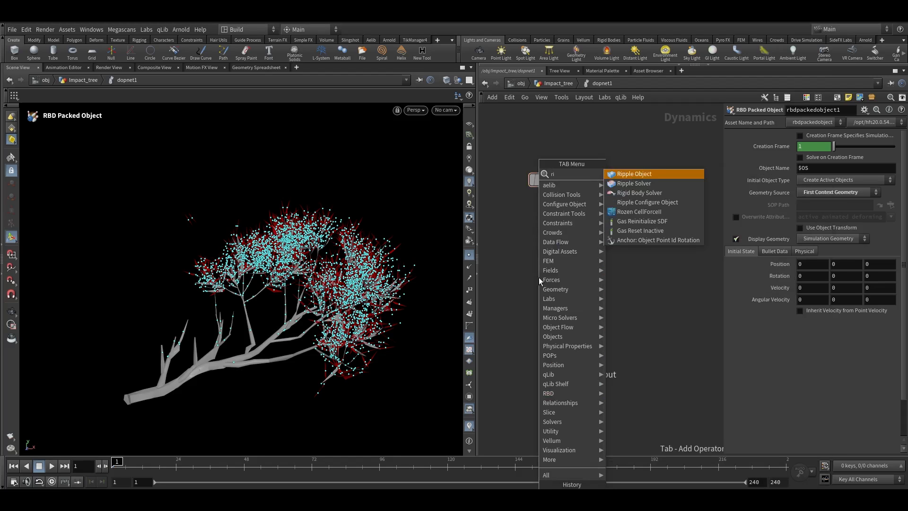
{"action": "key", "text": "Down"}
{"action": "key", "text": "Down"}
{"action": "key", "text": "Return"}
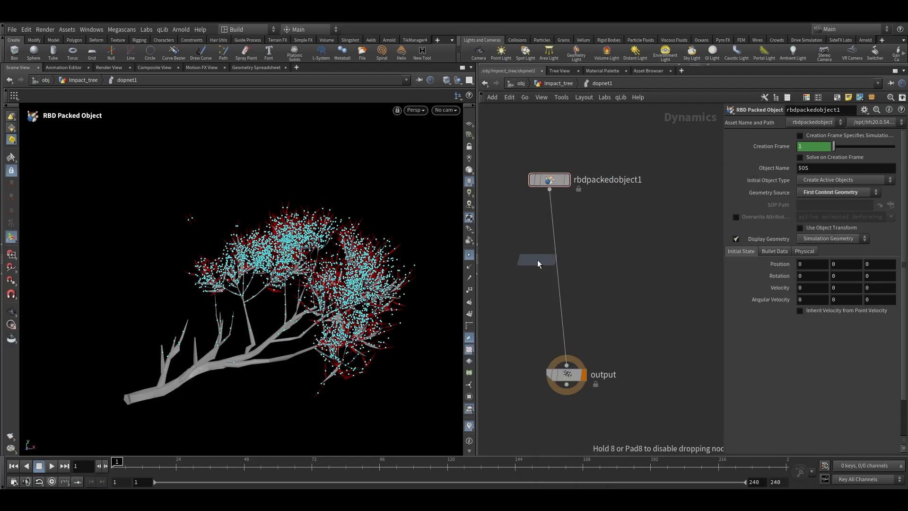
{"action": "left_click", "coordinate": [537, 259]}
{"action": "middle_click_drag", "start_coordinate": [617, 294], "coordinate": [686, 259]}
Add a Gravity Force node between the Rigid Body Solver and the output
{"action": "key", "text": "Tab"}
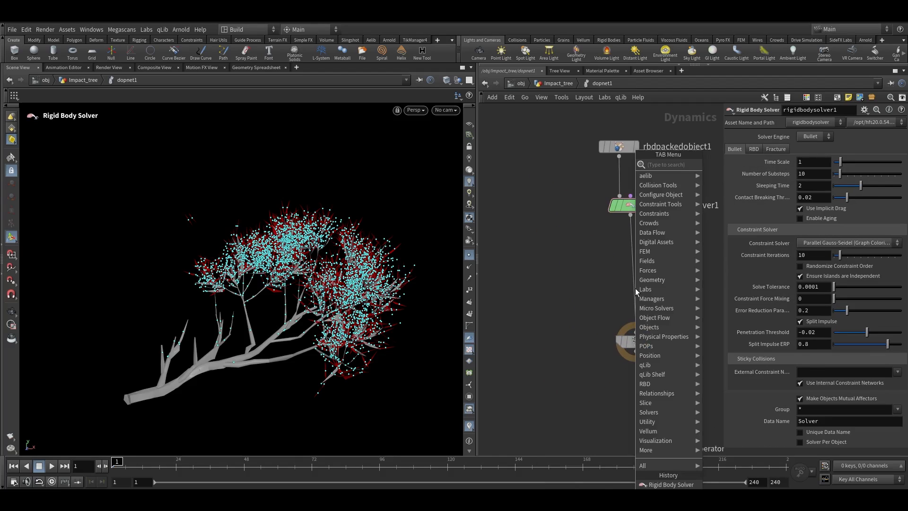
{"action": "type", "text": "grav"}
{"action": "key", "text": "Return"}
{"action": "left_click", "coordinate": [632, 281]}
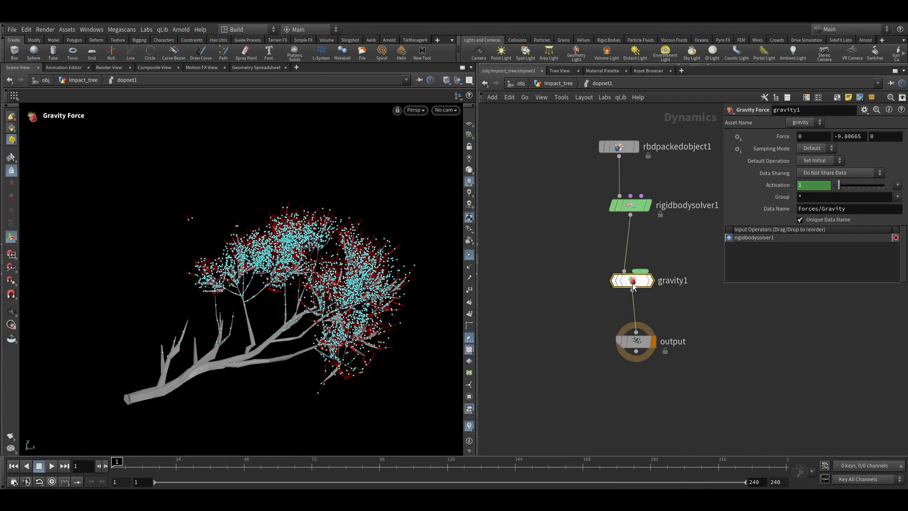
Play the simulation and inspect the falling tree pieces while tidying the DOP node layout
{"action": "left_click", "coordinate": [52, 466]}
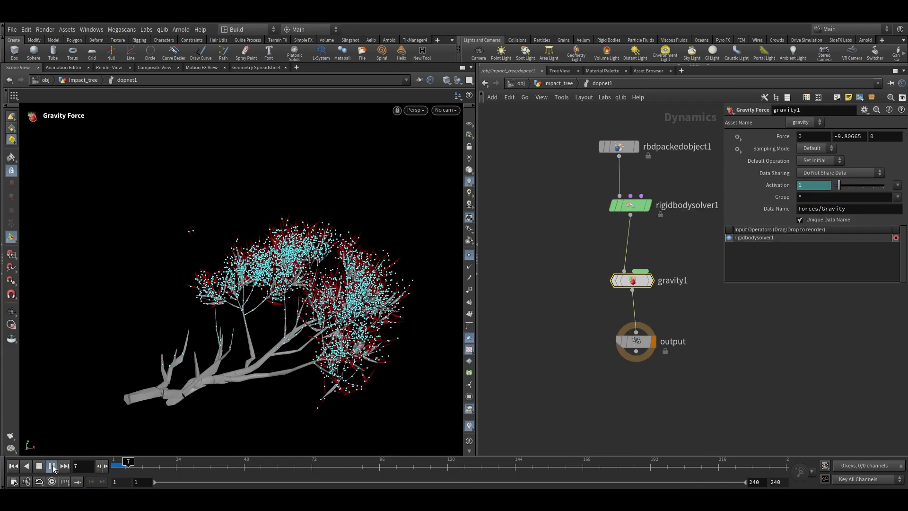
{"action": "key", "text": "Escape"}
{"action": "right_click_drag", "start_coordinate": [283, 224], "coordinate": [248, 279], "text": "alt"}
{"action": "left_click_drag", "start_coordinate": [175, 459], "coordinate": [118, 460]}
{"action": "left_click_drag", "start_coordinate": [304, 138], "coordinate": [254, 240], "text": "alt"}
{"action": "middle_click_drag", "start_coordinate": [593, 241], "coordinate": [556, 279]}
{"action": "middle_click_drag", "start_coordinate": [626, 255], "coordinate": [585, 308]}
{"action": "left_click", "coordinate": [545, 238]}
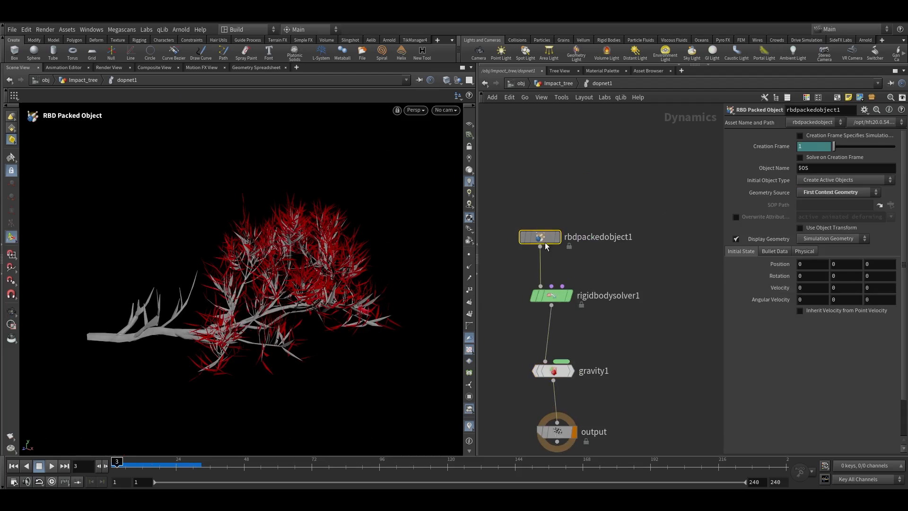
{"action": "left_click_drag", "start_coordinate": [542, 240], "coordinate": [545, 202]}
{"action": "left_click_drag", "start_coordinate": [552, 295], "coordinate": [549, 254]}
{"action": "right_click_drag", "start_coordinate": [304, 273], "coordinate": [301, 307], "text": "alt"}
{"action": "left_click_drag", "start_coordinate": [154, 465], "coordinate": [142, 466]}
{"action": "right_click_drag", "start_coordinate": [251, 298], "coordinate": [318, 248], "text": "alt"}
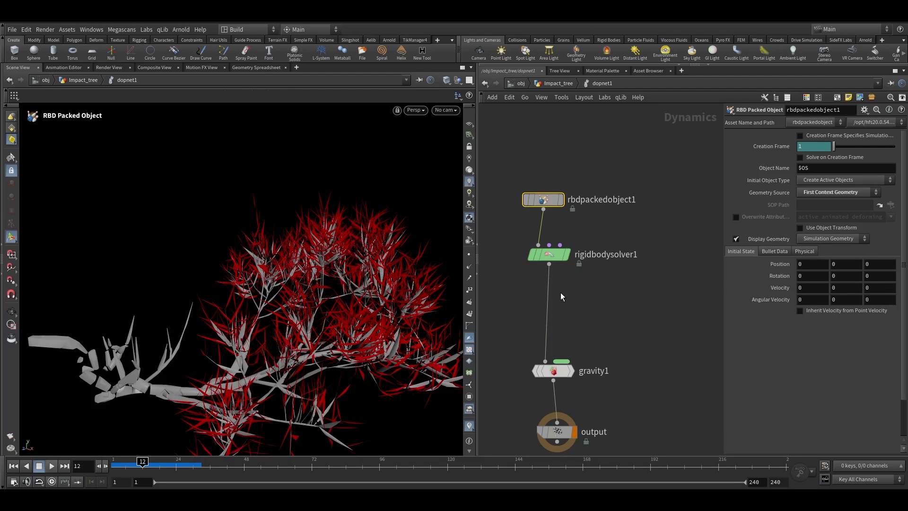
Insert a Constraint Network node between the Rigid Body Solver and Gravity Force
{"action": "key", "text": "Tab"}
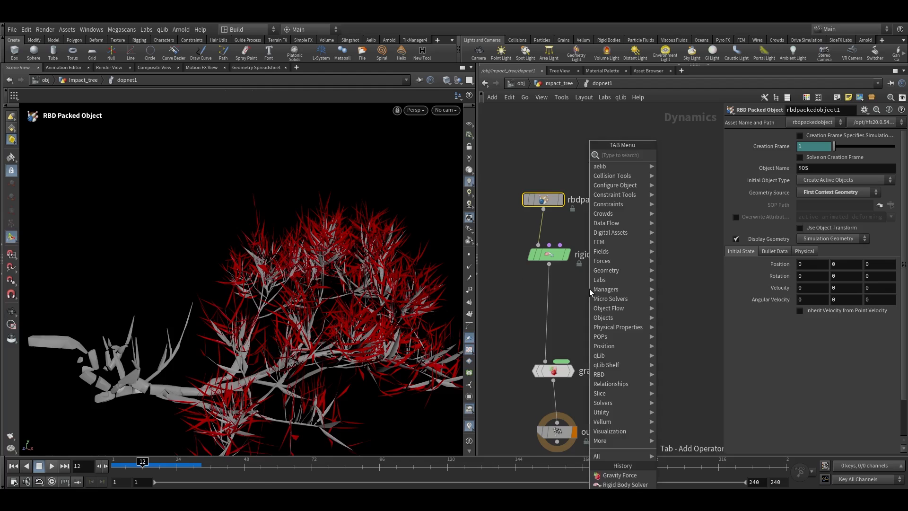
{"action": "type", "text": "cons"}
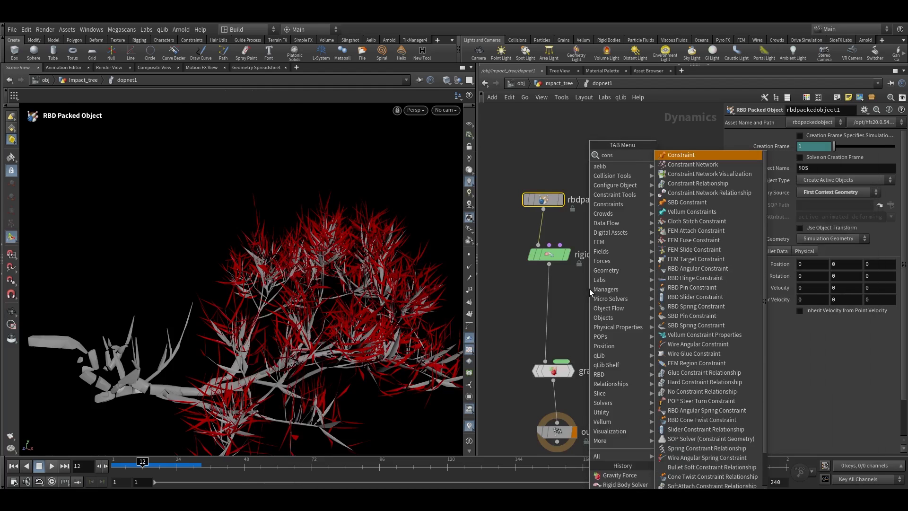
{"action": "key", "text": "Down"}
{"action": "key", "text": "Return"}
{"action": "left_click", "coordinate": [552, 316]}
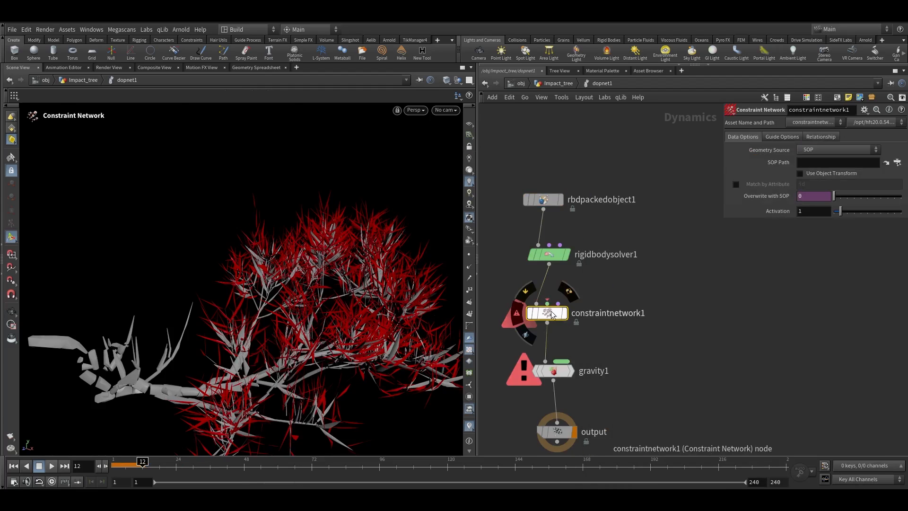
{"action": "left_click_drag", "start_coordinate": [552, 316], "coordinate": [563, 320]}
{"action": "left_click", "coordinate": [559, 305]}
Add a Bullet Soft Constraint Relationship and wire it into the Constraint Network's relationship input
{"action": "key", "text": "Tab"}
{"action": "type", "text": "bull"}
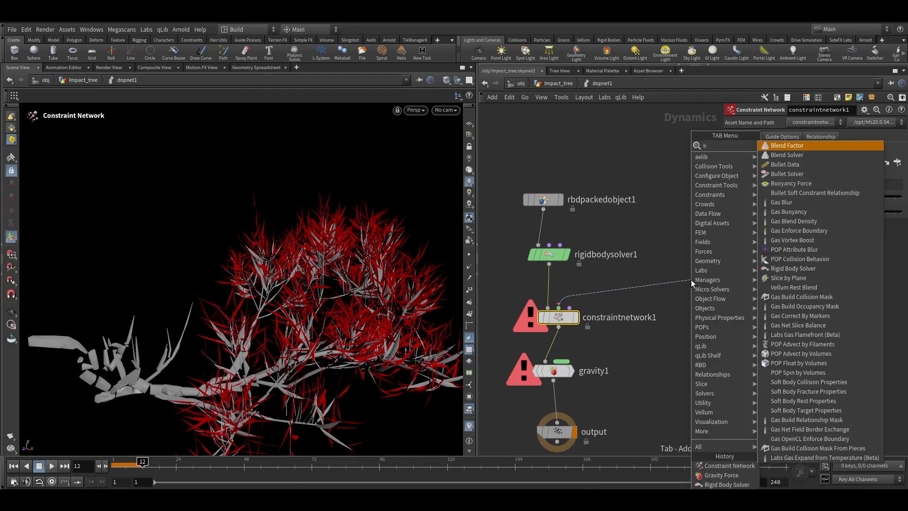
{"action": "key", "text": "Down"}
{"action": "key", "text": "Down"}
{"action": "key", "text": "Return"}
{"action": "left_click", "coordinate": [691, 279]}
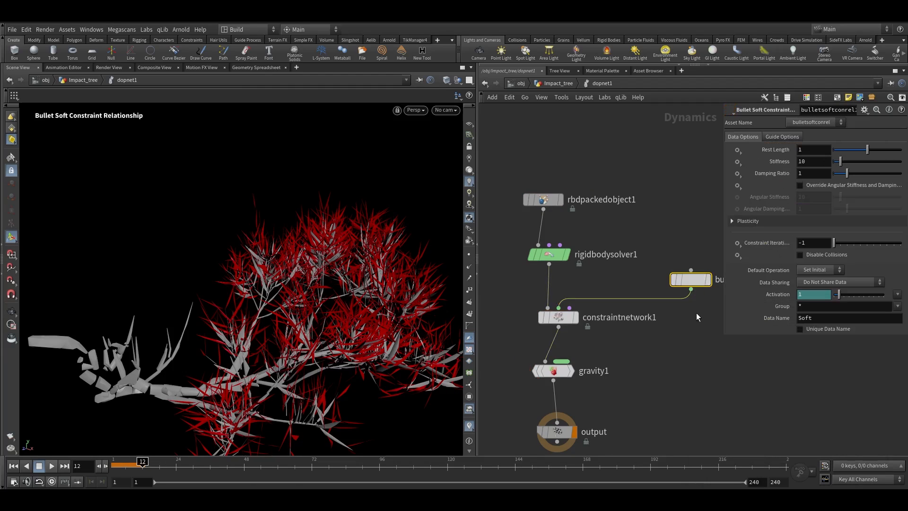
{"action": "middle_click_drag", "start_coordinate": [713, 309], "coordinate": [649, 309]}
{"action": "middle_click_drag", "start_coordinate": [598, 327], "coordinate": [674, 316]}
Set the Constraint Network geometry source to Second Context Geometry and replay the simulation from frame 1
{"action": "left_click", "coordinate": [573, 309]}
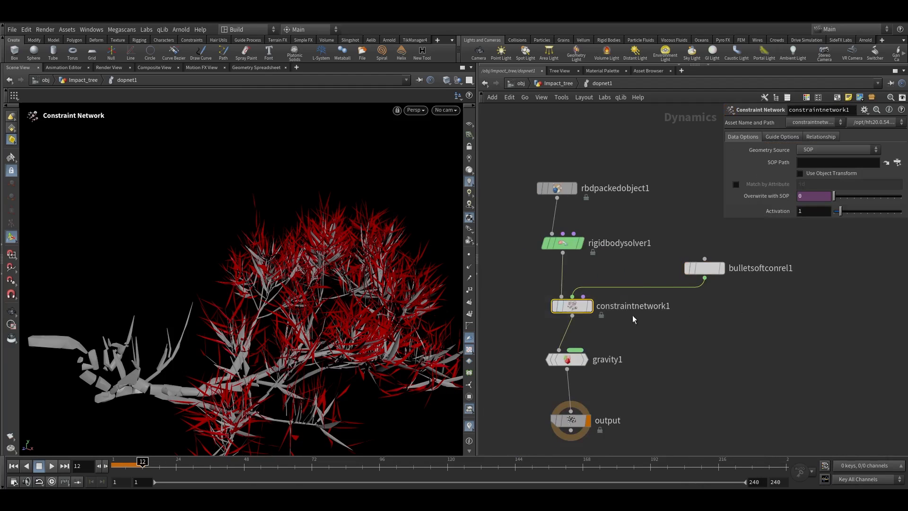
{"action": "left_click", "coordinate": [809, 150]}
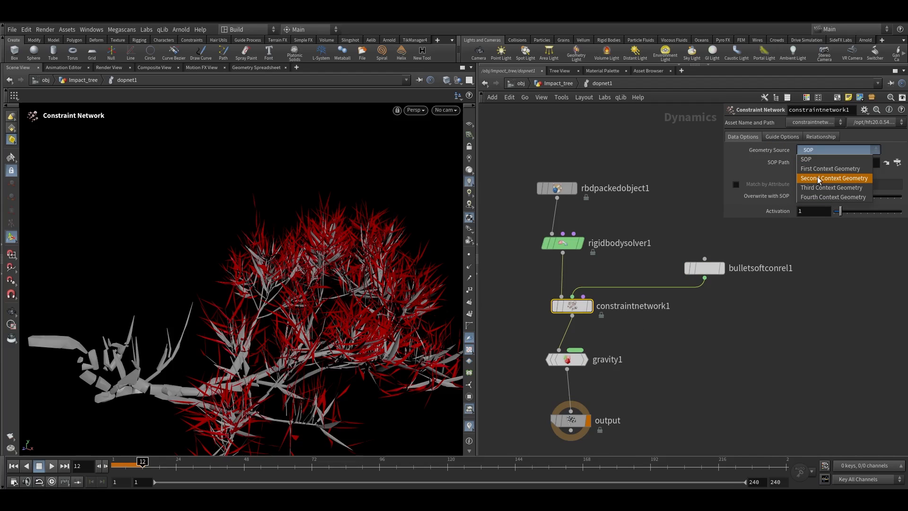
{"action": "left_click", "coordinate": [818, 178]}
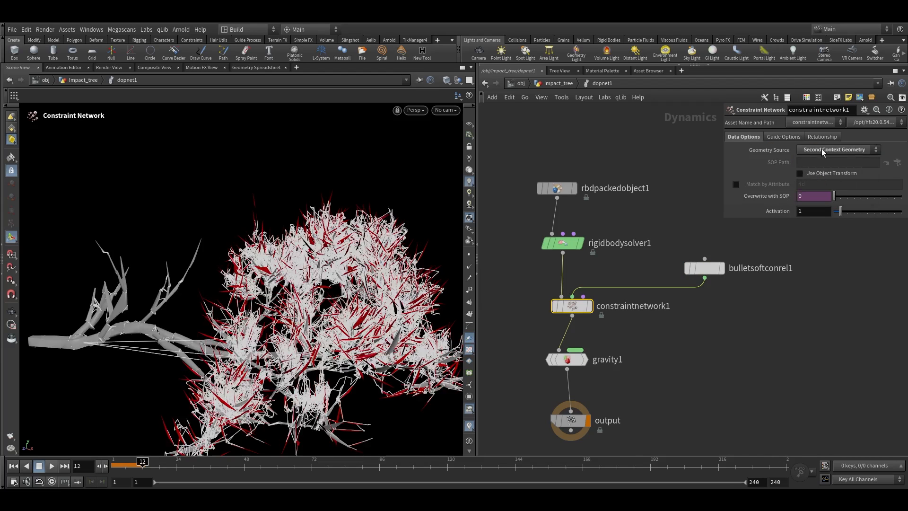
{"action": "left_click", "coordinate": [97, 465]}
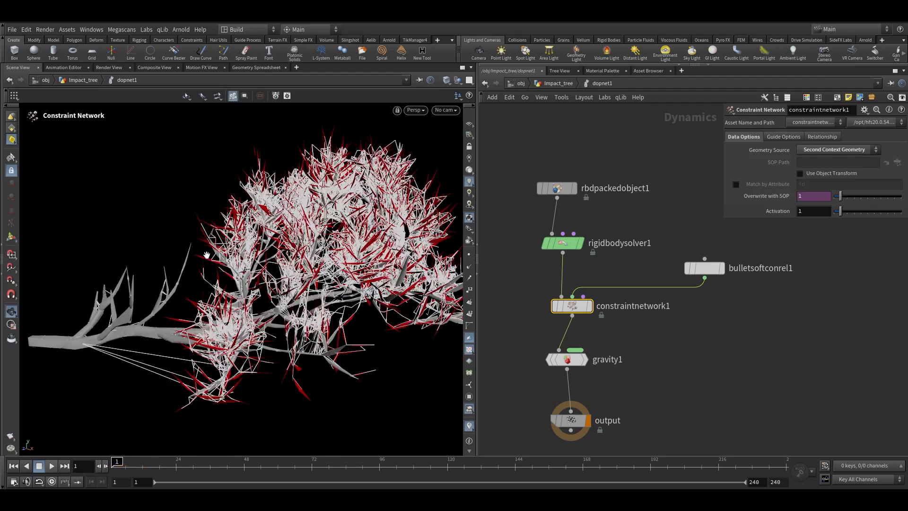
{"action": "left_click", "coordinate": [52, 466]}
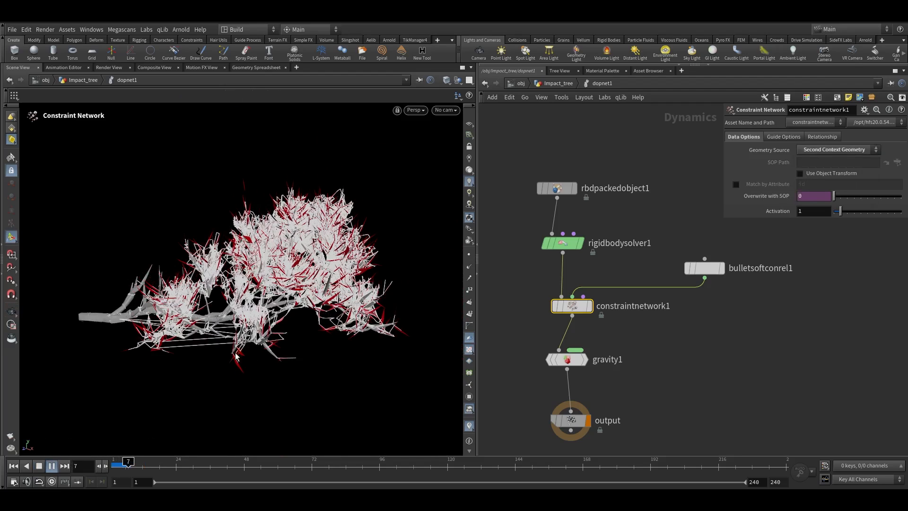
Inspect the constraint geometry of the RBD Convert Constraints node up close in the viewport
{"action": "mouse_move", "coordinate": [118, 467]}
{"action": "left_mouse_down"}
{"action": "mouse_move", "coordinate": [136, 464]}
{"action": "mouse_move", "coordinate": [119, 465]}
{"action": "left_mouse_up"}
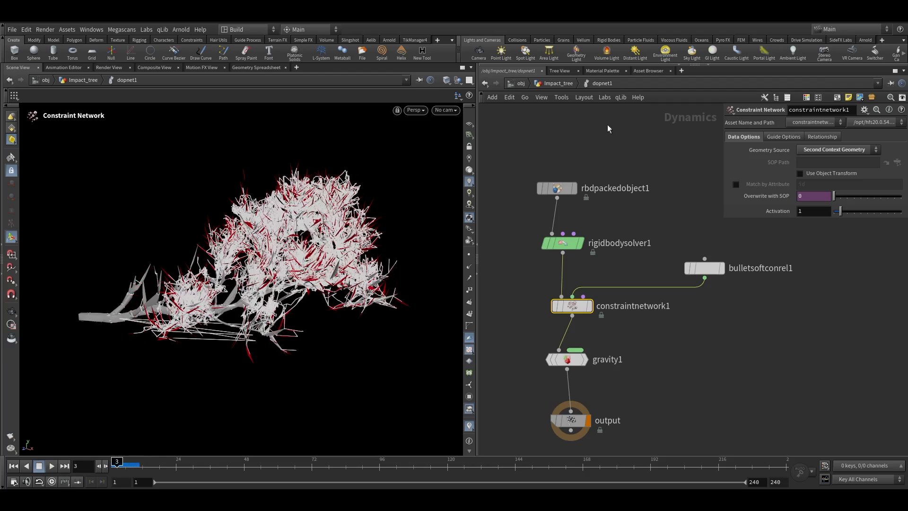
{"action": "left_click", "coordinate": [561, 86]}
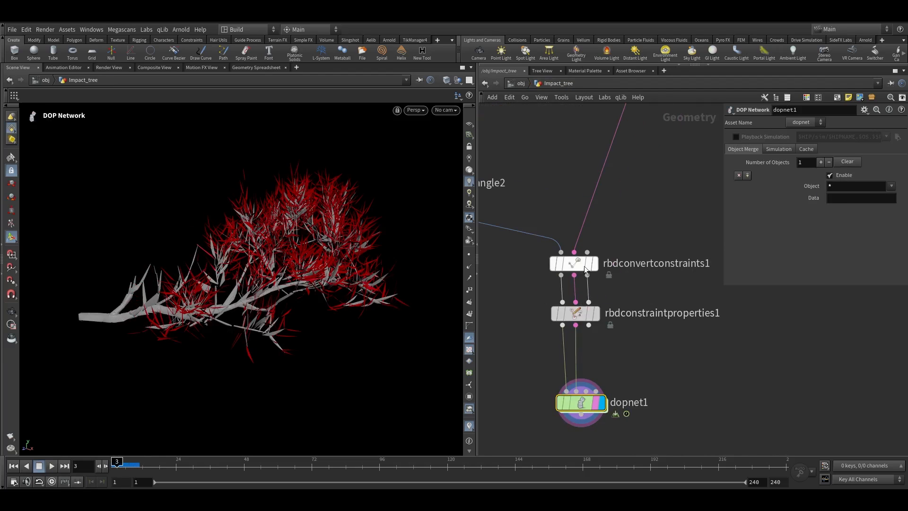
{"action": "left_click", "coordinate": [587, 265]}
{"action": "left_click", "coordinate": [596, 269]}
{"action": "scroll", "coordinate": [369, 221], "scroll_direction": "up", "scroll_amount": 10}
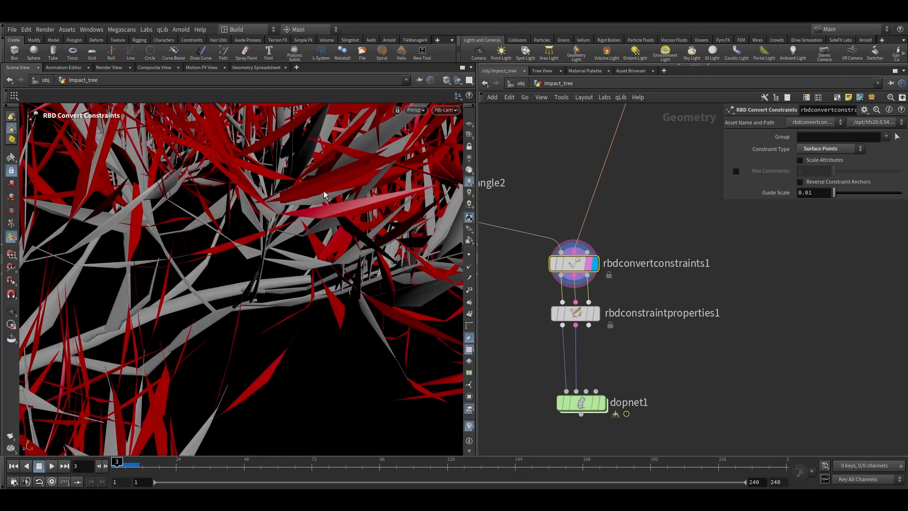
{"action": "middle_click_drag", "start_coordinate": [681, 299], "coordinate": [691, 223]}
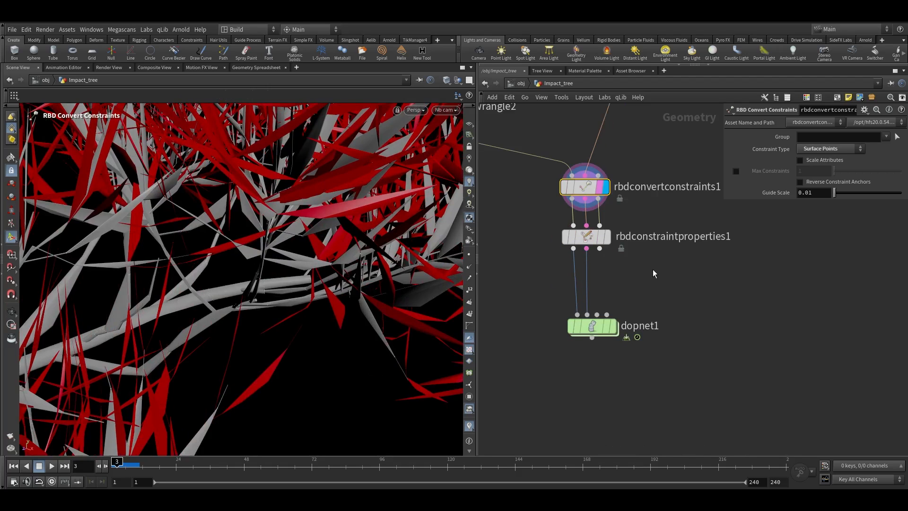
Set the Bullet Soft Constraint Relationship's rest length to 0 and play the simulation
{"action": "double_click", "coordinate": [584, 330]}
{"action": "middle_click_drag", "start_coordinate": [668, 274], "coordinate": [608, 282]}
{"action": "left_click_drag", "start_coordinate": [620, 231], "coordinate": [724, 333]}
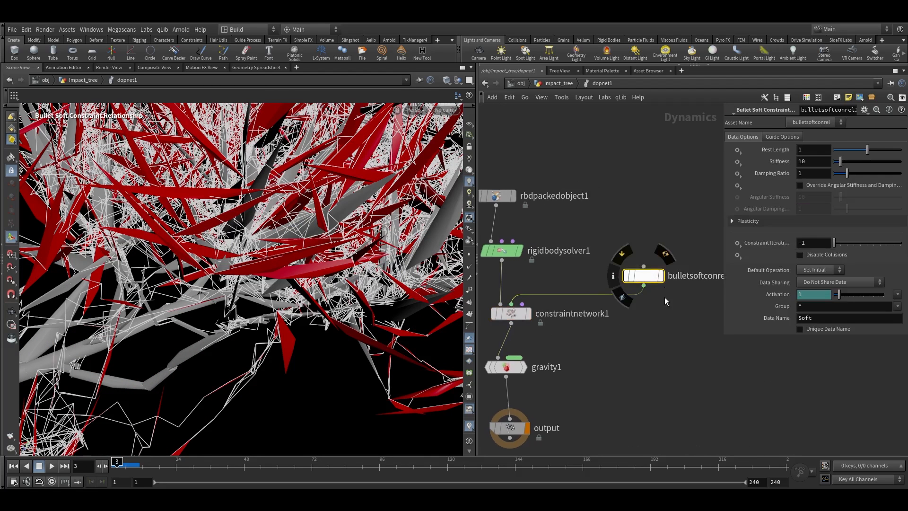
{"action": "middle_click_drag", "start_coordinate": [664, 287], "coordinate": [616, 295]}
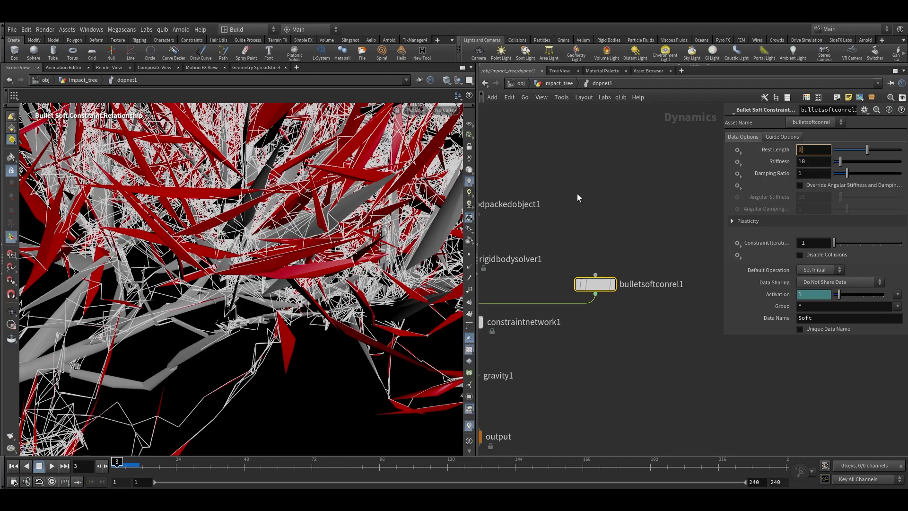
{"action": "key", "text": "h"}
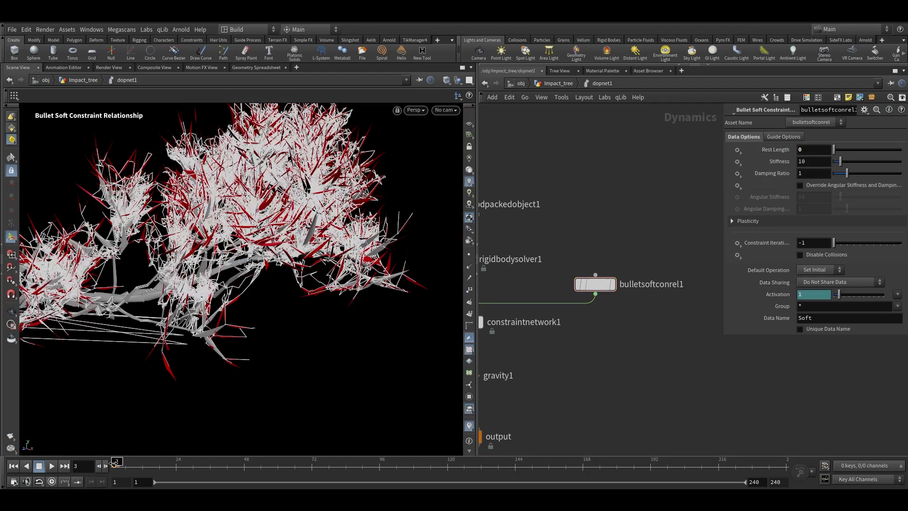
{"action": "left_click", "coordinate": [53, 467]}
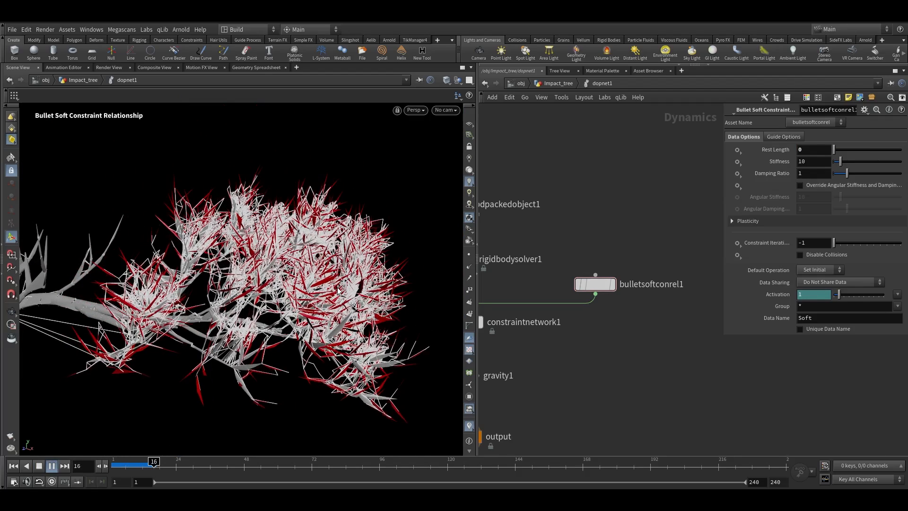
Reduce the Gravity Force's Y force to -1
{"action": "right_click_drag", "start_coordinate": [326, 248], "coordinate": [222, 397], "text": "alt"}
{"action": "left_click_drag", "start_coordinate": [133, 468], "coordinate": [165, 469]}
{"action": "middle_click_drag", "start_coordinate": [628, 399], "coordinate": [707, 331]}
{"action": "left_click_drag", "start_coordinate": [604, 336], "coordinate": [480, 294]}
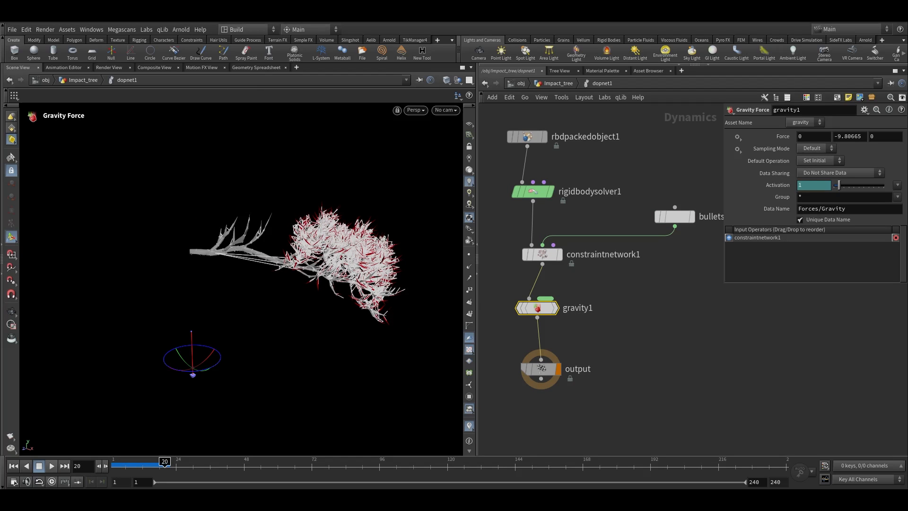
{"action": "left_click", "coordinate": [833, 137]}
{"action": "type", "text": "-1"}
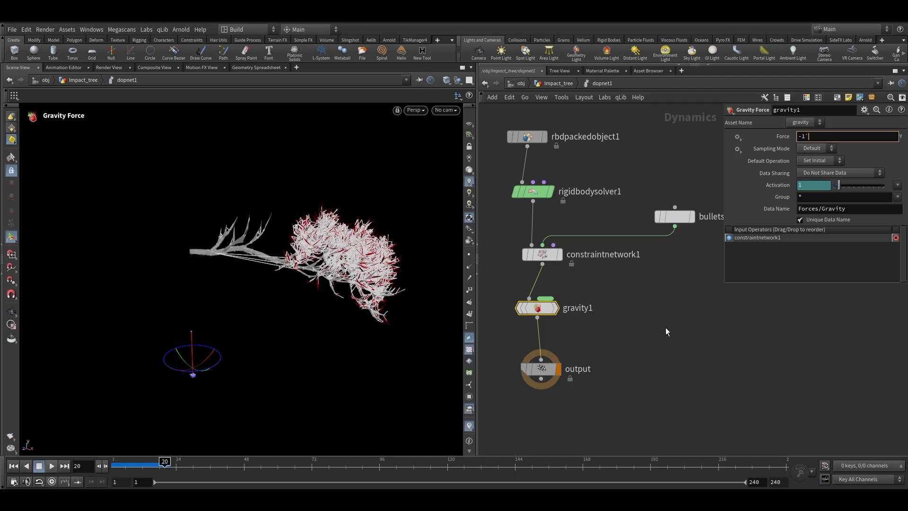
{"action": "key", "text": "Return"}
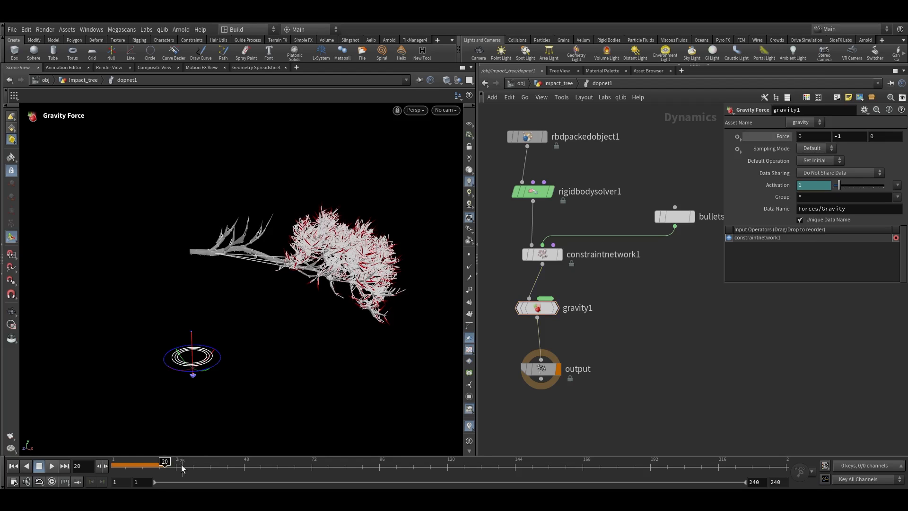
Replay the simulation from the start and scrub through the falling branch
{"action": "left_click_drag", "start_coordinate": [158, 466], "coordinate": [114, 465]}
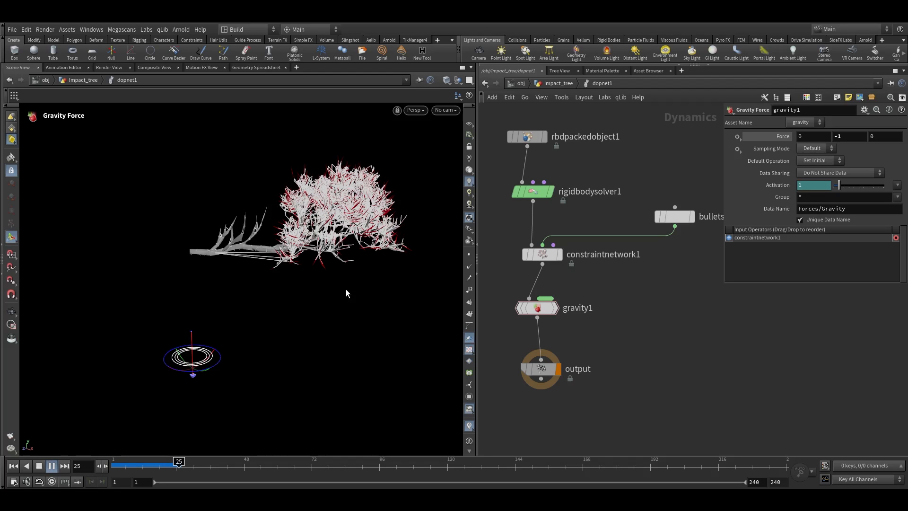
{"action": "left_click_drag", "start_coordinate": [186, 467], "coordinate": [70, 473]}
{"action": "left_click", "coordinate": [52, 470]}
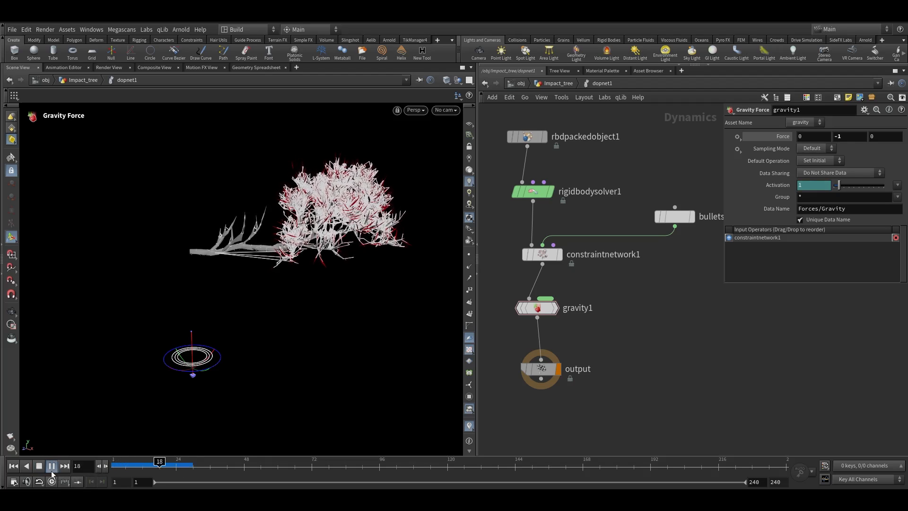
{"action": "left_click_drag", "start_coordinate": [149, 462], "coordinate": [110, 466]}
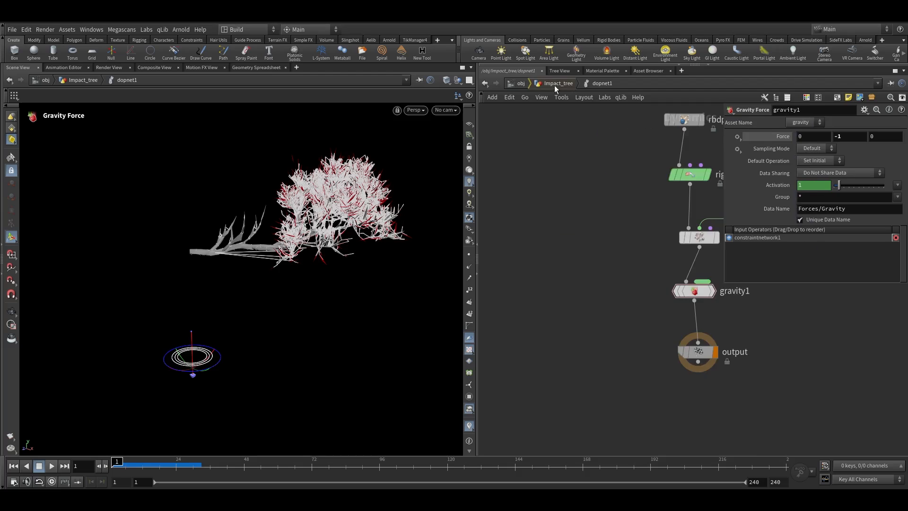
Create a Sphere node at the Impact_tree geometry level and set its uniform scale to 1.8
{"action": "left_click", "coordinate": [554, 85]}
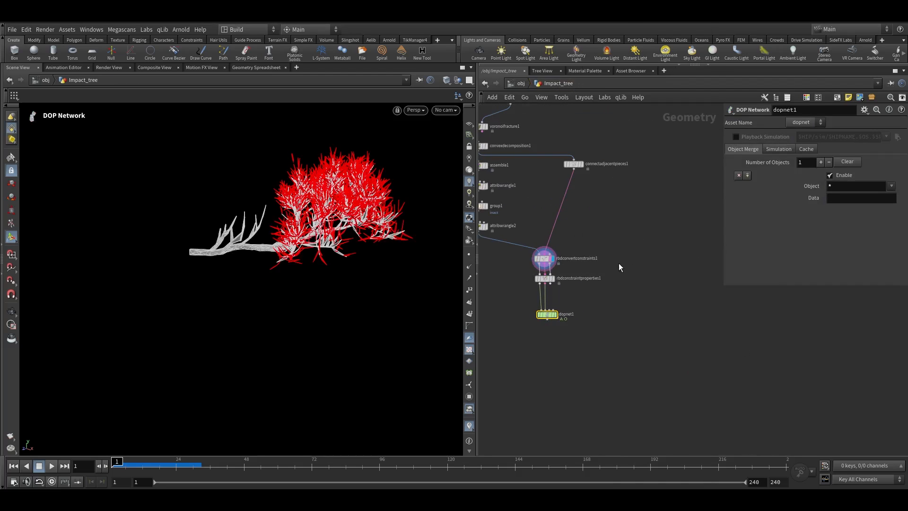
{"action": "key", "text": "Tab"}
{"action": "type", "text": "sp"}
{"action": "key", "text": "Return"}
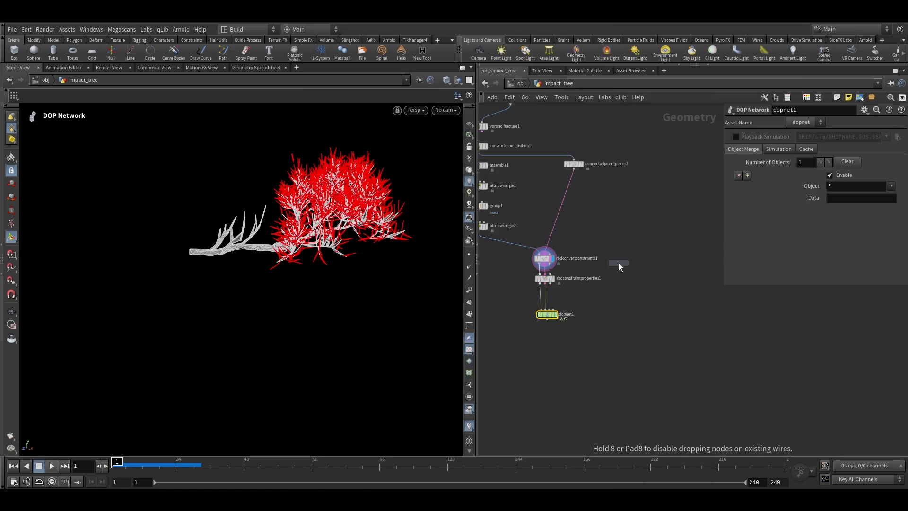
{"action": "left_click", "coordinate": [620, 262]}
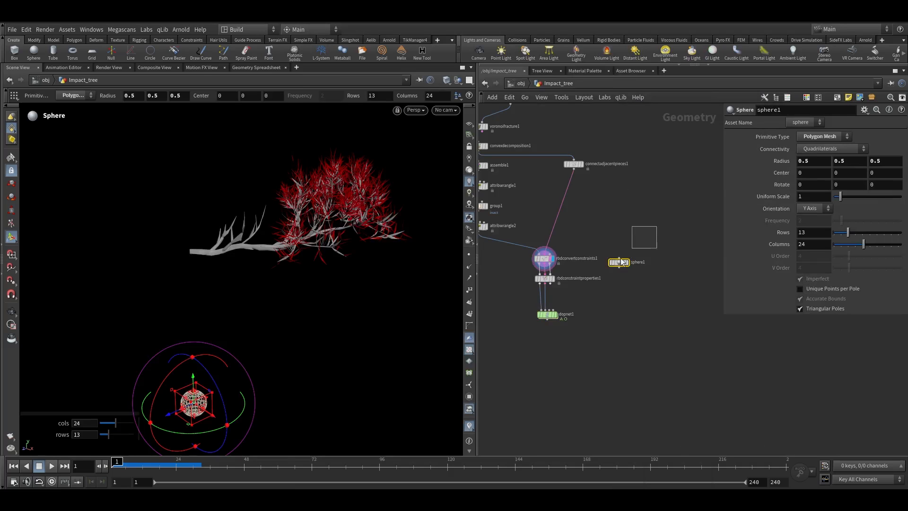
{"action": "scroll", "coordinate": [595, 279], "scroll_direction": "up", "scroll_amount": 3}
{"action": "left_click_drag", "start_coordinate": [623, 259], "coordinate": [649, 247]}
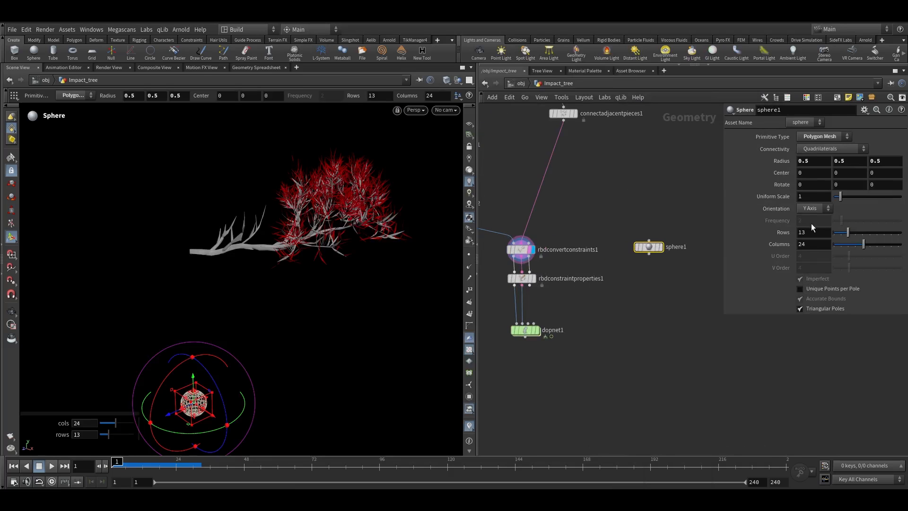
{"action": "type", "text": "1.8"}
{"action": "key", "text": "Return"}
Append a Transform node below the sphere
{"action": "scroll", "coordinate": [641, 257], "scroll_direction": "up", "scroll_amount": 2}
{"action": "left_click", "coordinate": [664, 244]}
{"action": "scroll", "coordinate": [283, 282], "scroll_direction": "down", "scroll_amount": 4}
{"action": "left_click_drag", "start_coordinate": [261, 280], "coordinate": [294, 314], "text": "alt"}
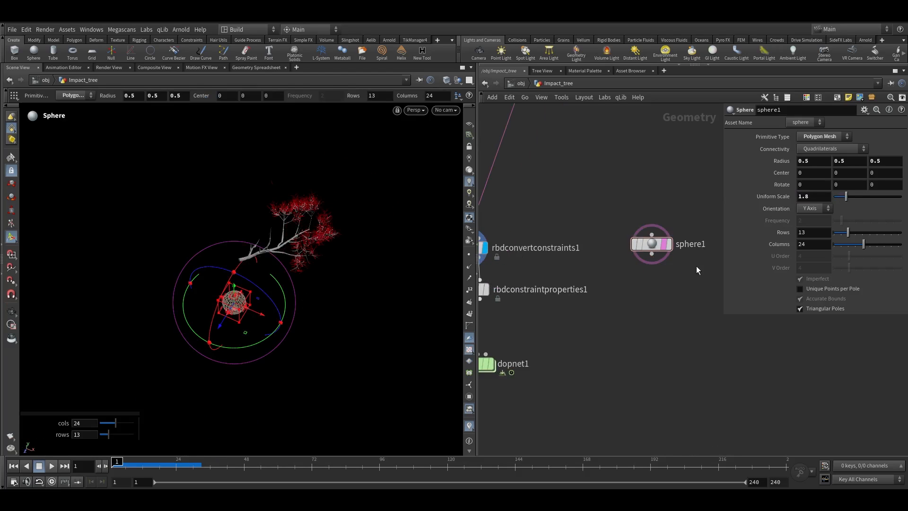
{"action": "scroll", "coordinate": [698, 268], "scroll_direction": "up", "scroll_amount": 3}
{"action": "left_click_drag", "start_coordinate": [618, 237], "coordinate": [617, 284]}
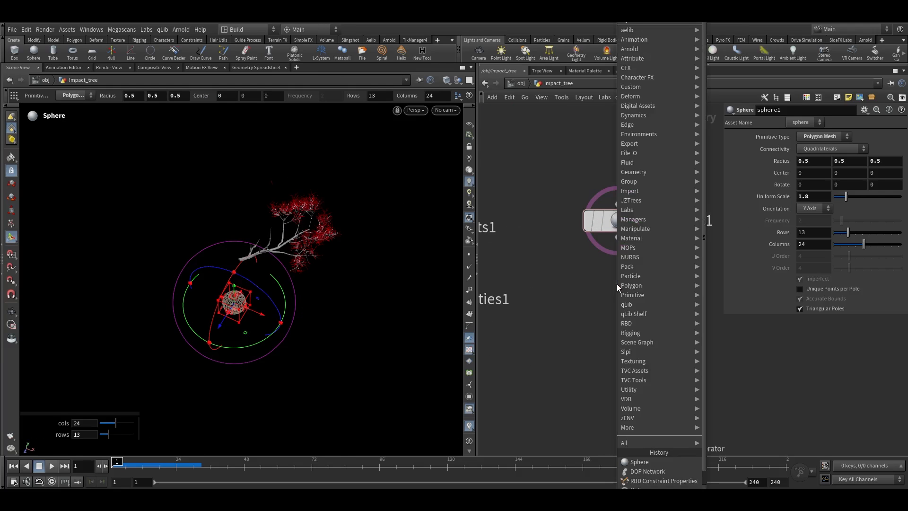
{"action": "mouse_move", "coordinate": [655, 102]}
{"action": "left_click", "coordinate": [412, 38]}
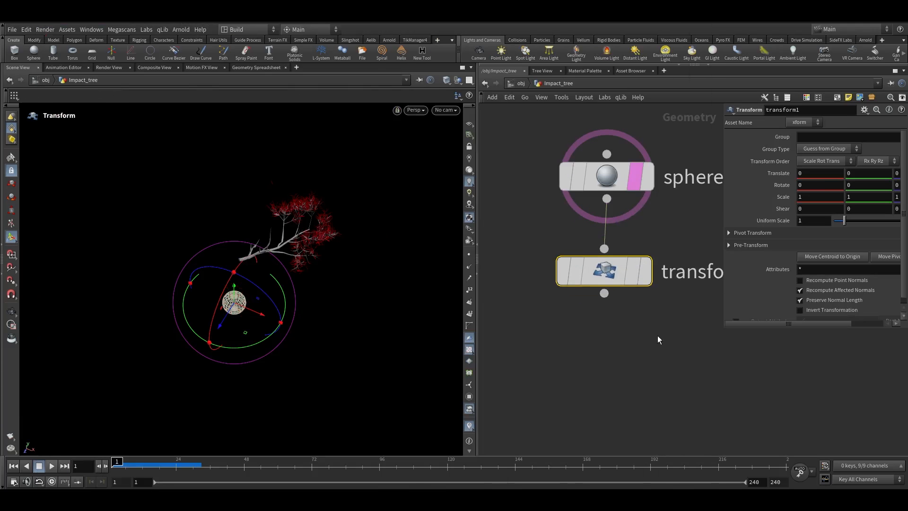
{"action": "mouse_move", "coordinate": [619, 271]}
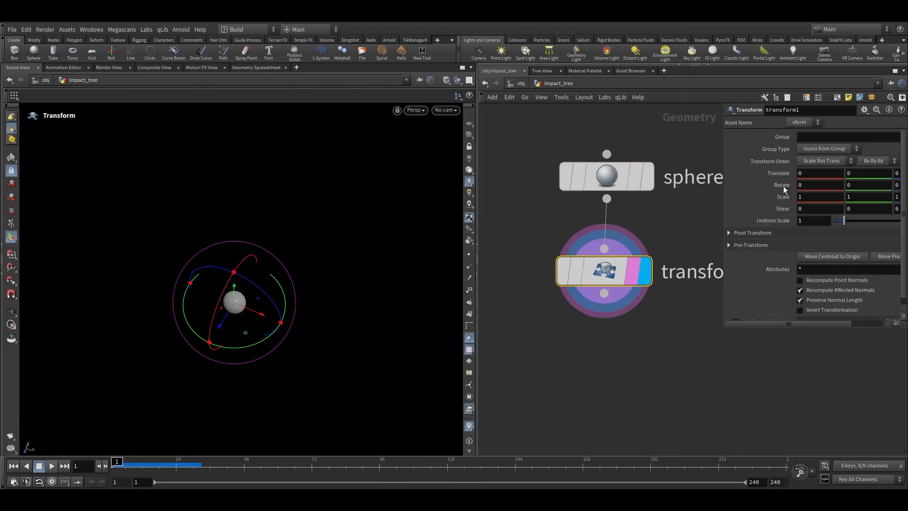
{"action": "left_click_drag", "start_coordinate": [725, 188], "coordinate": [670, 189]}
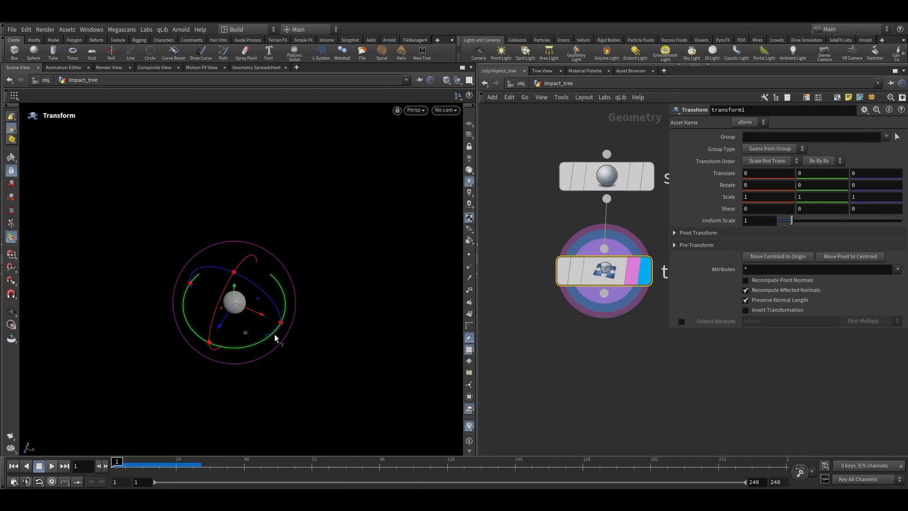
{"action": "type", "text": "@"}
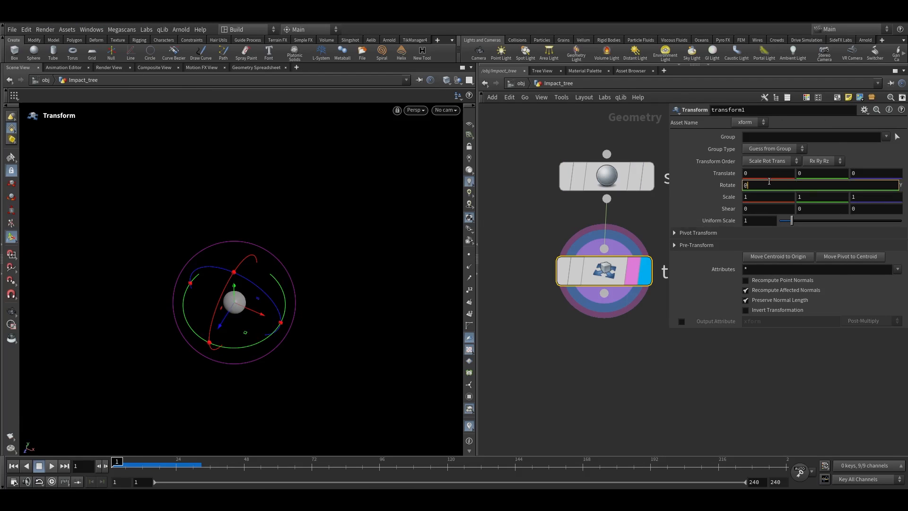
{"action": "type", "text": "Time*20"}
{"action": "key", "text": "Return"}
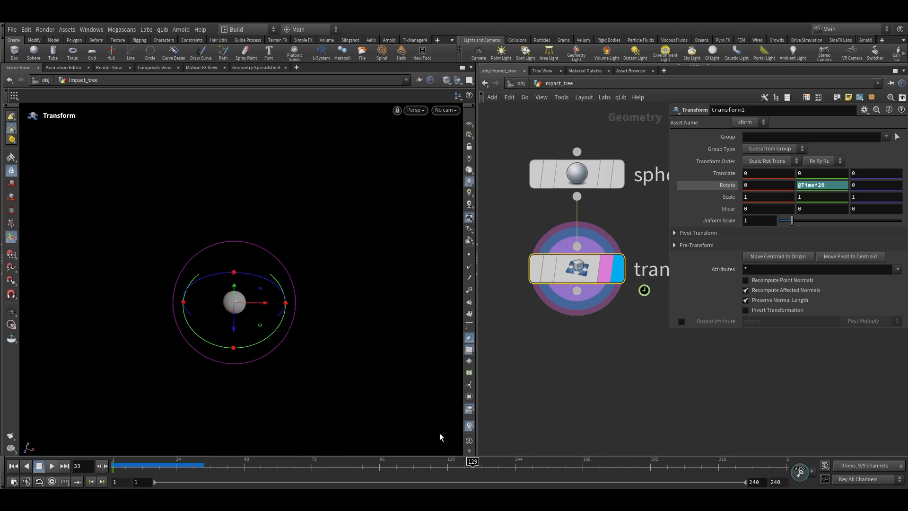
{"action": "key", "text": "Escape"}
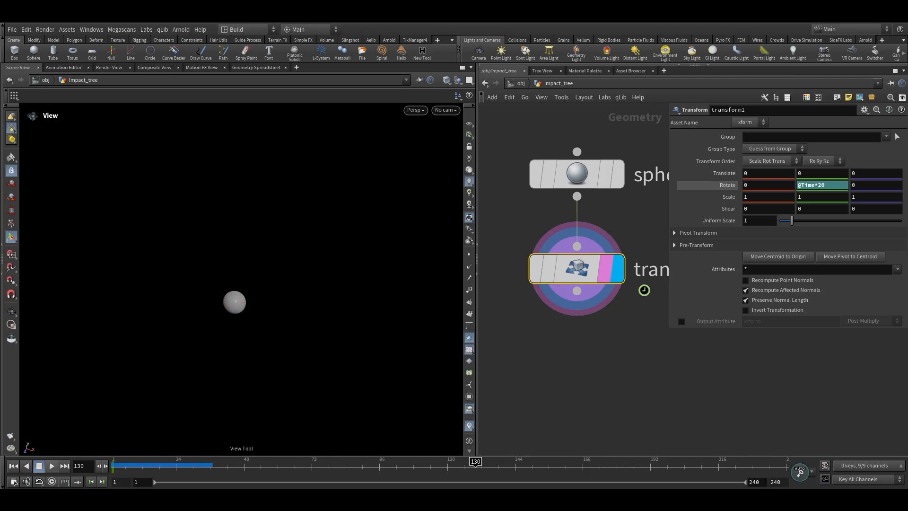
Scrub the timeline to check the rotating sphere in wireframe view
{"action": "left_click_drag", "start_coordinate": [233, 462], "coordinate": [432, 457]}
{"action": "key", "text": "space+f"}
{"action": "key", "text": "shift+w"}
{"action": "left_click_drag", "start_coordinate": [227, 463], "coordinate": [80, 336]}
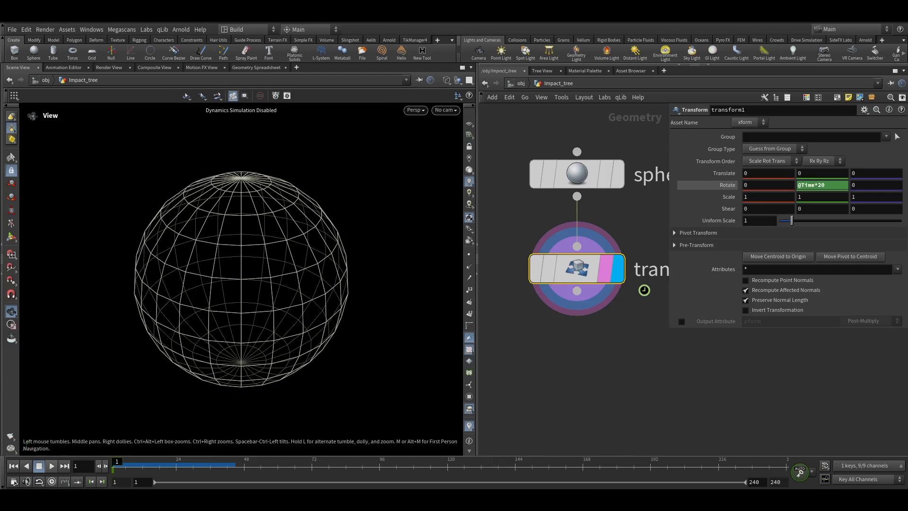
{"action": "right_click_drag", "start_coordinate": [312, 251], "coordinate": [269, 317]}
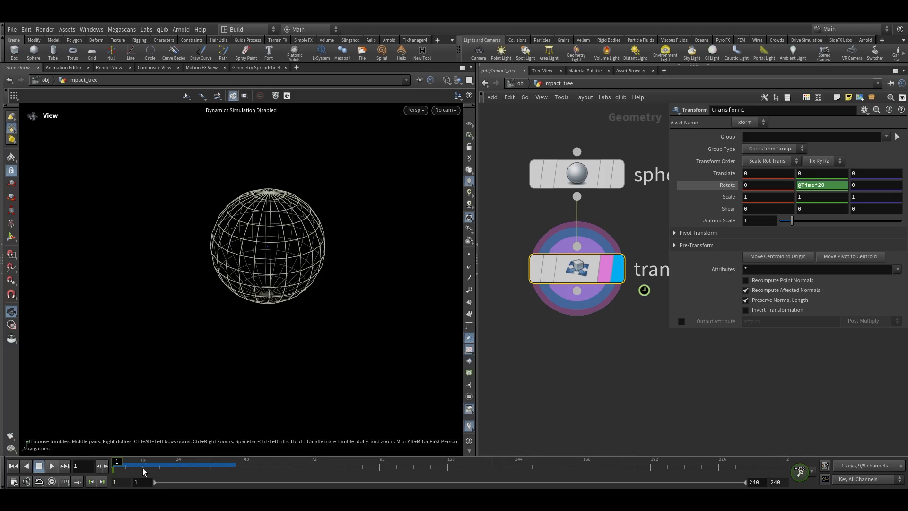
{"action": "left_click_drag", "start_coordinate": [147, 467], "coordinate": [303, 466]}
Key the Transform's Y translation and move the sphere toward the tree with the transform handle
{"action": "scroll", "coordinate": [642, 242], "scroll_direction": "down", "scroll_amount": 3}
{"action": "middle_click_drag", "start_coordinate": [642, 242], "coordinate": [757, 265]}
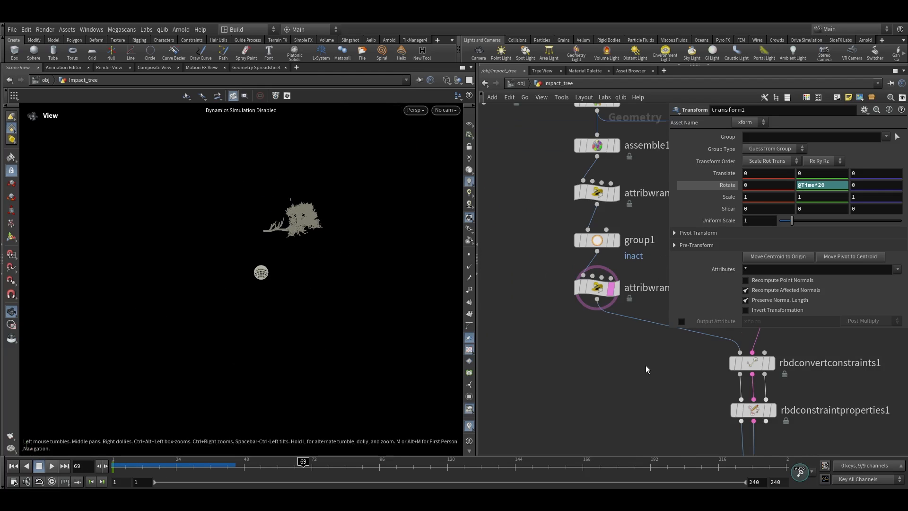
{"action": "scroll", "coordinate": [645, 367], "scroll_direction": "down", "scroll_amount": 1}
{"action": "middle_click_drag", "start_coordinate": [858, 388], "coordinate": [582, 354]}
{"action": "scroll", "coordinate": [583, 353], "scroll_direction": "down", "scroll_amount": 1}
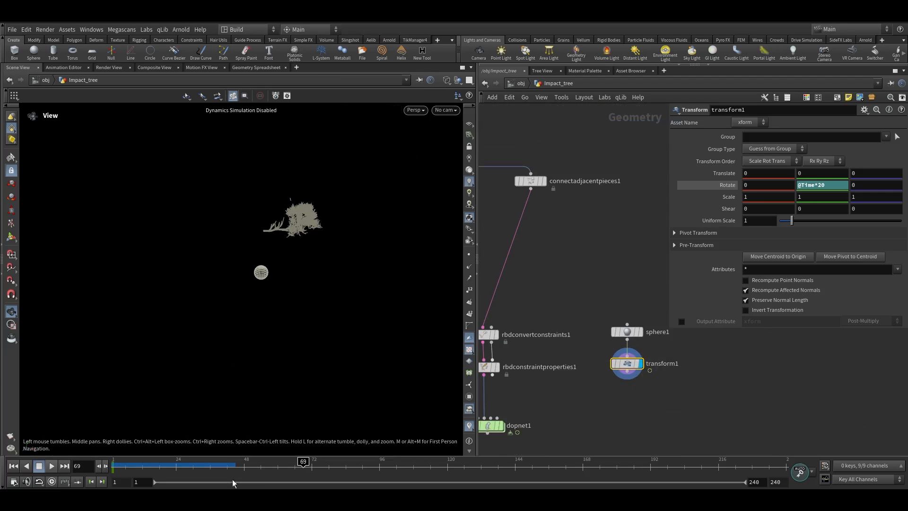
{"action": "left_click_drag", "start_coordinate": [236, 470], "coordinate": [351, 472]}
{"action": "left_click", "coordinate": [807, 174], "text": "alt"}
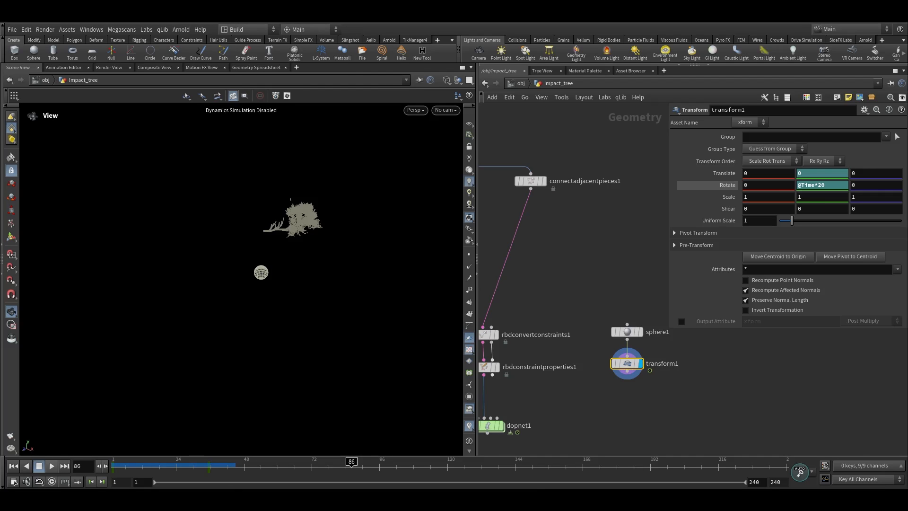
{"action": "left_click", "coordinate": [332, 469]}
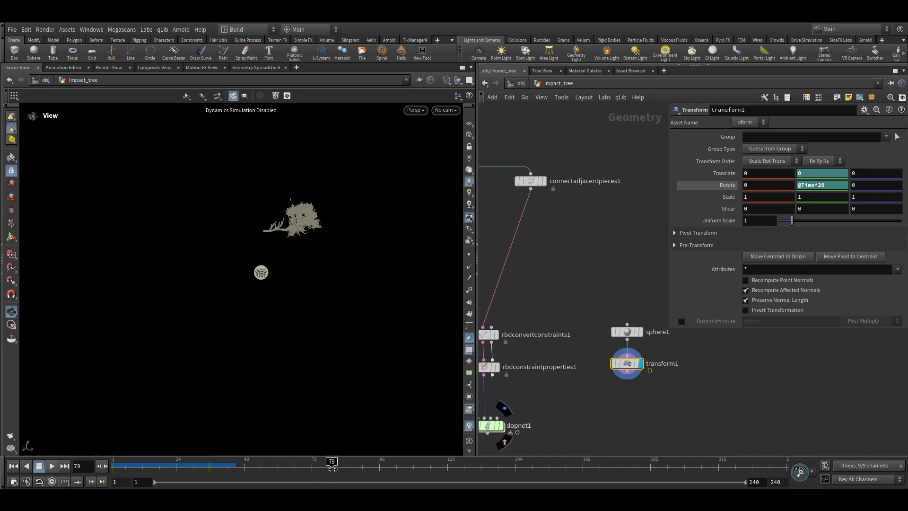
{"action": "left_click", "coordinate": [12, 237]}
{"action": "left_click_drag", "start_coordinate": [261, 247], "coordinate": [285, 180]}
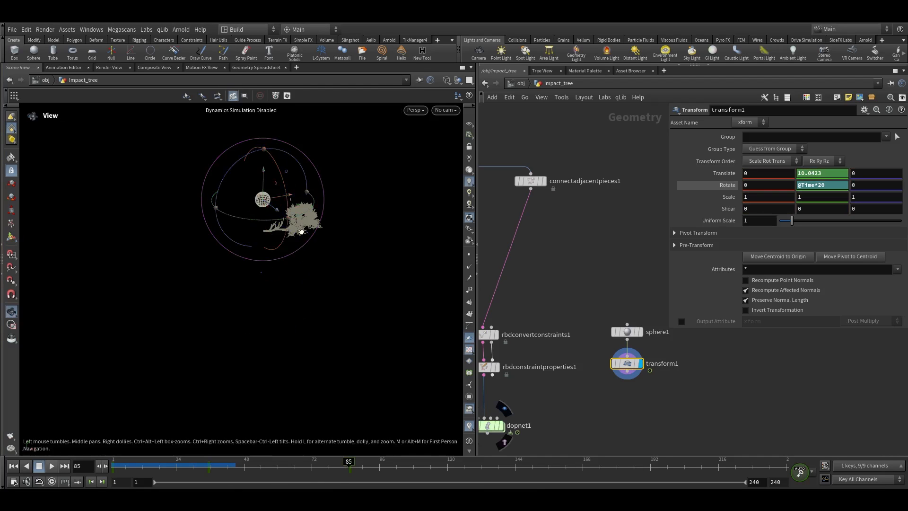
{"action": "left_click_drag", "start_coordinate": [299, 228], "coordinate": [268, 202], "text": "alt"}
{"action": "right_click_drag", "start_coordinate": [268, 203], "coordinate": [322, 211], "text": "alt"}
{"action": "left_click_drag", "start_coordinate": [322, 211], "coordinate": [324, 223], "text": "alt"}
Reposition the sphere from the top view to about X 4.3 and Z -3.0 beside the tree
{"action": "left_click_drag", "start_coordinate": [324, 465], "coordinate": [275, 449]}
{"action": "key", "text": "space+2"}
{"action": "left_click_drag", "start_coordinate": [192, 325], "coordinate": [348, 248]}
{"action": "key", "text": "space+1"}
{"action": "left_click_drag", "start_coordinate": [274, 454], "coordinate": [317, 452]}
{"action": "left_click_drag", "start_coordinate": [325, 308], "coordinate": [223, 310], "text": "alt"}
{"action": "key", "text": "ctrl+Up"}
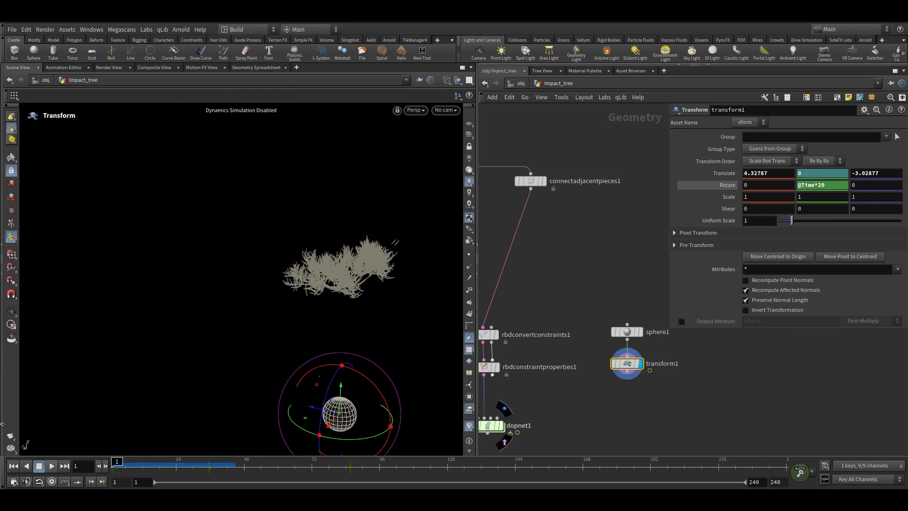
Append a Null node below the Transform
{"action": "scroll", "coordinate": [600, 282], "scroll_direction": "down", "scroll_amount": 5}
{"action": "scroll", "coordinate": [600, 285], "scroll_direction": "up", "scroll_amount": 3}
{"action": "left_click_drag", "start_coordinate": [555, 236], "coordinate": [559, 272]}
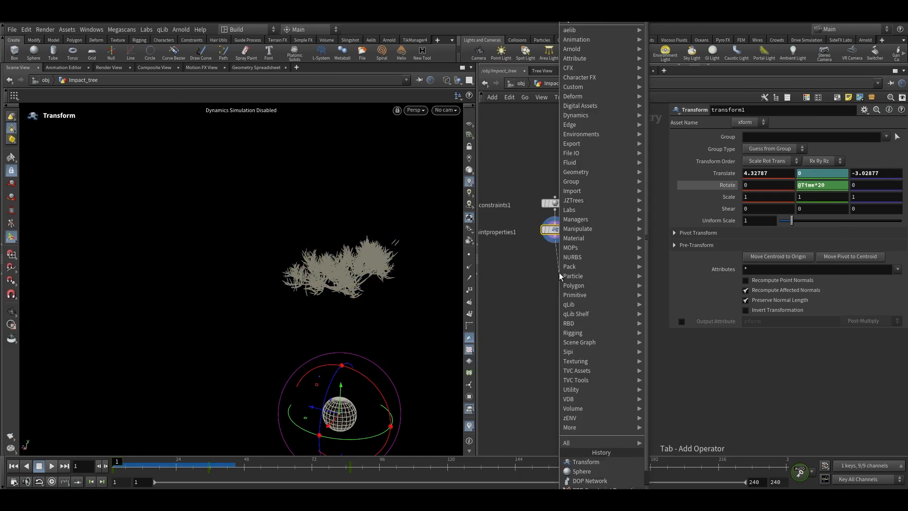
{"action": "key", "text": "Escape"}
{"action": "left_click", "coordinate": [560, 268]}
{"action": "scroll", "coordinate": [579, 282], "scroll_direction": "up", "scroll_amount": 2}
{"action": "left_click", "coordinate": [586, 268]}
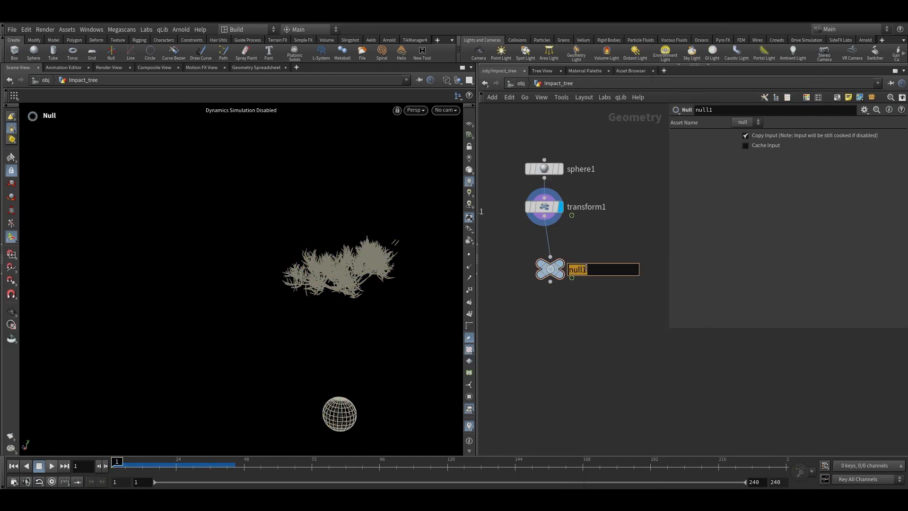
Rename the Null node to COLLIDER and copy its node path
{"action": "key", "text": "Return"}
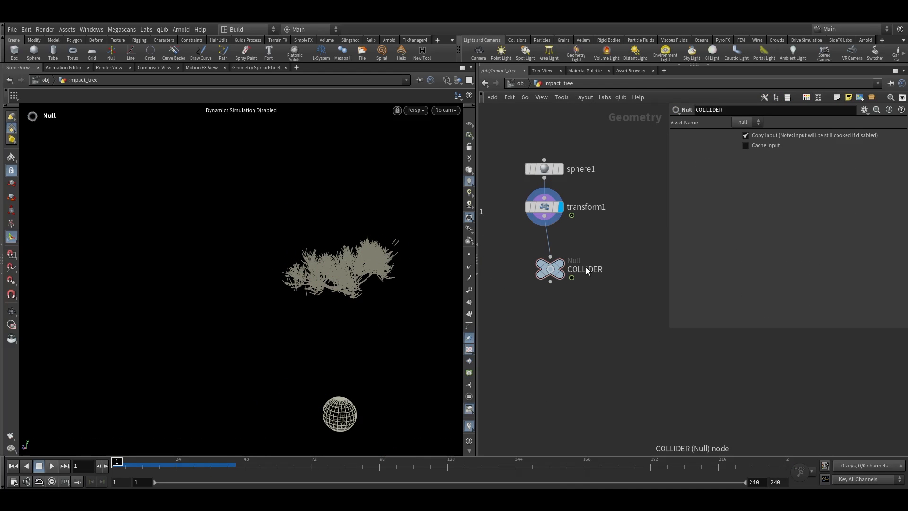
{"action": "key", "text": "h"}
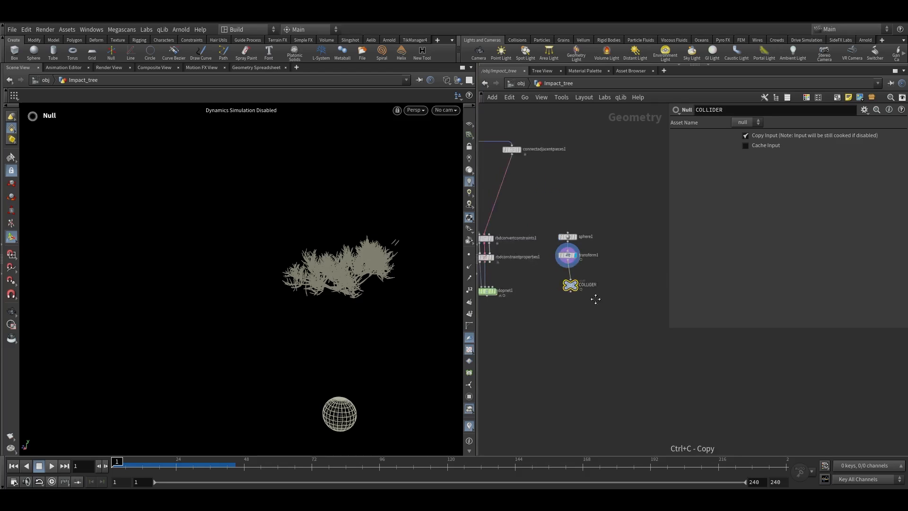
Enter the DOP network and add a Static Object node
{"action": "double_click", "coordinate": [535, 256]}
{"action": "key", "text": "Tab"}
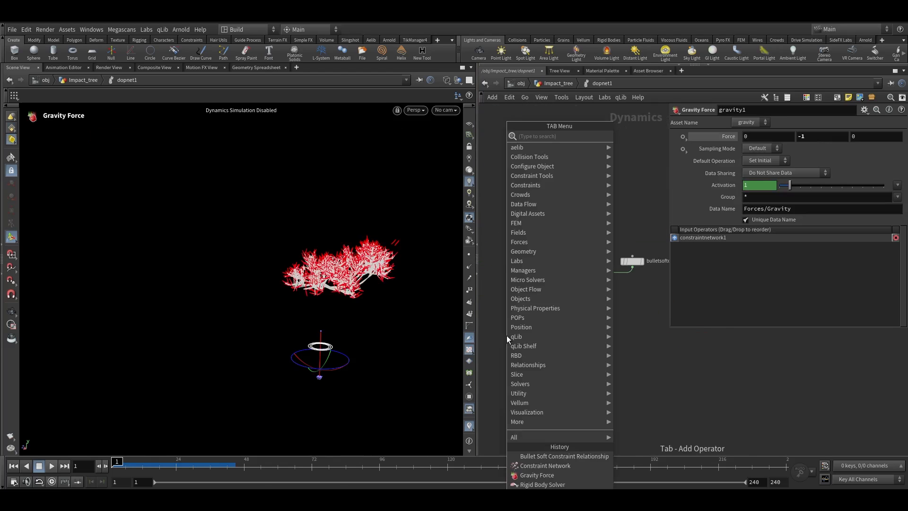
{"action": "type", "text": "sta"}
{"action": "left_click", "coordinate": [641, 136]}
{"action": "left_click", "coordinate": [537, 257]}
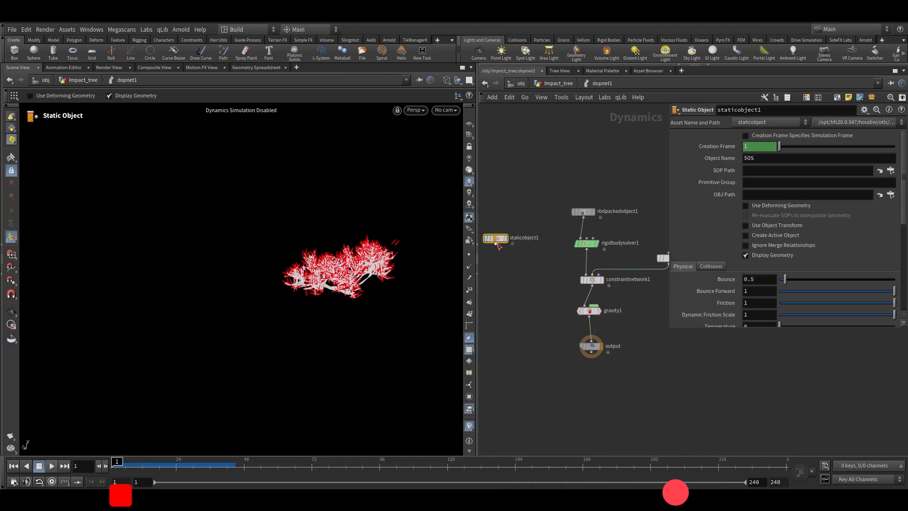
Insert a Merge node between gravity and output, wiring the static object in as its first input
{"action": "key", "text": "Tab"}
{"action": "type", "text": "m"}
{"action": "key", "text": "Return"}
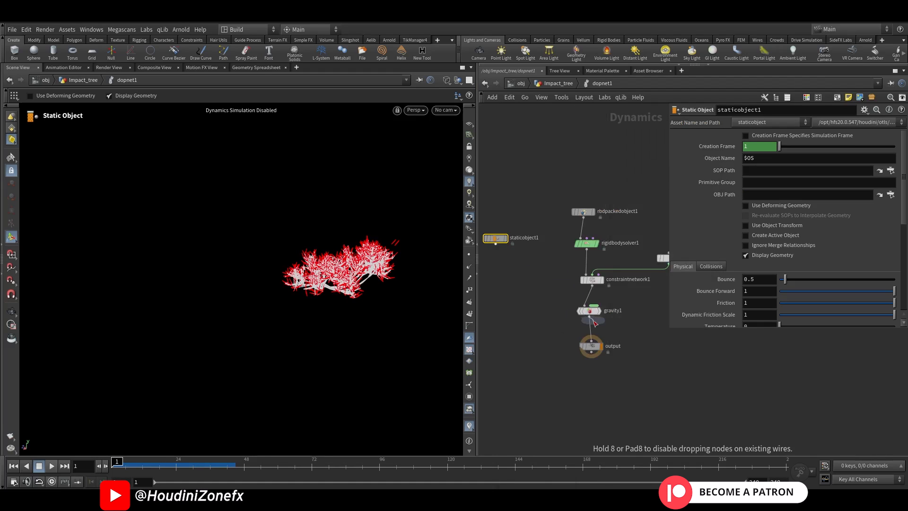
{"action": "left_click", "coordinate": [591, 331]}
{"action": "middle_click_drag", "start_coordinate": [591, 336], "coordinate": [653, 350]}
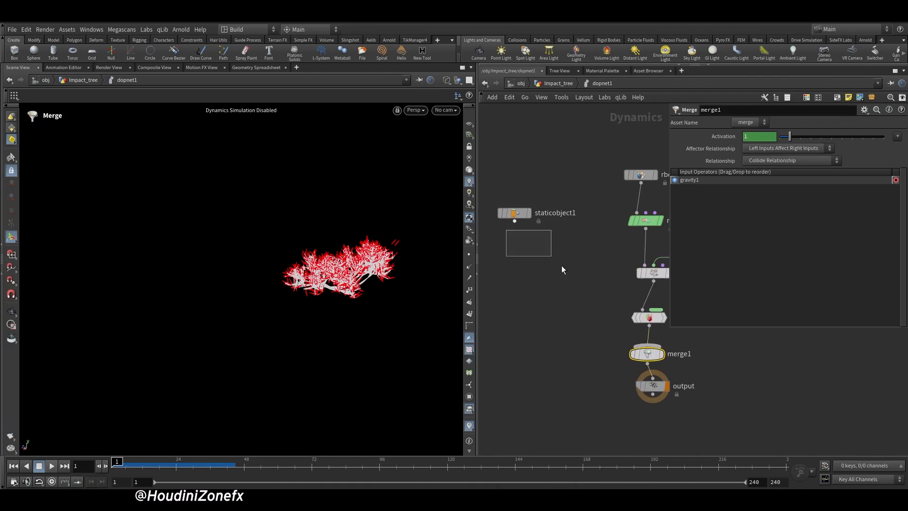
{"action": "left_click_drag", "start_coordinate": [631, 347], "coordinate": [514, 222]}
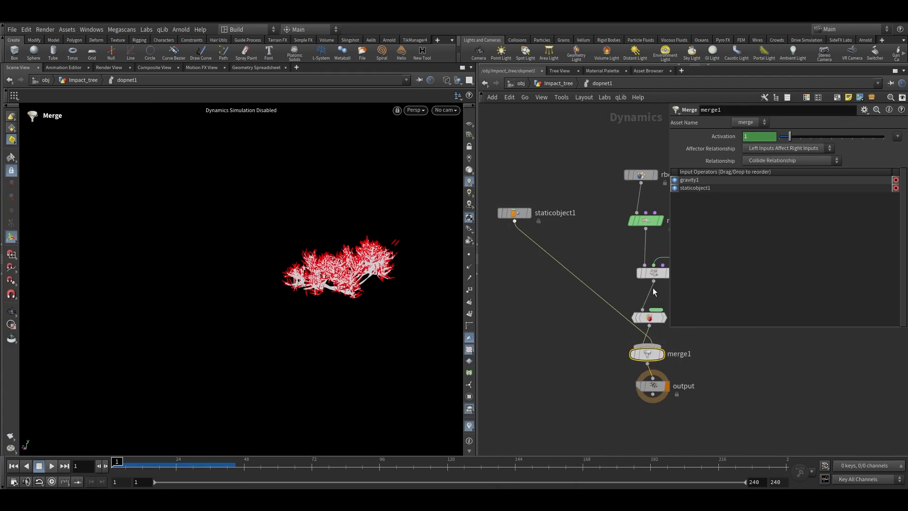
{"action": "left_click", "coordinate": [677, 185]}
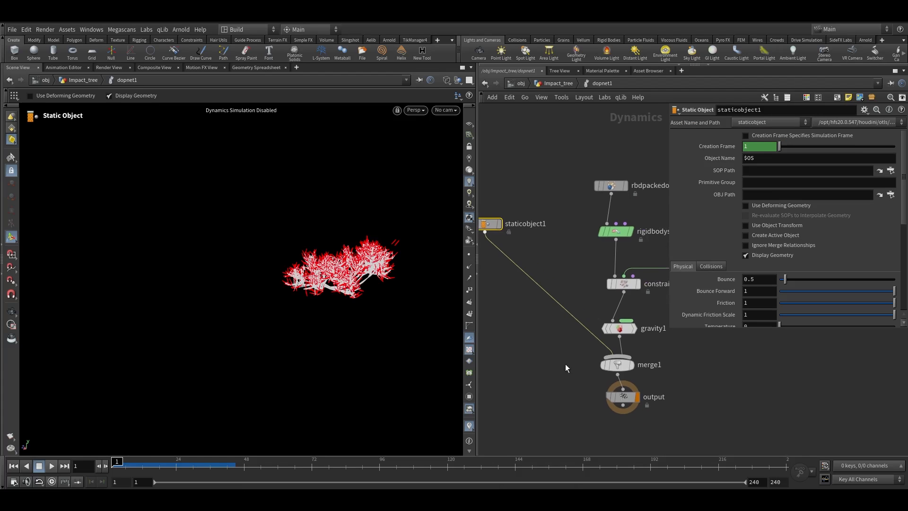
{"action": "left_click", "coordinate": [617, 365]}
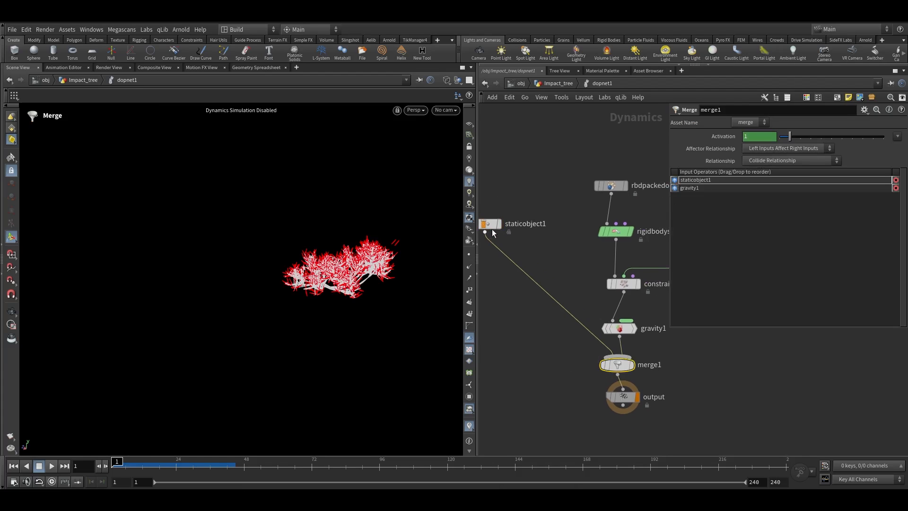
Set the static object's SOP Path to /obj/Impact_tree/COLLIDER and enable Use Deforming Geometry
{"action": "middle_click_drag", "start_coordinate": [514, 203], "coordinate": [571, 212]}
{"action": "middle_click_drag", "start_coordinate": [588, 331], "coordinate": [537, 314]}
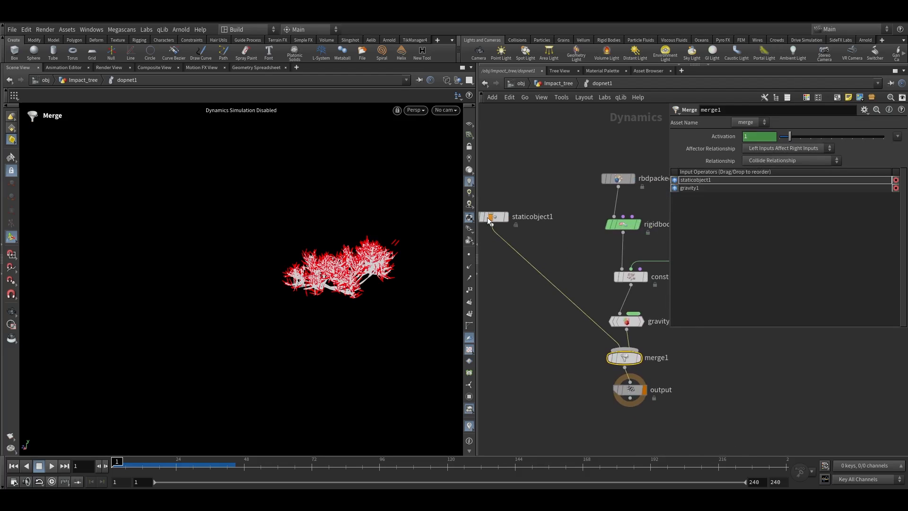
{"action": "left_click", "coordinate": [490, 217]}
{"action": "middle_click_drag", "start_coordinate": [511, 227], "coordinate": [569, 239]}
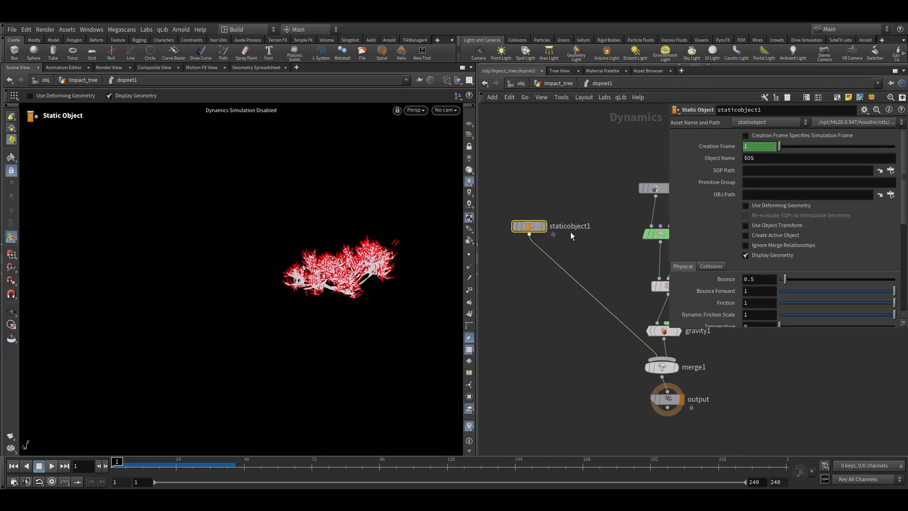
{"action": "left_click", "coordinate": [662, 367]}
{"action": "left_click", "coordinate": [537, 226]}
{"action": "left_click", "coordinate": [769, 171]}
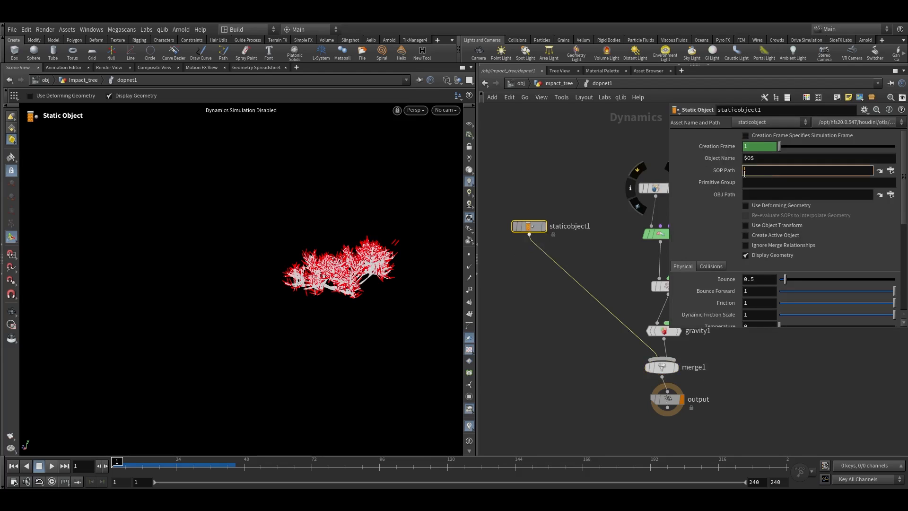
{"action": "type", "text": "/obj/Impact_tree/COLLIDER"}
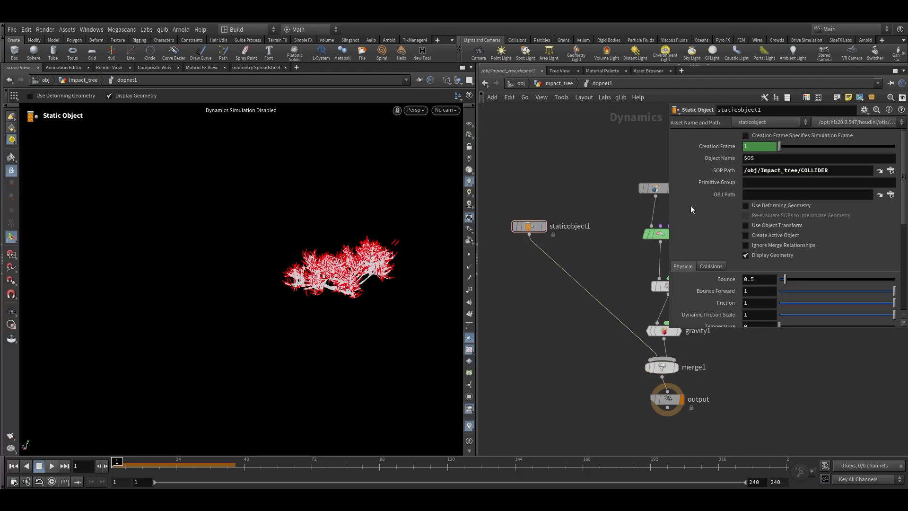
{"action": "left_click", "coordinate": [759, 206]}
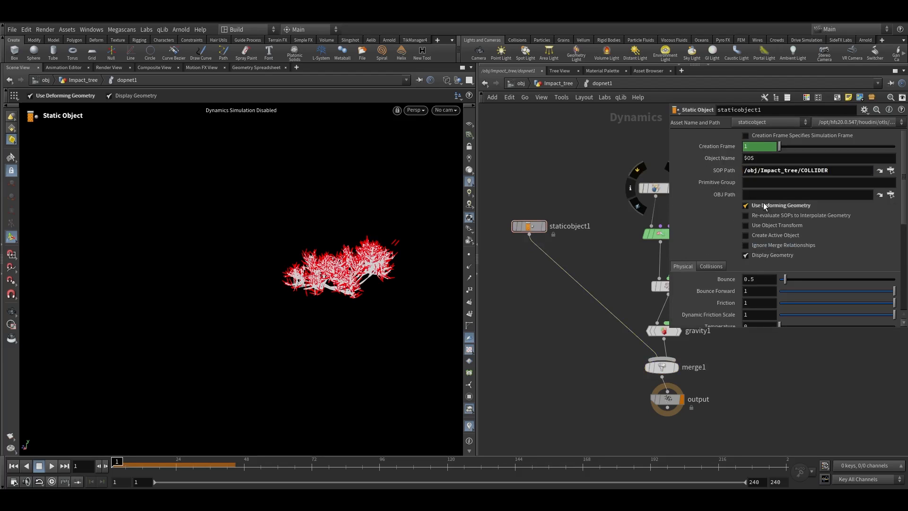
Set the static object's Bullet collision Geometry Representation to Sphere
{"action": "middle_click_drag", "start_coordinate": [549, 290], "coordinate": [546, 289]}
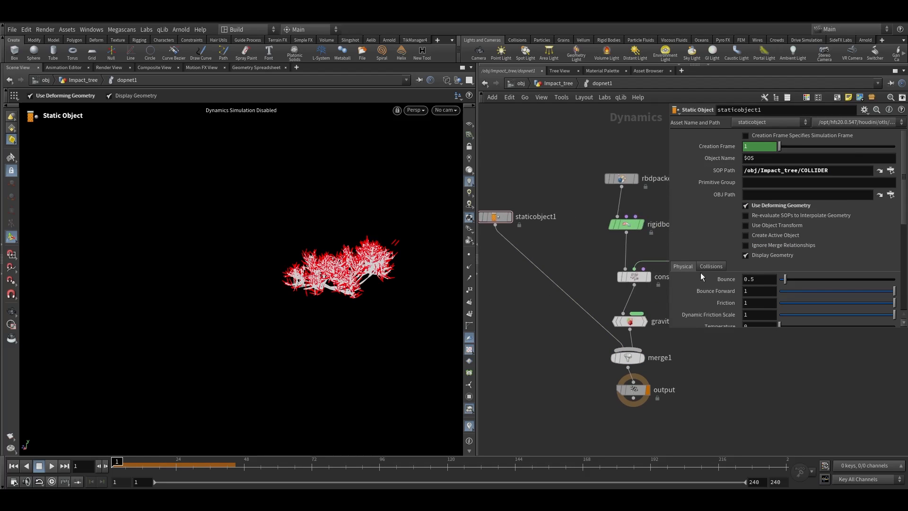
{"action": "left_click_drag", "start_coordinate": [698, 328], "coordinate": [699, 366]}
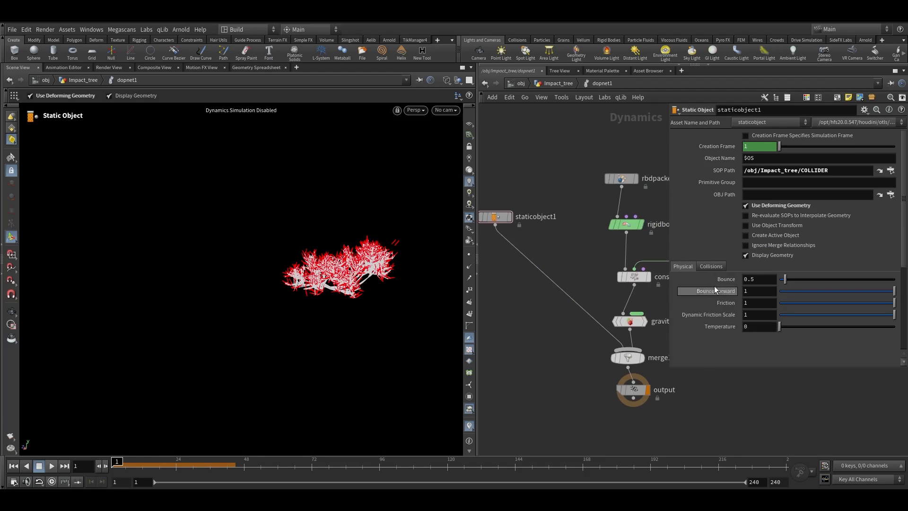
{"action": "left_click", "coordinate": [713, 268]}
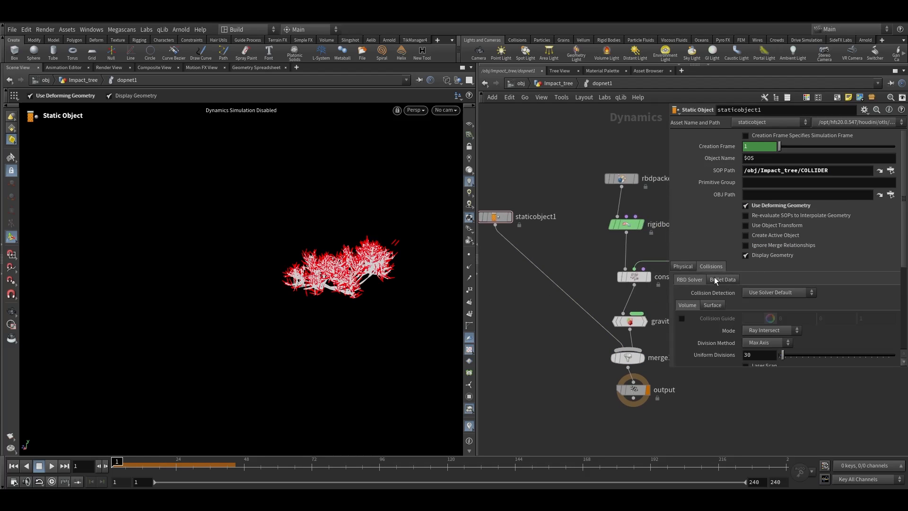
{"action": "left_click", "coordinate": [714, 277]}
{"action": "scroll", "coordinate": [728, 281], "scroll_direction": "down", "scroll_amount": 2}
{"action": "left_click", "coordinate": [747, 288]}
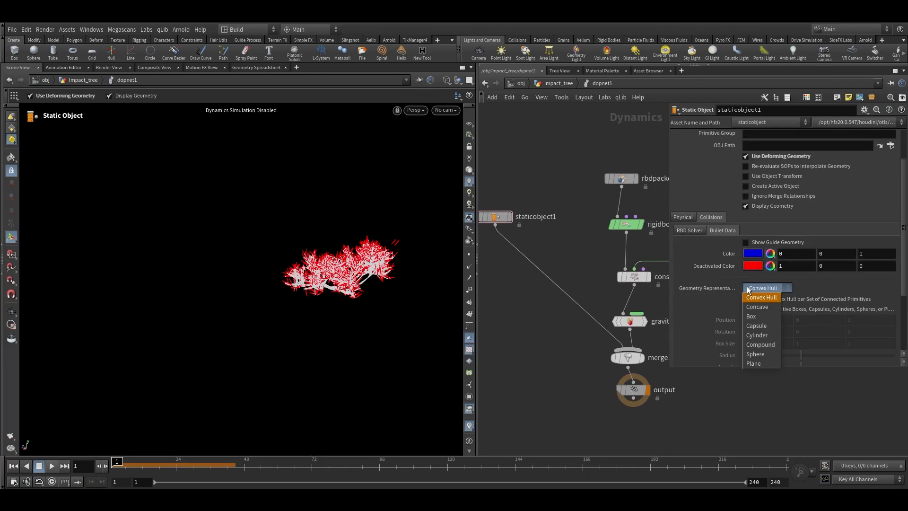
{"action": "left_click", "coordinate": [755, 354]}
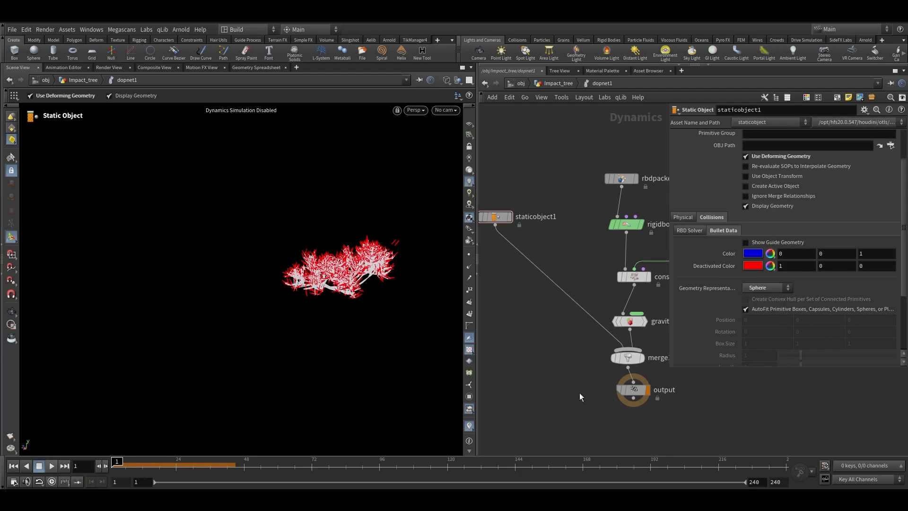
Play and scrub the simulation to examine how the sphere hits the tree
{"action": "middle_click_drag", "start_coordinate": [655, 415], "coordinate": [617, 407]}
{"action": "middle_click_drag", "start_coordinate": [696, 425], "coordinate": [689, 417]}
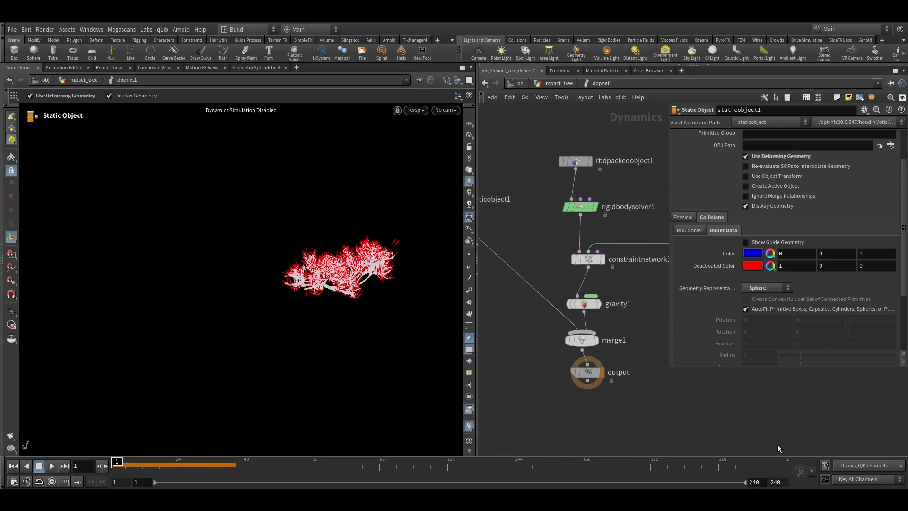
{"action": "left_click", "coordinate": [893, 495]}
{"action": "left_click", "coordinate": [52, 465]}
{"action": "key", "text": "space+f"}
{"action": "key", "text": "shift+w"}
{"action": "key", "text": "space+h"}
{"action": "key", "text": "u"}
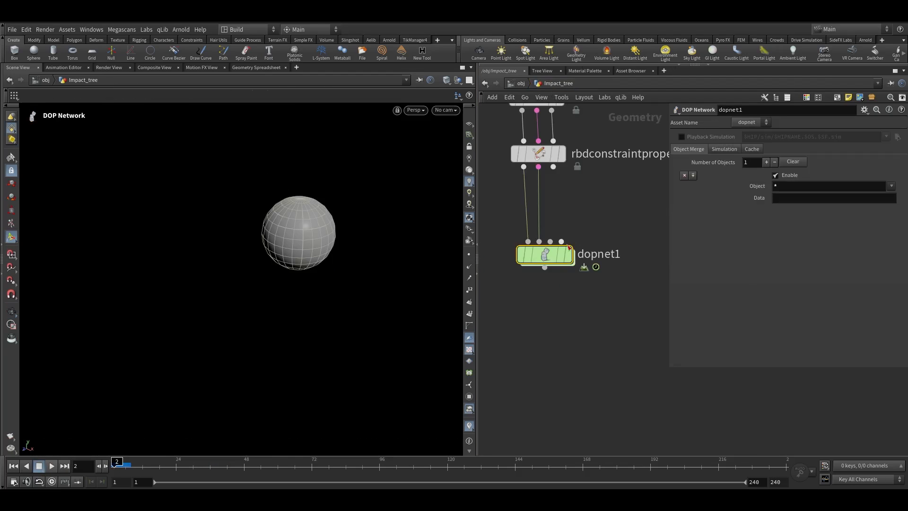
{"action": "double_click", "coordinate": [549, 259]}
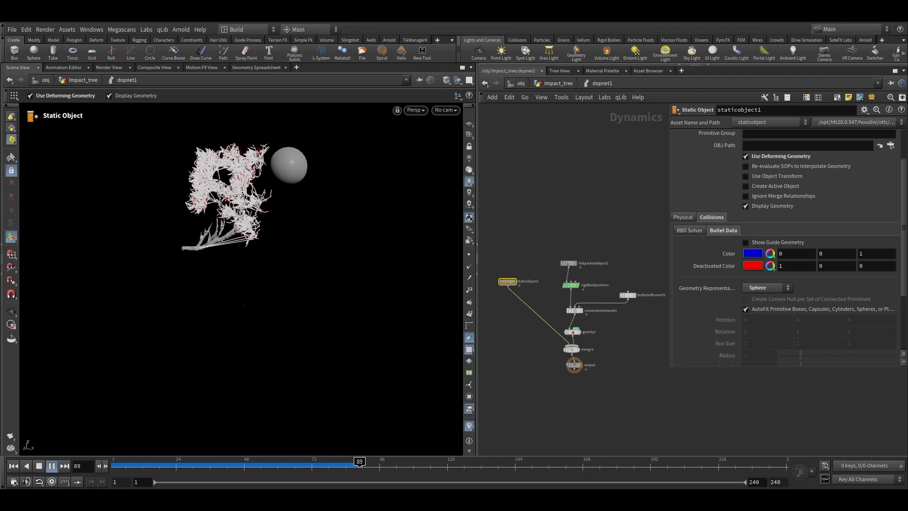
{"action": "left_click_drag", "start_coordinate": [230, 462], "coordinate": [53, 474]}
{"action": "left_click", "coordinate": [50, 468]}
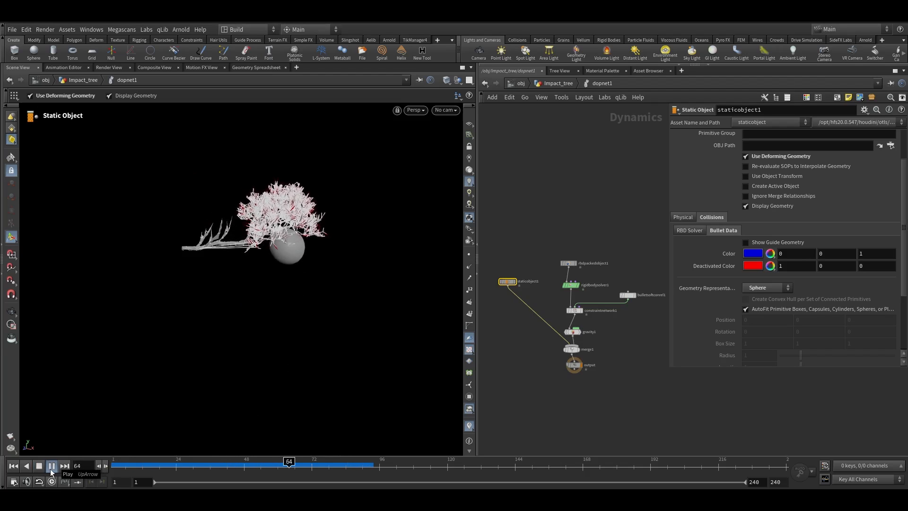
{"action": "left_click_drag", "start_coordinate": [339, 463], "coordinate": [289, 464]}
Set the Bullet soft constraint relationship's Damping Ratio to 0.1
{"action": "scroll", "coordinate": [644, 284], "scroll_direction": "up", "scroll_amount": 5}
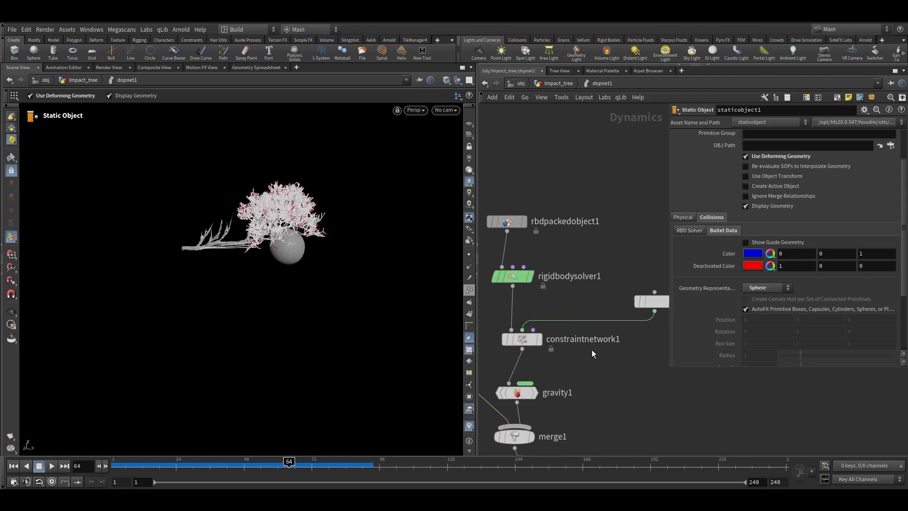
{"action": "left_click", "coordinate": [575, 306]}
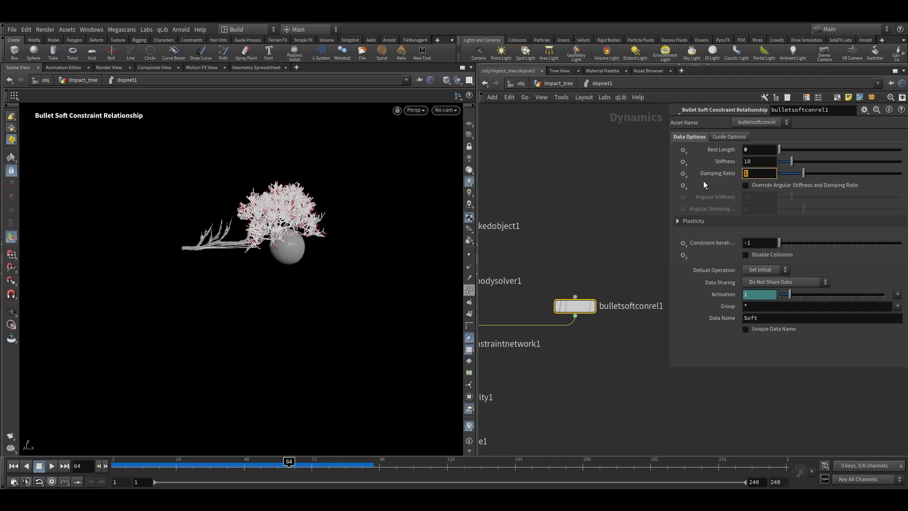
{"action": "type", "text": ".1"}
{"action": "key", "text": "Return"}
Add a POP Drag node feeding the rigid body solver and set its Air Resistance to 0.7
{"action": "middle_click_drag", "start_coordinate": [660, 202], "coordinate": [742, 208]}
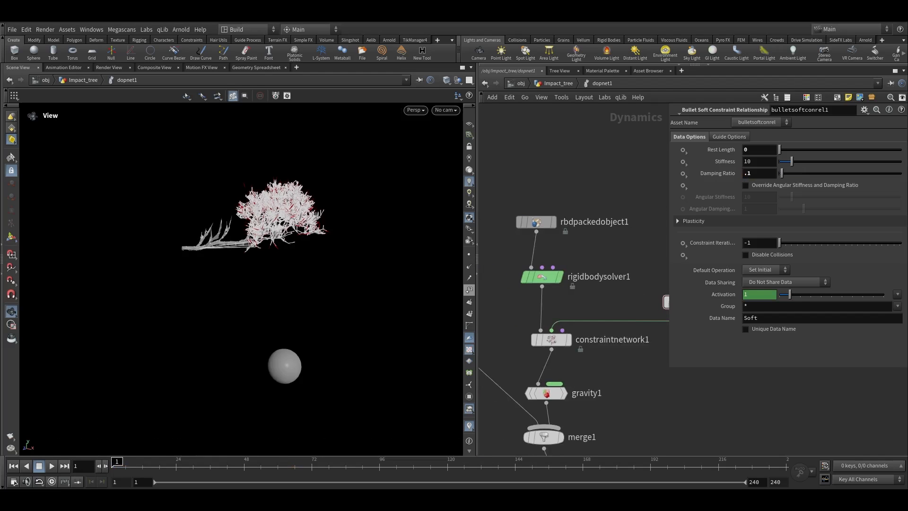
{"action": "key", "text": "Tab"}
{"action": "type", "text": "popdr"}
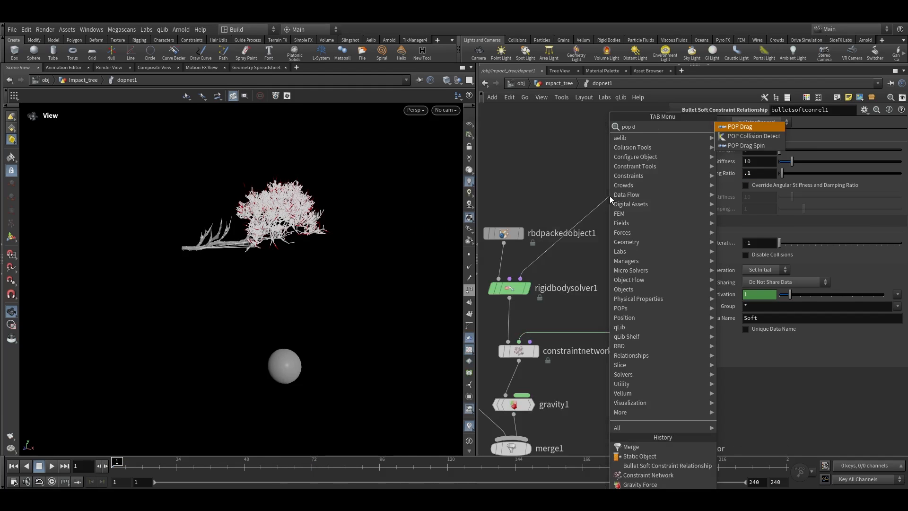
{"action": "left_click", "coordinate": [726, 127]}
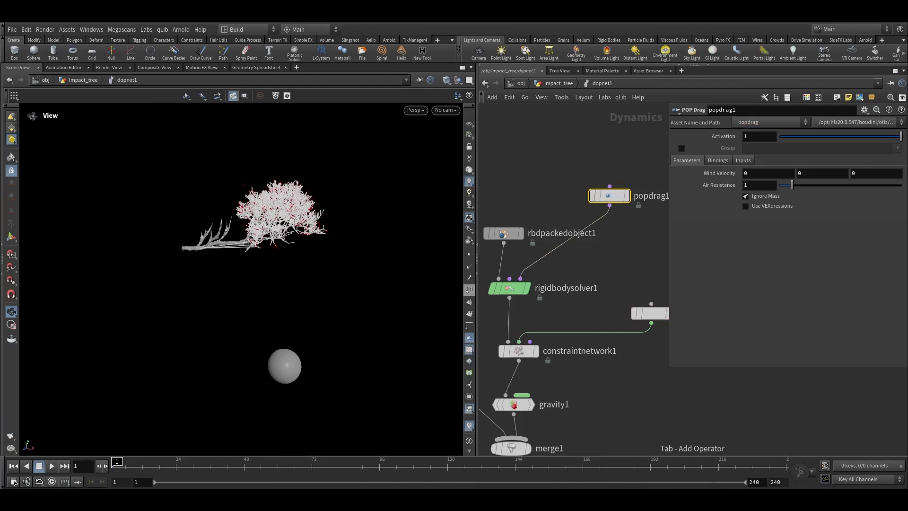
{"action": "type", "text": ".7"}
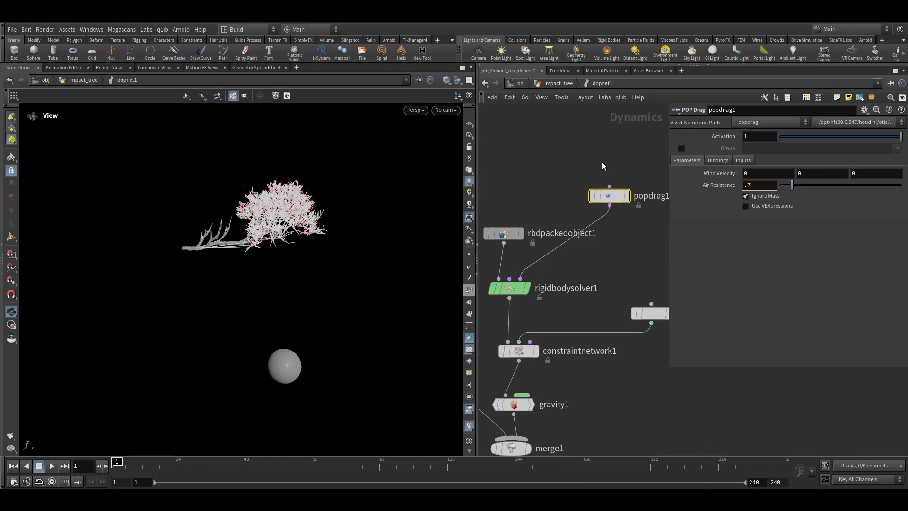
Return to the geometry level, open the DOP network's Cache options, and play the simulation
{"action": "scroll", "coordinate": [603, 164], "scroll_direction": "down", "scroll_amount": 3}
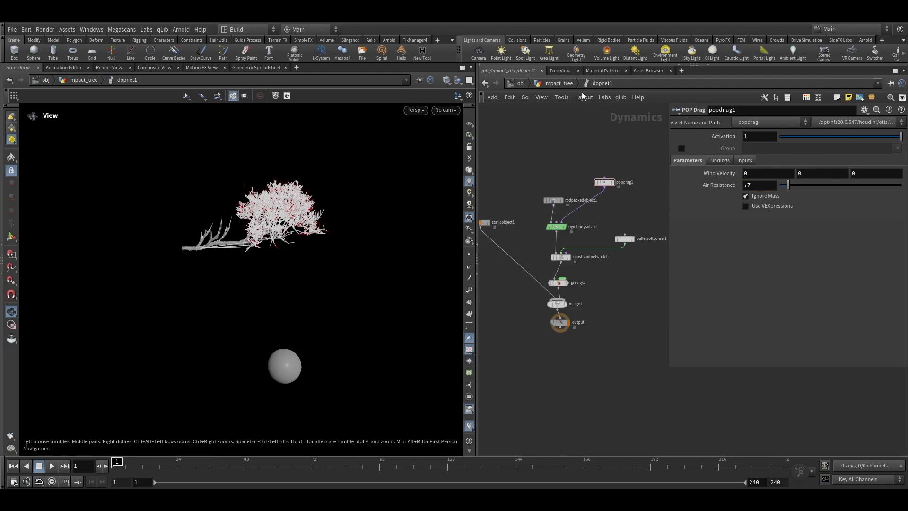
{"action": "key", "text": "u"}
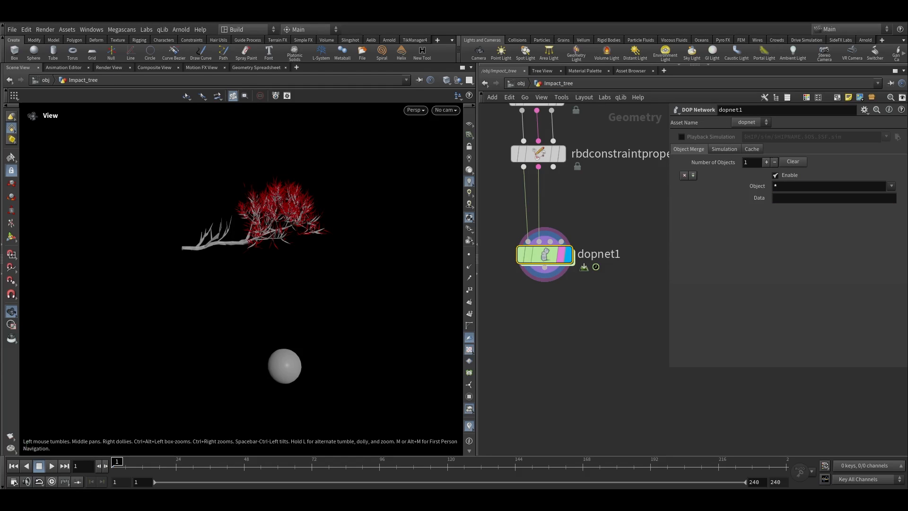
{"action": "left_click", "coordinate": [724, 149]}
{"action": "left_click", "coordinate": [752, 149]}
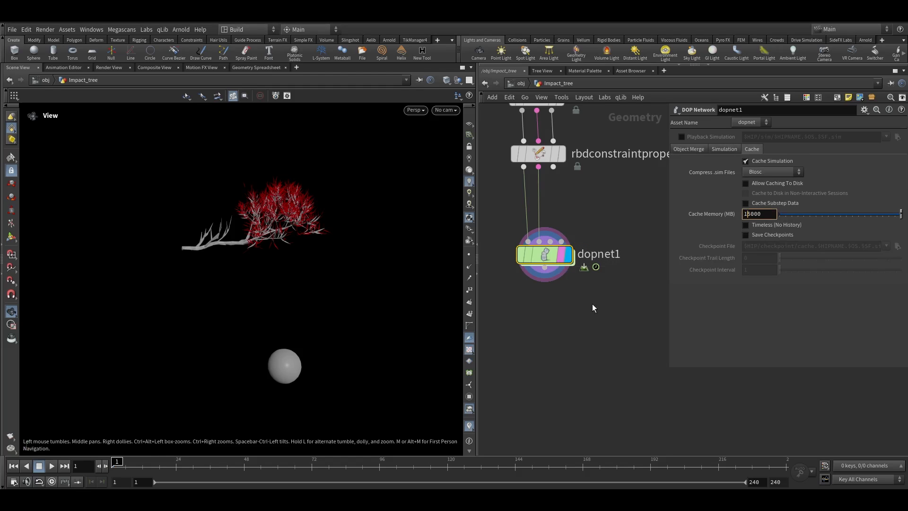
{"action": "key", "text": "Up"}
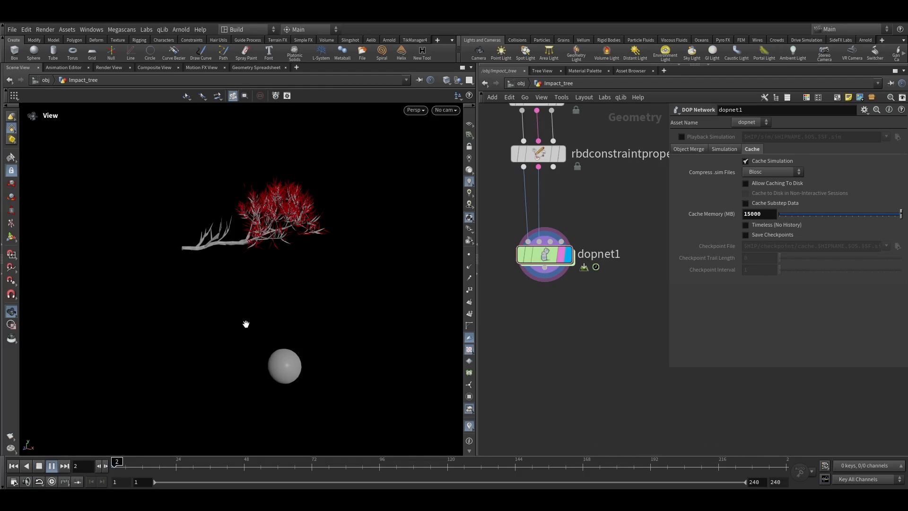
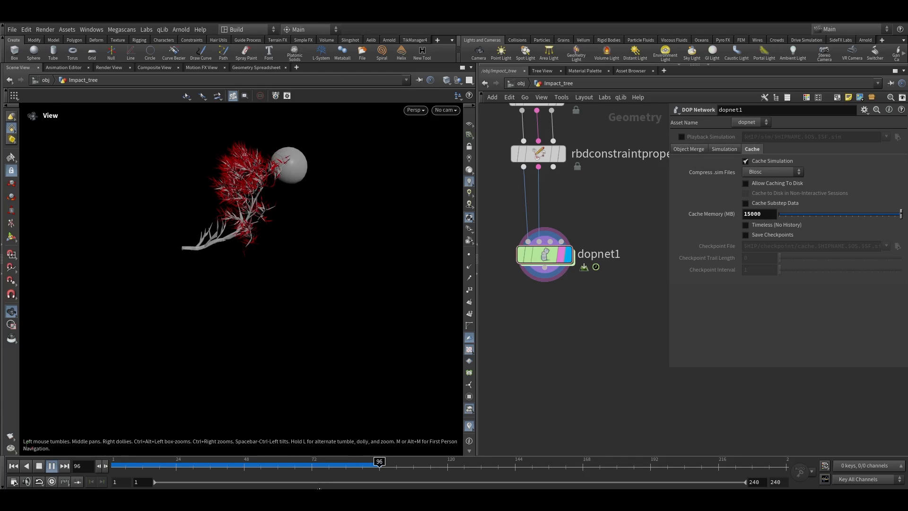
Examine the sphere's transform node and the simulation around the impact frames
{"action": "left_click_drag", "start_coordinate": [385, 466], "coordinate": [365, 465]}
{"action": "scroll", "coordinate": [601, 302], "scroll_direction": "down", "scroll_amount": 3}
{"action": "middle_click_drag", "start_coordinate": [633, 280], "coordinate": [503, 379]}
{"action": "scroll", "coordinate": [570, 275], "scroll_direction": "up", "scroll_amount": 1}
{"action": "left_click", "coordinate": [584, 338]}
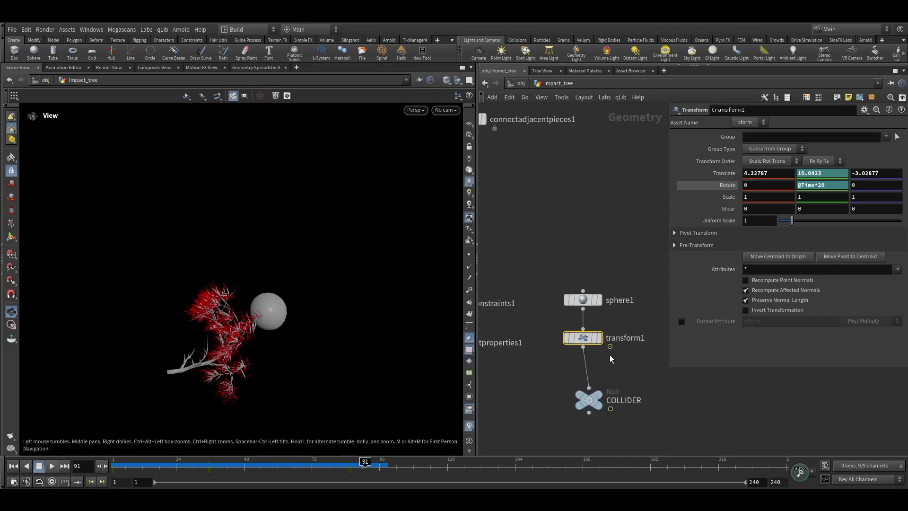
{"action": "mouse_move", "coordinate": [356, 467]}
{"action": "left_mouse_down"}
{"action": "mouse_move", "coordinate": [342, 467]}
{"action": "mouse_move", "coordinate": [351, 467]}
{"action": "left_mouse_up"}
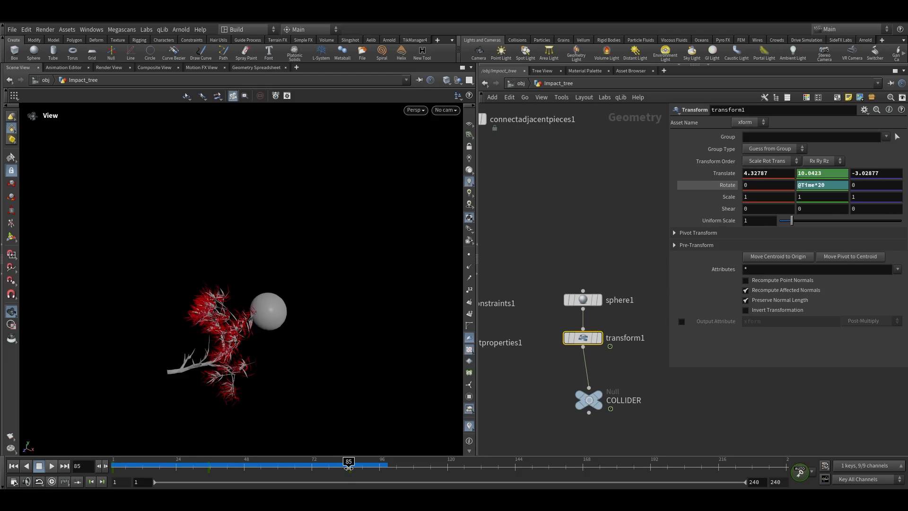
{"action": "left_click", "coordinate": [12, 237]}
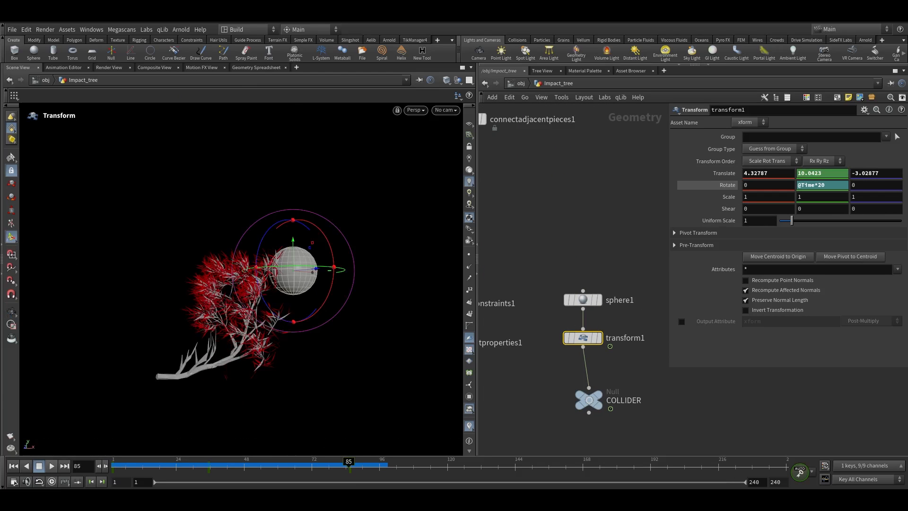
{"action": "left_click_drag", "start_coordinate": [335, 291], "coordinate": [264, 196], "text": "alt"}
{"action": "middle_click_drag", "start_coordinate": [547, 395], "coordinate": [686, 283]}
{"action": "middle_click_drag", "start_coordinate": [573, 340], "coordinate": [588, 340]}
{"action": "left_click", "coordinate": [571, 303]}
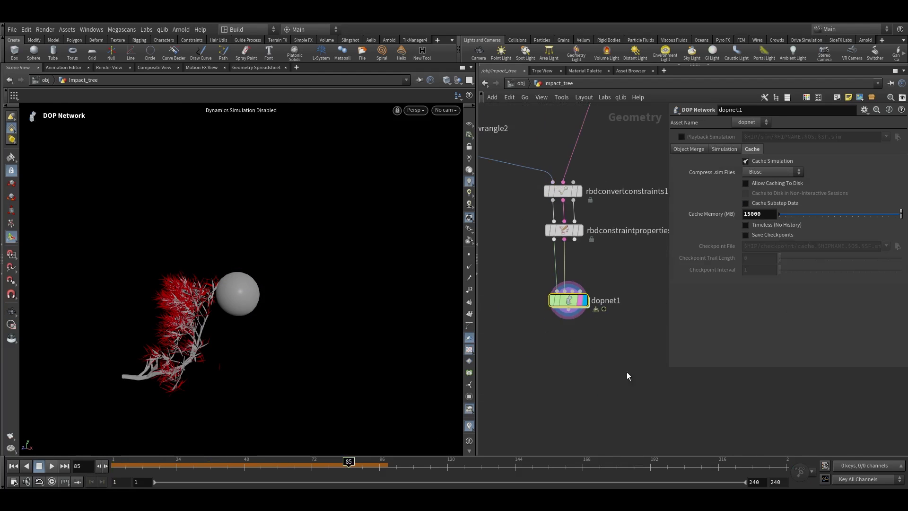
{"action": "left_click_drag", "start_coordinate": [305, 464], "coordinate": [26, 436]}
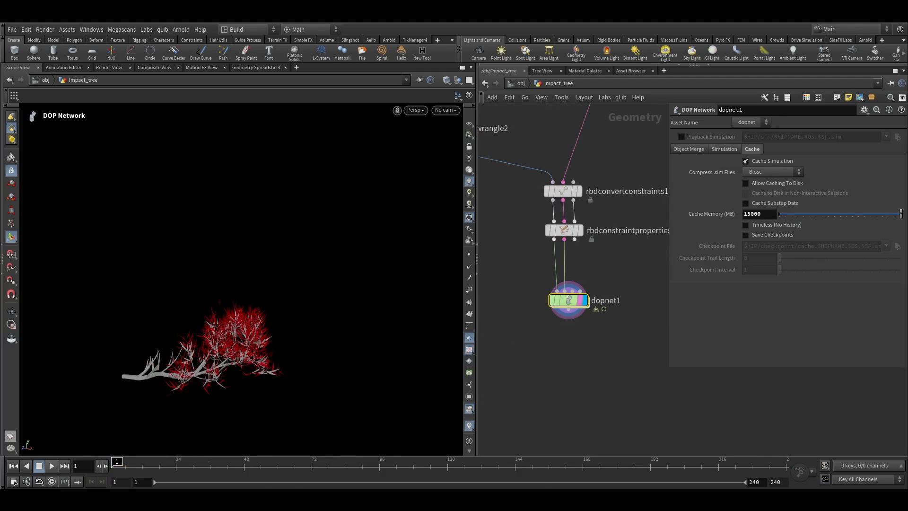
Add a DOP Import node reading from ../dopnet1 with Objects set to rbd*
{"action": "scroll", "coordinate": [567, 365], "scroll_direction": "up", "scroll_amount": 1}
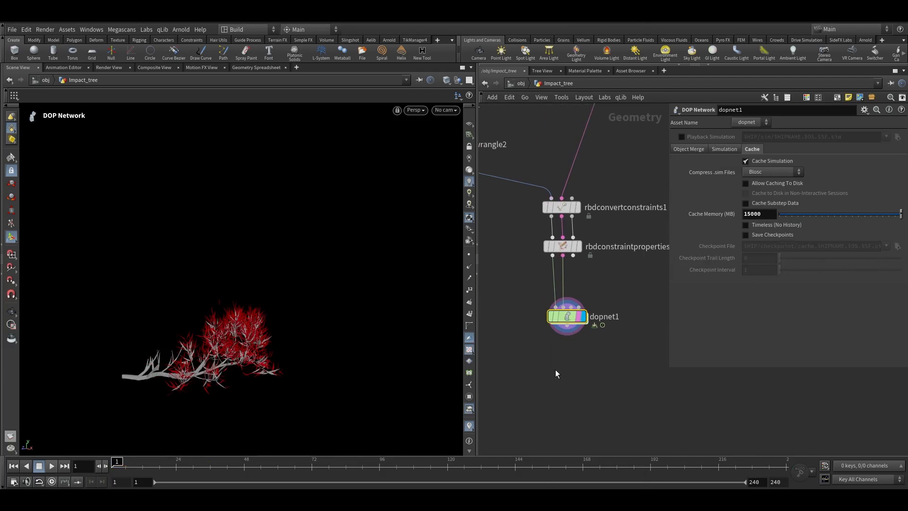
{"action": "key", "text": "Tab"}
{"action": "type", "text": "op"}
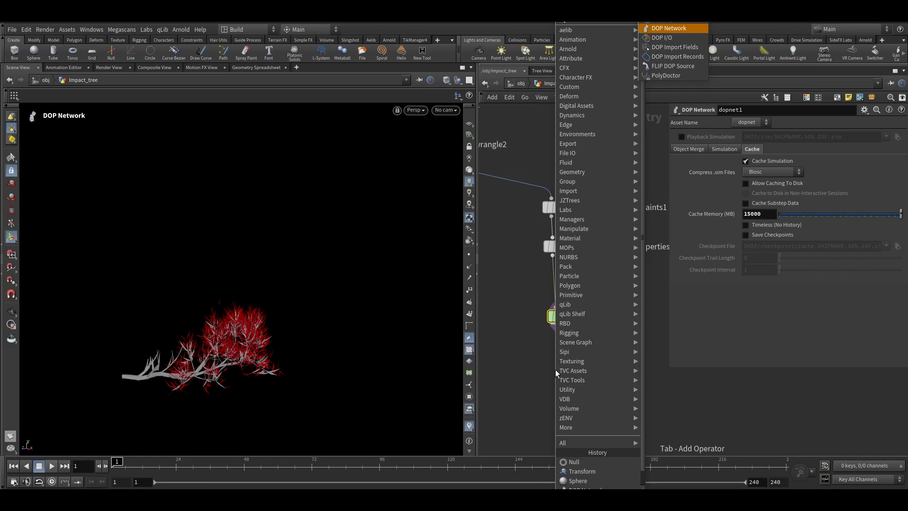
{"action": "key", "text": "Up"}
{"action": "key", "text": "Return"}
{"action": "left_click", "coordinate": [557, 378]}
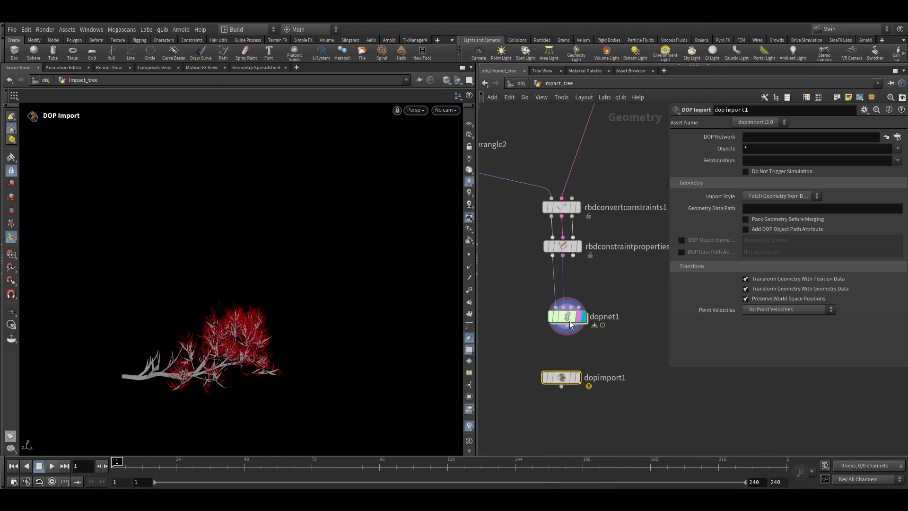
{"action": "left_click_drag", "start_coordinate": [753, 139], "coordinate": [752, 139]}
{"action": "left_click", "coordinate": [712, 149]}
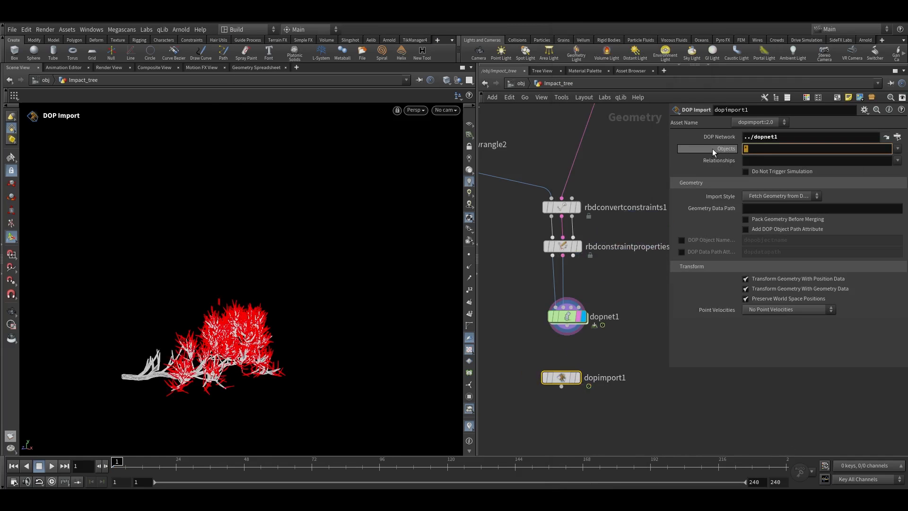
{"action": "type", "text": "rbd*"}
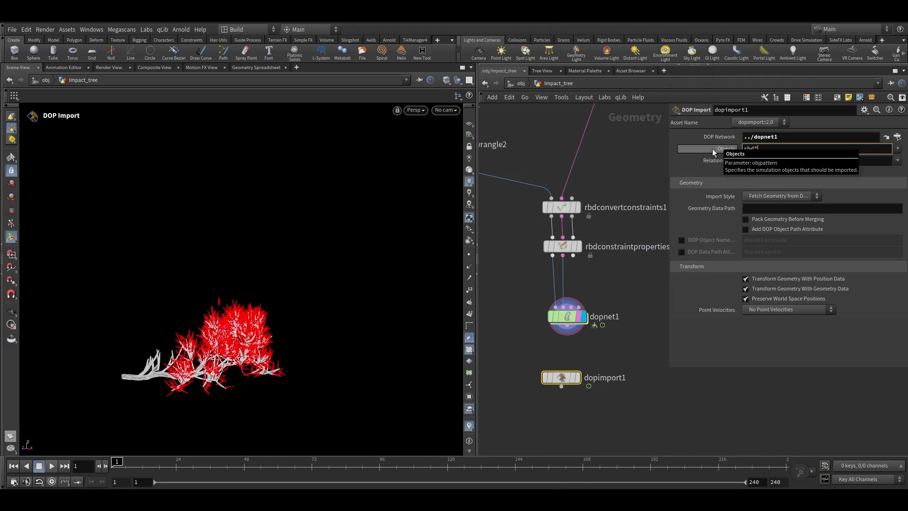
{"action": "key", "text": "Return"}
Set the DOP Import's Import Style to Create Points to Represent Objects
{"action": "scroll", "coordinate": [581, 372], "scroll_direction": "up", "scroll_amount": 2}
{"action": "left_click", "coordinate": [566, 383]}
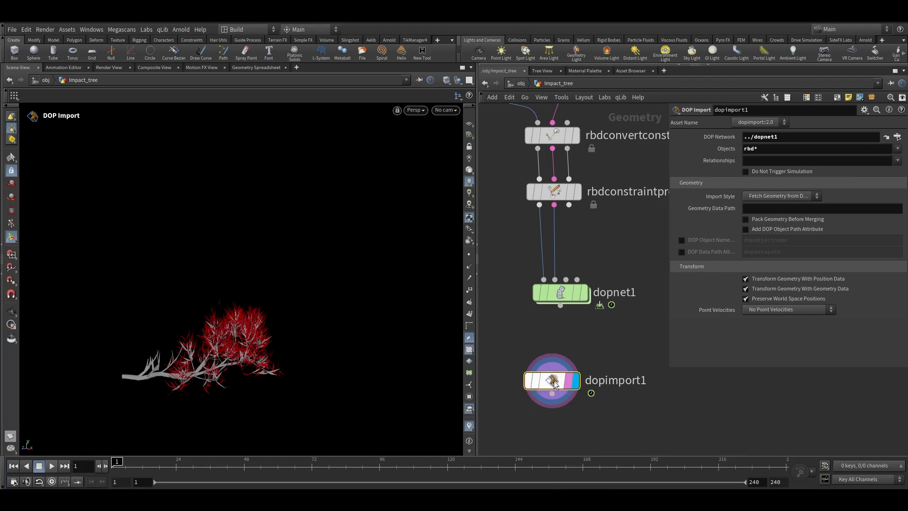
{"action": "left_click", "coordinate": [767, 194]}
{"action": "left_click", "coordinate": [804, 208]}
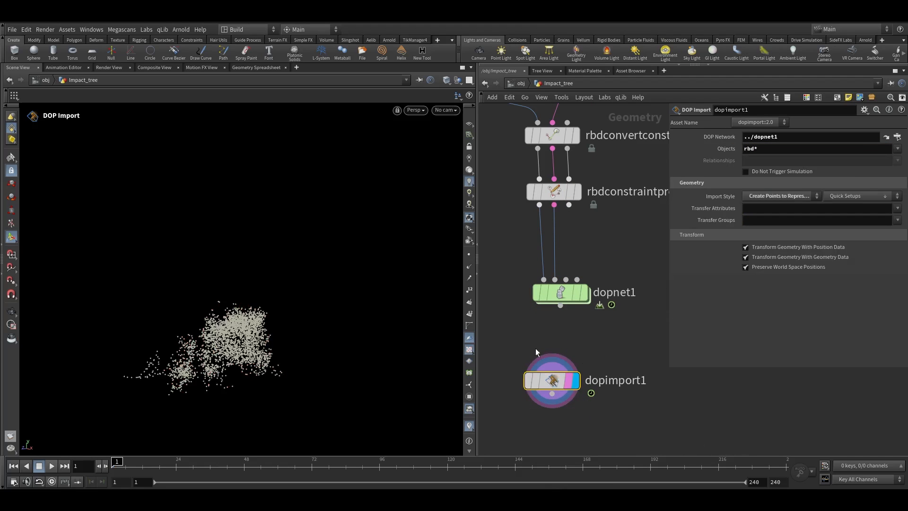
Add a Transform Pieces node wired from the fractured tree geometry
{"action": "middle_click_drag", "start_coordinate": [535, 348], "coordinate": [547, 311]}
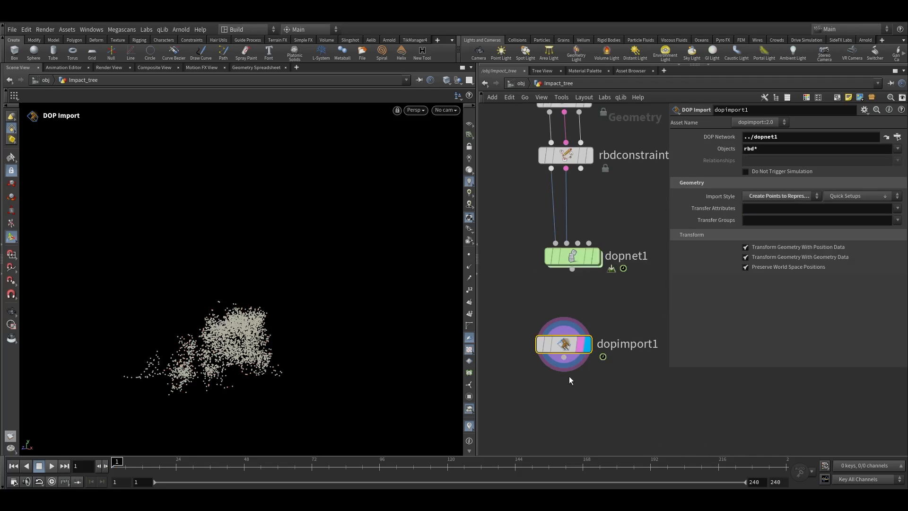
{"action": "scroll", "coordinate": [570, 379], "scroll_direction": "down", "scroll_amount": 3}
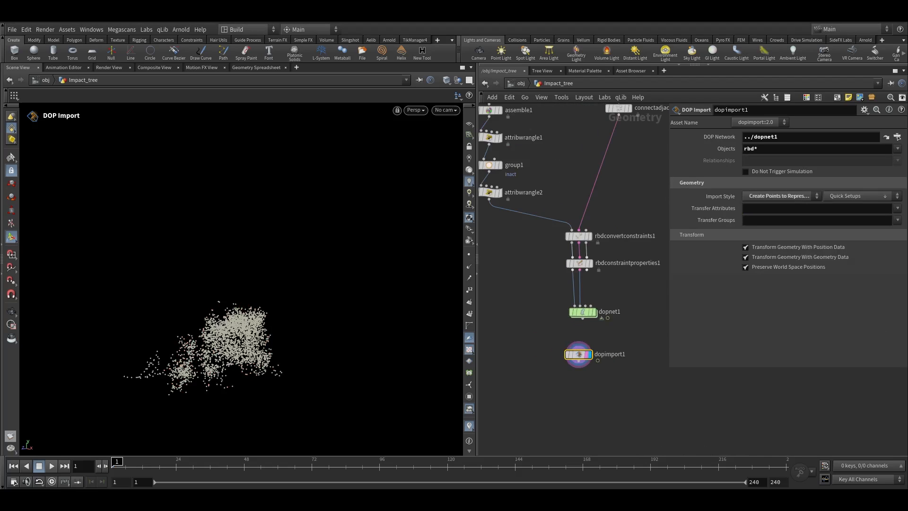
{"action": "middle_click_drag", "start_coordinate": [531, 116], "coordinate": [643, 248]}
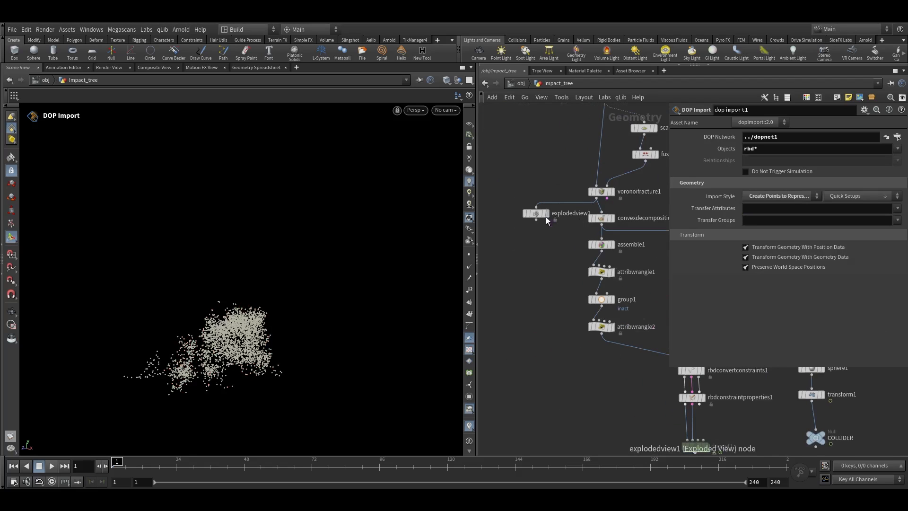
{"action": "left_click_drag", "start_coordinate": [547, 218], "coordinate": [514, 214]}
{"action": "left_click", "coordinate": [595, 201]}
{"action": "left_click", "coordinate": [532, 241], "text": "alt"}
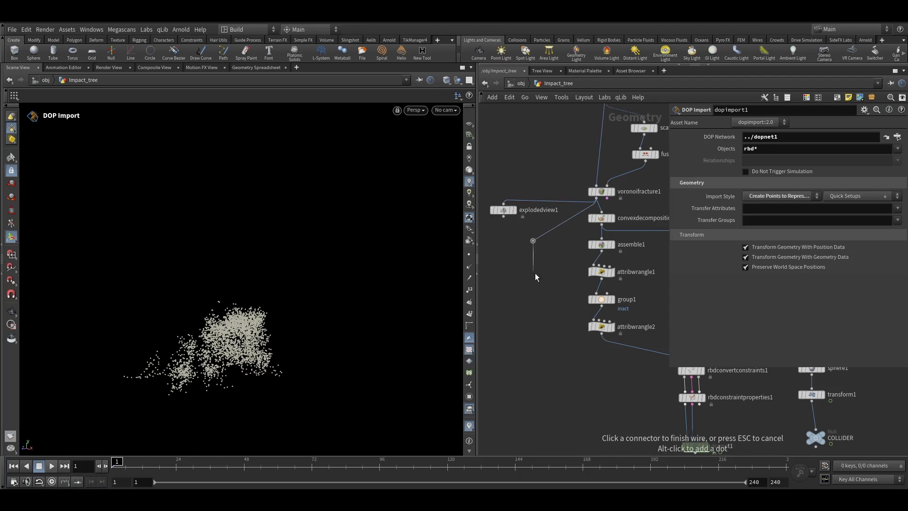
{"action": "middle_click_drag", "start_coordinate": [522, 378], "coordinate": [527, 228]}
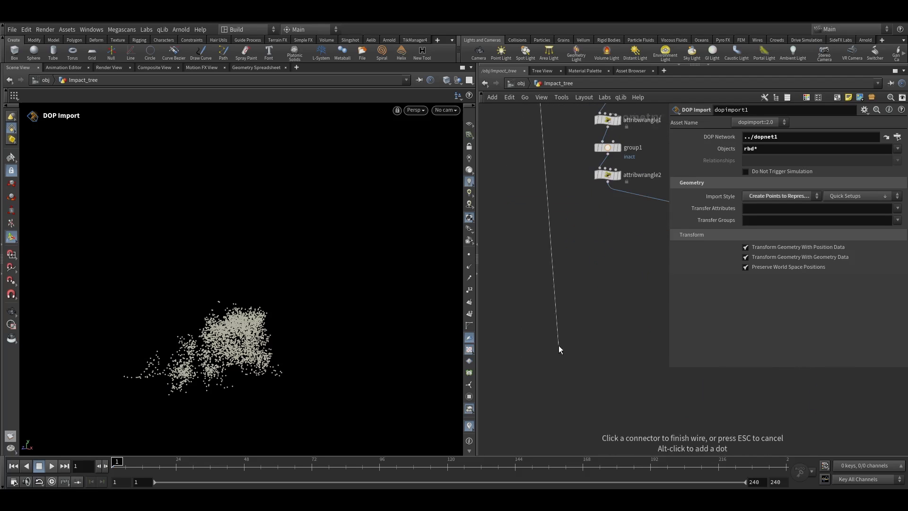
{"action": "middle_click_drag", "start_coordinate": [559, 367], "coordinate": [511, 296]}
{"action": "key", "text": "Tab"}
{"action": "type", "text": "tr"}
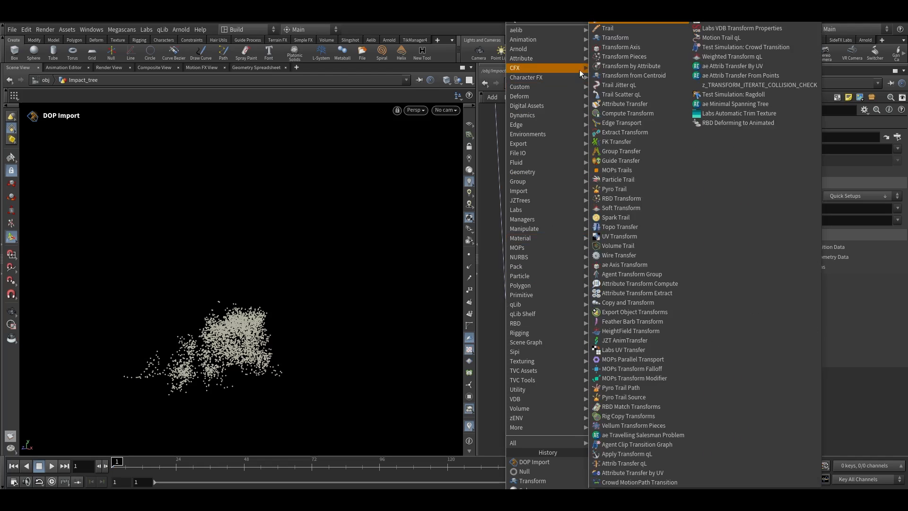
{"action": "left_click", "coordinate": [623, 66]}
{"action": "left_click", "coordinate": [559, 342]}
Connect the DOP Import points into the Transform Pieces node's template input
{"action": "middle_click_drag", "start_coordinate": [650, 302], "coordinate": [590, 273]}
{"action": "left_click", "coordinate": [579, 254]}
{"action": "left_click", "coordinate": [507, 304]}
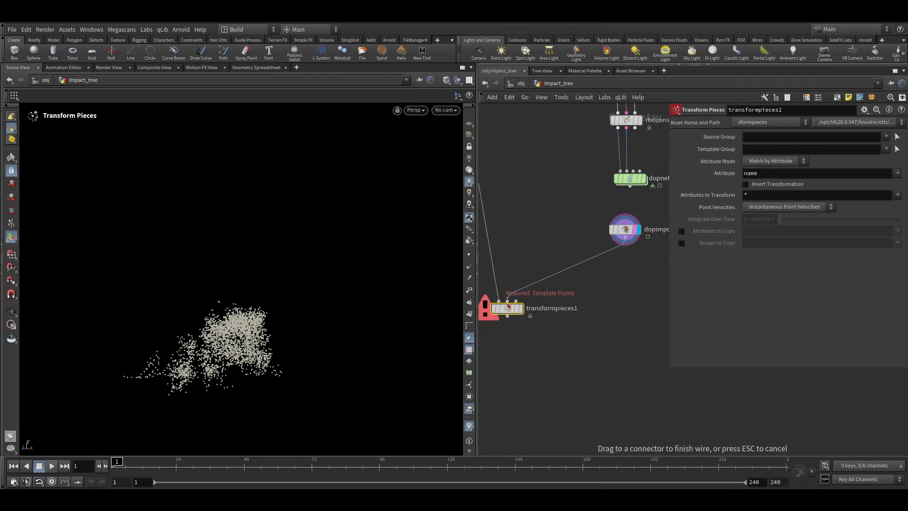
{"action": "left_click_drag", "start_coordinate": [508, 310], "coordinate": [507, 347]}
{"action": "key", "text": "Tab"}
{"action": "key", "text": "Escape"}
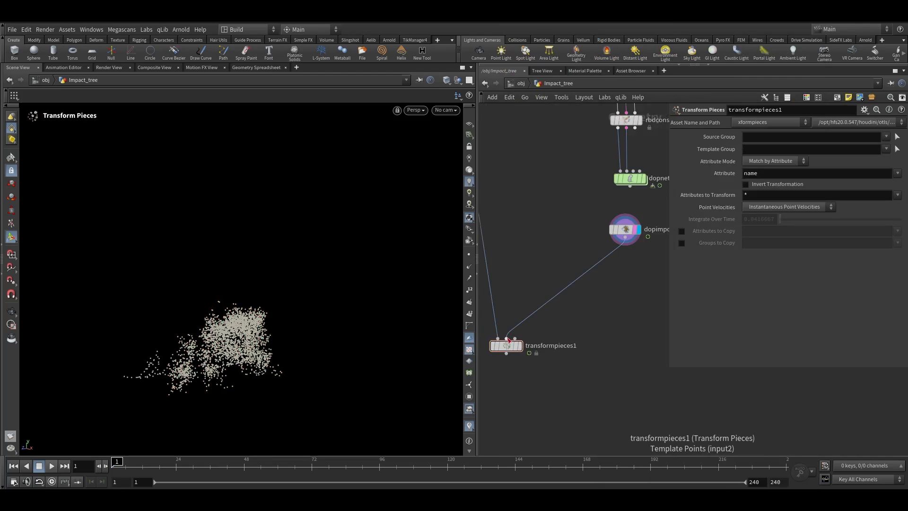
{"action": "left_click", "coordinate": [626, 229]}
{"action": "middle_click_drag", "start_coordinate": [633, 256], "coordinate": [617, 256]}
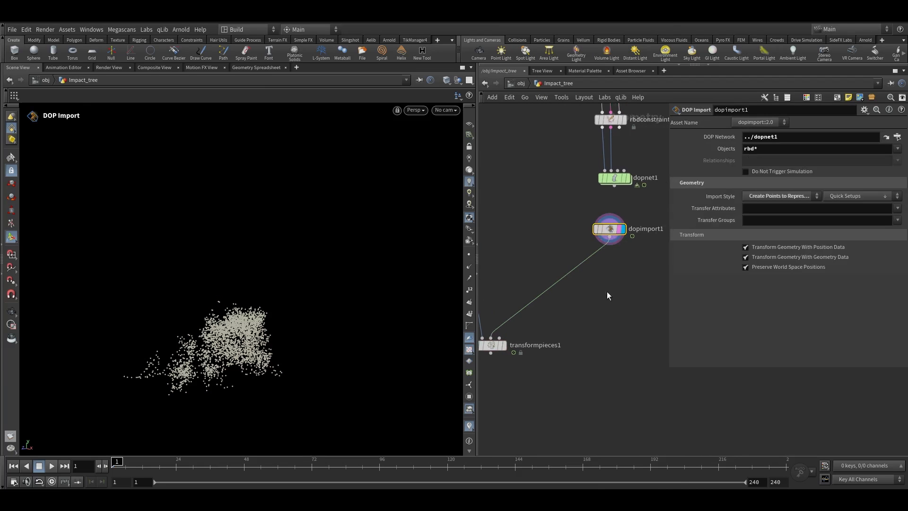
Add a Time Shift node after the DOP Import and wire it into the Transform Pieces rest points input
{"action": "key", "text": "Tab"}
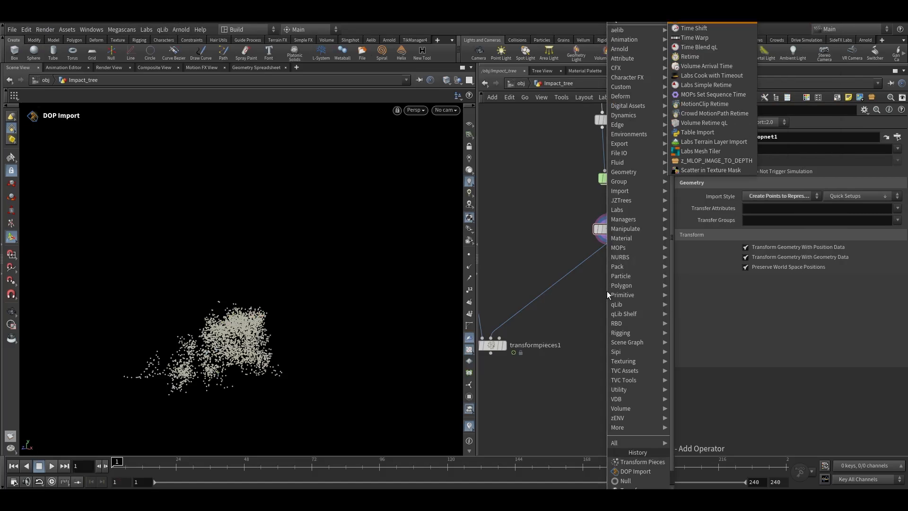
{"action": "key", "text": "Down"}
{"action": "key", "text": "Return"}
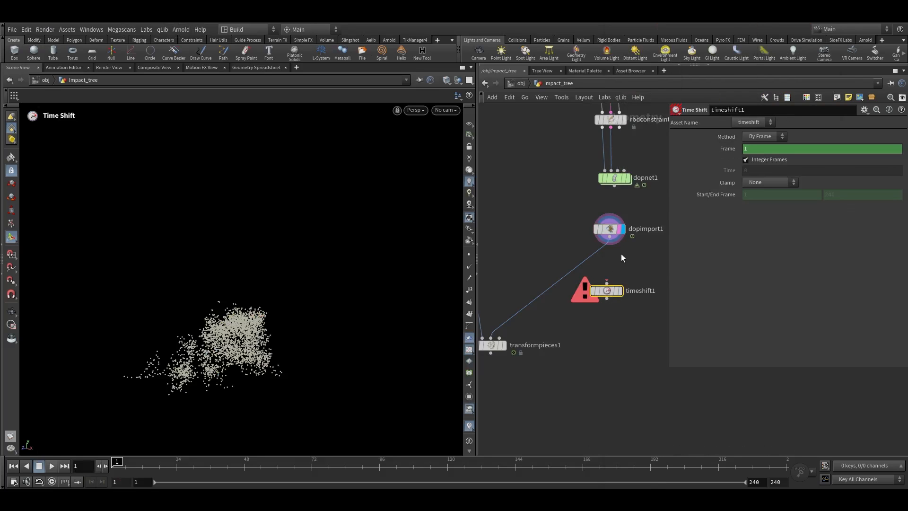
{"action": "left_click_drag", "start_coordinate": [614, 251], "coordinate": [520, 331]}
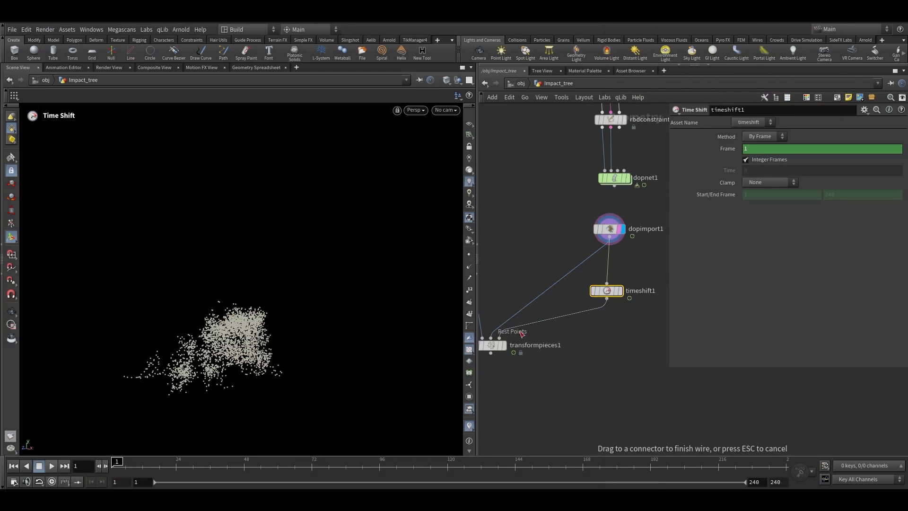
Set the Time Shift's Frame to $FSTART
{"action": "left_click", "coordinate": [736, 148]}
{"action": "double_click", "coordinate": [749, 149]}
{"action": "type", "text": "$FSTART"}
{"action": "key", "text": "Return"}
Make the Transform Pieces node the displayed output
{"action": "middle_click_drag", "start_coordinate": [541, 355], "coordinate": [625, 311]}
{"action": "scroll", "coordinate": [625, 309], "scroll_direction": "up", "scroll_amount": 3}
{"action": "left_click", "coordinate": [568, 295]}
{"action": "left_click", "coordinate": [545, 294]}
{"action": "right_click_drag", "start_coordinate": [171, 384], "coordinate": [255, 310]}
{"action": "key", "text": "shift+w"}
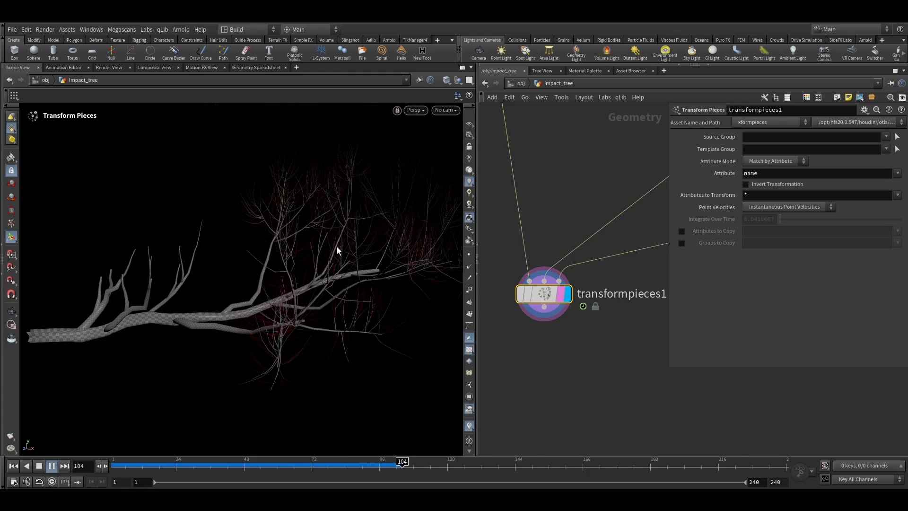
Scrub the timeline and orbit the view to inspect the transformed tree pieces
{"action": "left_click", "coordinate": [320, 464]}
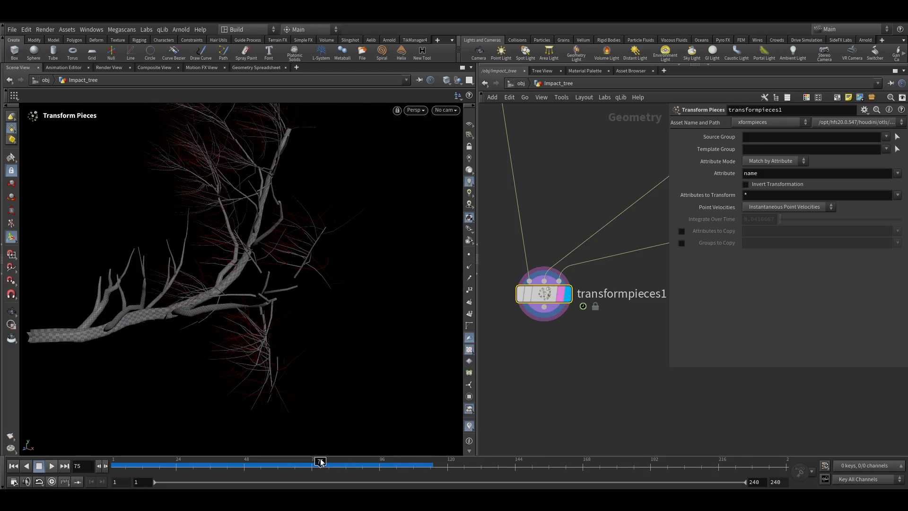
{"action": "right_click_drag", "start_coordinate": [275, 399], "coordinate": [211, 421], "text": "alt"}
{"action": "left_click", "coordinate": [120, 465]}
{"action": "left_click_drag", "start_coordinate": [119, 464], "coordinate": [117, 464]}
{"action": "scroll", "coordinate": [549, 293], "scroll_direction": "down", "scroll_amount": 5}
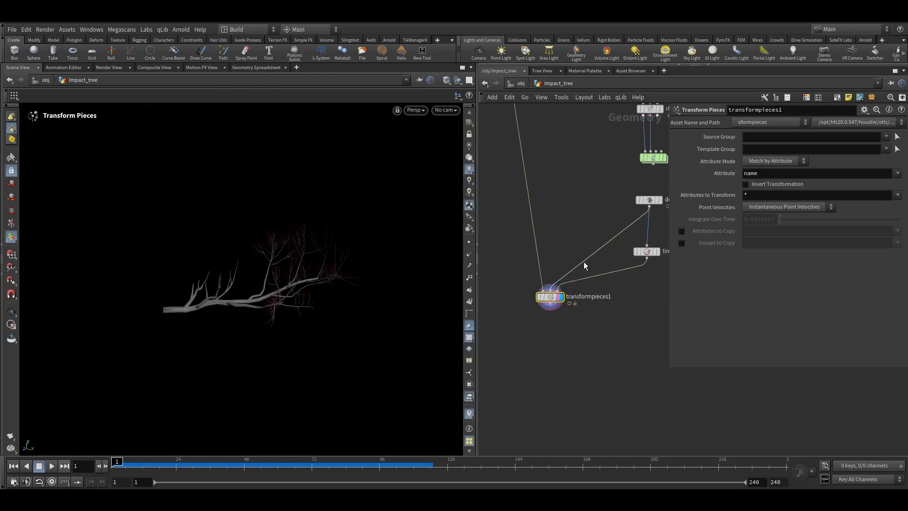
{"action": "scroll", "coordinate": [566, 289], "scroll_direction": "up", "scroll_amount": 6}
{"action": "left_click", "coordinate": [591, 247]}
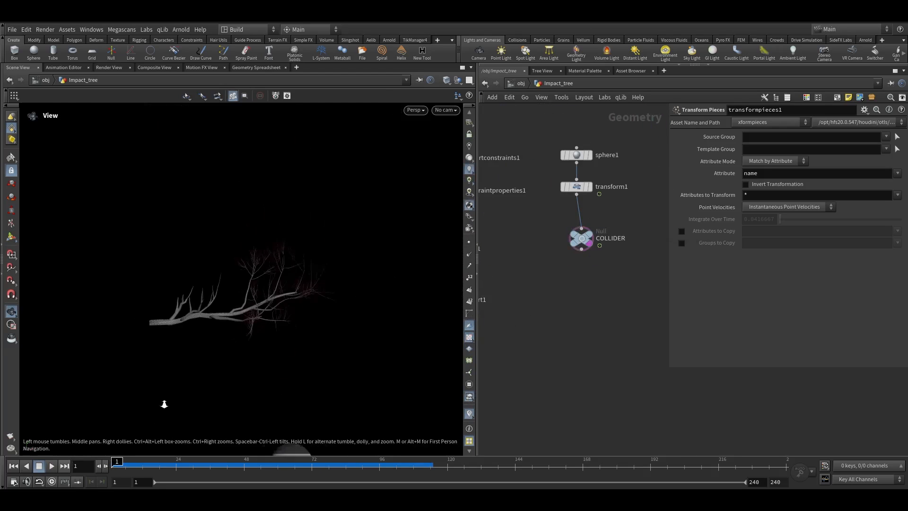
{"action": "key", "text": "Up"}
{"action": "scroll", "coordinate": [551, 271], "scroll_direction": "up", "scroll_amount": 3}
{"action": "scroll", "coordinate": [552, 271], "scroll_direction": "down", "scroll_amount": 6}
{"action": "scroll", "coordinate": [572, 296], "scroll_direction": "up", "scroll_amount": 3}
Insert a File Cache node between the DOP Import and Time Shift and save the simulation to disk
{"action": "key", "text": "Tab"}
{"action": "type", "text": "filec"}
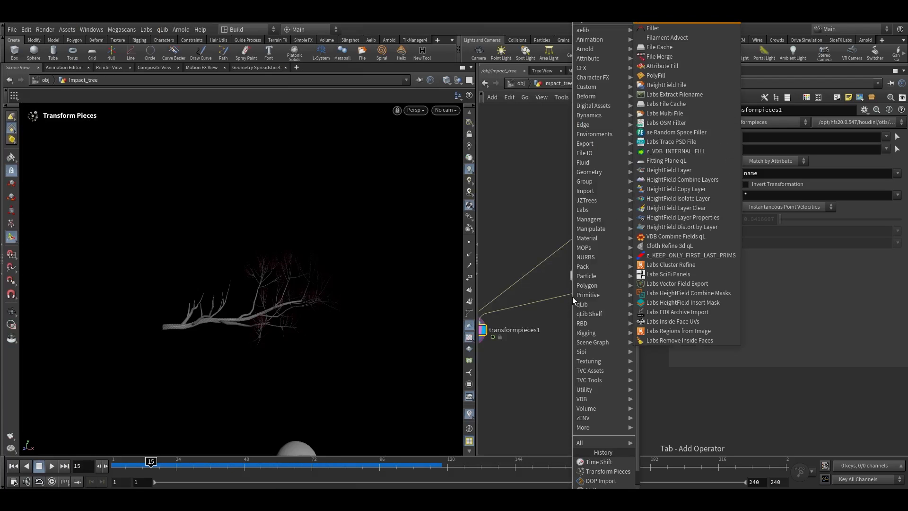
{"action": "key", "text": "Return"}
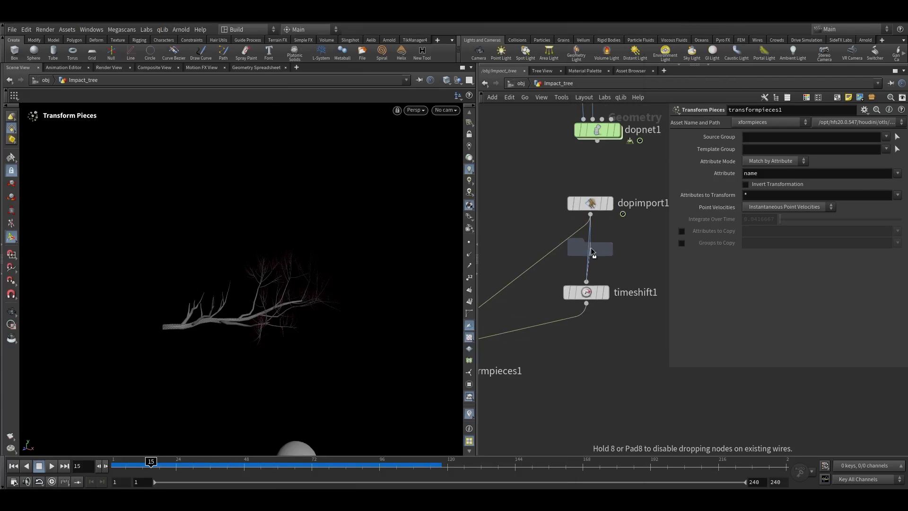
{"action": "left_click", "coordinate": [592, 247]}
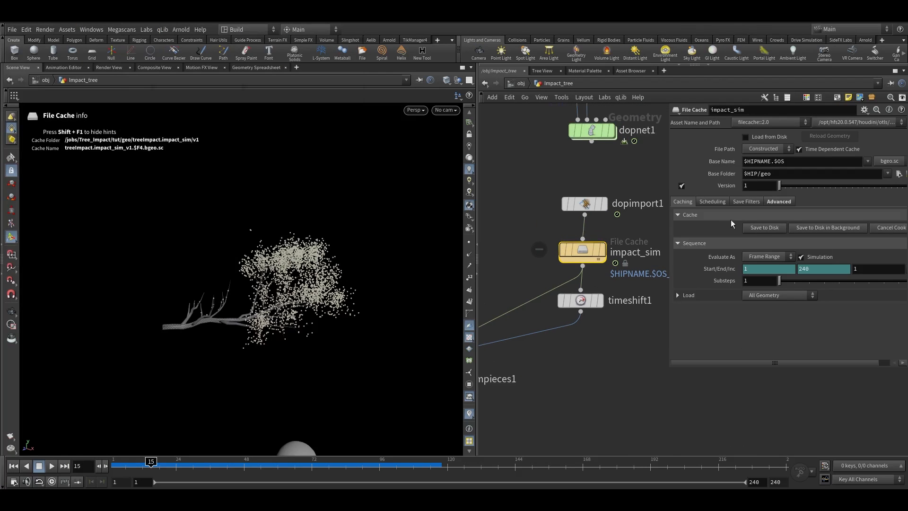
{"action": "left_click", "coordinate": [762, 229]}
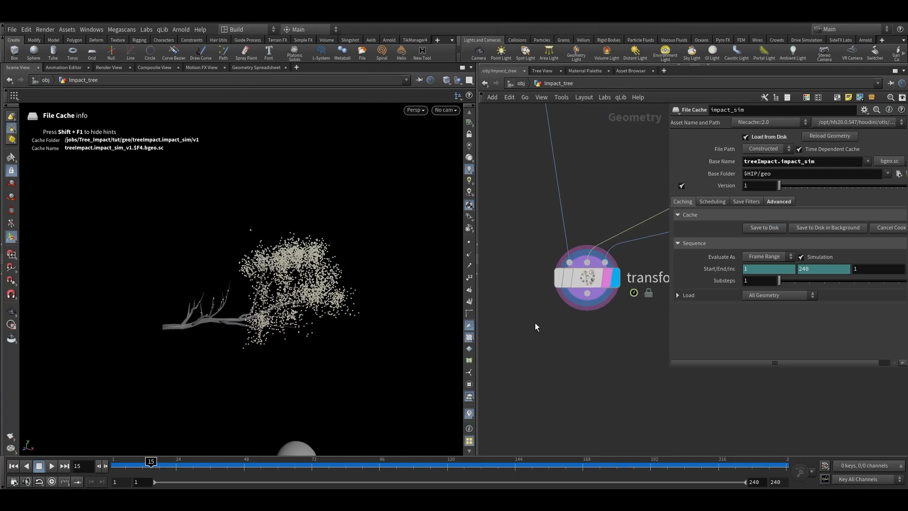
Display the Transform Pieces result and play back the cached simulation
{"action": "left_click", "coordinate": [575, 282]}
{"action": "left_click", "coordinate": [52, 467]}
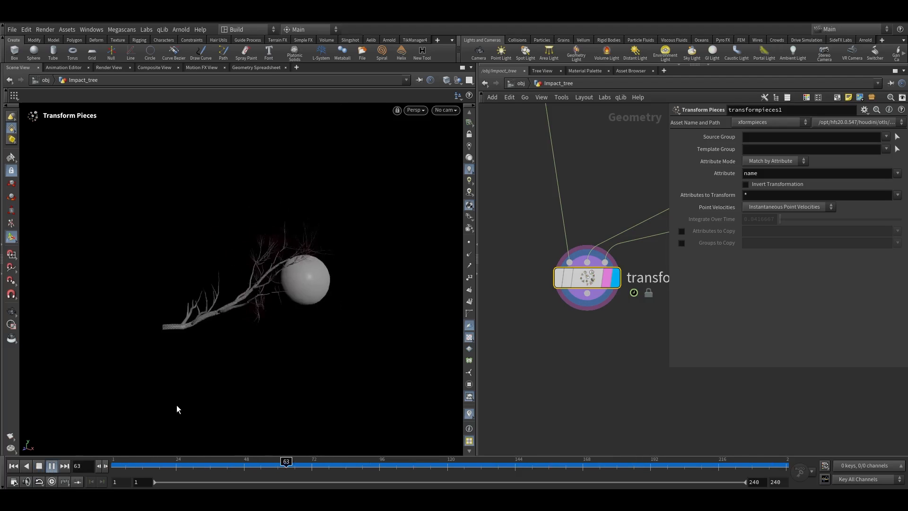
{"action": "left_click_drag", "start_coordinate": [225, 463], "coordinate": [396, 464]}
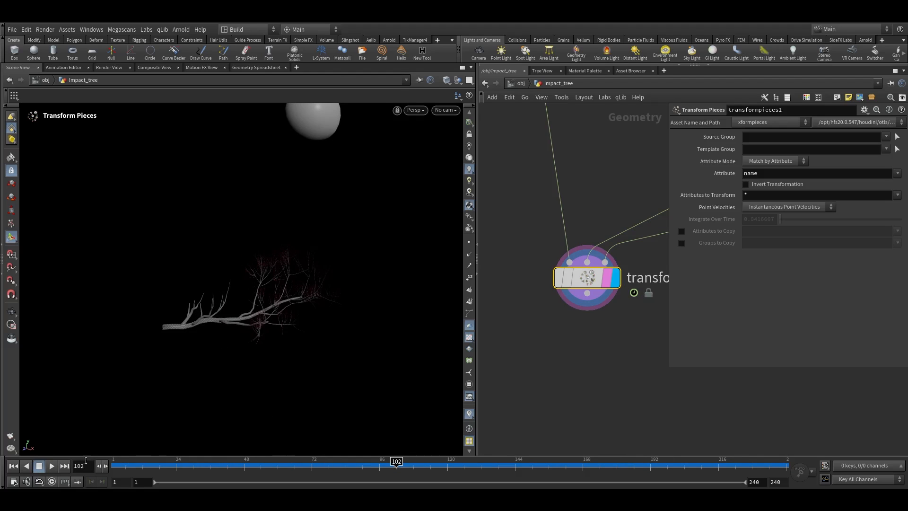
{"action": "left_click", "coordinate": [51, 466]}
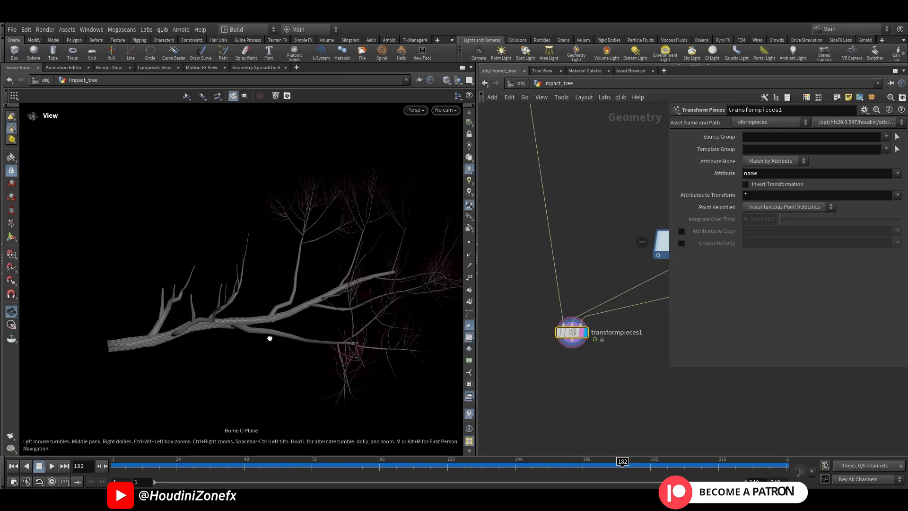
Scrub the timeline and orbit the viewport to inspect the transformed branch pieces up close
{"action": "left_click_drag", "start_coordinate": [302, 465], "coordinate": [312, 465]}
{"action": "right_click_drag", "start_coordinate": [296, 302], "coordinate": [334, 298], "text": "alt"}
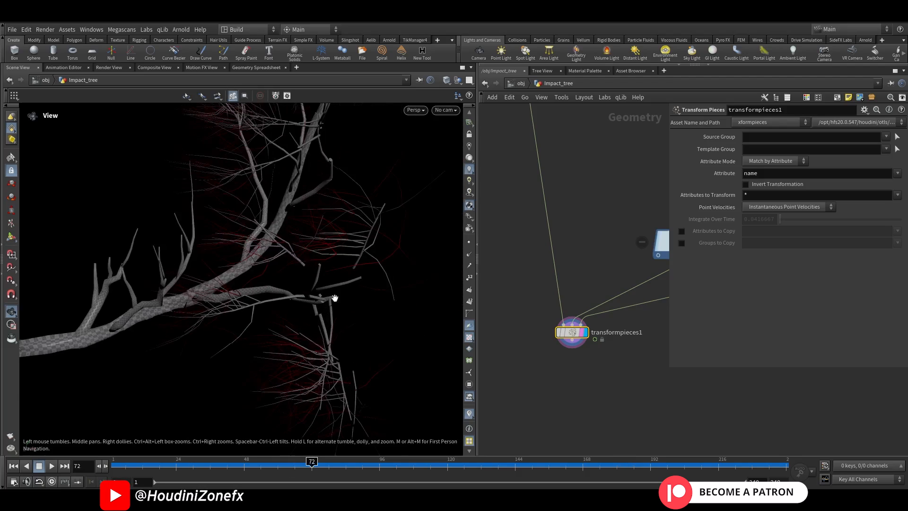
{"action": "left_click_drag", "start_coordinate": [334, 298], "coordinate": [386, 292], "text": "alt"}
{"action": "right_click_drag", "start_coordinate": [386, 292], "coordinate": [336, 304], "text": "alt"}
{"action": "left_click_drag", "start_coordinate": [337, 304], "coordinate": [322, 285], "text": "alt"}
{"action": "right_click_drag", "start_coordinate": [322, 286], "coordinate": [294, 280], "text": "alt"}
{"action": "left_click_drag", "start_coordinate": [294, 280], "coordinate": [440, 280], "text": "alt"}
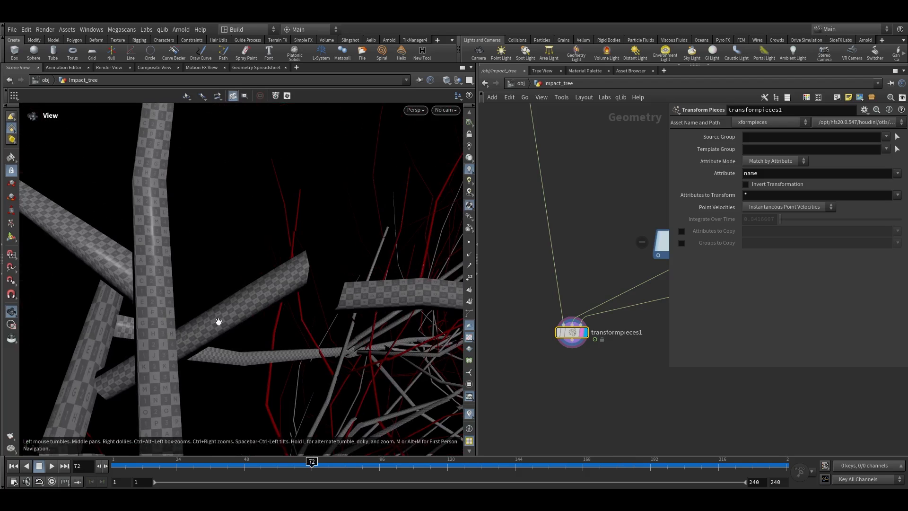
{"action": "right_click_drag", "start_coordinate": [342, 283], "coordinate": [292, 350], "text": "alt"}
{"action": "left_click_drag", "start_coordinate": [292, 350], "coordinate": [409, 272], "text": "alt"}
{"action": "right_click_drag", "start_coordinate": [409, 272], "coordinate": [223, 302], "text": "alt"}
{"action": "left_click_drag", "start_coordinate": [359, 288], "coordinate": [128, 250], "text": "alt"}
Add a Wrap node to the network below the Transform Pieces node
{"action": "middle_click_drag", "start_coordinate": [565, 368], "coordinate": [605, 368]}
{"action": "scroll", "coordinate": [570, 352], "scroll_direction": "down", "scroll_amount": 5}
{"action": "scroll", "coordinate": [573, 227], "scroll_direction": "up", "scroll_amount": 4}
{"action": "scroll", "coordinate": [578, 234], "scroll_direction": "up", "scroll_amount": 2}
{"action": "left_click_drag", "start_coordinate": [582, 245], "coordinate": [493, 236]}
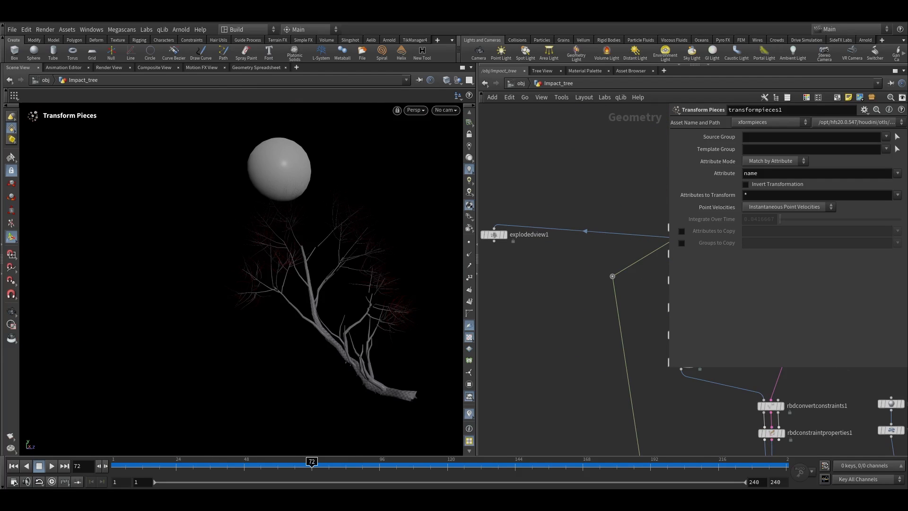
{"action": "key", "text": "h"}
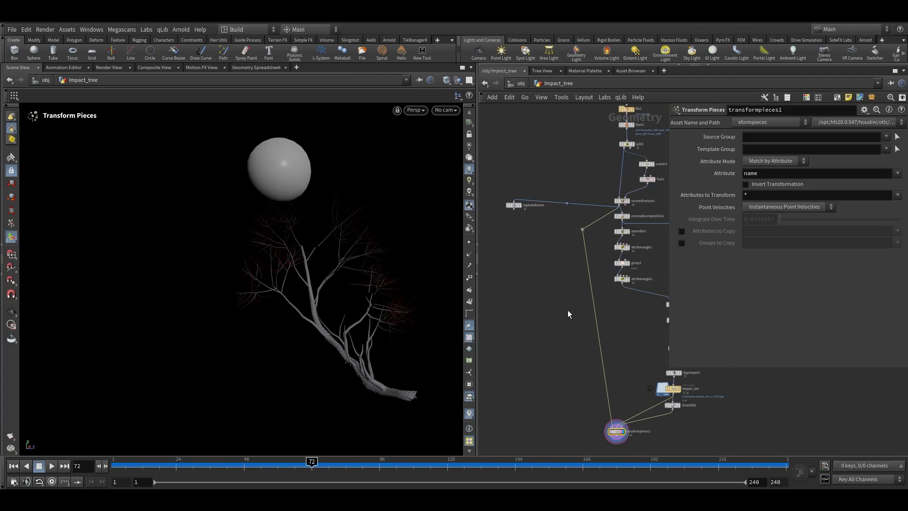
{"action": "key", "text": "Tab"}
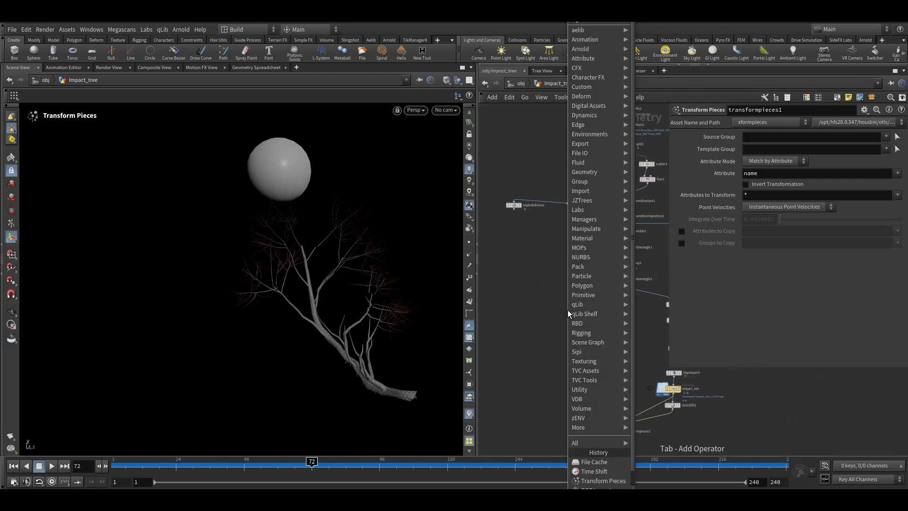
{"action": "mouse_move", "coordinate": [596, 48]}
{"action": "left_click", "coordinate": [640, 21]}
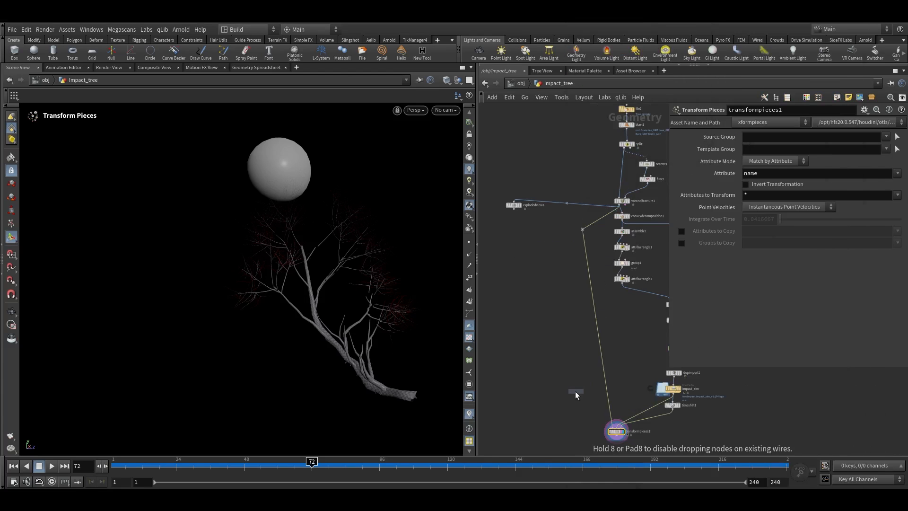
{"action": "middle_click_drag", "start_coordinate": [580, 387], "coordinate": [576, 341]}
{"action": "left_click", "coordinate": [558, 412]}
{"action": "left_click_drag", "start_coordinate": [558, 412], "coordinate": [550, 437]}
{"action": "middle_click_drag", "start_coordinate": [544, 241], "coordinate": [545, 319]}
{"action": "scroll", "coordinate": [609, 182], "scroll_direction": "up", "scroll_amount": 2}
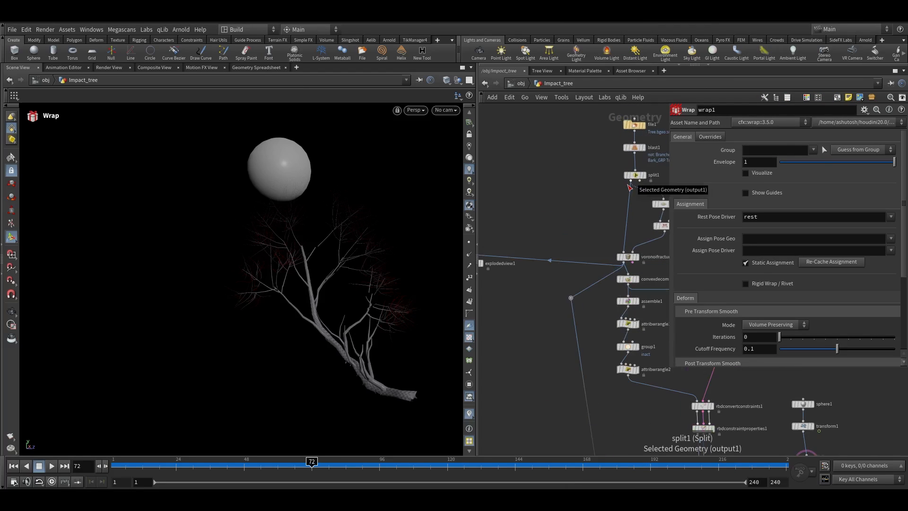
Wire the Transform Pieces output into an input of the Wrap node
{"action": "middle_click_drag", "start_coordinate": [523, 237], "coordinate": [586, 210]}
{"action": "left_click_drag", "start_coordinate": [541, 238], "coordinate": [511, 248]}
{"action": "middle_click_drag", "start_coordinate": [631, 198], "coordinate": [577, 207]}
{"action": "left_click", "coordinate": [646, 166]}
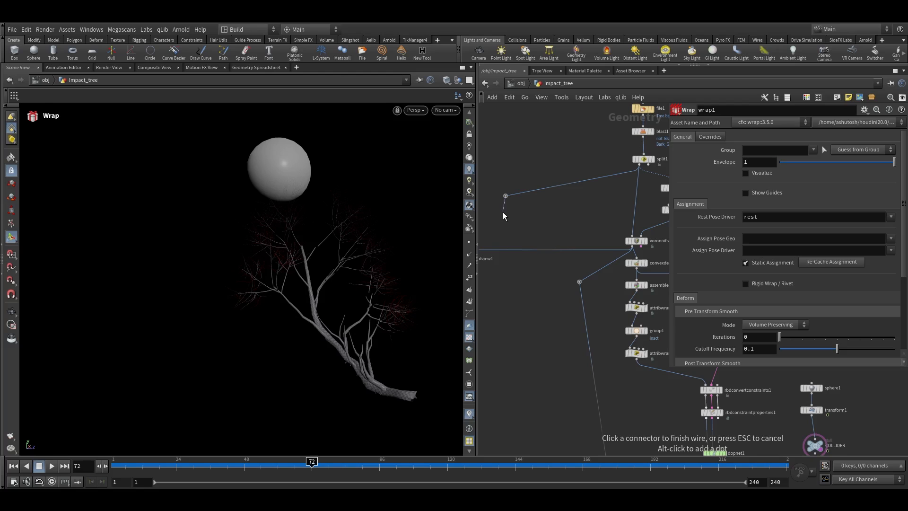
{"action": "middle_click_drag", "start_coordinate": [495, 357], "coordinate": [515, 190]}
{"action": "middle_click_drag", "start_coordinate": [523, 350], "coordinate": [529, 204]}
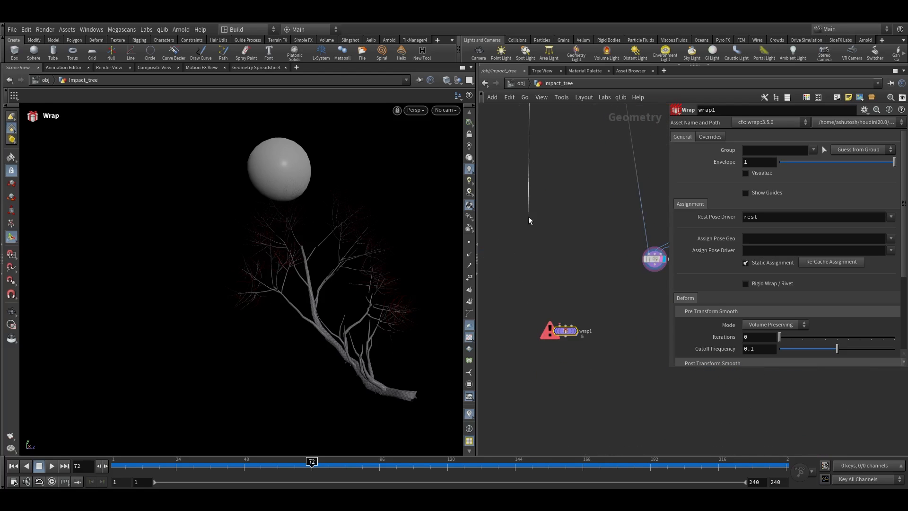
{"action": "left_click", "coordinate": [550, 315]}
{"action": "scroll", "coordinate": [554, 322], "scroll_direction": "up", "scroll_amount": 3}
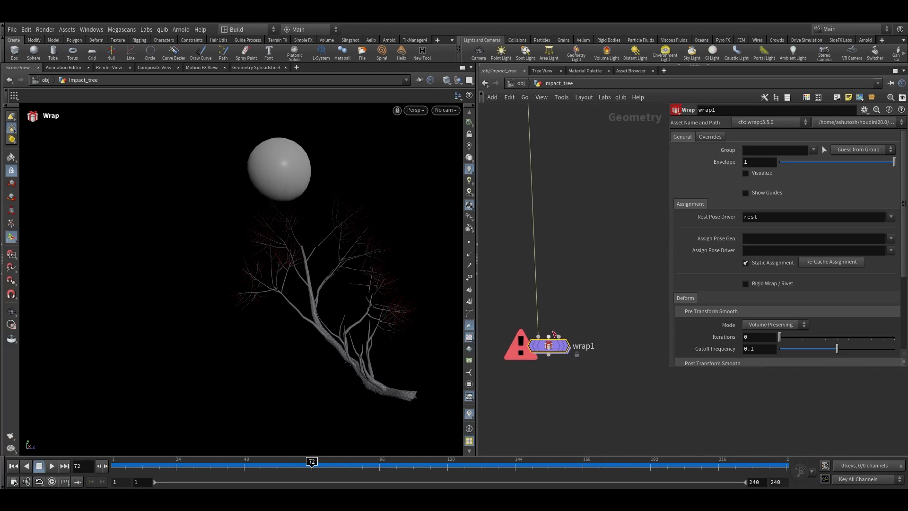
{"action": "left_click", "coordinate": [549, 336]}
{"action": "middle_click_drag", "start_coordinate": [602, 276], "coordinate": [542, 291]}
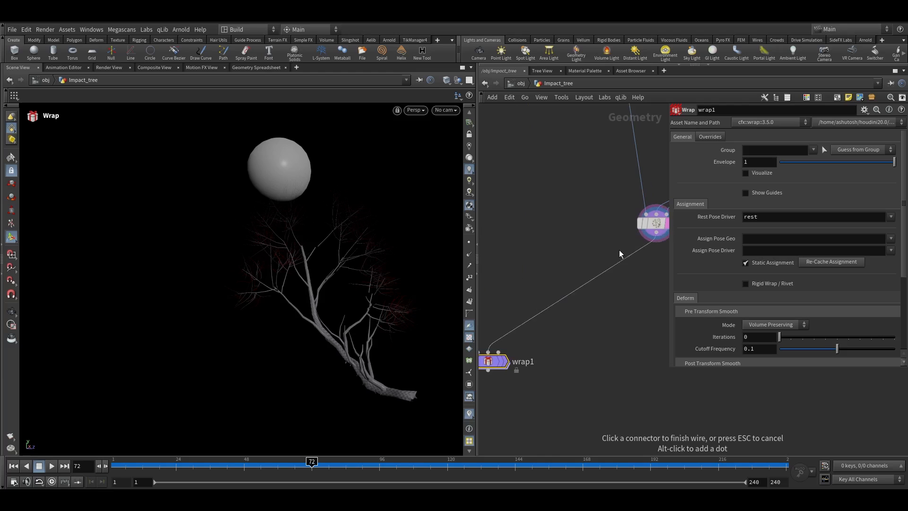
{"action": "left_click", "coordinate": [627, 243]}
{"action": "scroll", "coordinate": [592, 288], "scroll_direction": "down", "scroll_amount": 4}
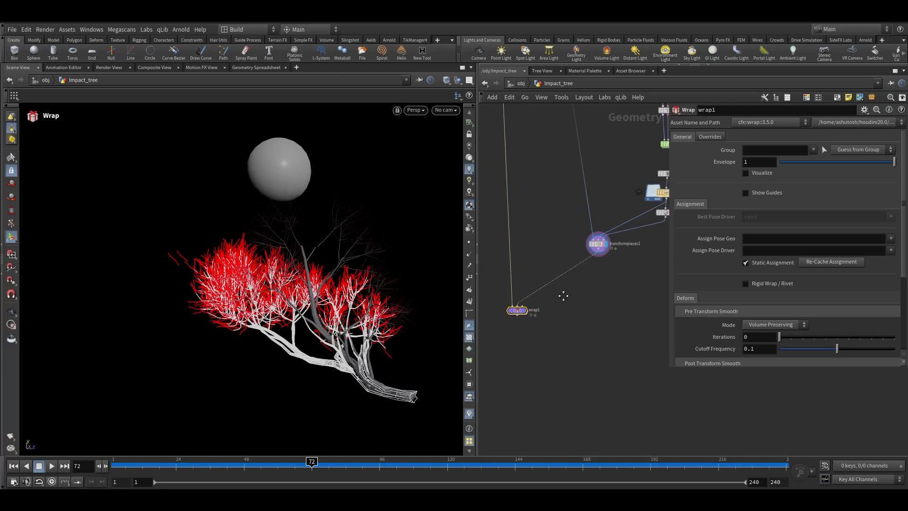
{"action": "scroll", "coordinate": [520, 295], "scroll_direction": "up", "scroll_amount": 3}
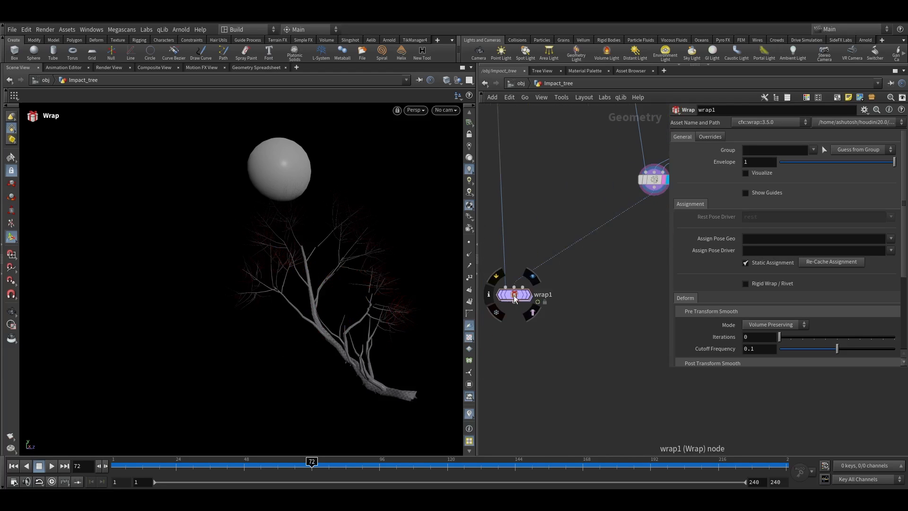
{"action": "scroll", "coordinate": [556, 259], "scroll_direction": "down", "scroll_amount": 3}
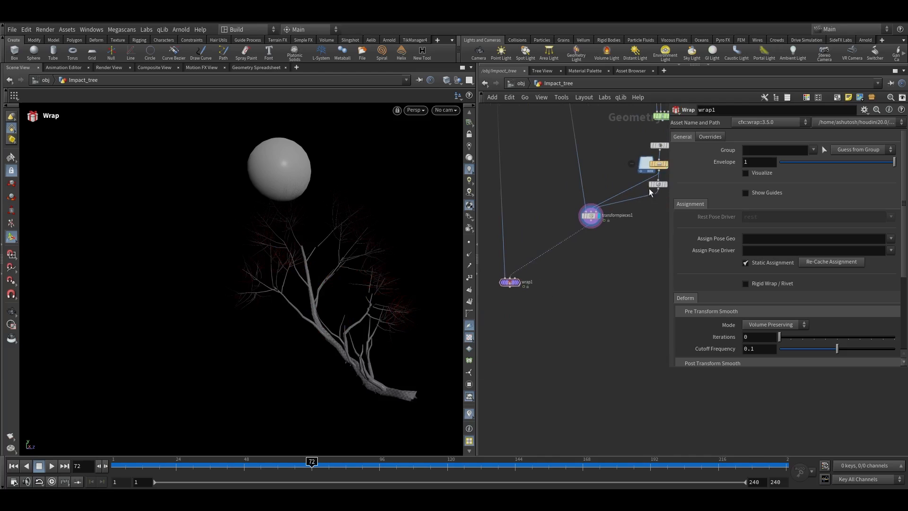
Duplicate the Time Shift node and connect it between Transform Pieces and another Wrap input
{"action": "left_click_drag", "start_coordinate": [661, 188], "coordinate": [626, 259], "text": "alt"}
{"action": "scroll", "coordinate": [563, 269], "scroll_direction": "up", "scroll_amount": 3}
{"action": "left_click_drag", "start_coordinate": [495, 289], "coordinate": [512, 299]}
{"action": "left_click_drag", "start_coordinate": [602, 208], "coordinate": [549, 256]}
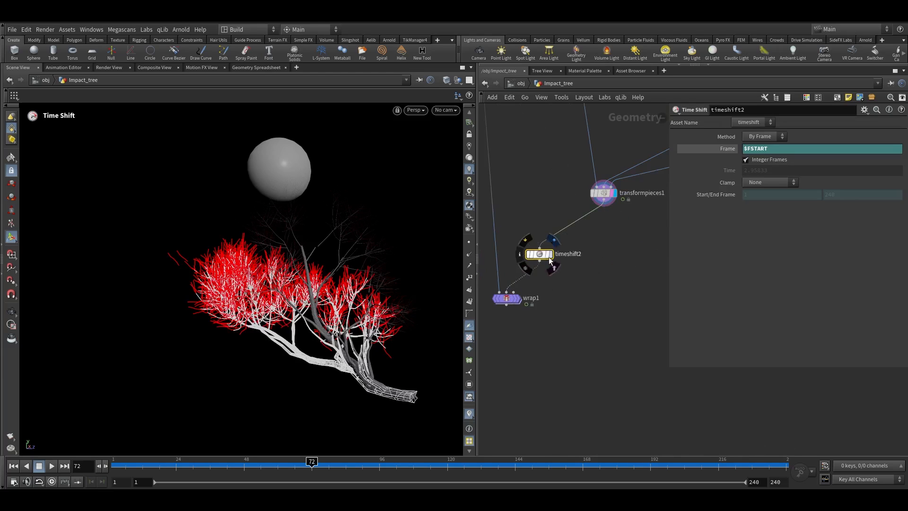
{"action": "left_click", "coordinate": [514, 292]}
{"action": "scroll", "coordinate": [517, 300], "scroll_direction": "up", "scroll_amount": 3}
{"action": "left_click", "coordinate": [512, 301]}
Scrub the timeline and orbit the viewport to examine the Wrap result on the tree
{"action": "left_click_drag", "start_coordinate": [165, 461], "coordinate": [351, 438]}
{"action": "key", "text": "space+g"}
{"action": "left_click_drag", "start_coordinate": [336, 383], "coordinate": [375, 285]}
{"action": "scroll", "coordinate": [264, 290], "scroll_direction": "up", "scroll_amount": 4}
{"action": "left_click_drag", "start_coordinate": [253, 462], "coordinate": [323, 462]}
{"action": "key", "text": "space"}
{"action": "left_click_drag", "start_coordinate": [263, 409], "coordinate": [281, 364]}
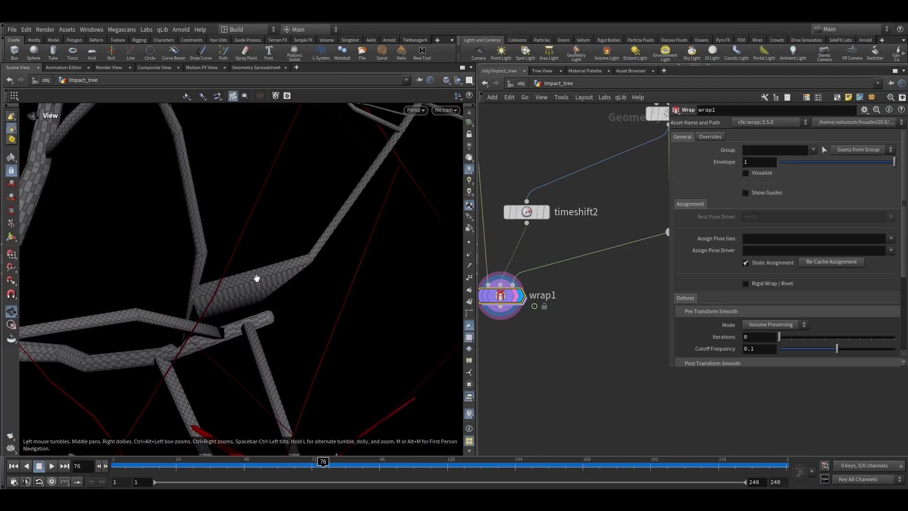
{"action": "key", "text": "Return"}
{"action": "scroll", "coordinate": [496, 292], "scroll_direction": "down", "scroll_amount": 3}
Open the Wrap node's Overrides settings and check its geometry attribute info
{"action": "left_click", "coordinate": [709, 137]}
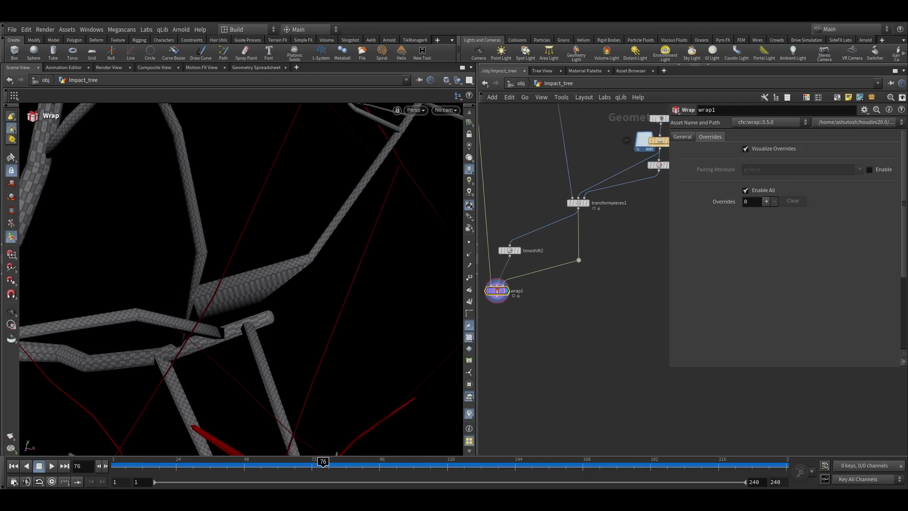
{"action": "middle_click_drag", "start_coordinate": [604, 311], "coordinate": [649, 309]}
{"action": "left_click_drag", "start_coordinate": [573, 310], "coordinate": [530, 286]}
{"action": "middle_click_drag", "start_coordinate": [622, 287], "coordinate": [573, 344]}
{"action": "scroll", "coordinate": [583, 261], "scroll_direction": "up", "scroll_amount": 1}
{"action": "middle_click", "coordinate": [583, 260]}
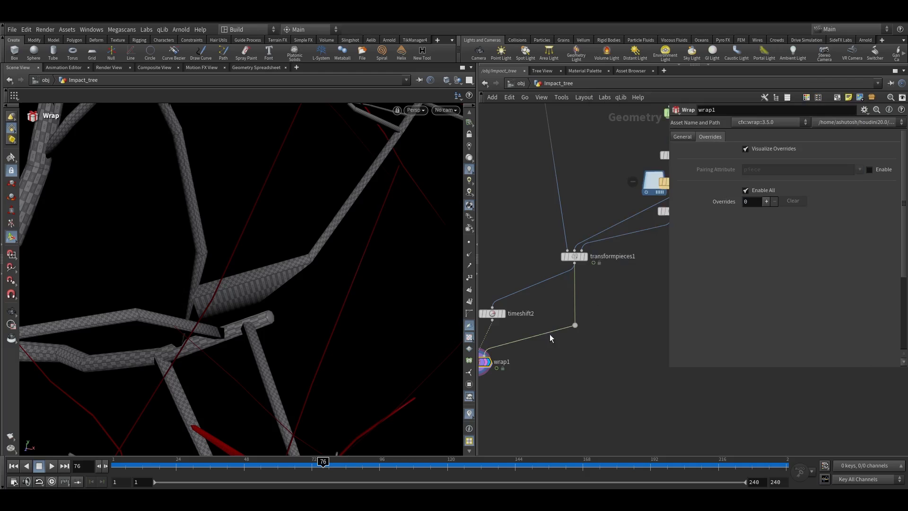
{"action": "middle_click_drag", "start_coordinate": [550, 333], "coordinate": [647, 281]}
{"action": "middle_click", "coordinate": [573, 318]}
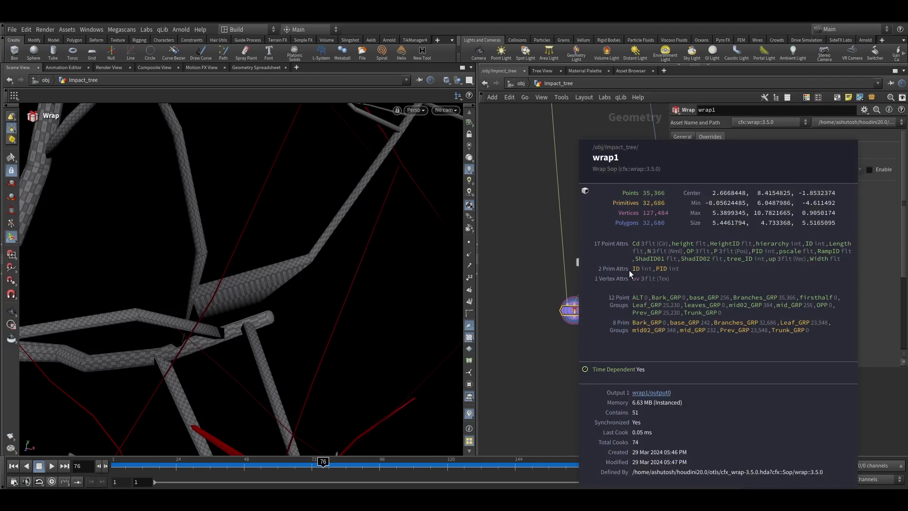
{"action": "middle_click_drag", "start_coordinate": [600, 347], "coordinate": [538, 356]}
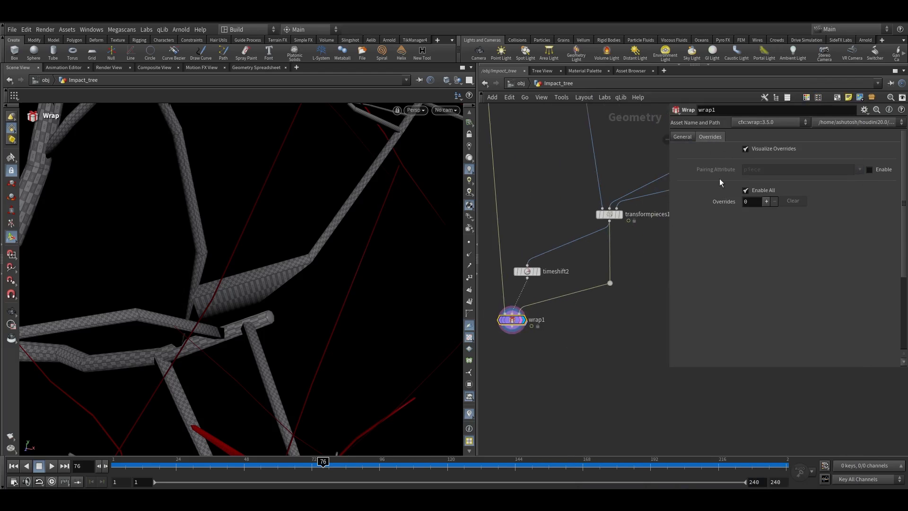
Enable the Wrap pairing attribute and set it to ID
{"action": "left_click", "coordinate": [881, 173]}
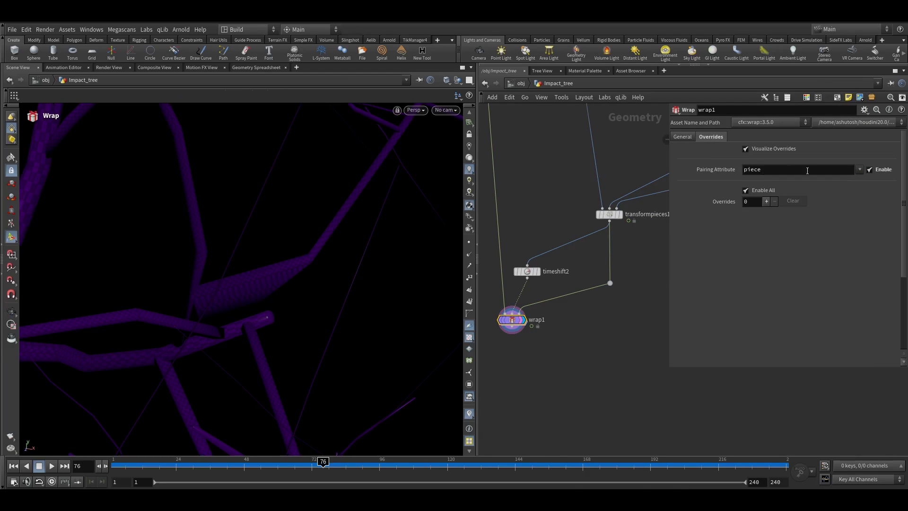
{"action": "left_click", "coordinate": [860, 170]}
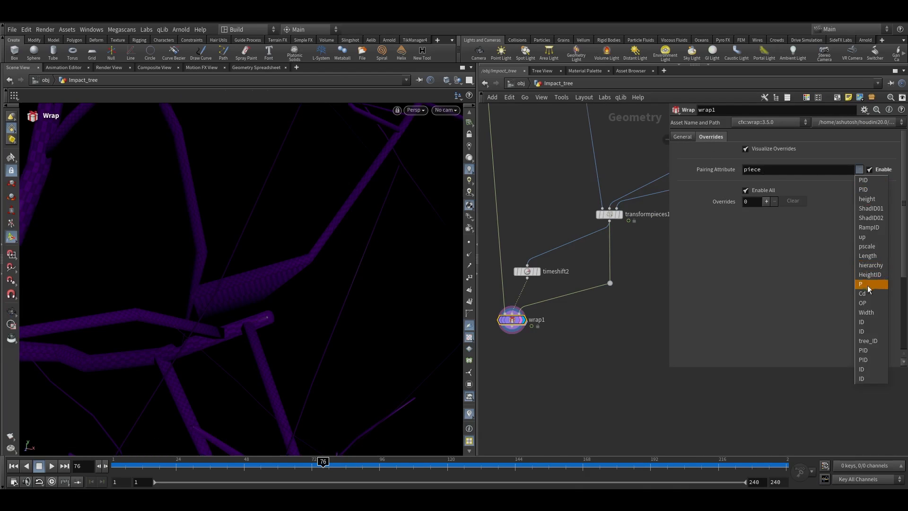
{"action": "left_click", "coordinate": [868, 332]}
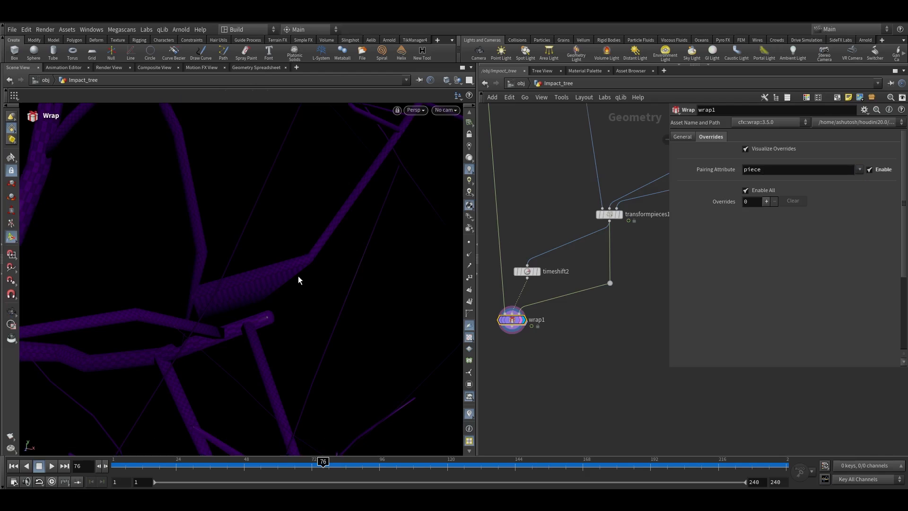
Orbit the viewport and check the Transform Pieces node's attribute info
{"action": "right_click_drag", "start_coordinate": [307, 256], "coordinate": [241, 369], "text": "alt"}
{"action": "left_click_drag", "start_coordinate": [240, 313], "coordinate": [341, 289], "text": "alt"}
{"action": "scroll", "coordinate": [557, 314], "scroll_direction": "down", "scroll_amount": 2}
{"action": "mouse_move", "coordinate": [587, 268]}
{"action": "middle_mouse_down"}
{"action": "mouse_move", "coordinate": [572, 298]}
{"action": "mouse_move", "coordinate": [598, 280]}
{"action": "middle_mouse_up"}
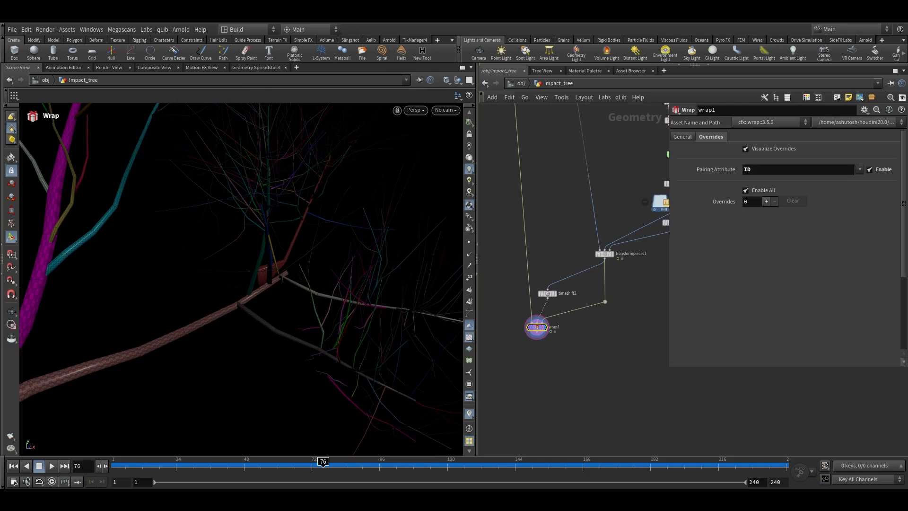
{"action": "scroll", "coordinate": [600, 262], "scroll_direction": "up", "scroll_amount": 3}
{"action": "middle_click", "coordinate": [605, 247]}
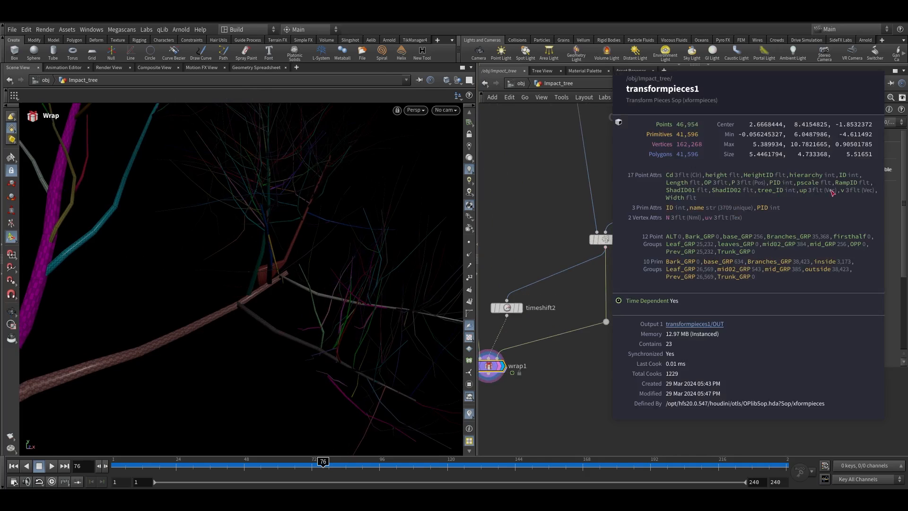
Add an Attribute Delete node and set it to delete the ID and PID point attributes
{"action": "key", "text": "Tab"}
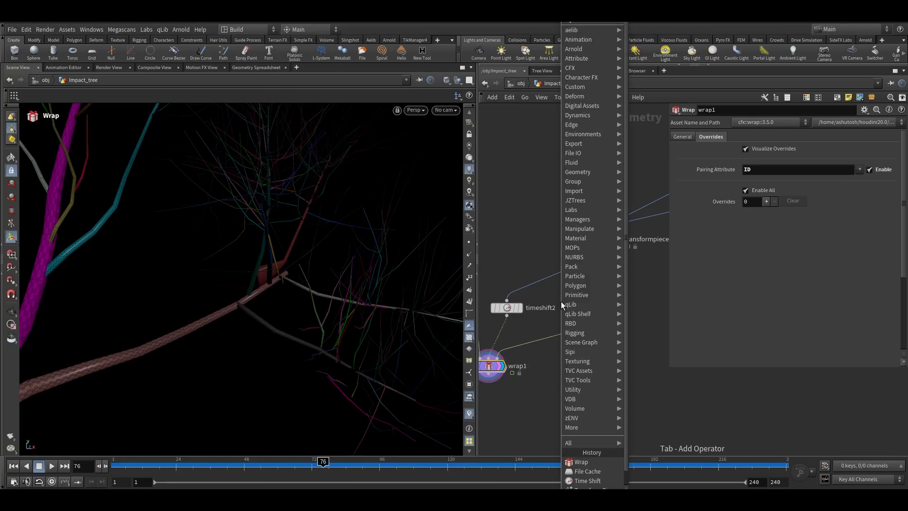
{"action": "type", "text": "attdel"}
{"action": "key", "text": "Return"}
{"action": "left_click", "coordinate": [604, 276]}
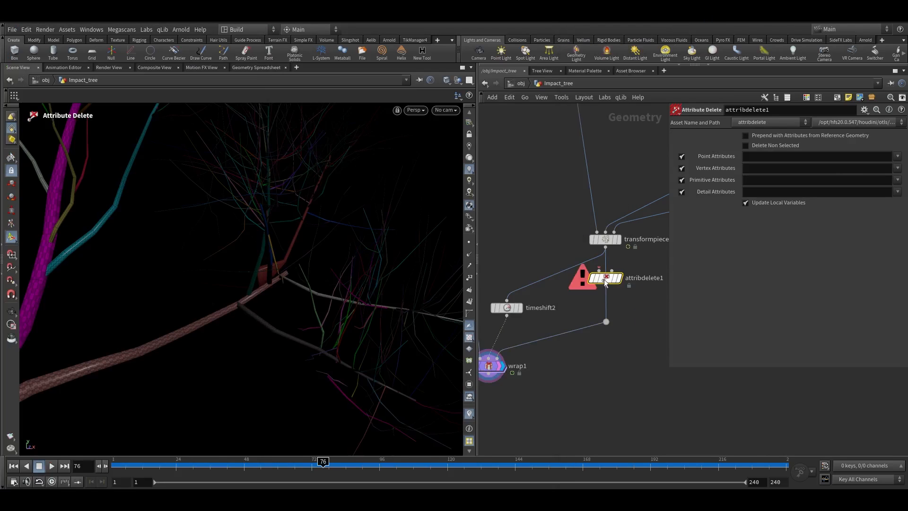
{"action": "scroll", "coordinate": [596, 275], "scroll_direction": "up", "scroll_amount": 3}
{"action": "left_click", "coordinate": [643, 280]}
{"action": "left_click_drag", "start_coordinate": [613, 279], "coordinate": [608, 286]}
{"action": "left_click_drag", "start_coordinate": [549, 263], "coordinate": [606, 292]}
{"action": "left_click", "coordinate": [897, 155]}
{"action": "left_click", "coordinate": [875, 186]}
{"action": "left_click", "coordinate": [897, 156]}
{"action": "left_click", "coordinate": [877, 215]}
Connect the Attribute Delete node into the Wrap node's first input and display the Wrap result
{"action": "scroll", "coordinate": [568, 331], "scroll_direction": "down", "scroll_amount": 3}
{"action": "middle_click_drag", "start_coordinate": [531, 349], "coordinate": [603, 321]}
{"action": "middle_click_drag", "start_coordinate": [649, 289], "coordinate": [616, 297]}
{"action": "left_click_drag", "start_coordinate": [639, 284], "coordinate": [513, 264], "text": "alt"}
{"action": "middle_click_drag", "start_coordinate": [566, 306], "coordinate": [591, 265]}
{"action": "scroll", "coordinate": [533, 222], "scroll_direction": "up", "scroll_amount": 1}
{"action": "key", "text": "r"}
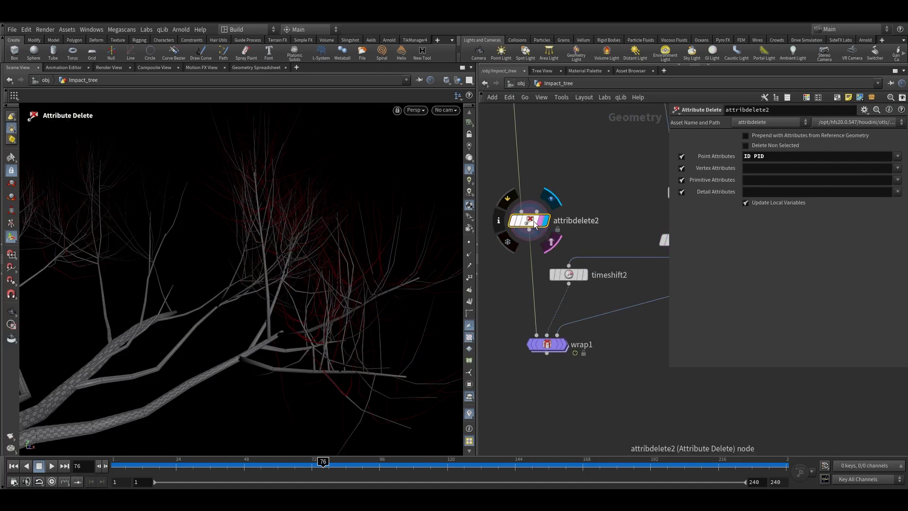
{"action": "middle_click", "coordinate": [535, 224]}
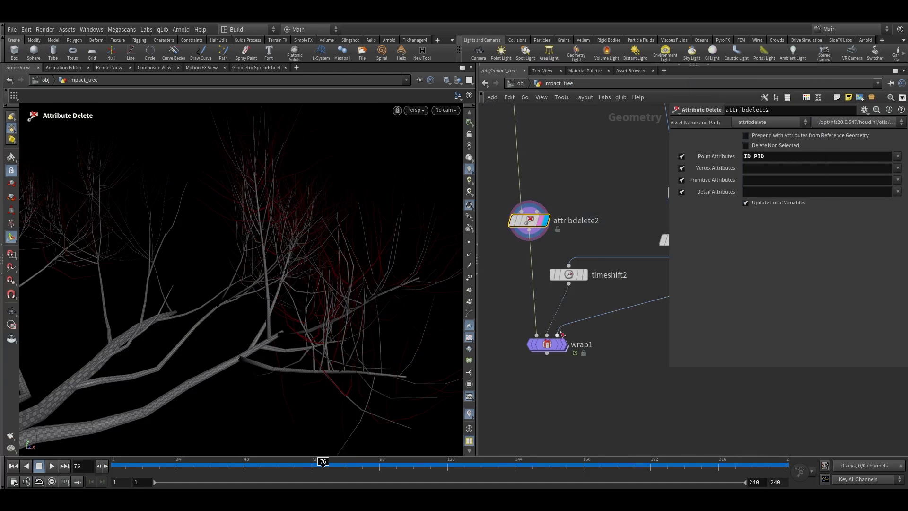
{"action": "left_click", "coordinate": [563, 345]}
Set the Wrap node's Pre Transform Smooth mode to Laplacian
{"action": "left_click_drag", "start_coordinate": [212, 285], "coordinate": [239, 282], "text": "alt"}
{"action": "key", "text": "space+g"}
{"action": "right_click_drag", "start_coordinate": [227, 278], "coordinate": [330, 241], "text": "alt"}
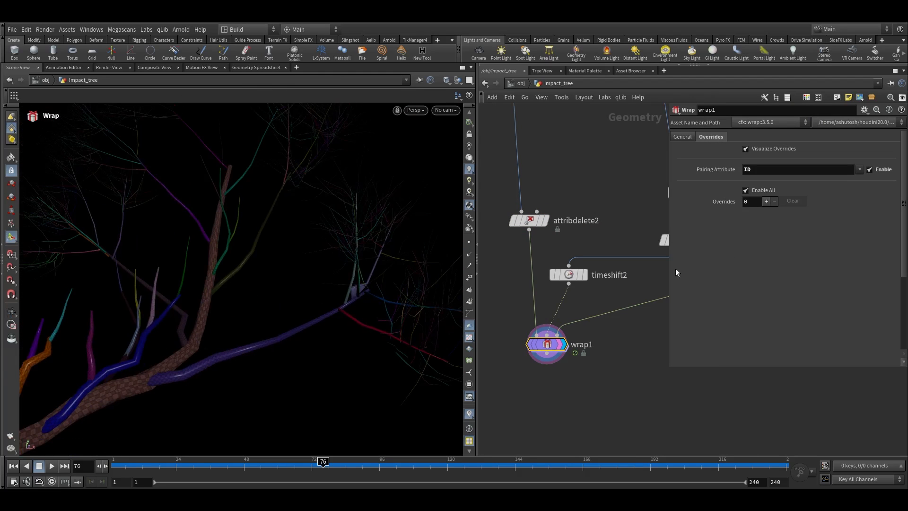
{"action": "left_click", "coordinate": [683, 138]}
{"action": "right_click_drag", "start_coordinate": [133, 342], "coordinate": [419, 243], "text": "alt"}
{"action": "middle_click_drag", "start_coordinate": [419, 243], "coordinate": [279, 251], "text": "alt"}
{"action": "right_click_drag", "start_coordinate": [279, 251], "coordinate": [402, 217], "text": "alt"}
{"action": "mouse_move", "coordinate": [784, 337]}
{"action": "left_mouse_down"}
{"action": "mouse_move", "coordinate": [804, 339]}
{"action": "mouse_move", "coordinate": [785, 342]}
{"action": "mouse_move", "coordinate": [794, 341]}
{"action": "left_mouse_up"}
{"action": "left_click", "coordinate": [776, 327]}
{"action": "left_click", "coordinate": [771, 334]}
Orbit the viewport and play back the wrapped tree animation
{"action": "left_click_drag", "start_coordinate": [262, 275], "coordinate": [243, 306]}
{"action": "key", "text": "Escape"}
{"action": "right_click_drag", "start_coordinate": [243, 307], "coordinate": [180, 367]}
{"action": "left_click_drag", "start_coordinate": [180, 367], "coordinate": [256, 287]}
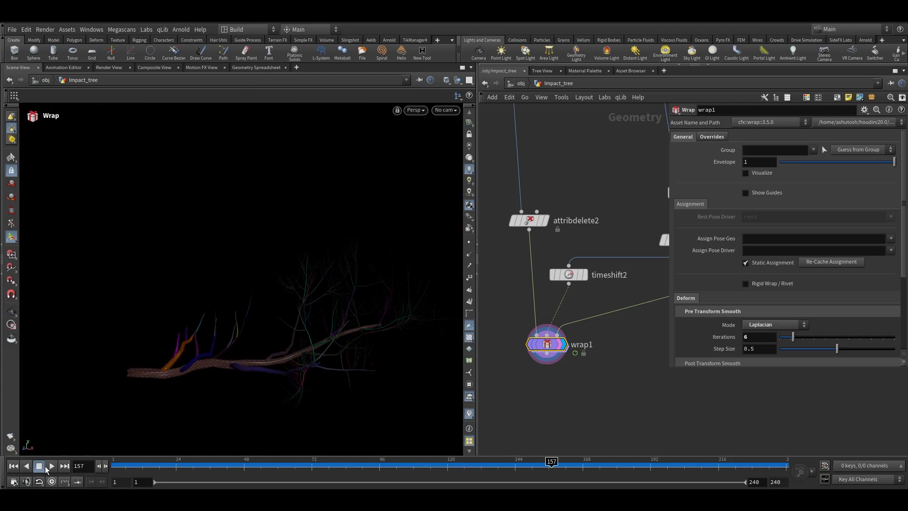
{"action": "left_click", "coordinate": [47, 465]}
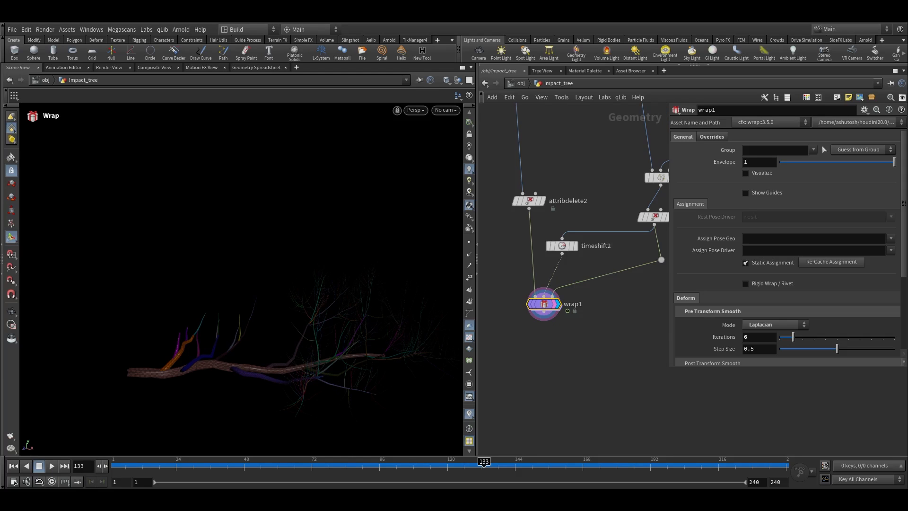
{"action": "scroll", "coordinate": [529, 321], "scroll_direction": "up", "scroll_amount": 4}
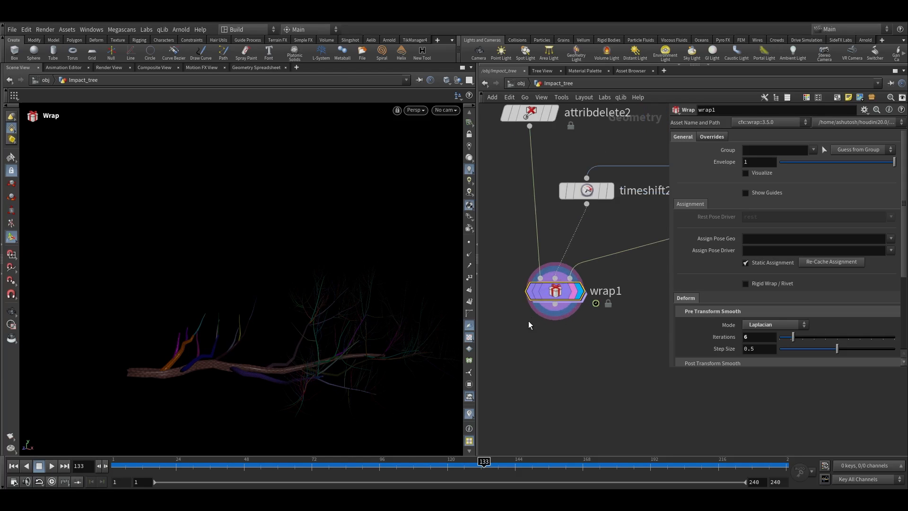
Append a Null node below the Wrap node
{"action": "left_click_drag", "start_coordinate": [549, 336], "coordinate": [554, 351]}
{"action": "key", "text": "Tab"}
{"action": "type", "text": "null"}
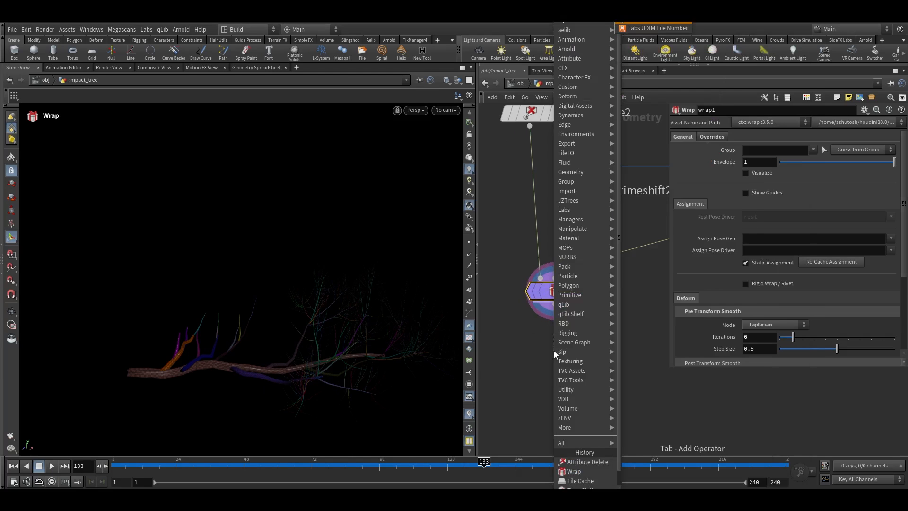
{"action": "key", "text": "Return"}
{"action": "left_click_drag", "start_coordinate": [351, 313], "coordinate": [270, 255]}
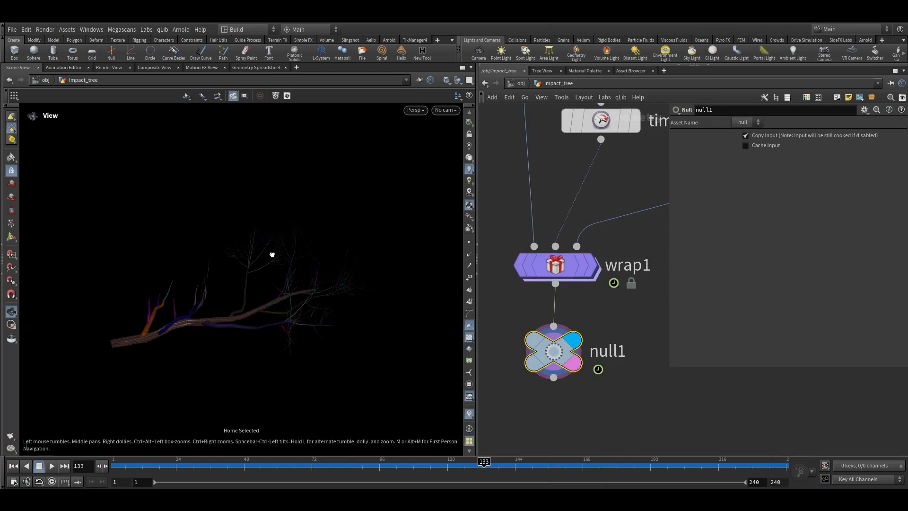
{"action": "right_click_drag", "start_coordinate": [270, 256], "coordinate": [361, 220]}
{"action": "scroll", "coordinate": [586, 346], "scroll_direction": "down", "scroll_amount": 4}
{"action": "scroll", "coordinate": [595, 334], "scroll_direction": "down", "scroll_amount": 2}
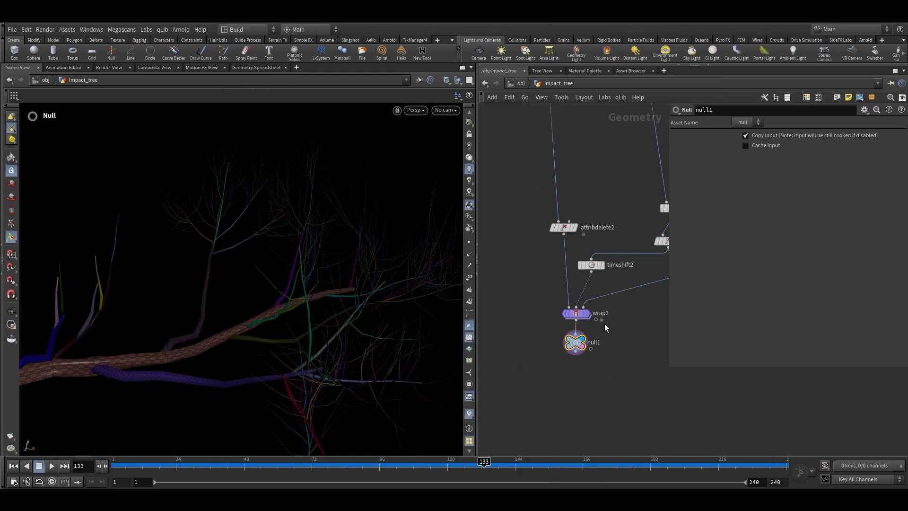
Rename the Null node below the Wrap node to BRANCH
{"action": "left_click", "coordinate": [589, 308], "text": "shift"}
{"action": "scroll", "coordinate": [590, 310], "scroll_direction": "up", "scroll_amount": 2}
{"action": "double_click", "coordinate": [615, 338]}
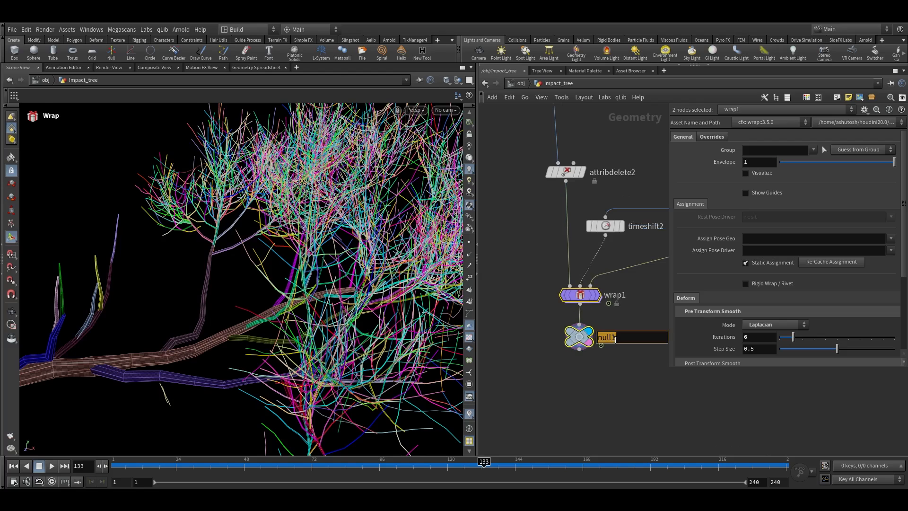
{"action": "left_click", "coordinate": [621, 341]}
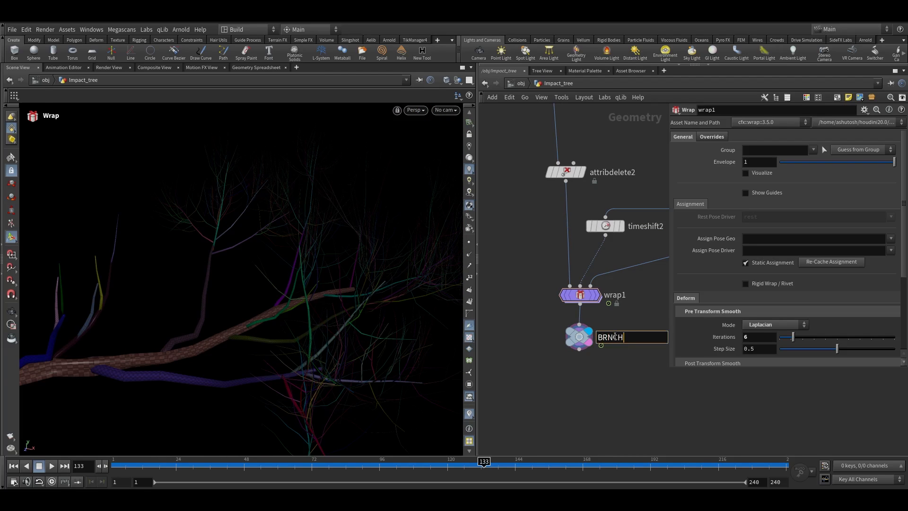
{"action": "left_click", "coordinate": [614, 336]}
{"action": "type", "text": "BRANCH"}
{"action": "key", "text": "Return"}
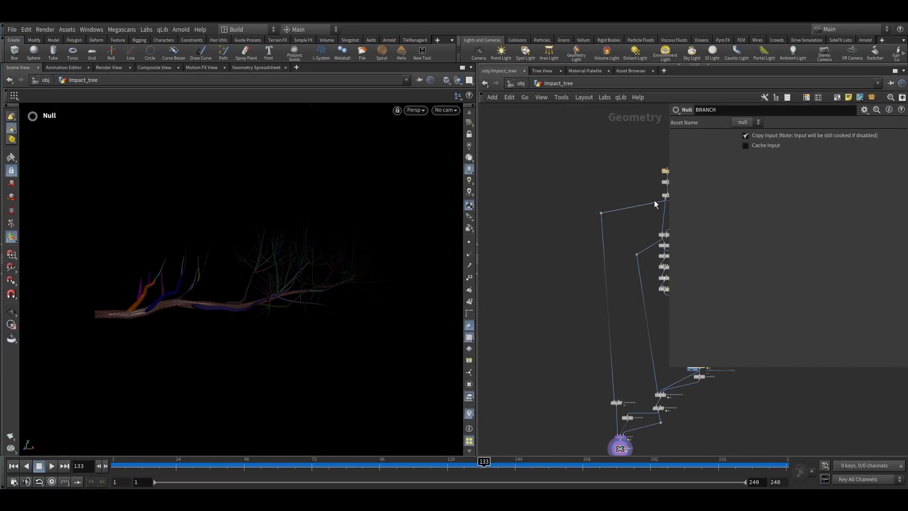
Copy the Blast and Split node pair from the top of the network and paste a duplicate nearby
{"action": "middle_click_drag", "start_coordinate": [624, 190], "coordinate": [588, 186]}
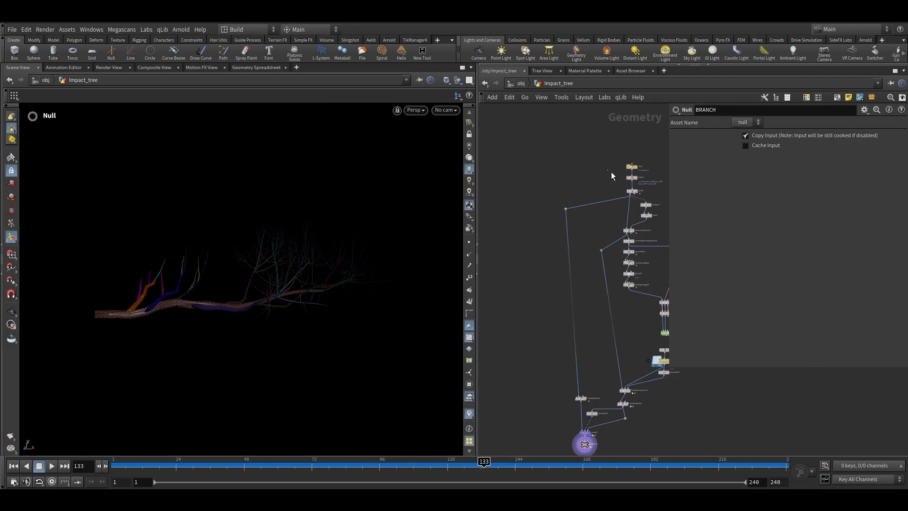
{"action": "left_click_drag", "start_coordinate": [608, 174], "coordinate": [648, 192]}
{"action": "key", "text": "ctrl+c"}
{"action": "key", "text": "ctrl+v"}
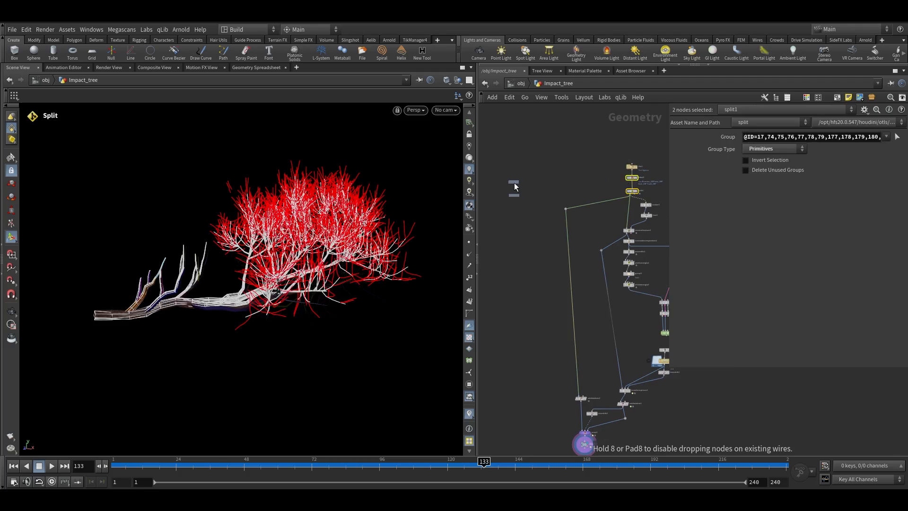
{"action": "left_click", "coordinate": [644, 194]}
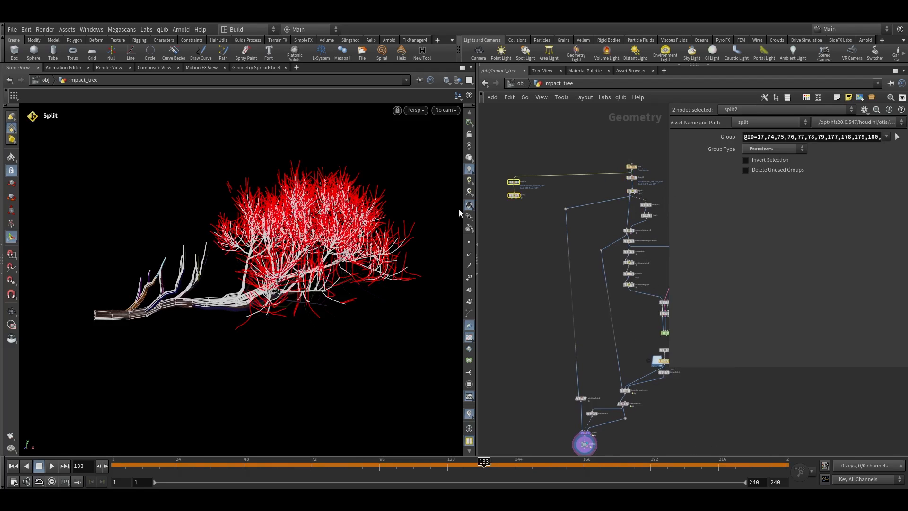
Turn off Delete Non Selected on the pasted Blast node so the branch groups are removed, keeping the leaves
{"action": "scroll", "coordinate": [501, 189], "scroll_direction": "up", "scroll_amount": 5}
{"action": "left_click", "coordinate": [549, 168]}
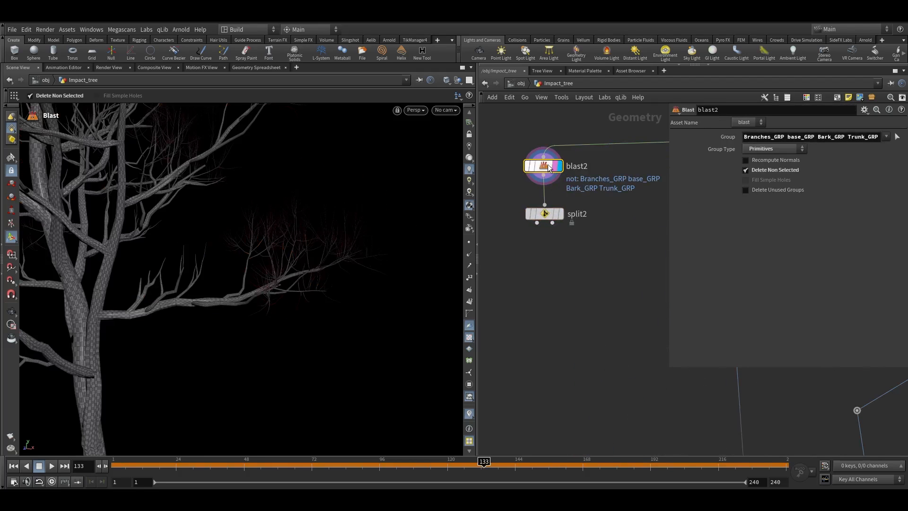
{"action": "left_click", "coordinate": [755, 170]}
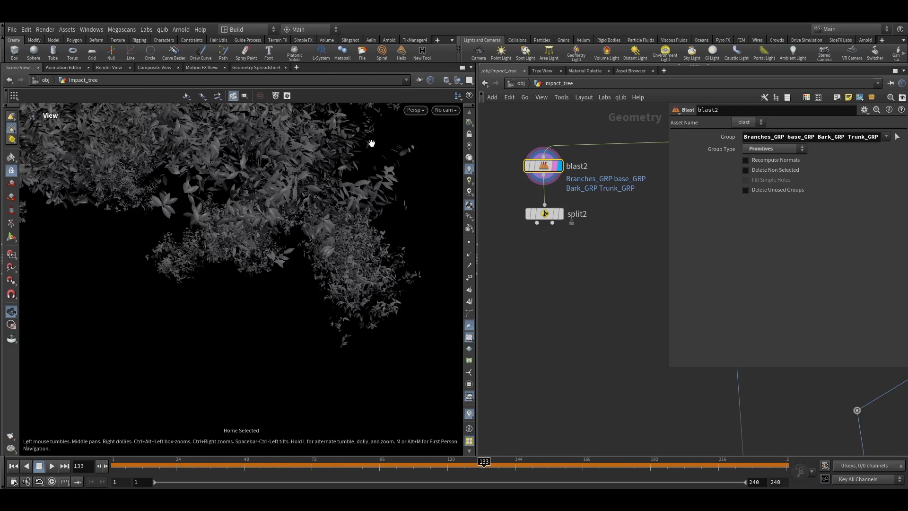
Display the pasted Split node's leaf output, frame it and inspect its node info
{"action": "left_click", "coordinate": [561, 215]}
{"action": "left_click", "coordinate": [548, 214]}
{"action": "key", "text": "space+g"}
{"action": "left_click_drag", "start_coordinate": [243, 225], "coordinate": [346, 229]}
{"action": "scroll", "coordinate": [346, 229], "scroll_direction": "up", "scroll_amount": 3}
{"action": "key", "text": "Return"}
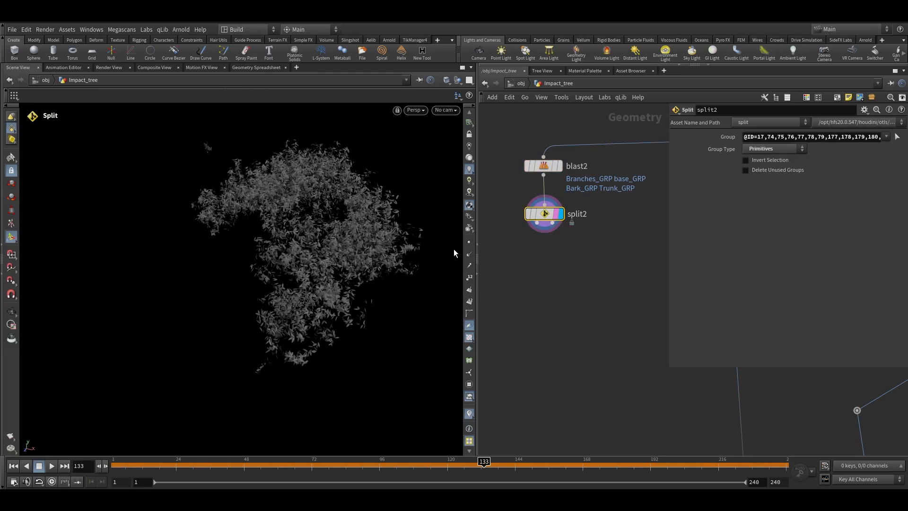
{"action": "scroll", "coordinate": [544, 222], "scroll_direction": "up", "scroll_amount": 3}
{"action": "middle_click", "coordinate": [545, 210]}
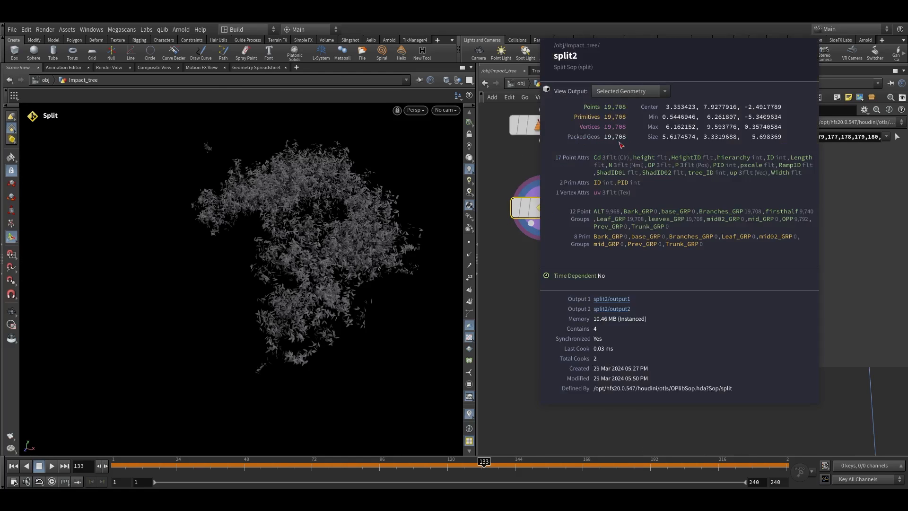
{"action": "middle_click_drag", "start_coordinate": [620, 142], "coordinate": [620, 143]}
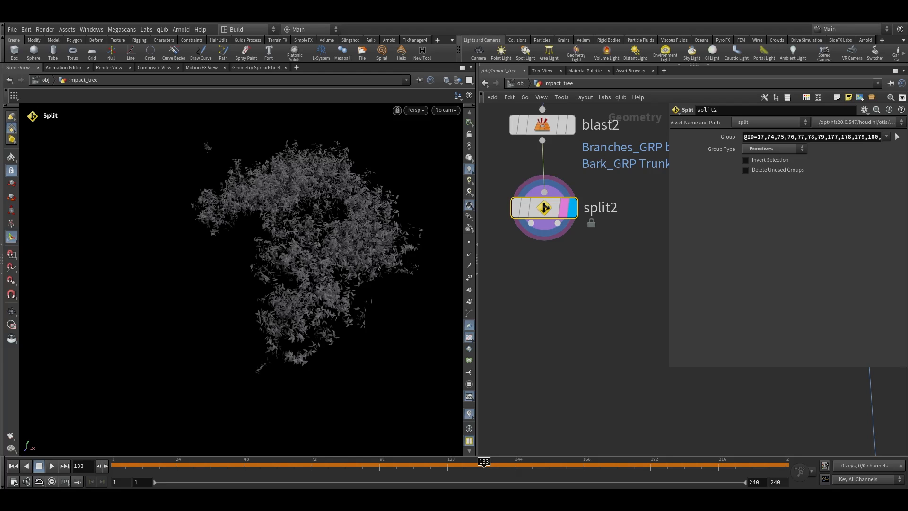
Append an Unpack node below the Split node and set its Transfer Attributes to *
{"action": "scroll", "coordinate": [544, 208], "scroll_direction": "up", "scroll_amount": 2}
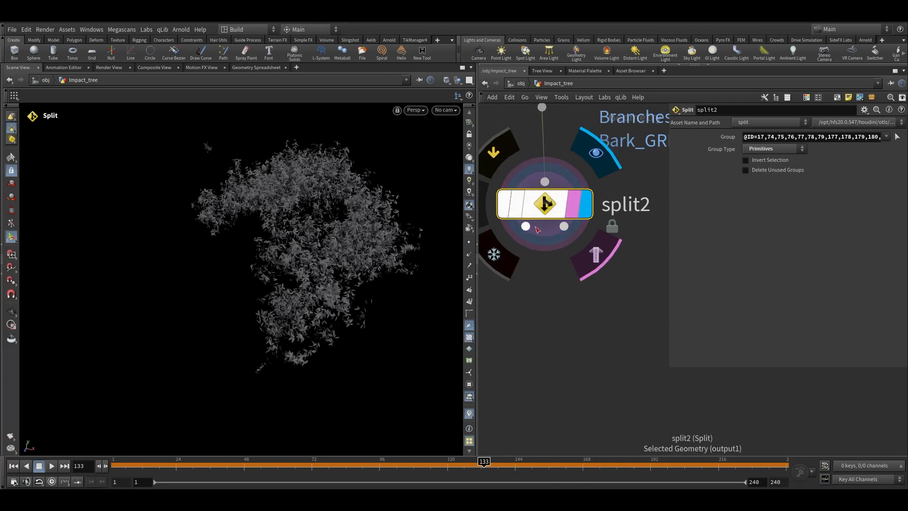
{"action": "key", "text": "Tab"}
{"action": "mouse_move", "coordinate": [517, 273]}
{"action": "key", "text": "Return"}
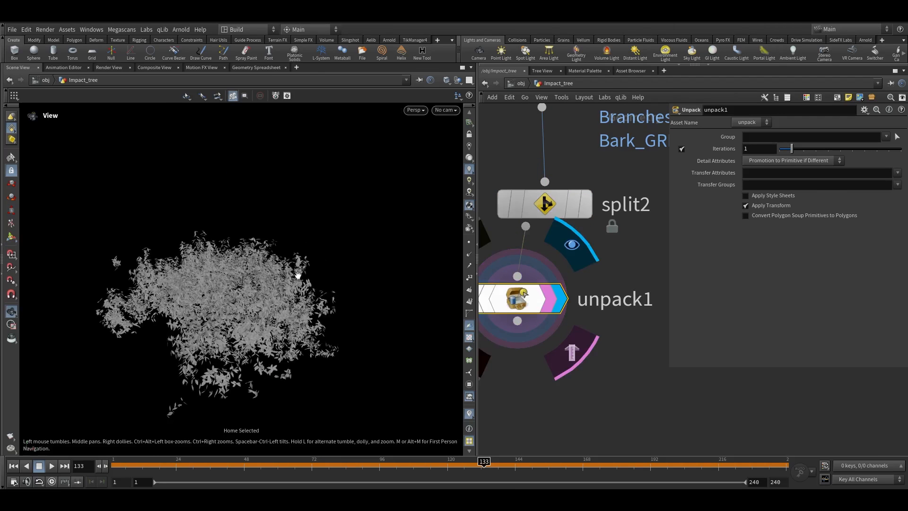
{"action": "middle_click", "coordinate": [547, 306]}
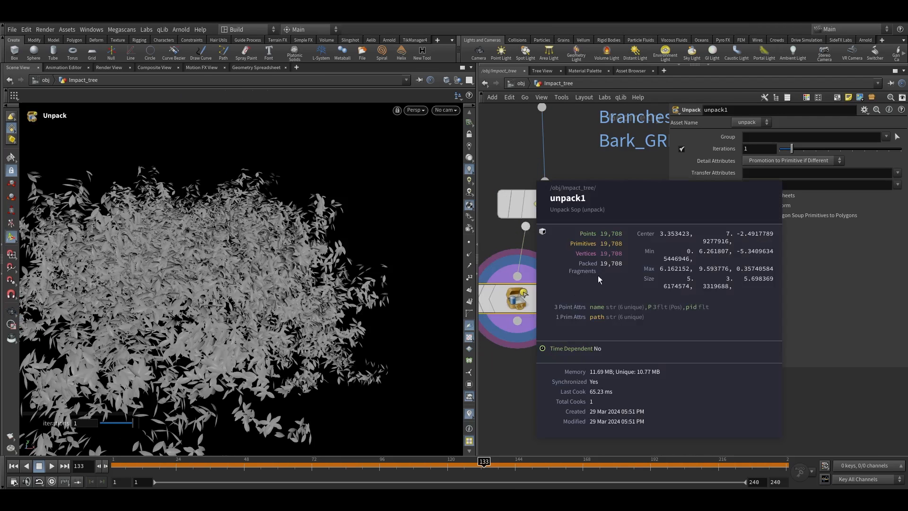
{"action": "left_click", "coordinate": [847, 172]}
{"action": "left_click", "coordinate": [567, 370]}
Orbit around the unpacked leaves and align the leaf nodes in the network
{"action": "right_click_drag", "start_coordinate": [232, 344], "coordinate": [356, 242], "text": "alt"}
{"action": "left_click_drag", "start_coordinate": [288, 304], "coordinate": [312, 308], "text": "alt"}
{"action": "scroll", "coordinate": [567, 336], "scroll_direction": "down", "scroll_amount": 2}
{"action": "middle_click_drag", "start_coordinate": [568, 336], "coordinate": [585, 298]}
{"action": "left_click_drag", "start_coordinate": [590, 317], "coordinate": [538, 205]}
{"action": "key", "text": "a"}
{"action": "left_click_drag", "start_coordinate": [540, 210], "coordinate": [563, 284]}
{"action": "left_click", "coordinate": [583, 322]}
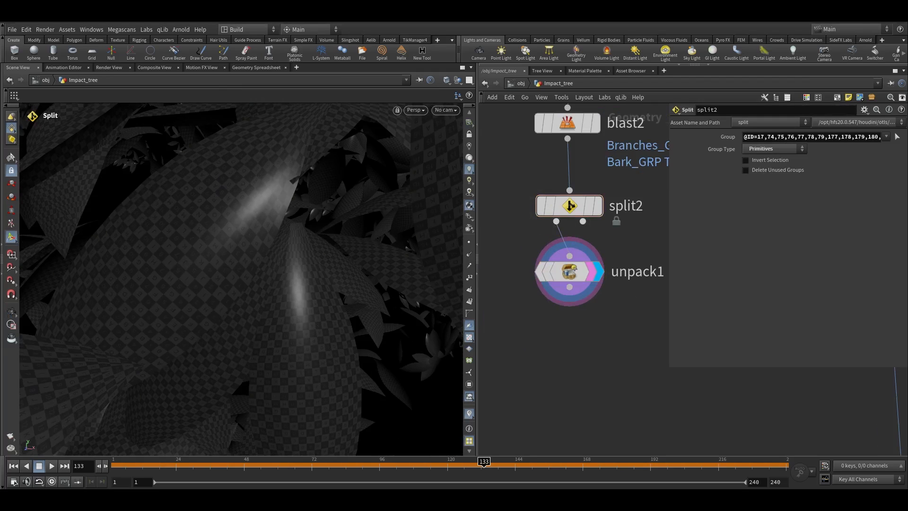
{"action": "key", "text": "Tab"}
{"action": "type", "text": "unp"}
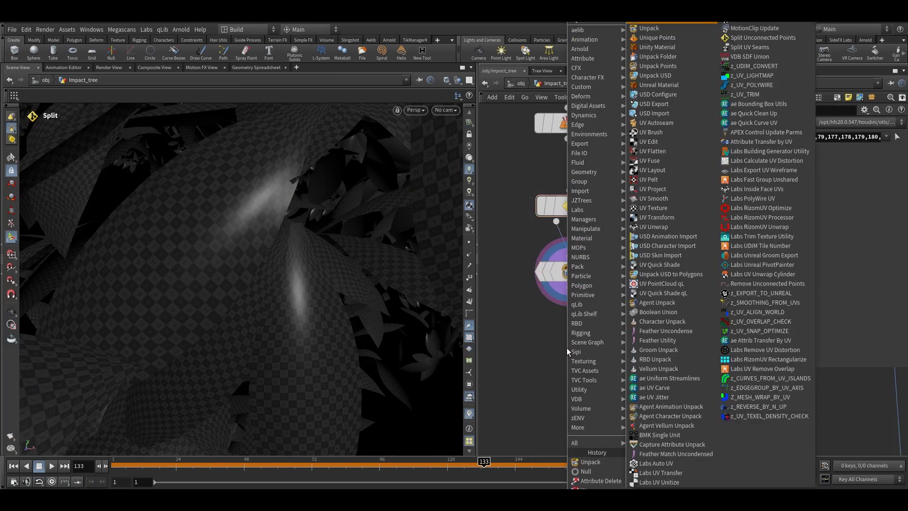
{"action": "key", "text": "Return"}
{"action": "left_click", "coordinate": [566, 348]}
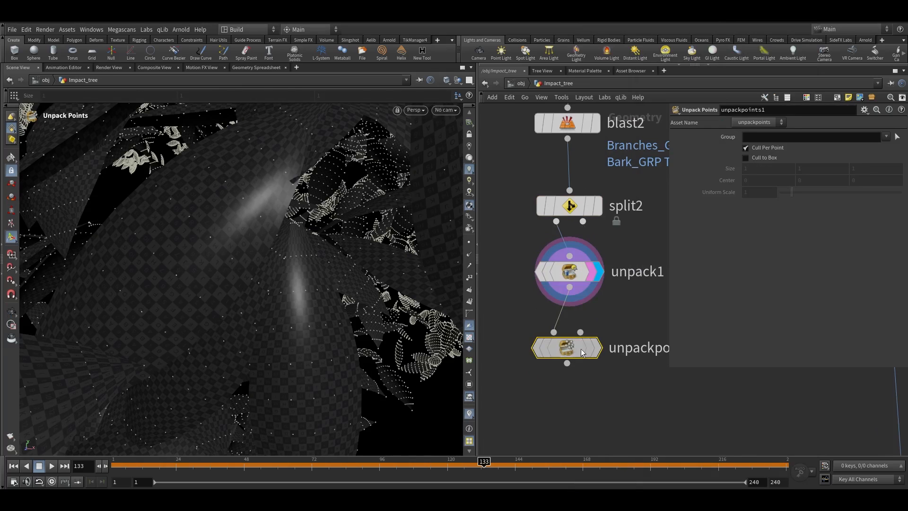
{"action": "key", "text": "Delete"}
Append a second Unpack node below the first and display it
{"action": "left_click", "coordinate": [569, 287]}
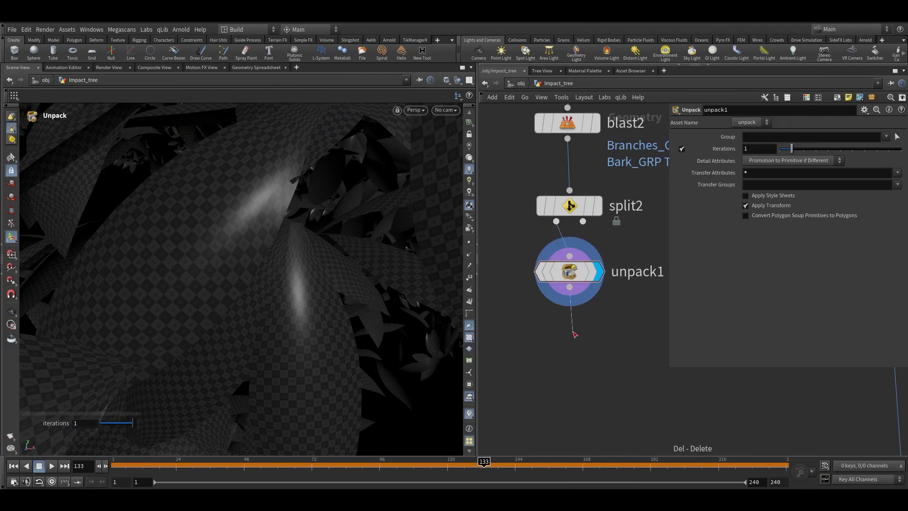
{"action": "key", "text": "Tab"}
{"action": "type", "text": "unp"}
{"action": "key", "text": "Return"}
{"action": "left_click", "coordinate": [572, 337]}
{"action": "left_click", "coordinate": [604, 341]}
Frame and orbit the fully unpacked leaves and check the second Unpack node's info
{"action": "key", "text": "s"}
{"action": "key", "text": "space+g"}
{"action": "left_click_drag", "start_coordinate": [271, 261], "coordinate": [303, 265]}
{"action": "middle_click", "coordinate": [594, 347]}
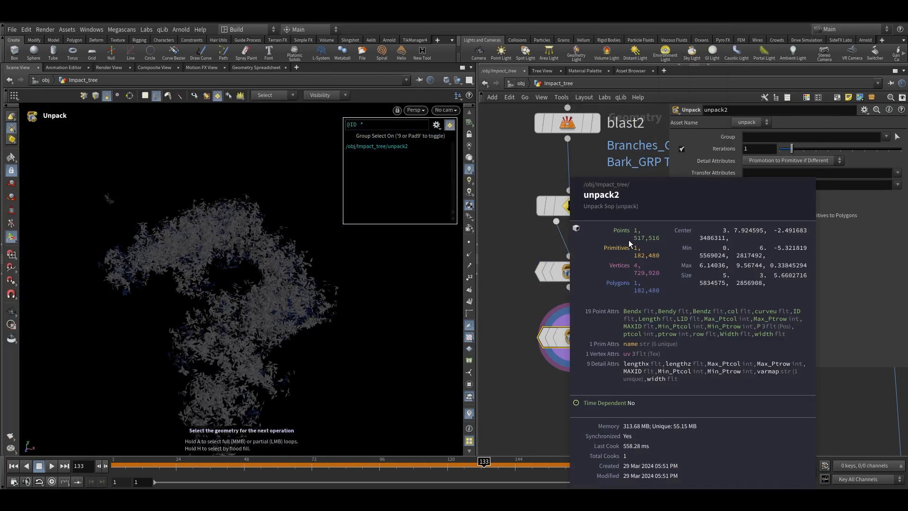
{"action": "key", "text": "space+g"}
{"action": "left_click_drag", "start_coordinate": [205, 367], "coordinate": [416, 334]}
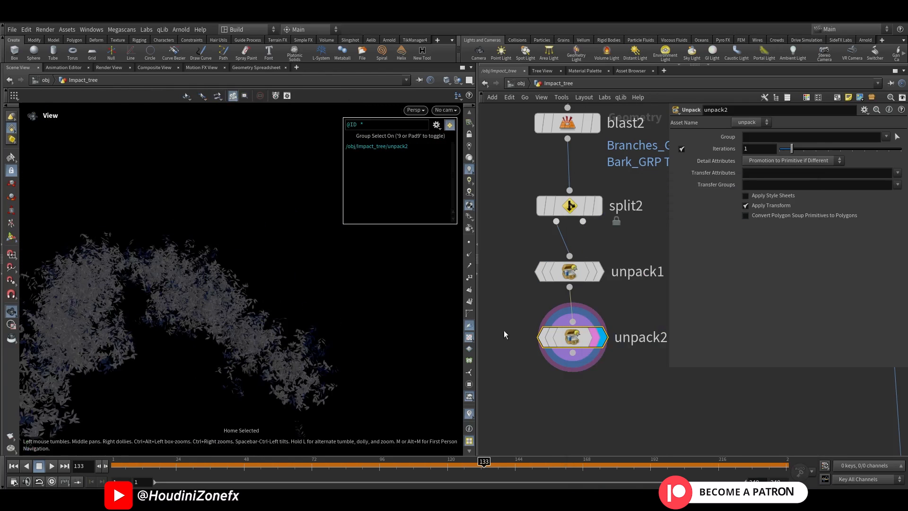
{"action": "middle_click", "coordinate": [586, 337]}
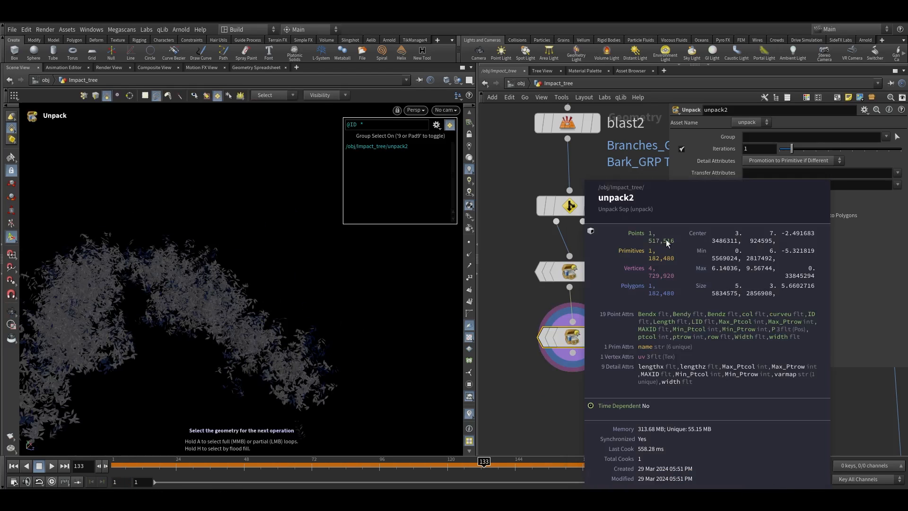
{"action": "key", "text": "space+g"}
{"action": "left_click_drag", "start_coordinate": [226, 238], "coordinate": [267, 336]}
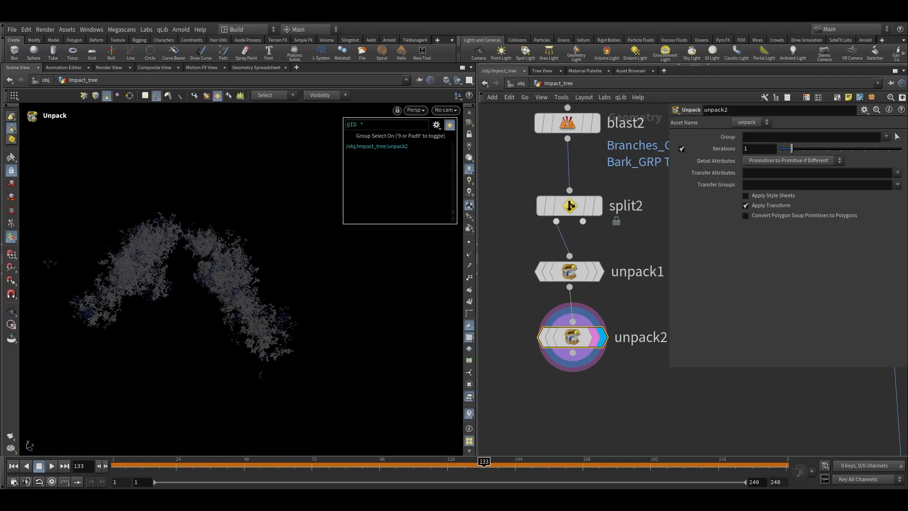
Add an Attribute Delete node below the second Unpack node
{"action": "scroll", "coordinate": [585, 301], "scroll_direction": "down", "scroll_amount": 4}
{"action": "left_click_drag", "start_coordinate": [589, 365], "coordinate": [541, 285]}
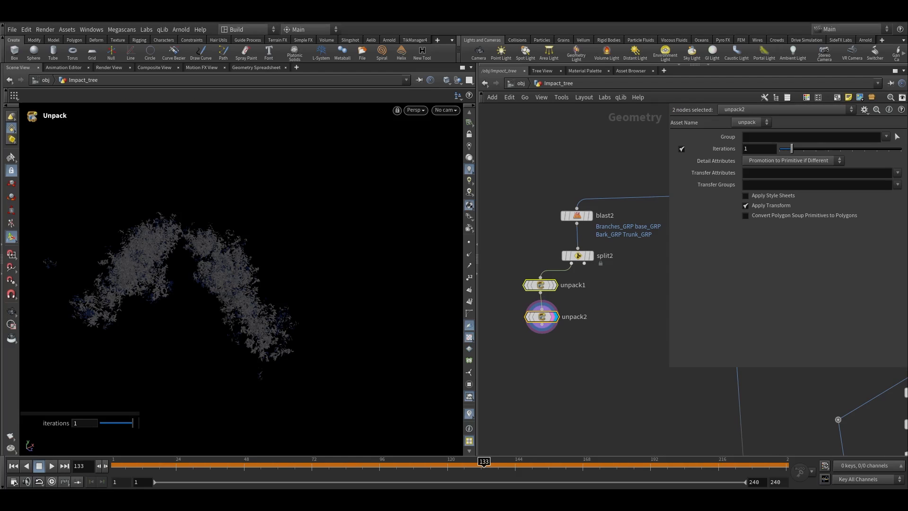
{"action": "scroll", "coordinate": [615, 279], "scroll_direction": "up", "scroll_amount": 3}
{"action": "left_click", "coordinate": [603, 308]}
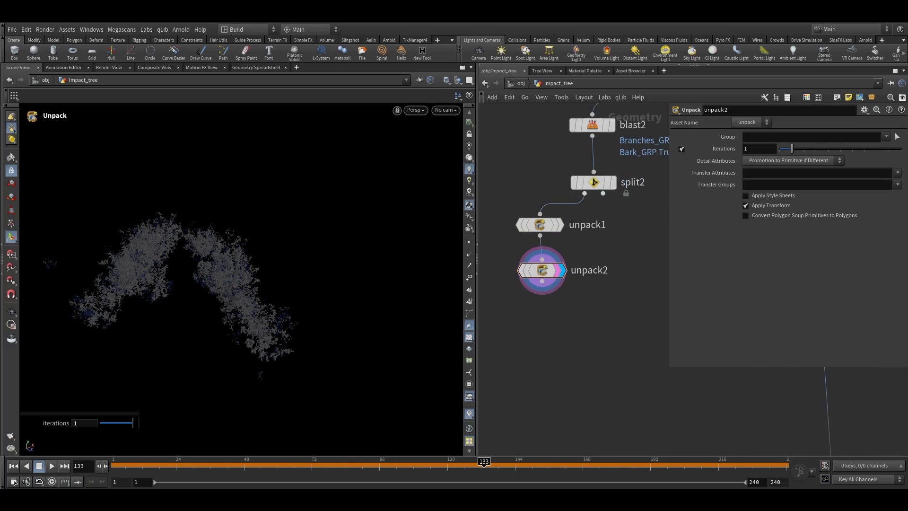
{"action": "left_click_drag", "start_coordinate": [542, 281], "coordinate": [537, 328]}
{"action": "key", "text": "Escape"}
{"action": "key", "text": "Escape"}
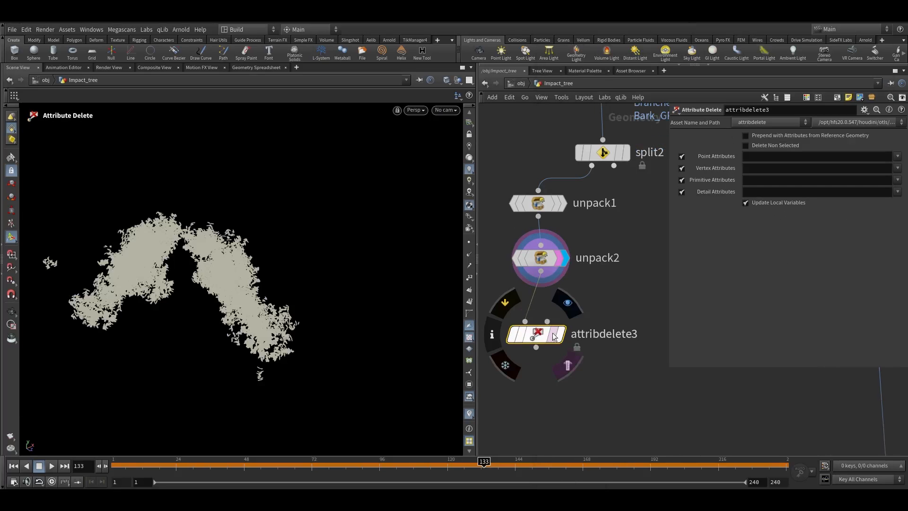
Set the Attribute Delete to Delete Non Selected, keeping point attributes * and vertex attribute uv
{"action": "left_click_drag", "start_coordinate": [246, 284], "coordinate": [263, 300]}
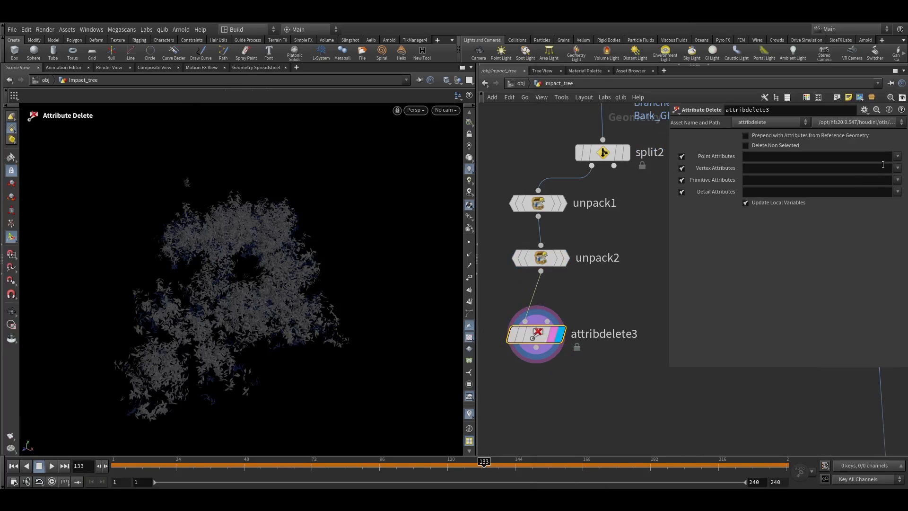
{"action": "left_click", "coordinate": [843, 172]}
{"action": "left_click", "coordinate": [775, 146]}
{"action": "left_click", "coordinate": [775, 156]}
{"action": "type", "text": "*"}
{"action": "middle_click", "coordinate": [568, 341]}
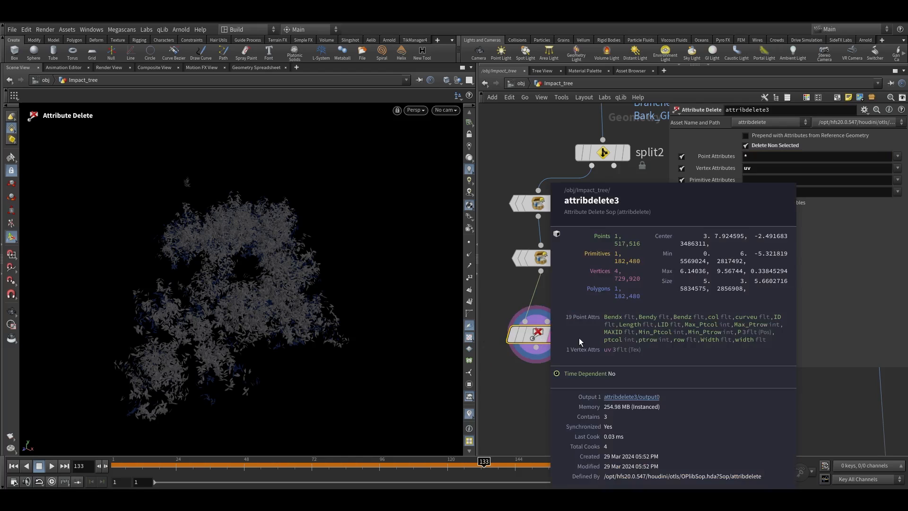
{"action": "middle_click", "coordinate": [541, 257]}
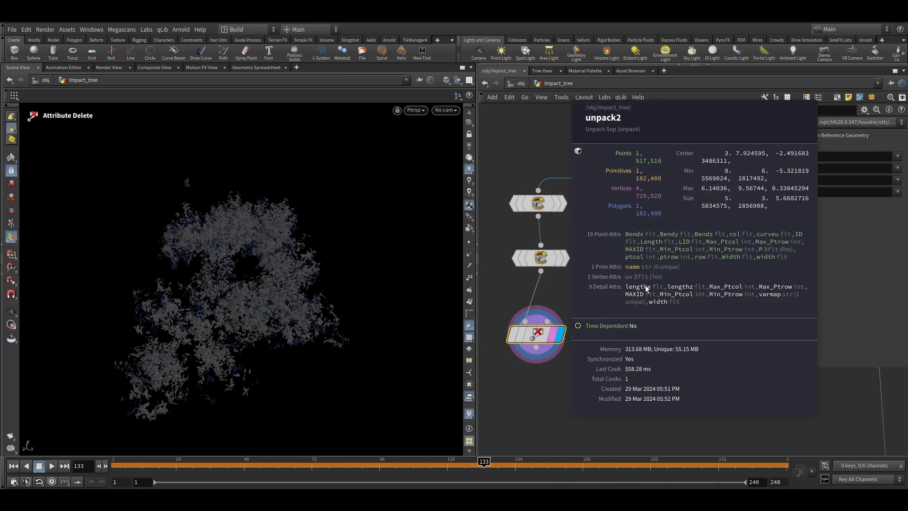
{"action": "middle_click", "coordinate": [520, 340]}
{"action": "middle_click_drag", "start_coordinate": [580, 357], "coordinate": [626, 304]}
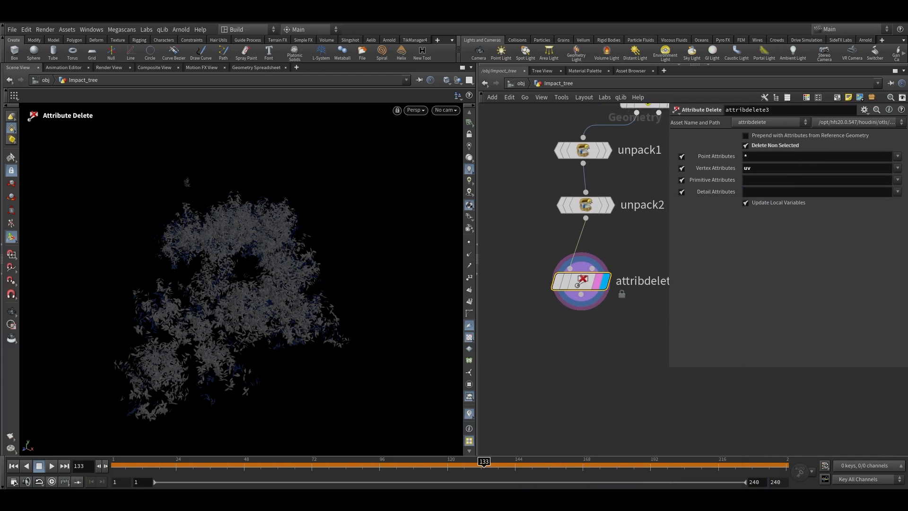
Append a Connectivity node and set its Connectivity Type to Primitive
{"action": "key", "text": "Tab"}
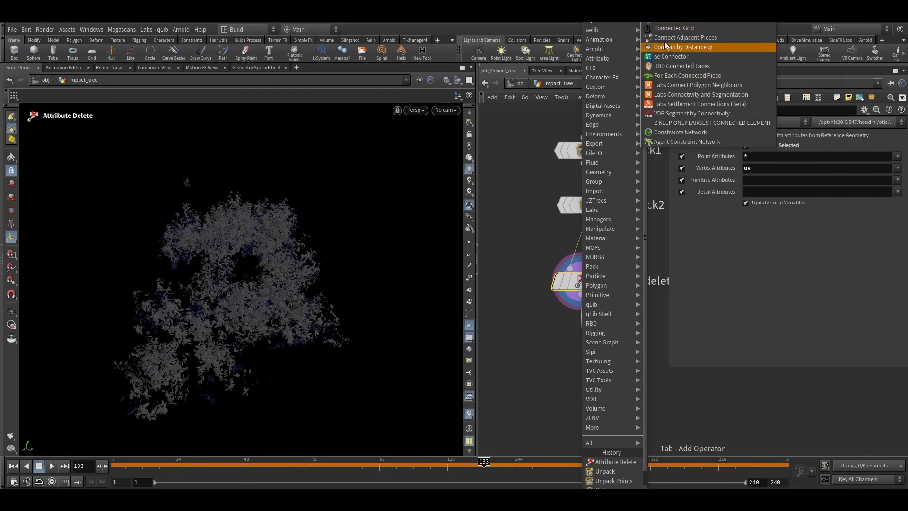
{"action": "left_click", "coordinate": [672, 23]}
{"action": "left_click", "coordinate": [588, 340]}
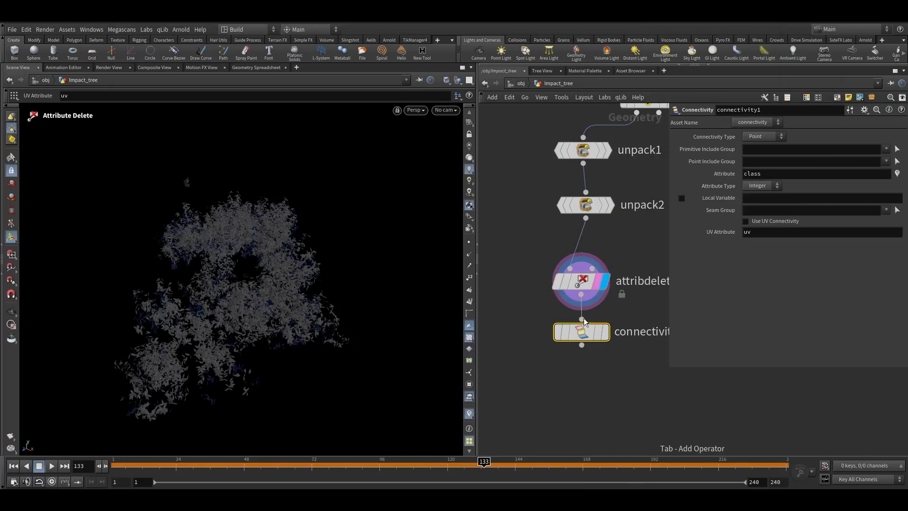
{"action": "left_click", "coordinate": [763, 136]}
{"action": "left_click", "coordinate": [759, 147]}
{"action": "scroll", "coordinate": [629, 333], "scroll_direction": "up", "scroll_amount": 2}
{"action": "middle_click", "coordinate": [580, 349]}
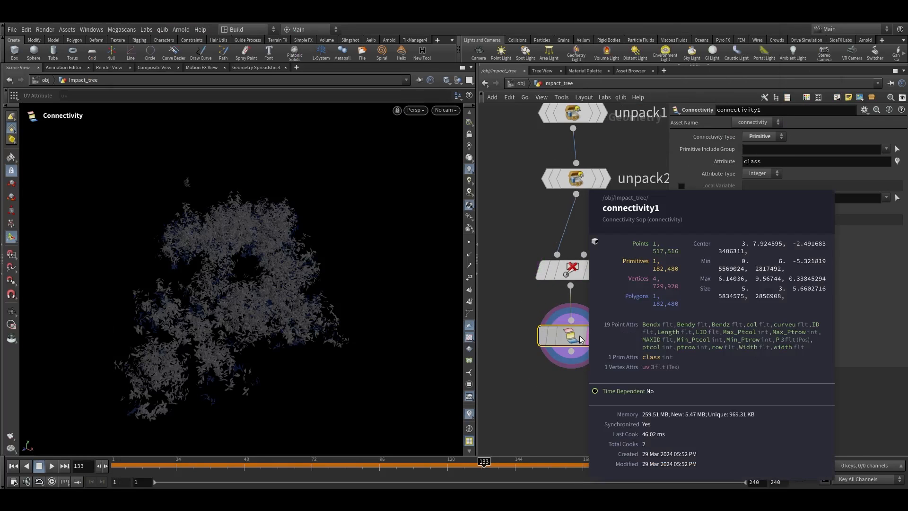
Inspect the Connectivity node's class primitive attribute in a pinned info window
{"action": "left_click", "coordinate": [516, 334]}
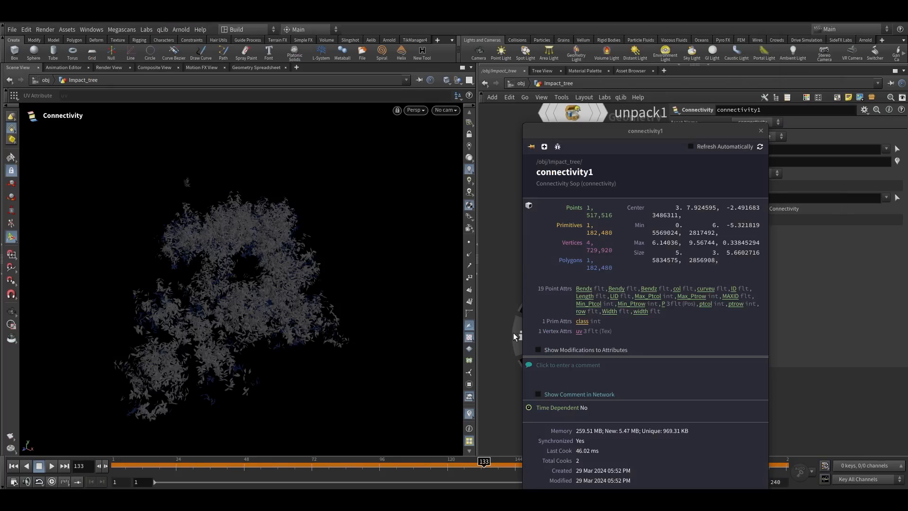
{"action": "left_click", "coordinate": [585, 322]}
{"action": "right_click", "coordinate": [213, 299]}
{"action": "right_click_drag", "start_coordinate": [274, 289], "coordinate": [401, 174], "text": "alt"}
{"action": "left_click", "coordinate": [763, 133]}
{"action": "right_click_drag", "start_coordinate": [331, 232], "coordinate": [248, 304], "text": "alt"}
Navigate back to the Wrap node and review its Overrides pairing attribute settings
{"action": "scroll", "coordinate": [554, 346], "scroll_direction": "down", "scroll_amount": 1}
{"action": "scroll", "coordinate": [554, 347], "scroll_direction": "down", "scroll_amount": 8}
{"action": "middle_click_drag", "start_coordinate": [601, 360], "coordinate": [528, 271]}
{"action": "scroll", "coordinate": [582, 381], "scroll_direction": "up", "scroll_amount": 4}
{"action": "middle_click_drag", "start_coordinate": [606, 362], "coordinate": [620, 280]}
{"action": "scroll", "coordinate": [529, 412], "scroll_direction": "up", "scroll_amount": 4}
{"action": "left_click", "coordinate": [539, 326]}
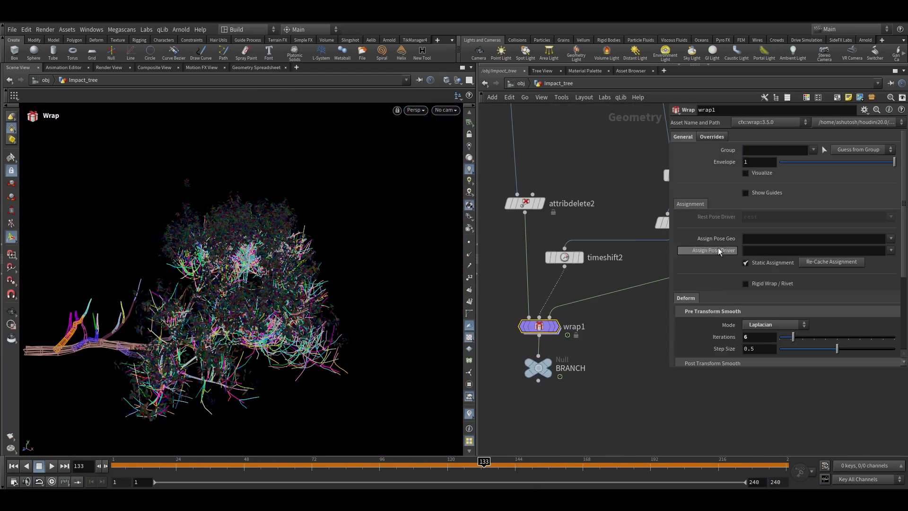
{"action": "left_click", "coordinate": [712, 137]}
{"action": "scroll", "coordinate": [616, 319], "scroll_direction": "down", "scroll_amount": 10}
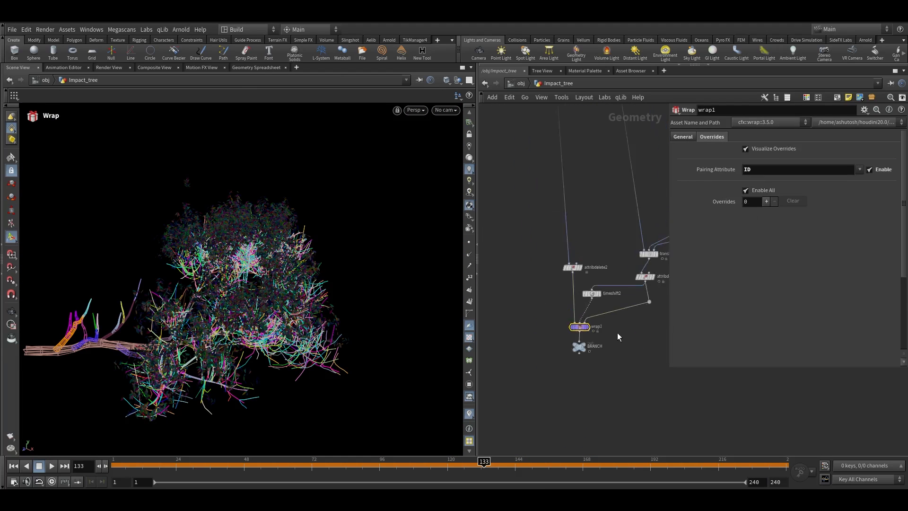
Append an Assemble node after the Connectivity node and turn off Connect Inside Edges
{"action": "middle_click_drag", "start_coordinate": [570, 288], "coordinate": [578, 318]}
{"action": "scroll", "coordinate": [572, 274], "scroll_direction": "up", "scroll_amount": 2}
{"action": "scroll", "coordinate": [574, 274], "scroll_direction": "up", "scroll_amount": 4}
{"action": "left_click", "coordinate": [598, 279]}
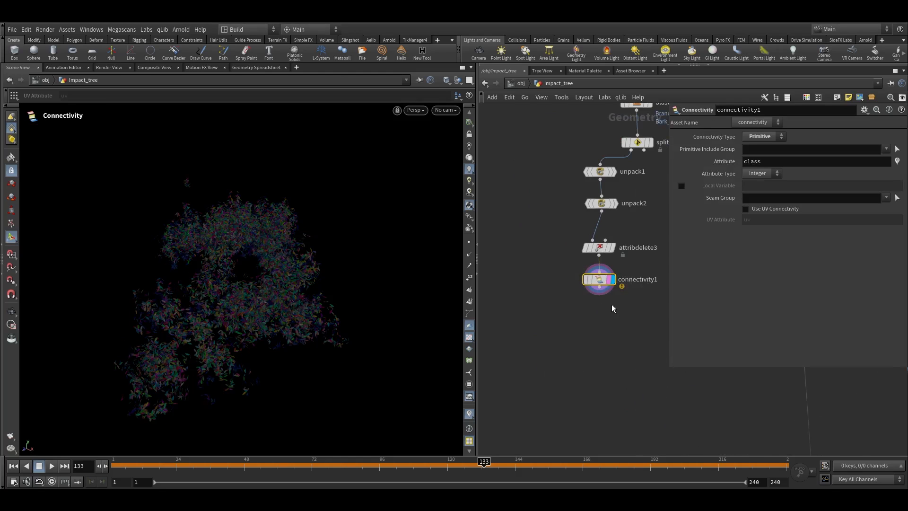
{"action": "middle_click_drag", "start_coordinate": [611, 303], "coordinate": [604, 294]}
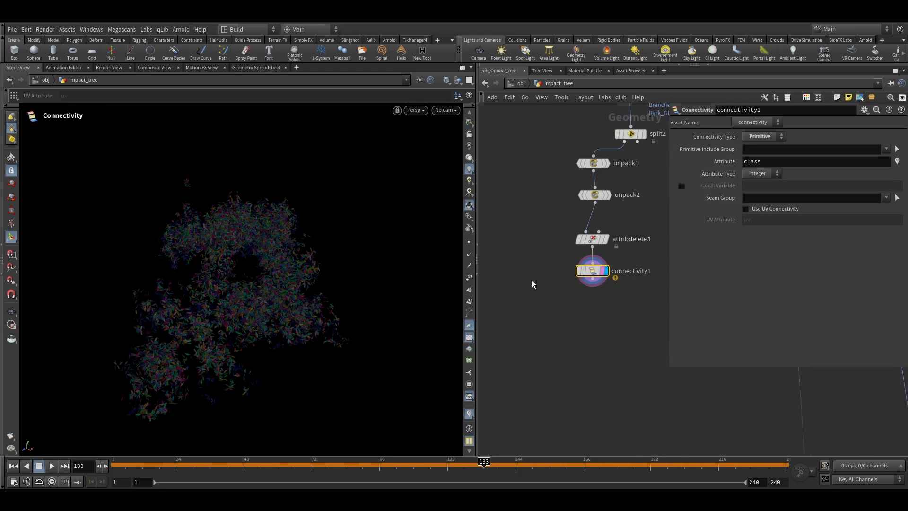
{"action": "scroll", "coordinate": [628, 320], "scroll_direction": "up", "scroll_amount": 3}
{"action": "left_click_drag", "start_coordinate": [560, 267], "coordinate": [561, 297]}
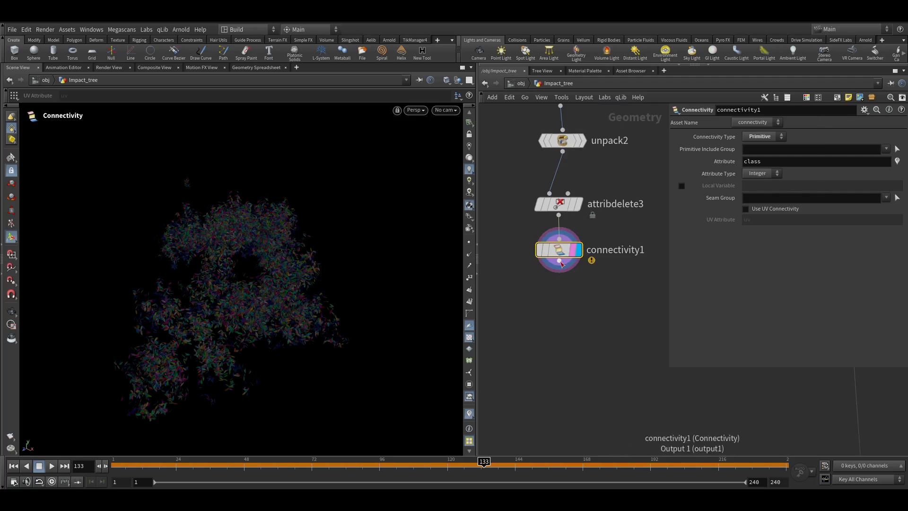
{"action": "left_click", "coordinate": [560, 264]}
{"action": "left_click", "coordinate": [620, 297]}
{"action": "left_click", "coordinate": [560, 265]}
{"action": "left_click", "coordinate": [633, 318]}
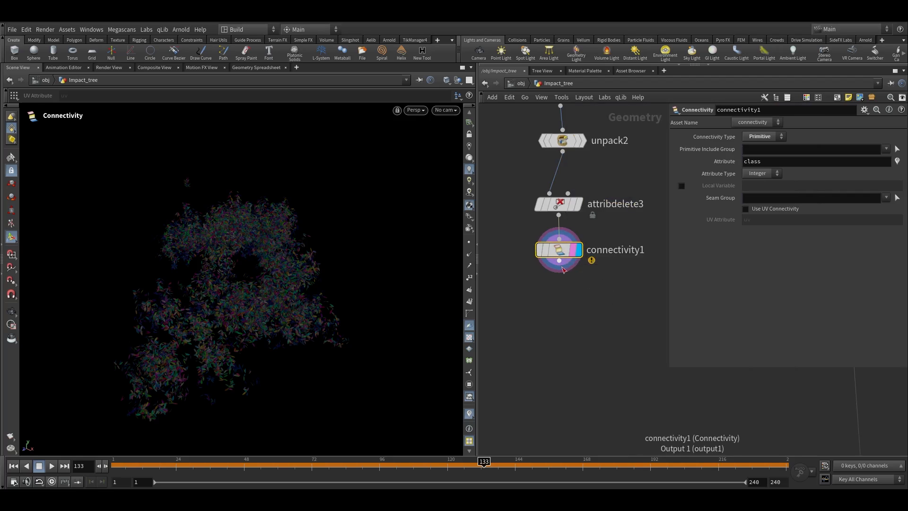
{"action": "left_click", "coordinate": [562, 266]}
{"action": "key", "text": "Tab"}
{"action": "type", "text": "ass"}
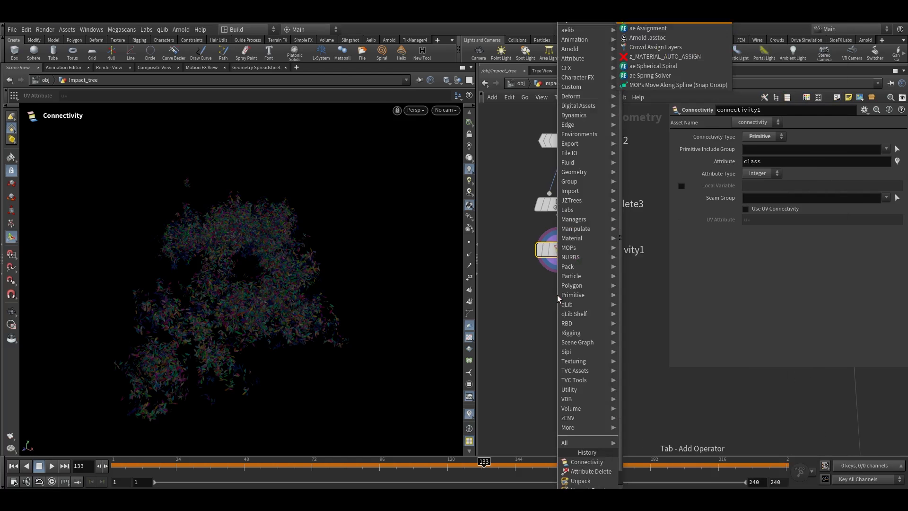
{"action": "key", "text": "Return"}
{"action": "left_click", "coordinate": [557, 294]}
{"action": "scroll", "coordinate": [579, 294], "scroll_direction": "up", "scroll_amount": 3}
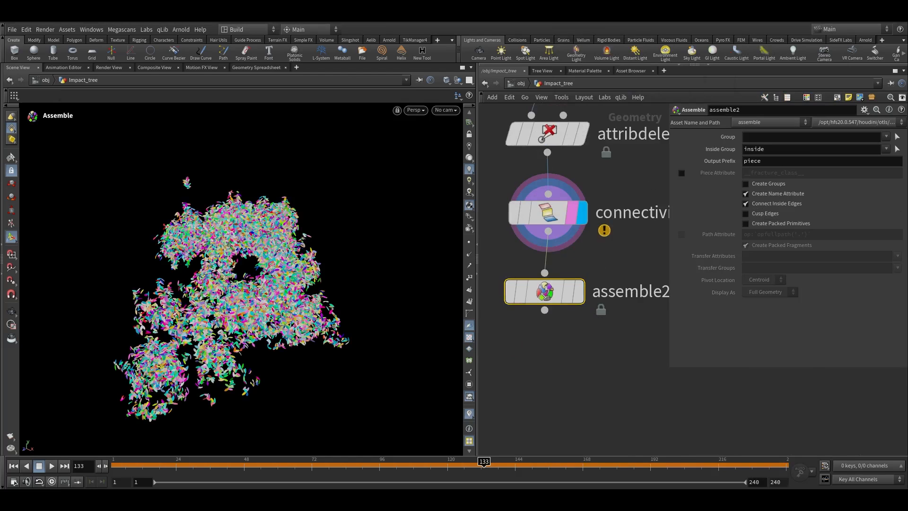
{"action": "left_click", "coordinate": [578, 292]}
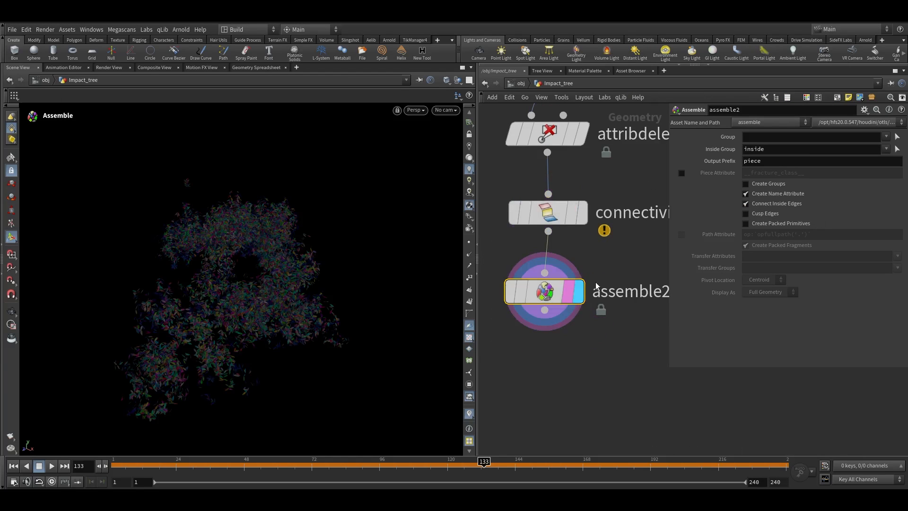
{"action": "left_click", "coordinate": [769, 203]}
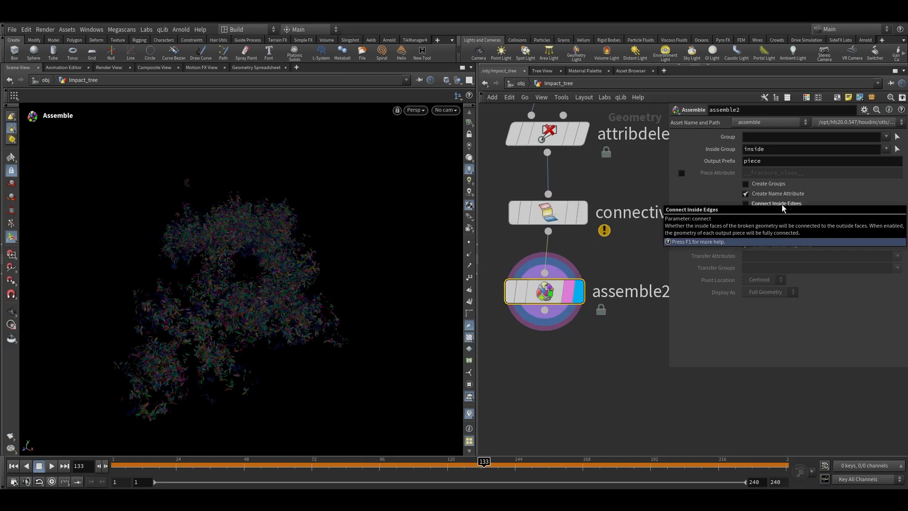
Append a second Assemble node, disabling Create Name Attribute and enabling Create Packed Primitives
{"action": "right_click_drag", "start_coordinate": [254, 316], "coordinate": [359, 234], "text": "alt"}
{"action": "middle_click_drag", "start_coordinate": [582, 341], "coordinate": [585, 303]}
{"action": "scroll", "coordinate": [622, 305], "scroll_direction": "down", "scroll_amount": 3}
{"action": "left_click", "coordinate": [579, 286]}
{"action": "key", "text": "Tab"}
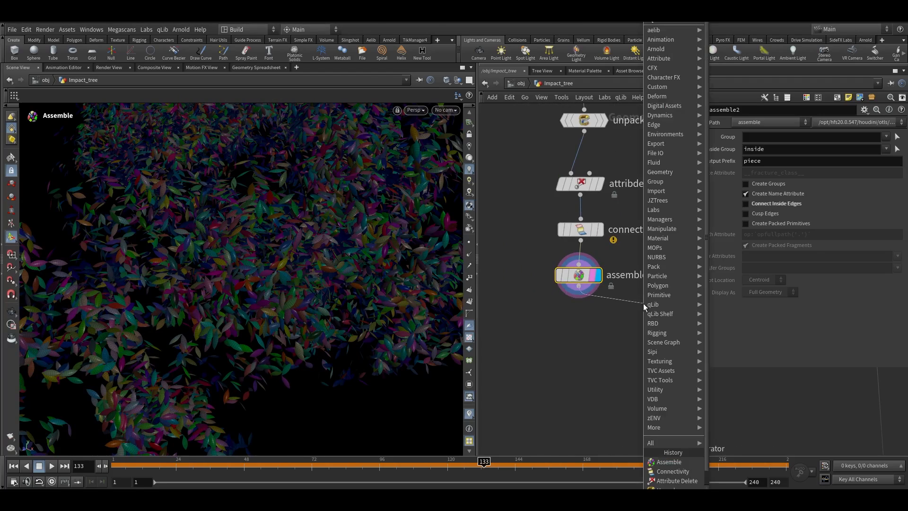
{"action": "key", "text": "Return"}
{"action": "key", "text": "f"}
{"action": "left_click", "coordinate": [554, 287]}
{"action": "left_click", "coordinate": [762, 194]}
{"action": "left_click", "coordinate": [758, 225]}
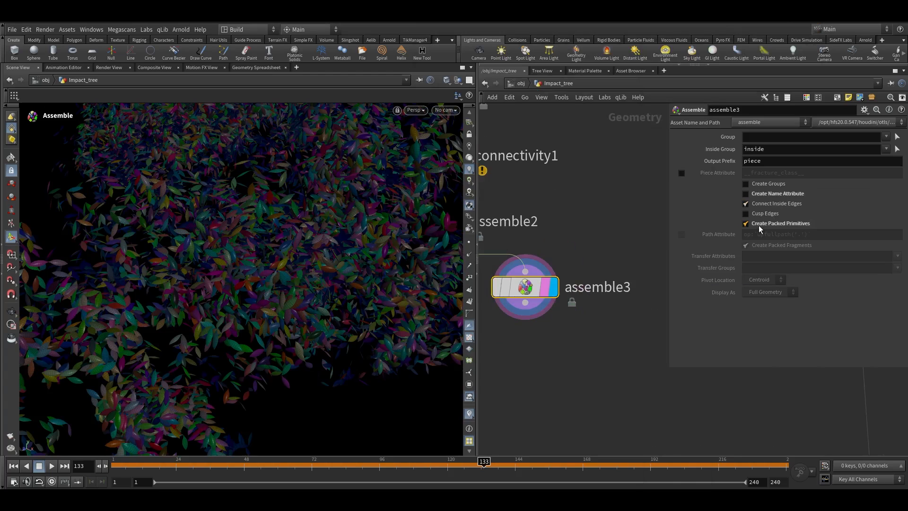
{"action": "middle_click", "coordinate": [549, 290]}
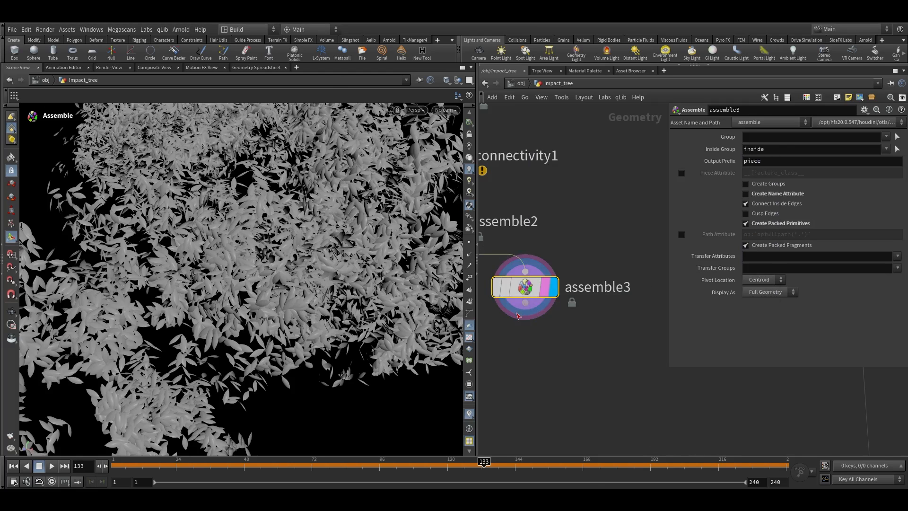
{"action": "key", "text": "Tab"}
{"action": "left_click", "coordinate": [617, 27]}
{"action": "left_click", "coordinate": [562, 341]}
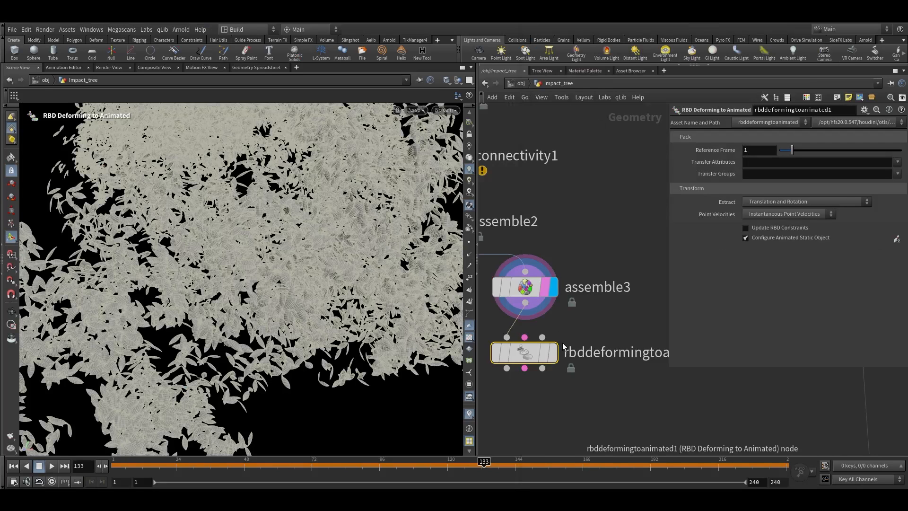
{"action": "key", "text": "Delete"}
{"action": "middle_click", "coordinate": [527, 285]}
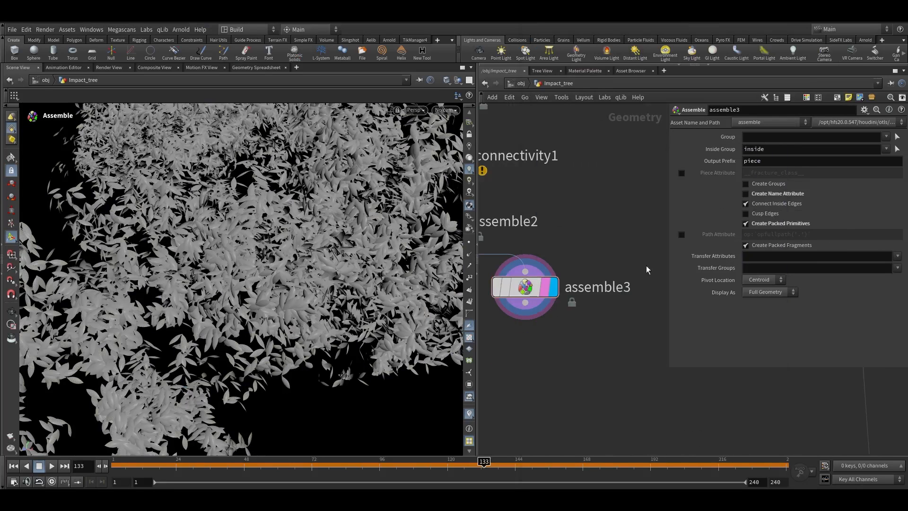
Set the second Assemble node's Transfer Attributes to name
{"action": "left_click", "coordinate": [897, 256]}
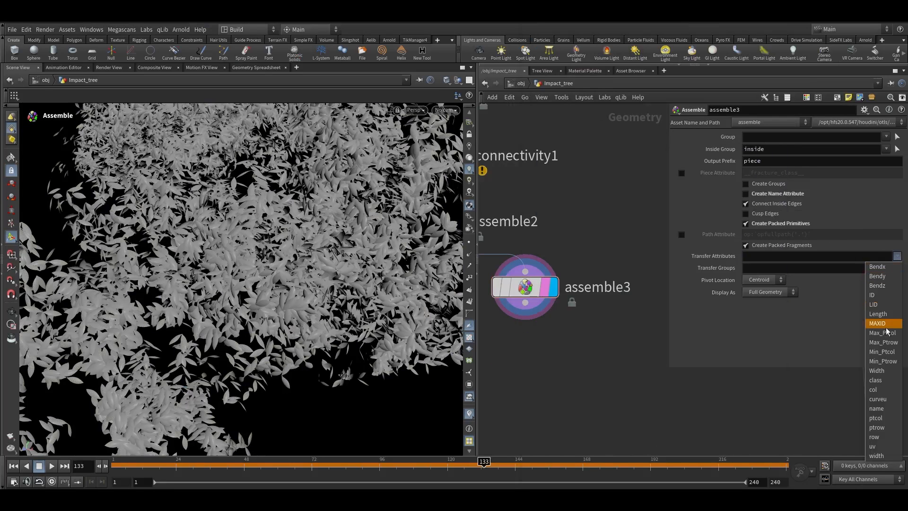
{"action": "left_click", "coordinate": [884, 409]}
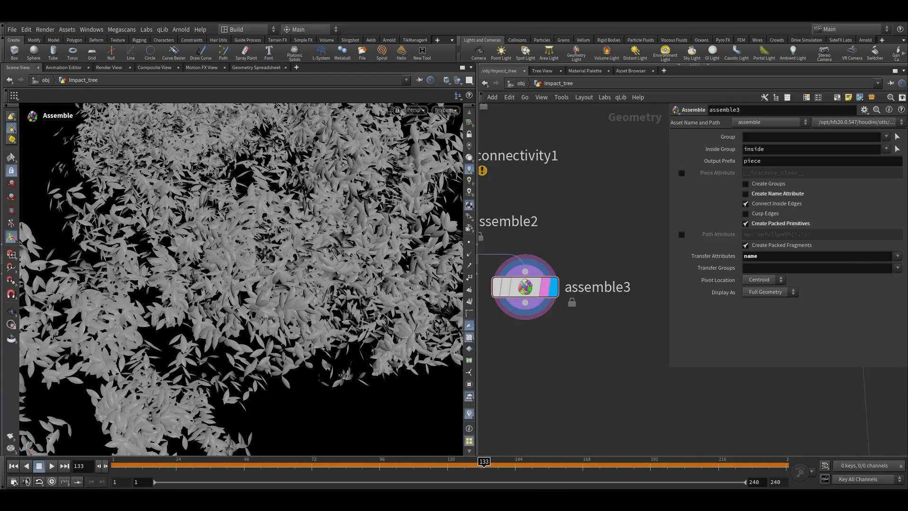
{"action": "middle_click", "coordinate": [609, 285]}
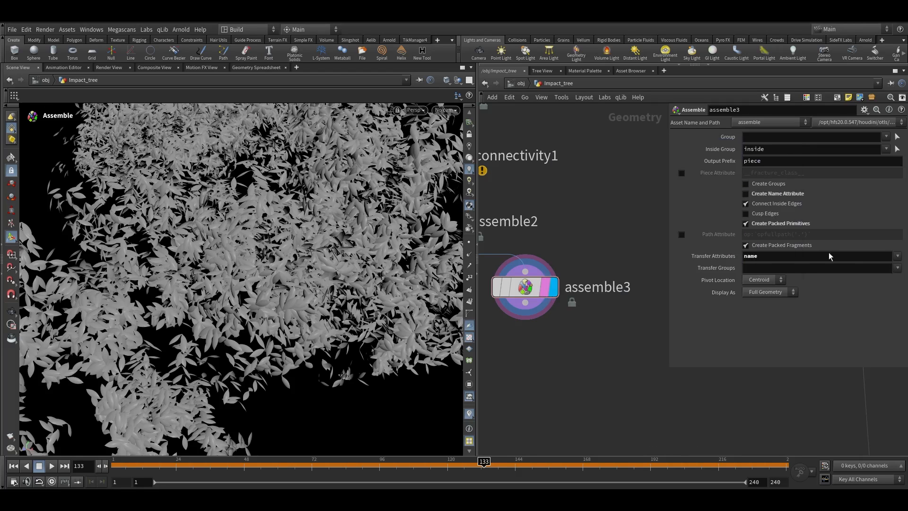
Append an Attribute Delete node that removes the point attribute name
{"action": "key", "text": "Tab"}
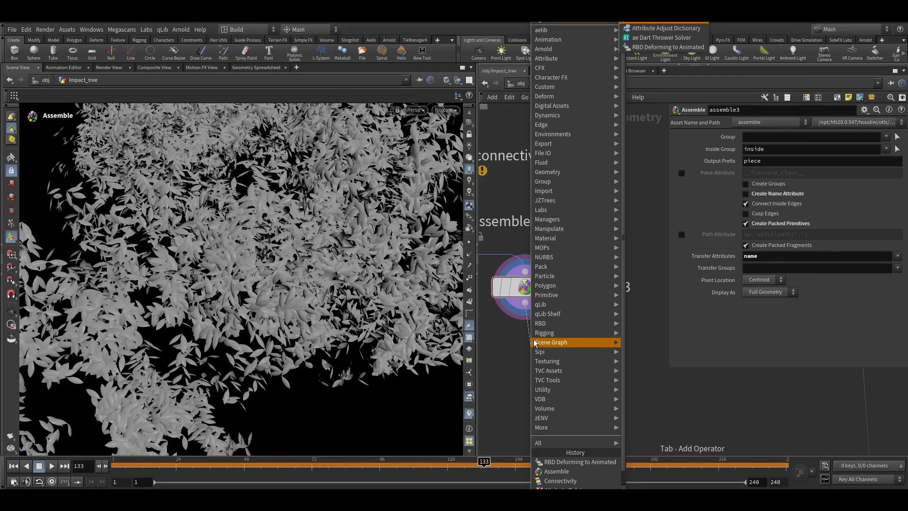
{"action": "key", "text": "Return"}
{"action": "left_click", "coordinate": [531, 349]}
{"action": "left_click", "coordinate": [896, 156]}
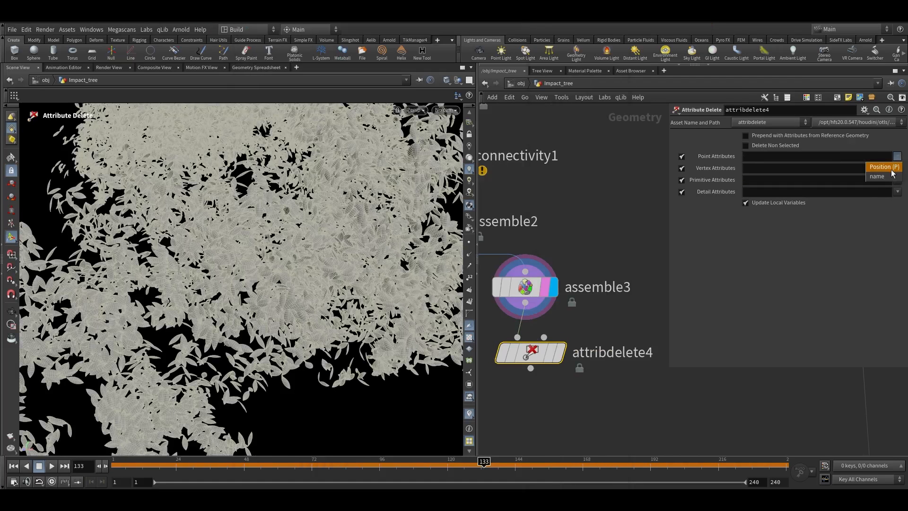
{"action": "left_click", "coordinate": [877, 176]}
{"action": "left_click", "coordinate": [561, 352]}
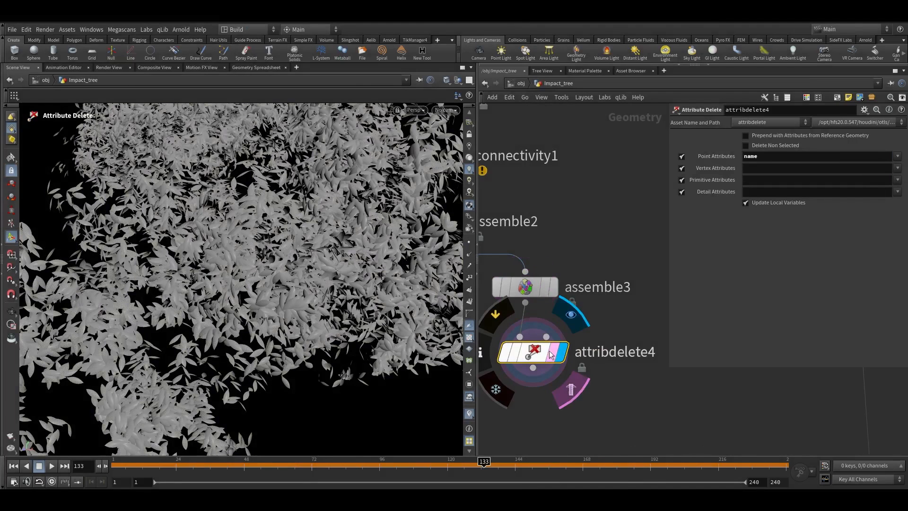
{"action": "middle_click", "coordinate": [548, 347]}
{"action": "scroll", "coordinate": [610, 349], "scroll_direction": "down", "scroll_amount": 3}
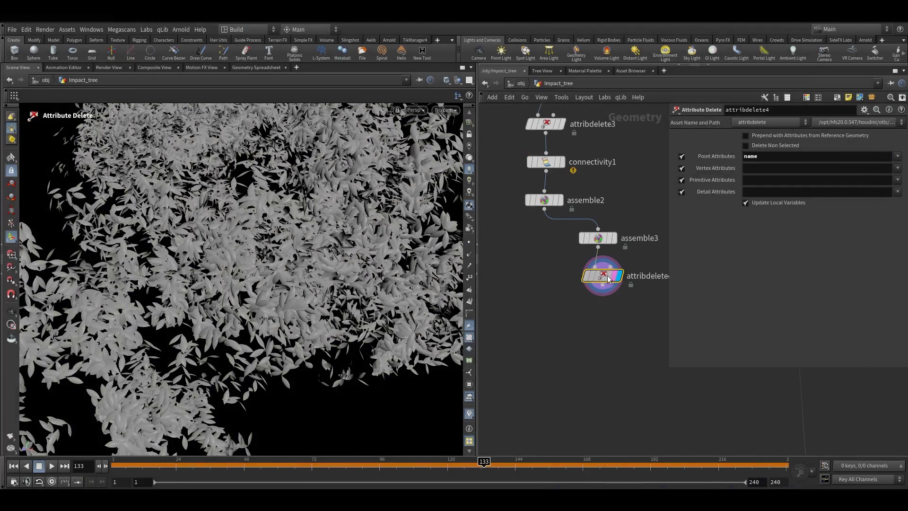
Append a Cluster node below the Attribute Delete node
{"action": "key", "text": "Tab"}
{"action": "type", "text": "cluster"}
{"action": "key", "text": "Return"}
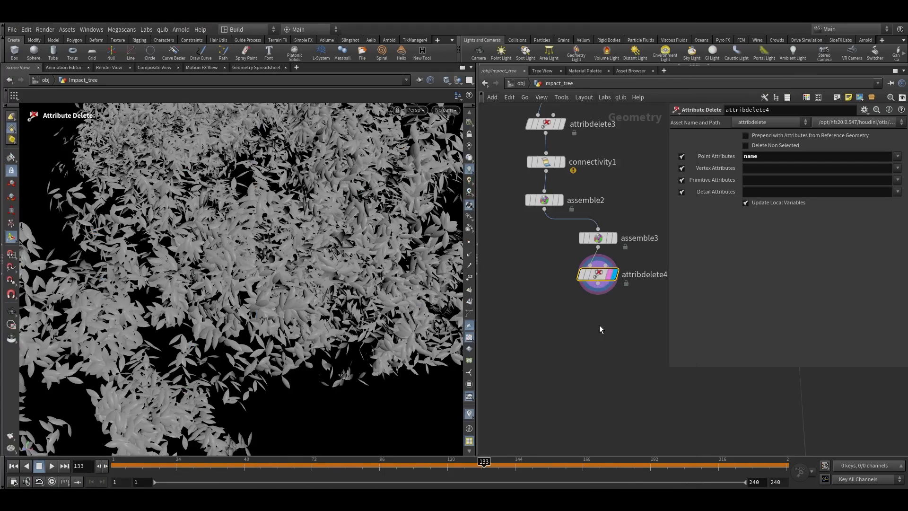
{"action": "left_click", "coordinate": [597, 324]}
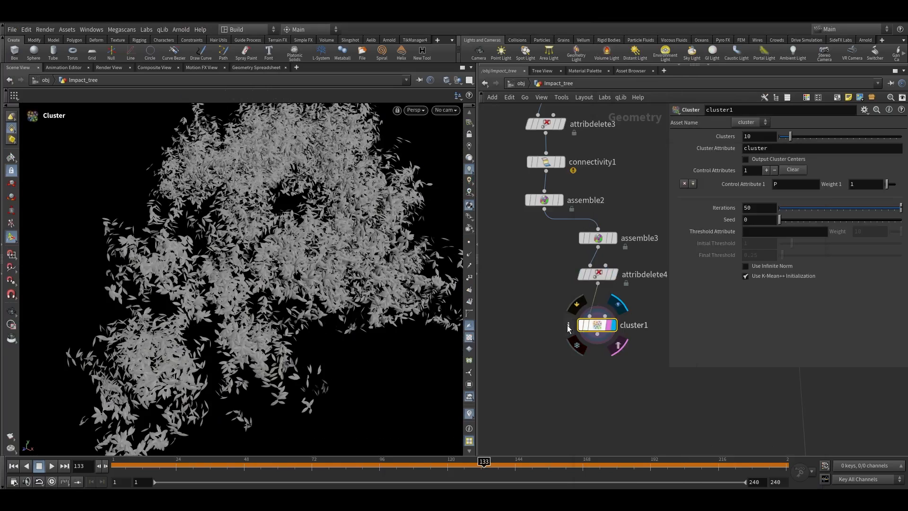
{"action": "left_click", "coordinate": [569, 325]}
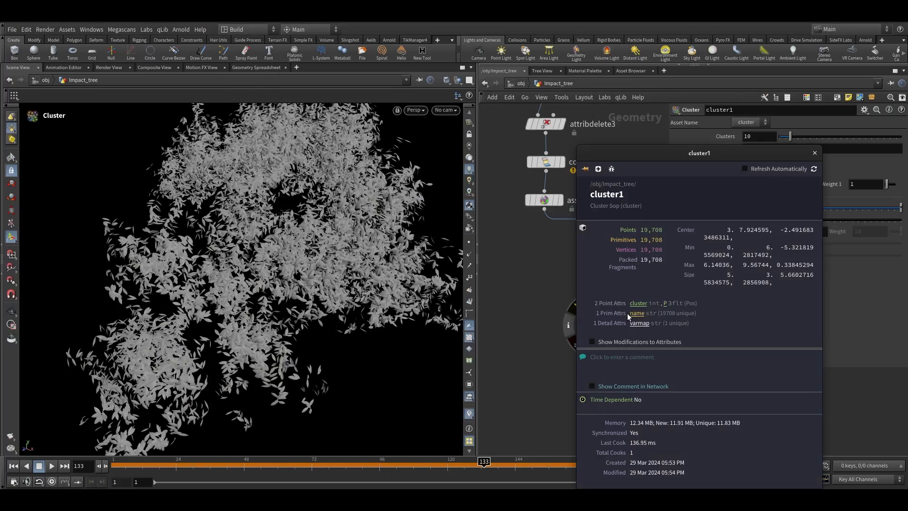
{"action": "left_click", "coordinate": [816, 152]}
{"action": "key", "text": "g"}
{"action": "left_click_drag", "start_coordinate": [256, 276], "coordinate": [279, 275]}
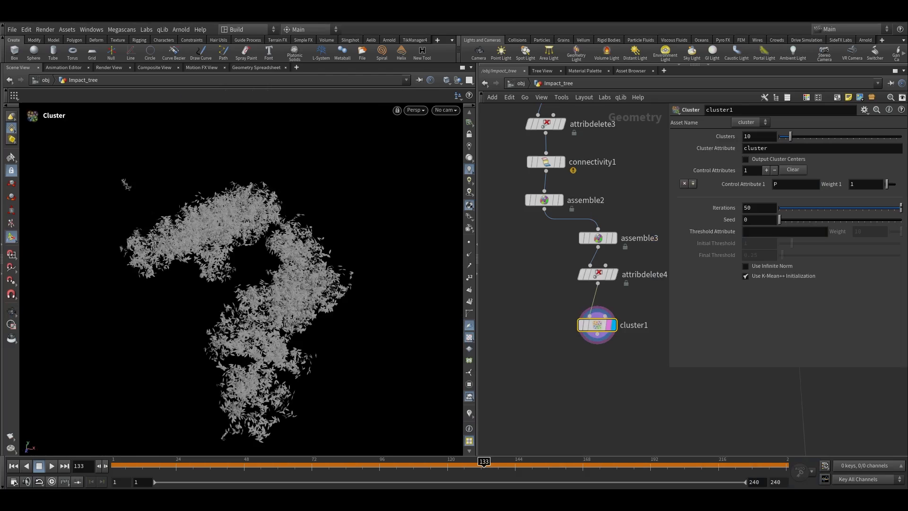
{"action": "middle_click", "coordinate": [612, 321]}
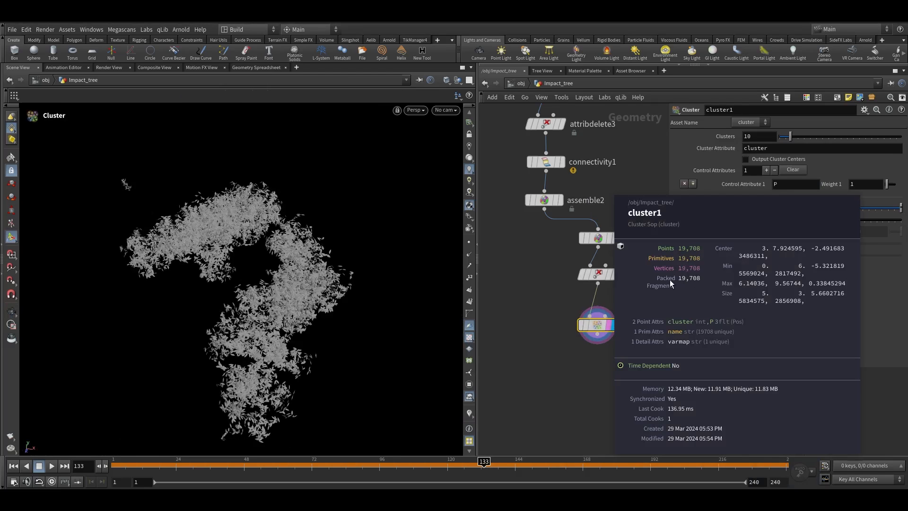
Add an Attribute Copy node fed by the Cluster node, enabling Match by Attribute on name
{"action": "key", "text": "Tab"}
{"action": "type", "text": "attrib"}
{"action": "key", "text": "Return"}
{"action": "left_click", "coordinate": [542, 366]}
{"action": "left_click_drag", "start_coordinate": [545, 209], "coordinate": [534, 353]}
{"action": "left_click_drag", "start_coordinate": [550, 356], "coordinate": [601, 335]}
{"action": "scroll", "coordinate": [562, 365], "scroll_direction": "up", "scroll_amount": 3}
{"action": "left_click", "coordinate": [559, 370]}
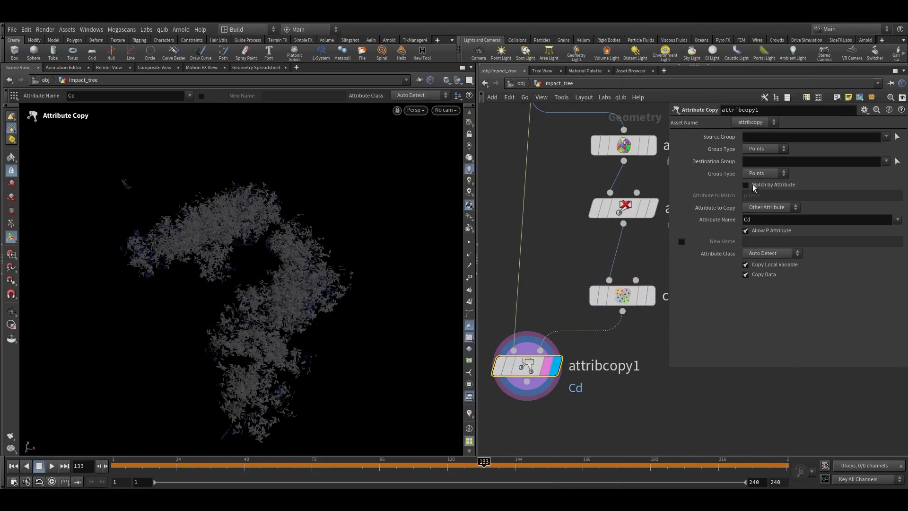
{"action": "left_click", "coordinate": [747, 186]}
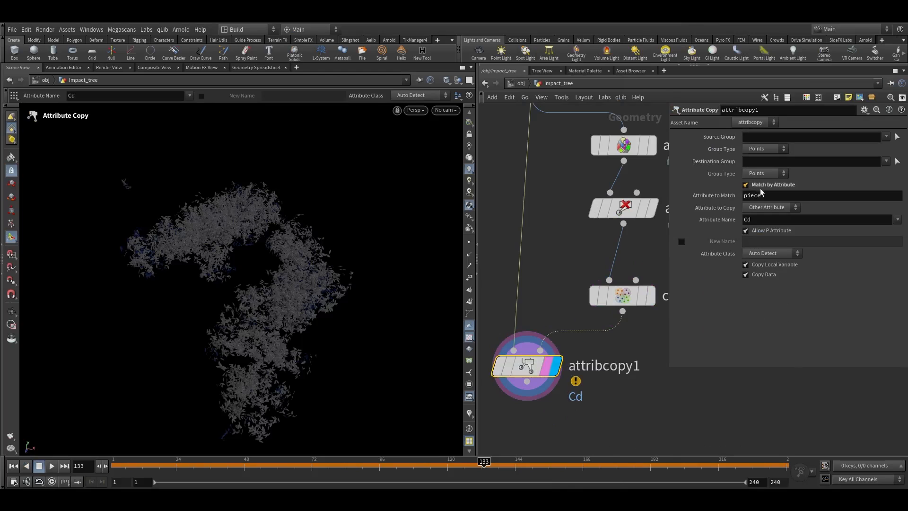
{"action": "double_click", "coordinate": [753, 197]}
{"action": "type", "text": "name"}
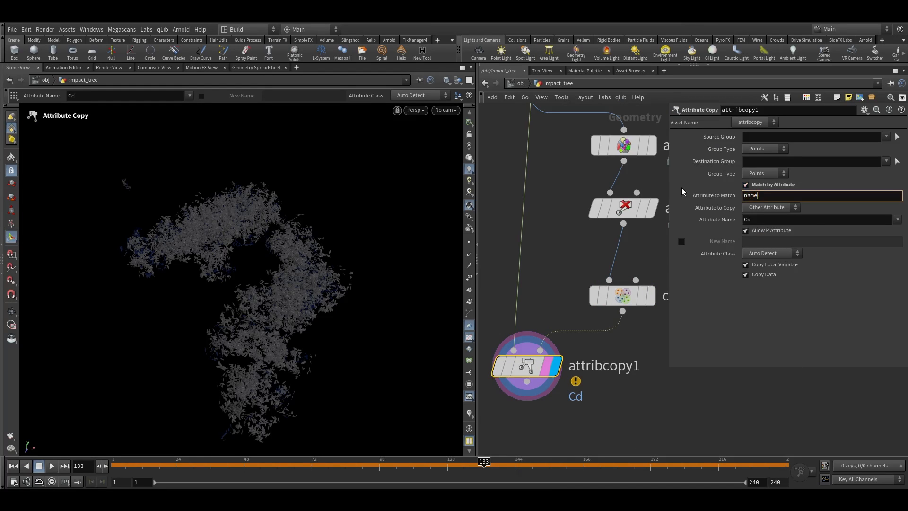
Set both Group Types of the Attribute Copy node to Primitives
{"action": "left_click", "coordinate": [612, 372]}
{"action": "left_click", "coordinate": [616, 398]}
{"action": "middle_click_drag", "start_coordinate": [659, 299], "coordinate": [642, 298]}
{"action": "middle_click", "coordinate": [641, 298]}
{"action": "middle_click_drag", "start_coordinate": [522, 109], "coordinate": [580, 189]}
{"action": "middle_click", "coordinate": [576, 171]}
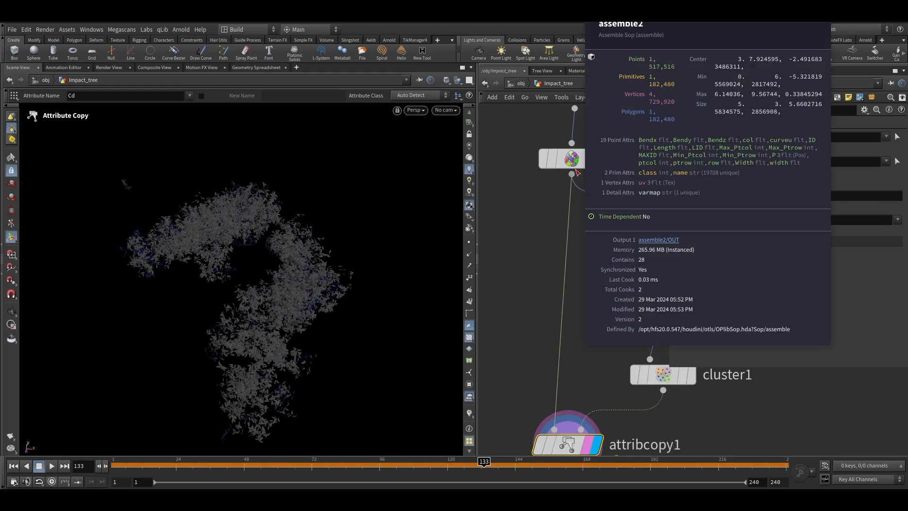
{"action": "middle_click_drag", "start_coordinate": [608, 366], "coordinate": [610, 263]}
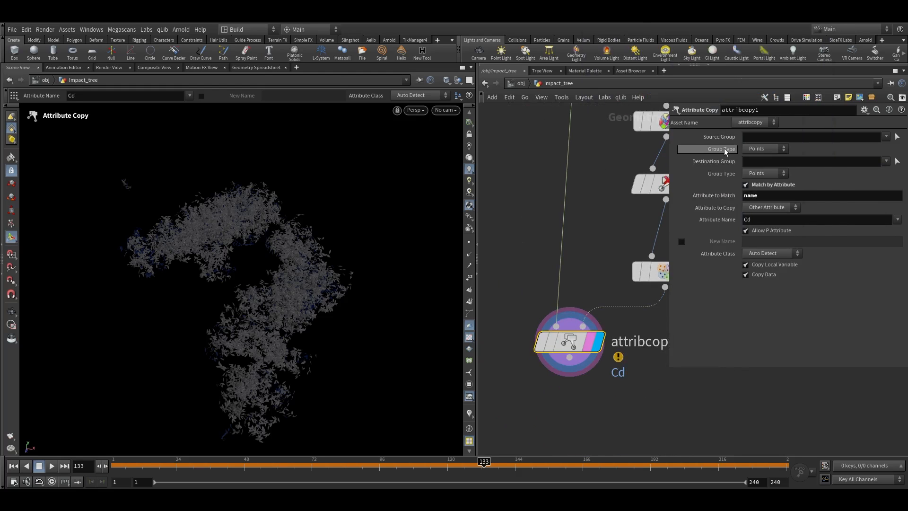
{"action": "left_click", "coordinate": [759, 150]}
{"action": "left_click", "coordinate": [759, 202]}
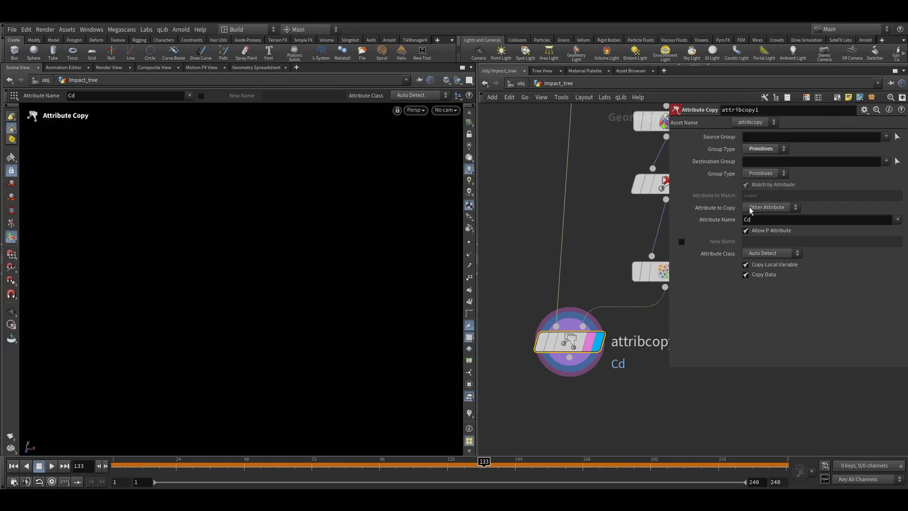
Re-enable Match by Attribute and set the Attribute Name to copy to cluster, then visualize it
{"action": "left_click", "coordinate": [745, 184]}
{"action": "double_click", "coordinate": [749, 220]}
{"action": "key", "text": "BackSpace"}
{"action": "left_click", "coordinate": [897, 220]}
{"action": "left_click", "coordinate": [878, 239]}
{"action": "right_click", "coordinate": [470, 415]}
{"action": "left_click", "coordinate": [470, 415]}
{"action": "left_click", "coordinate": [470, 415]}
{"action": "left_click", "coordinate": [467, 412]}
{"action": "left_click_drag", "start_coordinate": [278, 269], "coordinate": [374, 310], "text": "alt"}
{"action": "middle_click", "coordinate": [566, 342]}
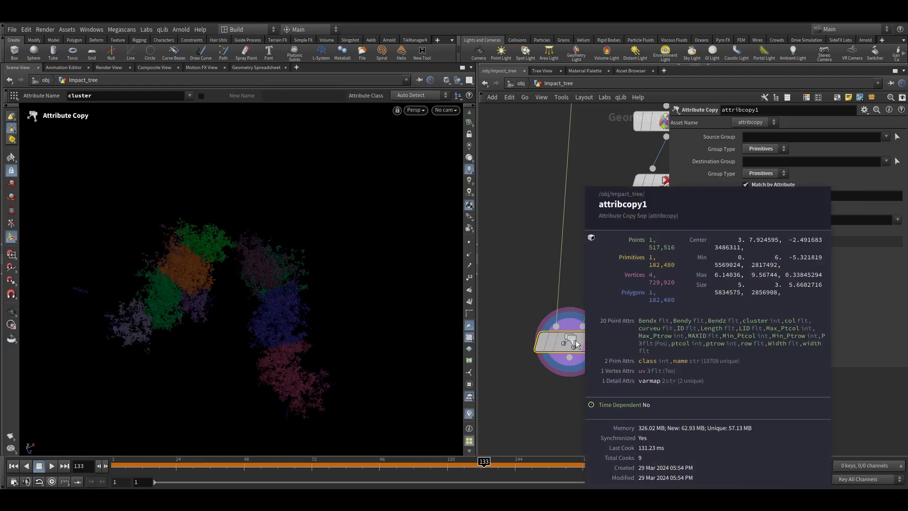
Inspect the cluster attribute values in the Geometry Spreadsheet and the clustered leaves in the viewport
{"action": "left_click", "coordinate": [256, 67]}
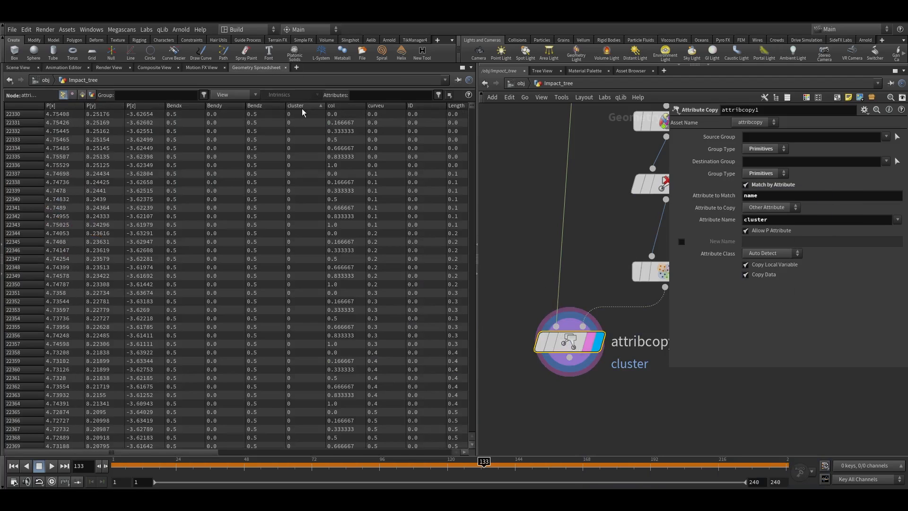
{"action": "left_click", "coordinate": [298, 112]}
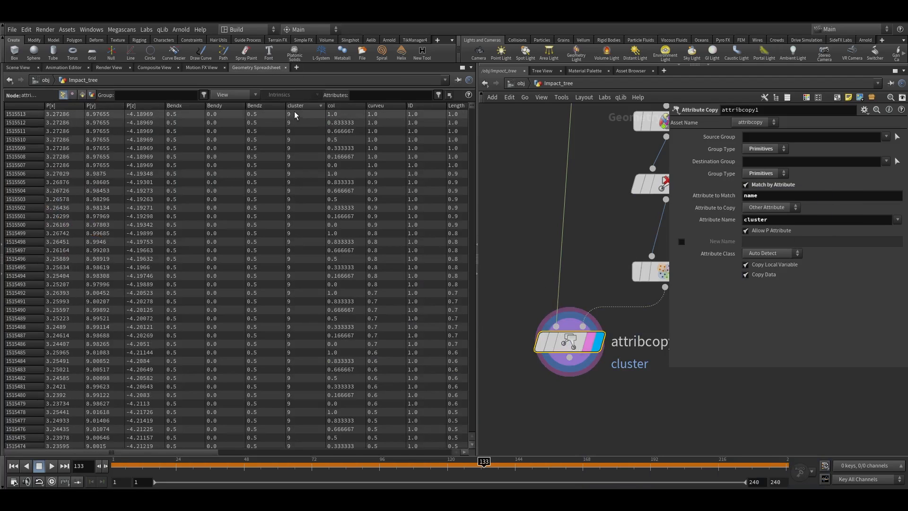
{"action": "left_click", "coordinate": [19, 69]}
{"action": "key", "text": "space+g"}
{"action": "left_click_drag", "start_coordinate": [278, 266], "coordinate": [288, 227]}
{"action": "right_click_drag", "start_coordinate": [289, 227], "coordinate": [291, 147]}
{"action": "left_click_drag", "start_coordinate": [292, 146], "coordinate": [344, 157]}
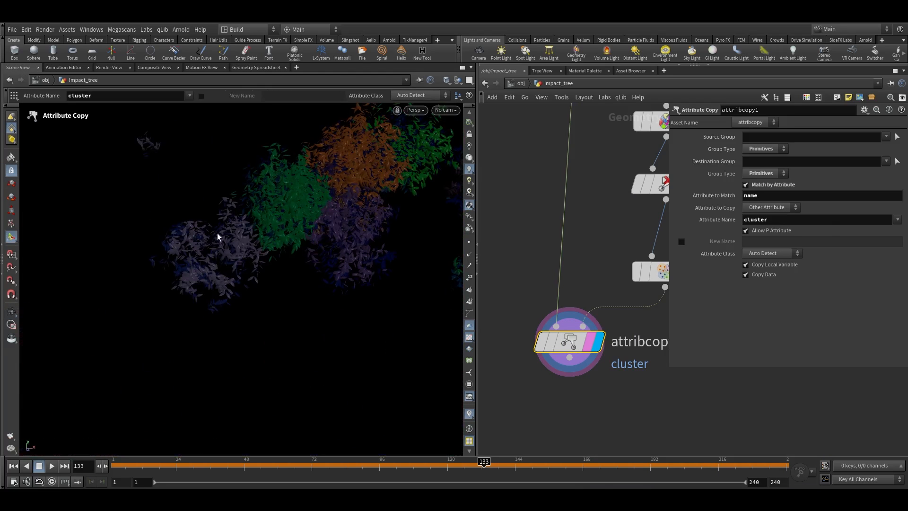
{"action": "left_click_drag", "start_coordinate": [230, 238], "coordinate": [263, 210]}
{"action": "left_click_drag", "start_coordinate": [335, 239], "coordinate": [312, 133]}
{"action": "key", "text": "space+g"}
{"action": "left_click_drag", "start_coordinate": [254, 231], "coordinate": [274, 262]}
{"action": "scroll", "coordinate": [565, 247], "scroll_direction": "down", "scroll_amount": 5}
{"action": "scroll", "coordinate": [570, 284], "scroll_direction": "up", "scroll_amount": 2}
{"action": "left_click_drag", "start_coordinate": [569, 281], "coordinate": [576, 280]}
{"action": "left_click_drag", "start_coordinate": [364, 316], "coordinate": [302, 231]}
{"action": "right_click_drag", "start_coordinate": [303, 231], "coordinate": [232, 392]}
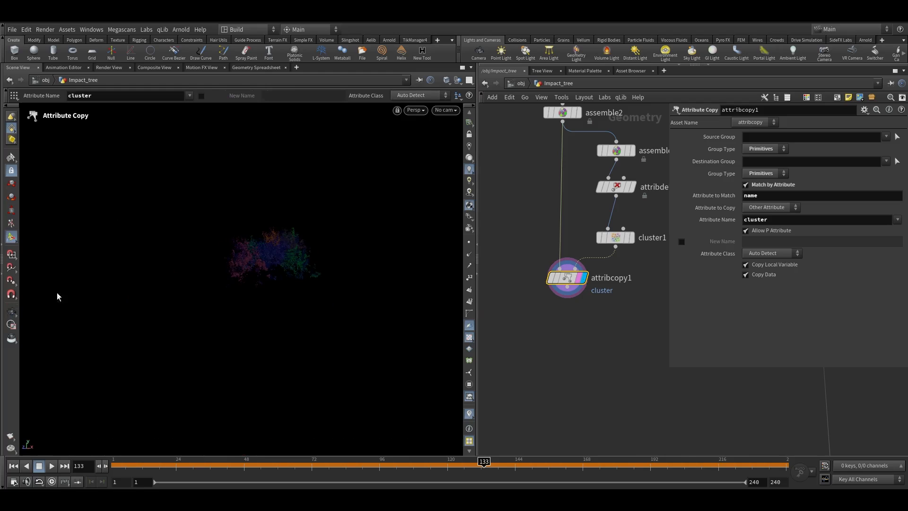
Add a File Cache node below the Attribute Copy node and name it cluster_cache
{"action": "middle_click_drag", "start_coordinate": [561, 195], "coordinate": [534, 218]}
{"action": "left_click_drag", "start_coordinate": [567, 163], "coordinate": [537, 343]}
{"action": "key", "text": "l"}
{"action": "left_click", "coordinate": [585, 367]}
{"action": "scroll", "coordinate": [544, 307], "scroll_direction": "up", "scroll_amount": 2}
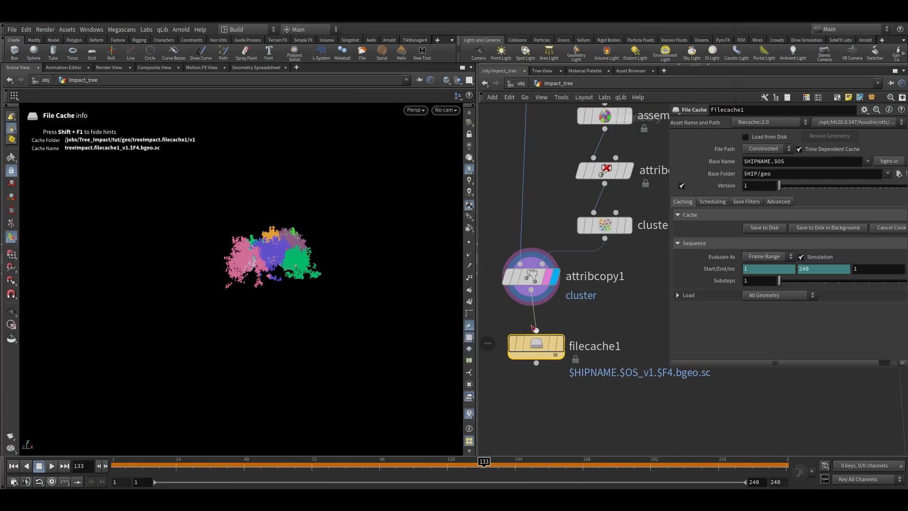
{"action": "left_click_drag", "start_coordinate": [539, 346], "coordinate": [534, 334]}
{"action": "left_click", "coordinate": [578, 338]}
{"action": "left_click", "coordinate": [551, 339]}
{"action": "left_click", "coordinate": [558, 337]}
{"action": "double_click", "coordinate": [603, 341]}
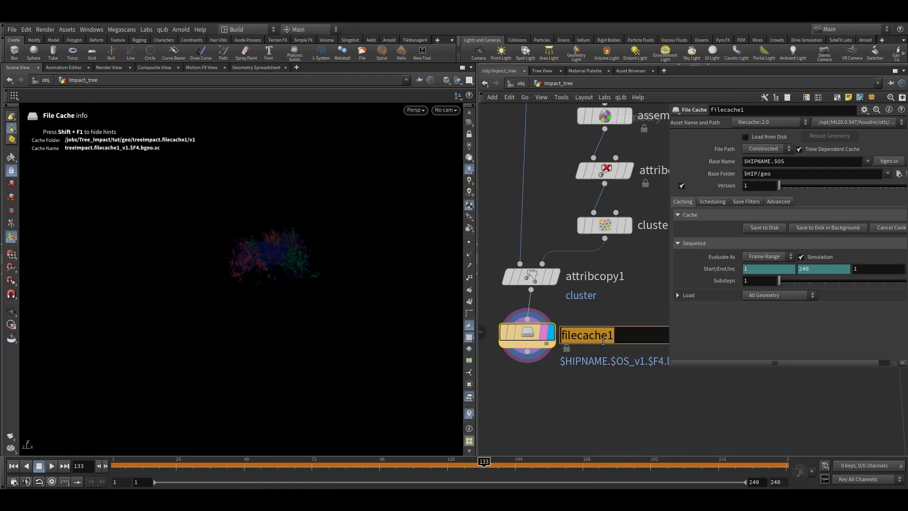
{"action": "type", "text": "clus"}
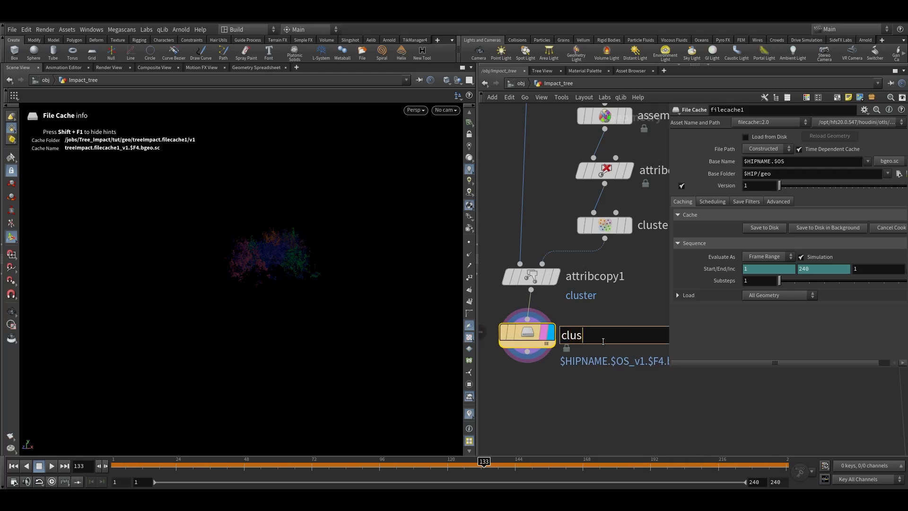
{"action": "type", "text": "ter_cache"}
{"action": "key", "text": "Return"}
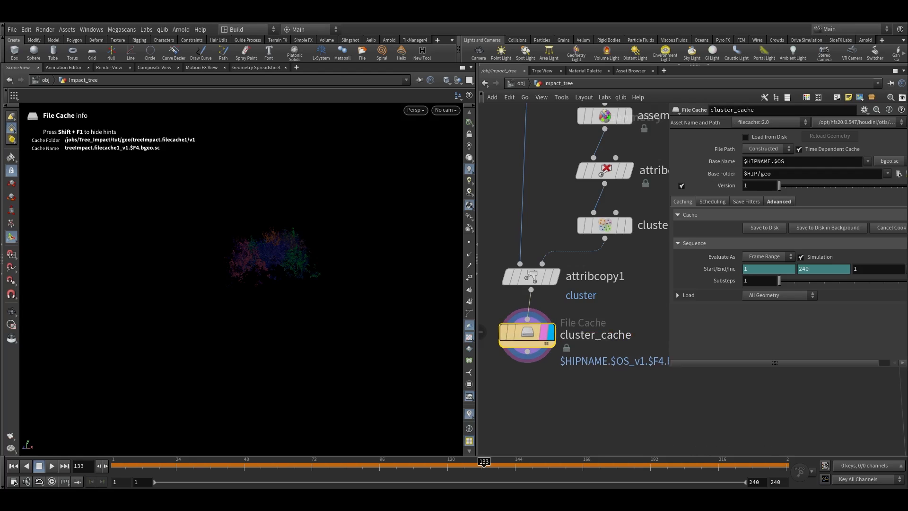
Turn off Time Dependent Cache, save the cluster cache to disk, and check the node's info
{"action": "left_click", "coordinate": [804, 150]}
{"action": "left_click", "coordinate": [767, 229]}
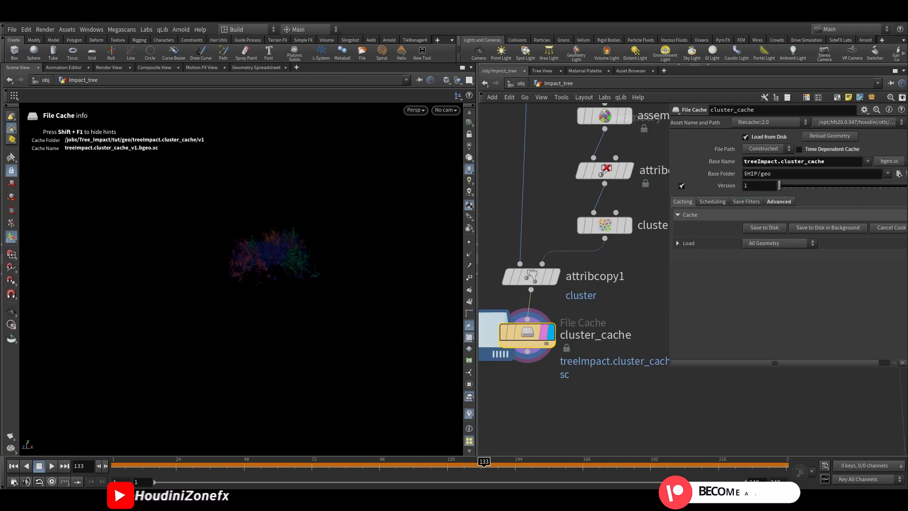
{"action": "scroll", "coordinate": [574, 282], "scroll_direction": "down", "scroll_amount": 3}
{"action": "middle_click", "coordinate": [556, 323]}
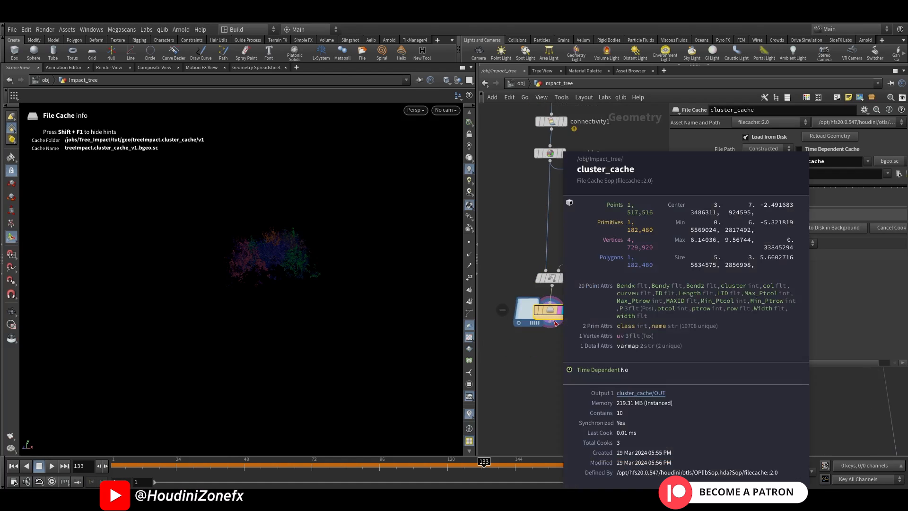
Add an Attribute Wrangle node below the cluster_cache node
{"action": "key", "text": "Tab"}
{"action": "type", "text": "attw"}
{"action": "key", "text": "Return"}
{"action": "key", "text": "Return"}
{"action": "left_click", "coordinate": [557, 362]}
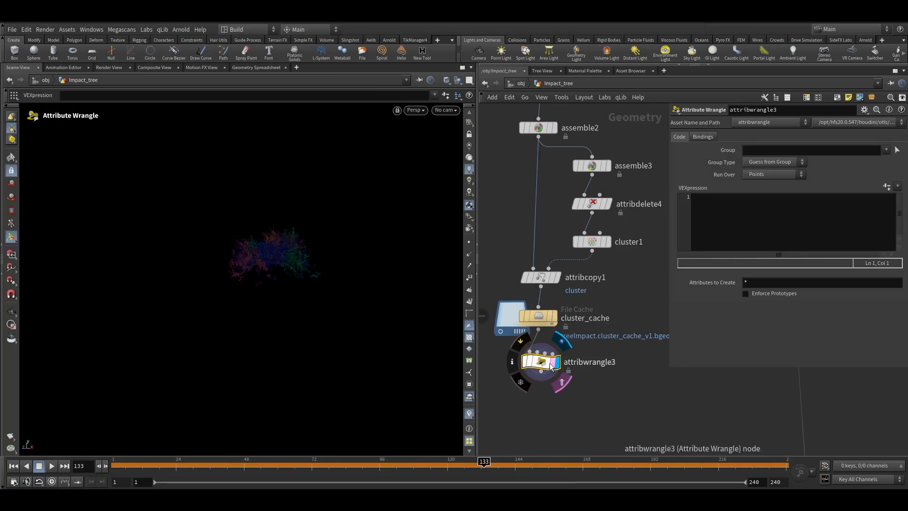
{"action": "key", "text": "space+g"}
{"action": "left_click_drag", "start_coordinate": [260, 270], "coordinate": [384, 224]}
{"action": "left_click", "coordinate": [748, 213]}
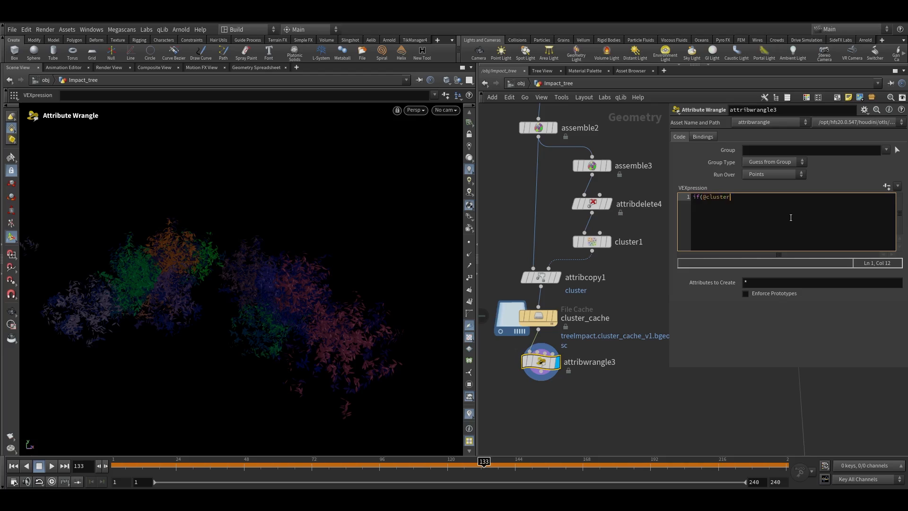
{"action": "type", "text": "if(@cluster != chi("}
{"action": "type", "text": "remove"}
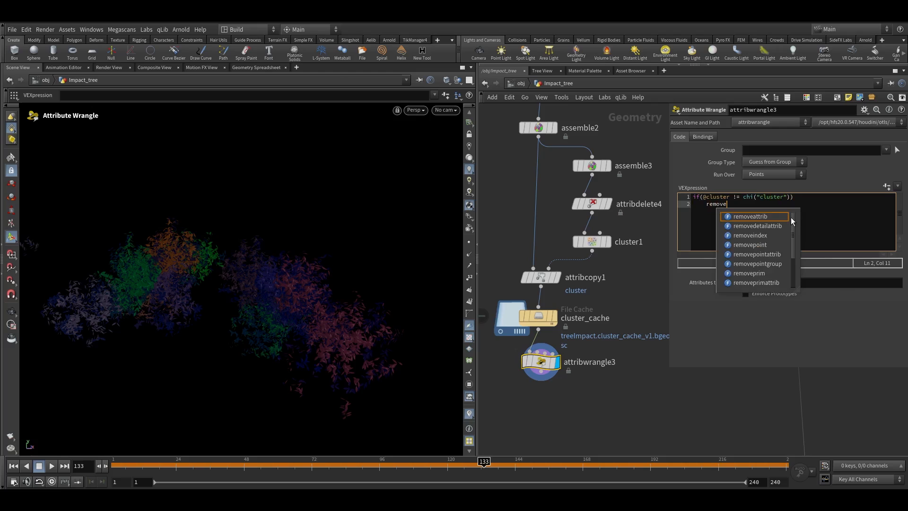
{"action": "type", "text": "point(0,@ptnum);"}
{"action": "left_click", "coordinate": [622, 367]}
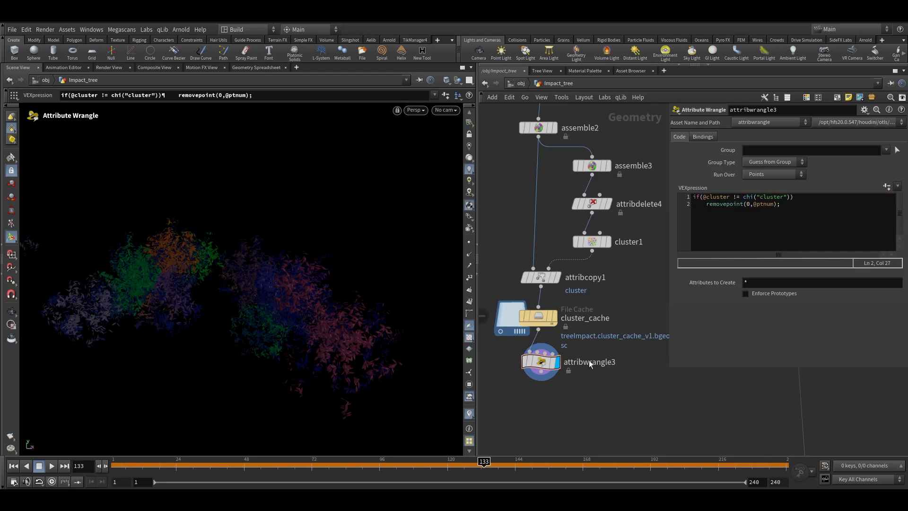
Create the wrangle's cluster parameter and step through several cluster values, settling on 0
{"action": "left_click", "coordinate": [886, 187]}
{"action": "left_click_drag", "start_coordinate": [798, 188], "coordinate": [828, 187]}
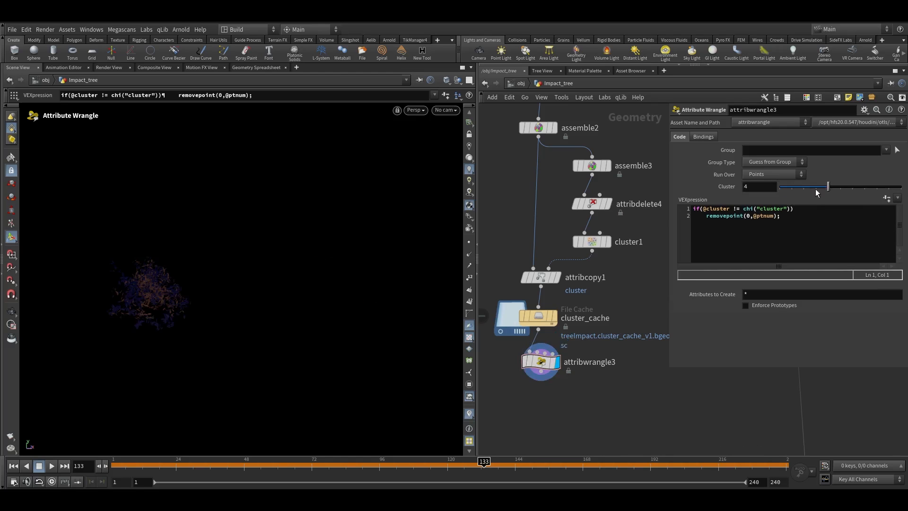
{"action": "left_click_drag", "start_coordinate": [232, 279], "coordinate": [430, 266], "text": "alt"}
{"action": "left_click_drag", "start_coordinate": [845, 191], "coordinate": [853, 189]}
{"action": "left_click_drag", "start_coordinate": [294, 228], "coordinate": [331, 303], "text": "alt"}
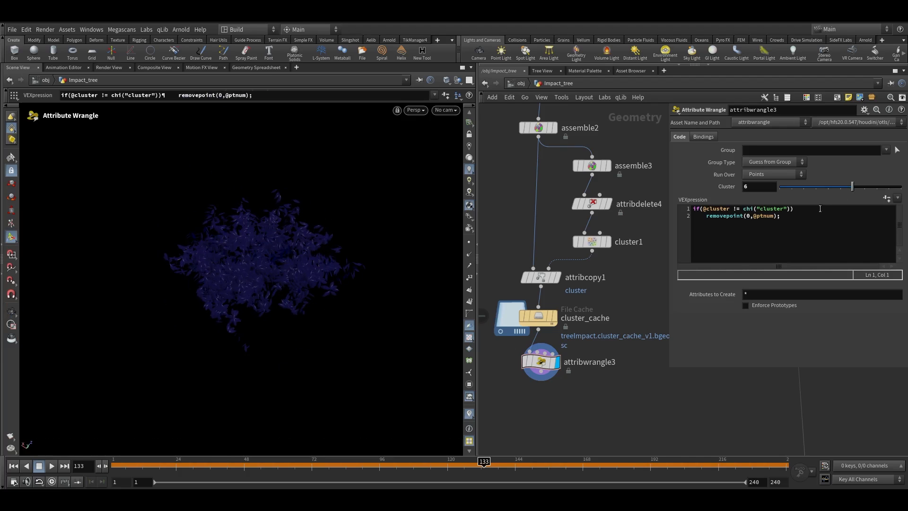
{"action": "left_click", "coordinate": [861, 191]}
{"action": "left_click_drag", "start_coordinate": [235, 223], "coordinate": [326, 191], "text": "alt"}
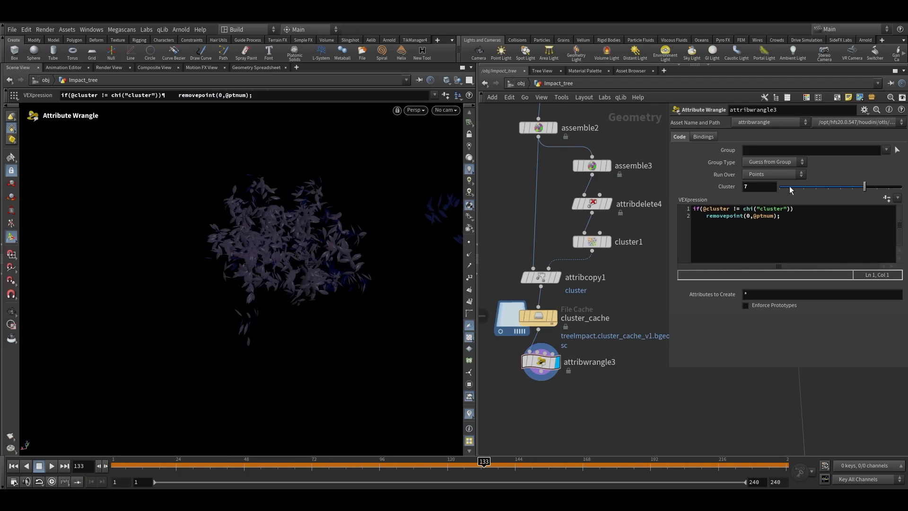
{"action": "left_click_drag", "start_coordinate": [787, 190], "coordinate": [711, 193]}
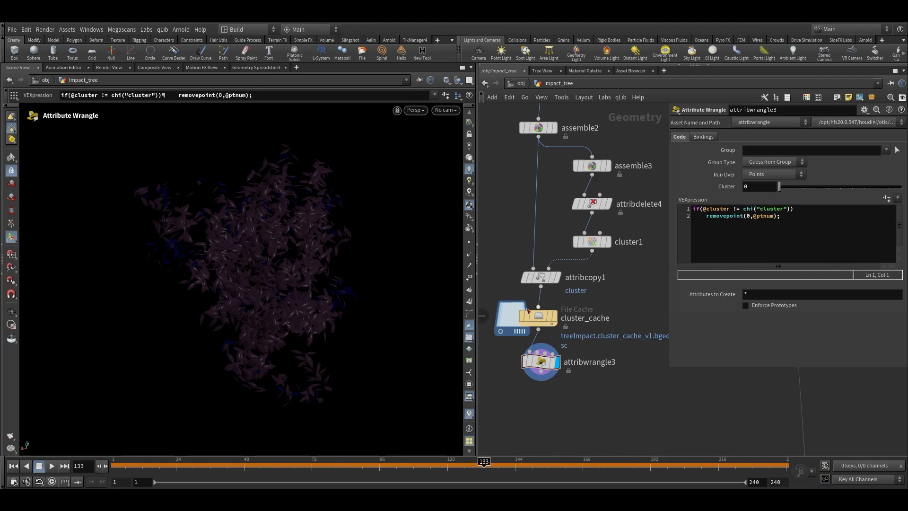
Add an Attribute Delete node below the Attribute Wrangle
{"action": "right_click", "coordinate": [301, 205]}
{"action": "left_click_drag", "start_coordinate": [271, 254], "coordinate": [270, 240], "text": "alt"}
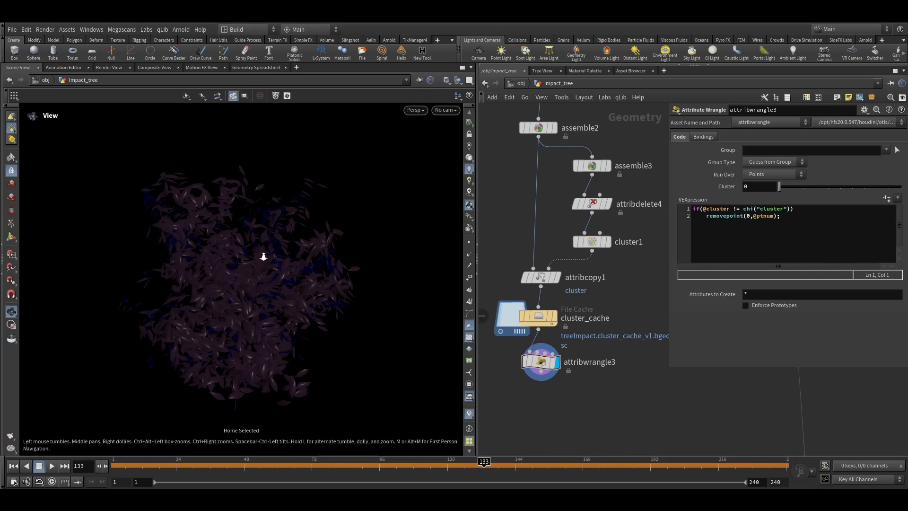
{"action": "scroll", "coordinate": [270, 240], "scroll_direction": "down", "scroll_amount": 5}
{"action": "scroll", "coordinate": [589, 322], "scroll_direction": "down", "scroll_amount": 2}
{"action": "scroll", "coordinate": [589, 321], "scroll_direction": "down", "scroll_amount": 2}
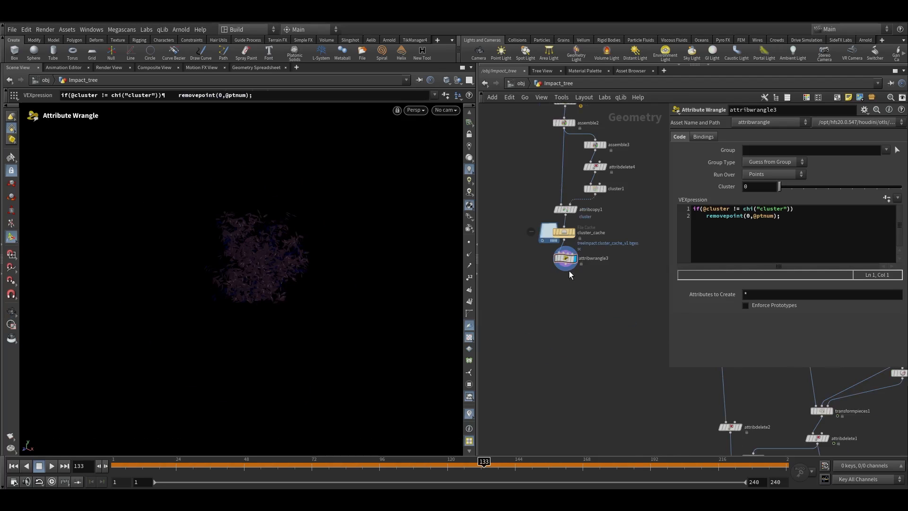
{"action": "key", "text": "Tab"}
{"action": "type", "text": "attribdel"}
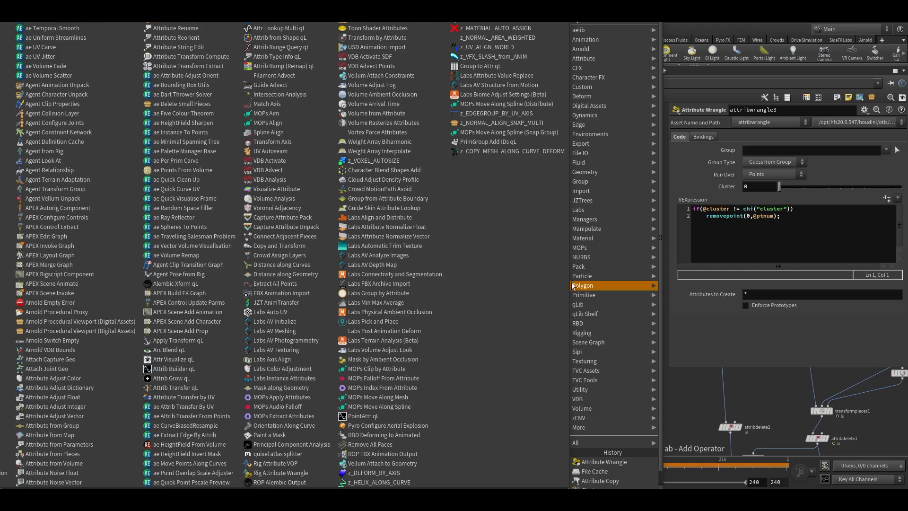
{"action": "key", "text": "Return"}
{"action": "left_click", "coordinate": [573, 284]}
{"action": "scroll", "coordinate": [577, 285], "scroll_direction": "up", "scroll_amount": 2}
{"action": "left_click", "coordinate": [578, 287]}
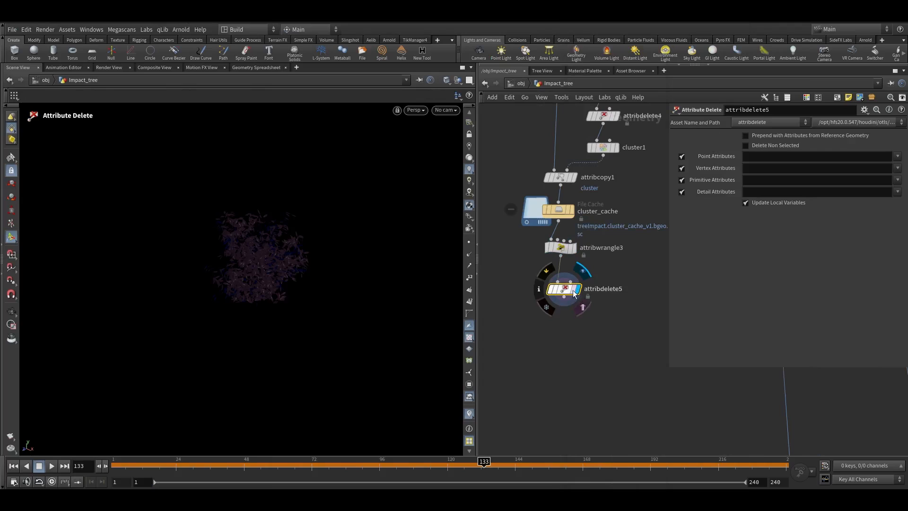
Enable Delete Non Selected and keep point attributes curveu and cluster, vertex attribute uv, and primitive attribute class
{"action": "left_click", "coordinate": [776, 145]}
{"action": "left_click", "coordinate": [897, 156]}
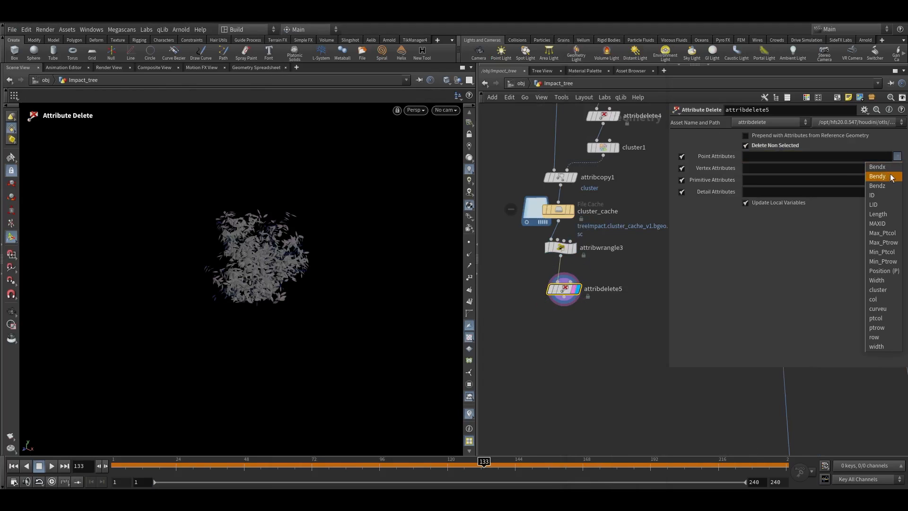
{"action": "left_click", "coordinate": [884, 308]}
{"action": "left_click", "coordinate": [898, 156]}
{"action": "left_click", "coordinate": [883, 284]}
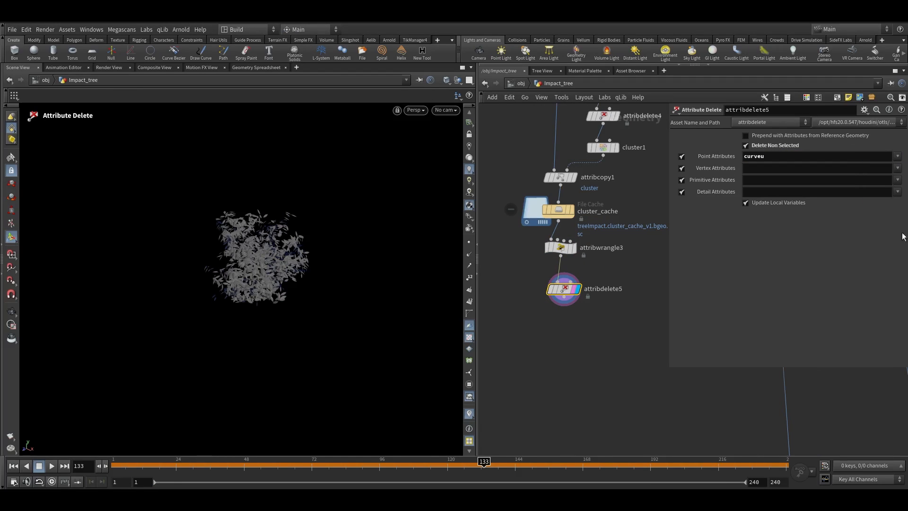
{"action": "left_click", "coordinate": [899, 169]}
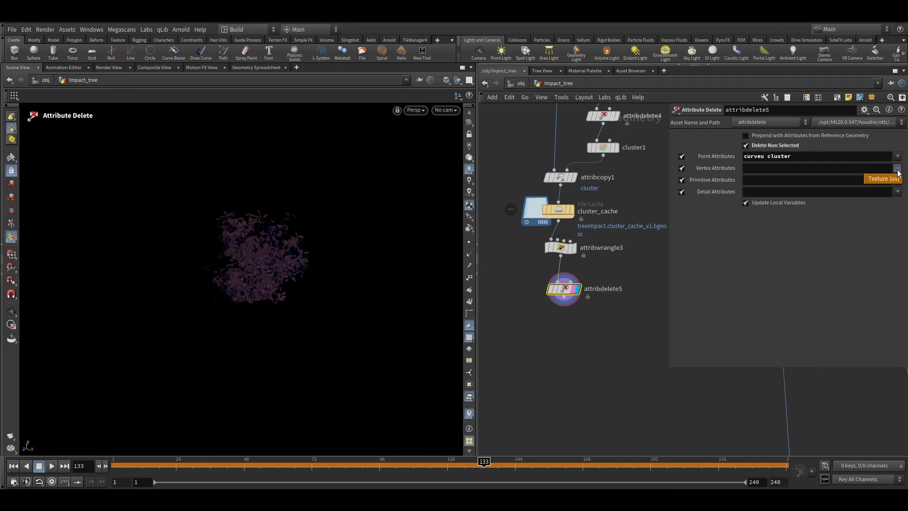
{"action": "left_click", "coordinate": [898, 180]}
{"action": "left_click", "coordinate": [897, 180]}
{"action": "left_click", "coordinate": [889, 191]}
{"action": "scroll", "coordinate": [549, 294], "scroll_direction": "up", "scroll_amount": 3}
{"action": "middle_click", "coordinate": [566, 285]}
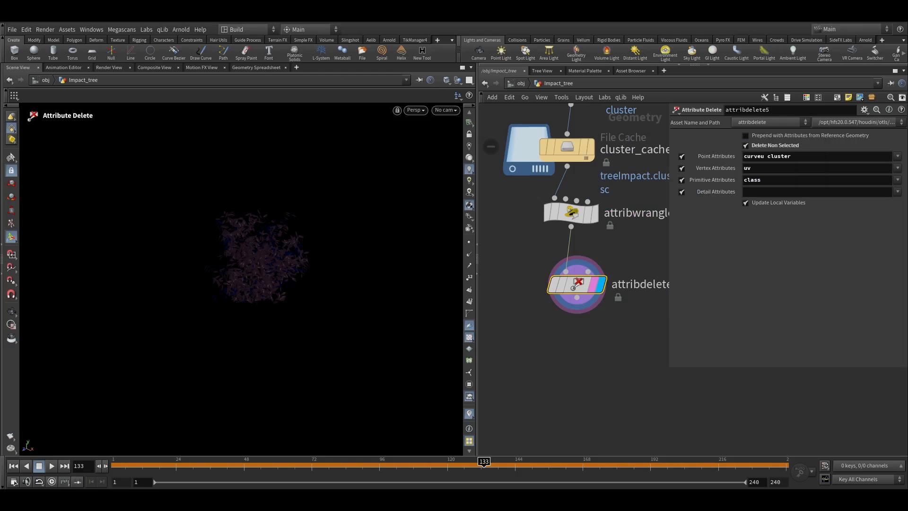
{"action": "scroll", "coordinate": [634, 339], "scroll_direction": "down", "scroll_amount": 5}
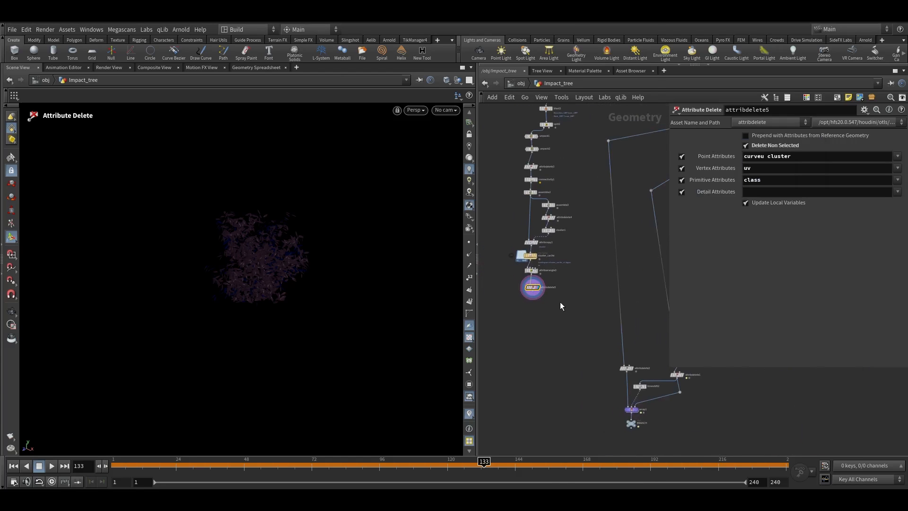
{"action": "key", "text": "Tab"}
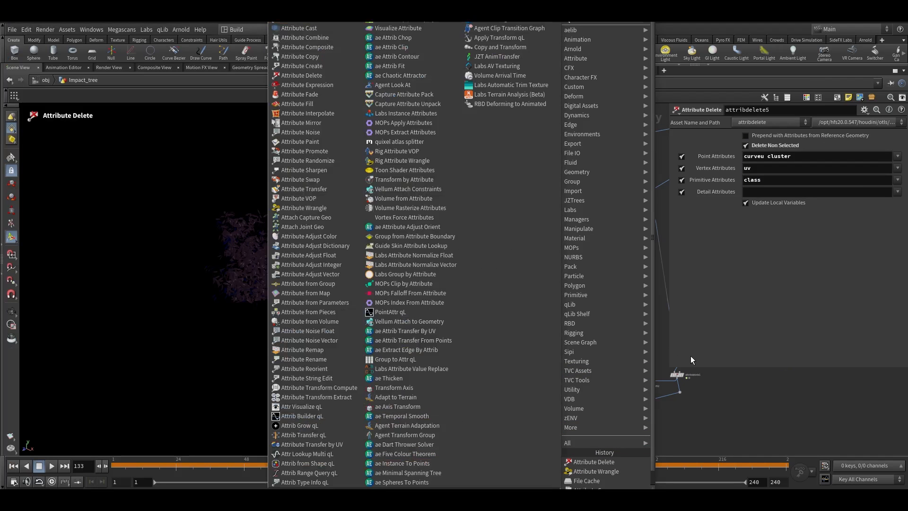
{"action": "left_click", "coordinate": [690, 356]}
Add a Group Create node below the Attribute Delete and wire a reference geometry into its second input
{"action": "key", "text": "Tab"}
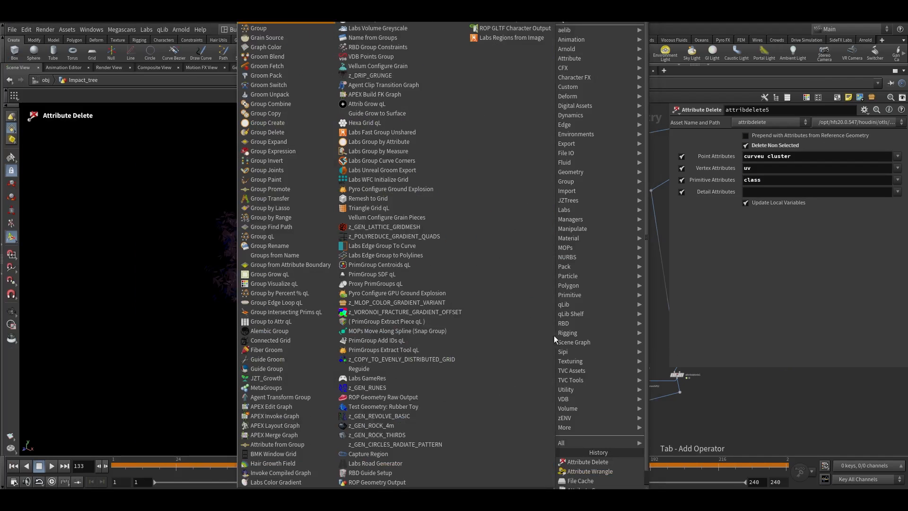
{"action": "left_click", "coordinate": [278, 26]}
{"action": "scroll", "coordinate": [552, 315], "scroll_direction": "up", "scroll_amount": 5}
{"action": "left_click", "coordinate": [572, 319]}
{"action": "left_click_drag", "start_coordinate": [571, 319], "coordinate": [578, 361]}
{"action": "left_click", "coordinate": [584, 354]}
{"action": "middle_click_drag", "start_coordinate": [612, 336], "coordinate": [539, 366]}
{"action": "left_click", "coordinate": [598, 356], "text": "alt"}
{"action": "scroll", "coordinate": [596, 303], "scroll_direction": "down", "scroll_amount": 3}
{"action": "middle_click_drag", "start_coordinate": [596, 302], "coordinate": [491, 362]}
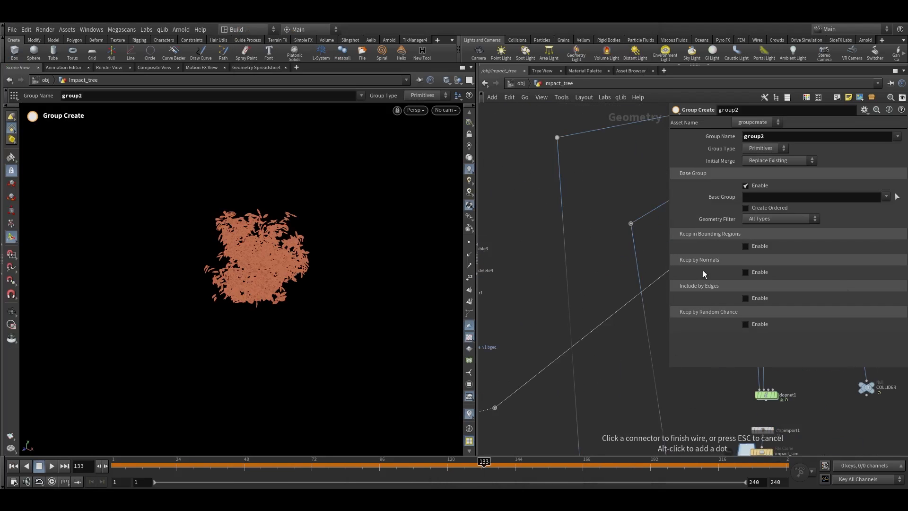
{"action": "middle_click_drag", "start_coordinate": [654, 282], "coordinate": [584, 377]}
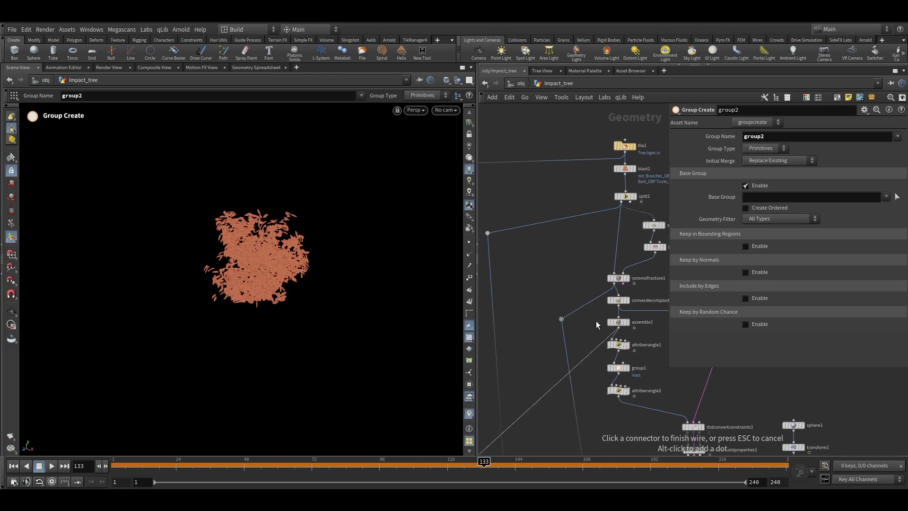
{"action": "left_click", "coordinate": [624, 203]}
{"action": "middle_click_drag", "start_coordinate": [522, 330], "coordinate": [659, 143]}
{"action": "scroll", "coordinate": [550, 316], "scroll_direction": "up", "scroll_amount": 4}
{"action": "left_click", "coordinate": [522, 308]}
{"action": "scroll", "coordinate": [265, 280], "scroll_direction": "up", "scroll_amount": 10}
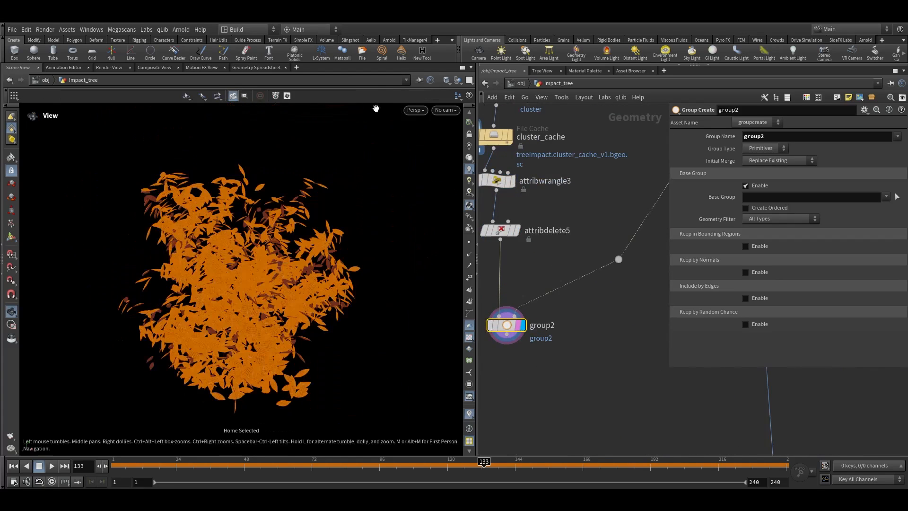
Clear the group name and set the Group Create's group type to Points
{"action": "double_click", "coordinate": [766, 137]}
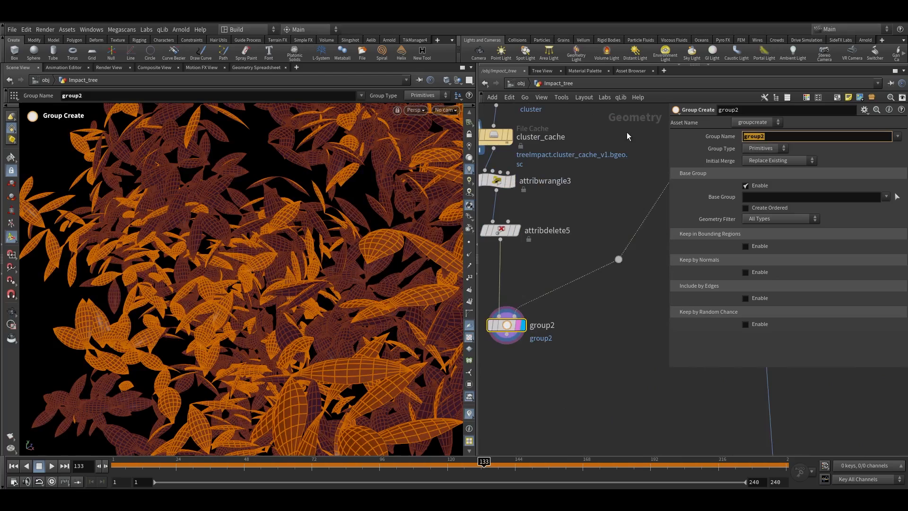
{"action": "key", "text": "BackSpace"}
{"action": "key", "text": "Escape"}
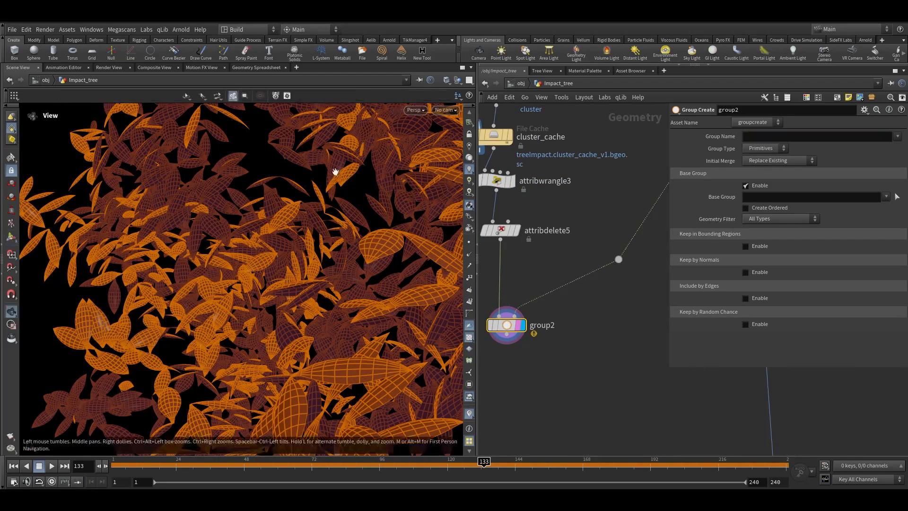
{"action": "scroll", "coordinate": [414, 120], "scroll_direction": "up", "scroll_amount": 5}
{"action": "left_click_drag", "start_coordinate": [415, 121], "coordinate": [385, 275]}
{"action": "left_click_drag", "start_coordinate": [278, 236], "coordinate": [339, 232]}
{"action": "left_click", "coordinate": [773, 148]}
{"action": "left_click", "coordinate": [759, 161]}
{"action": "middle_click_drag", "start_coordinate": [571, 340], "coordinate": [587, 336]}
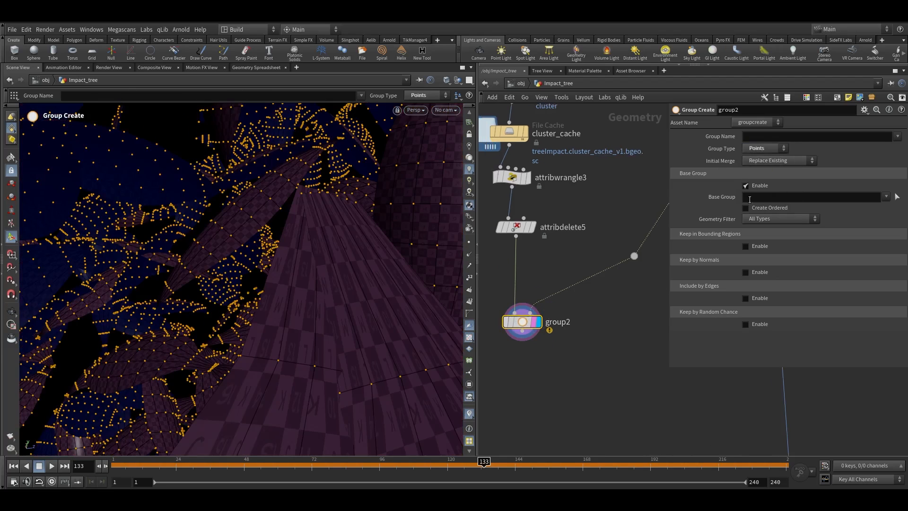
Name the point group pinPTS
{"action": "left_click", "coordinate": [770, 137]}
{"action": "type", "text": "pintPTS"}
{"action": "key", "text": "Return"}
{"action": "left_click_drag", "start_coordinate": [754, 136], "coordinate": [761, 136]}
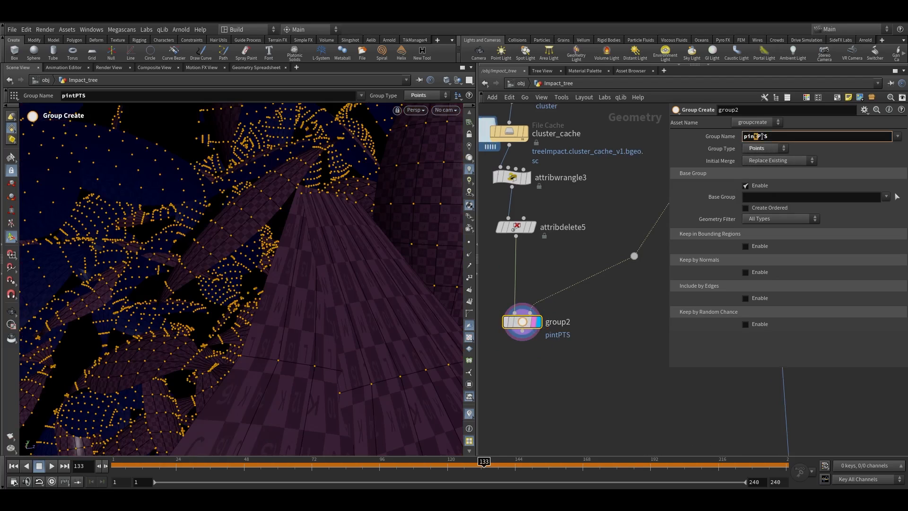
{"action": "key", "text": "Return"}
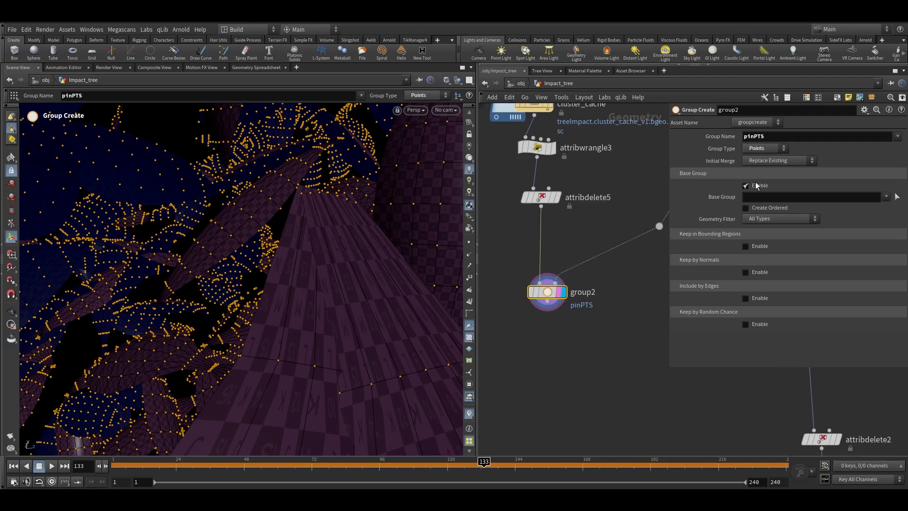
Disable the base group and enable Keep in Bounding Regions with bounding type Bounding Object (points or vertices only)
{"action": "left_click", "coordinate": [756, 186]}
{"action": "left_click", "coordinate": [746, 212]}
{"action": "left_click", "coordinate": [752, 222]}
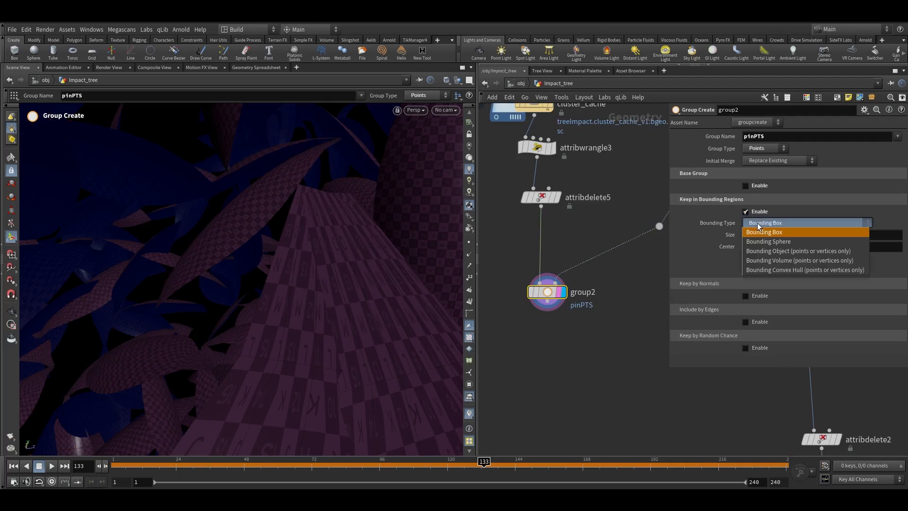
{"action": "left_click", "coordinate": [762, 253]}
Add a Peak node feeding the Group Create's second input and set its distance to 0.01
{"action": "right_click_drag", "start_coordinate": [286, 262], "coordinate": [213, 255], "text": "alt"}
{"action": "left_click_drag", "start_coordinate": [212, 255], "coordinate": [310, 250], "text": "alt"}
{"action": "right_click_drag", "start_coordinate": [310, 249], "coordinate": [377, 253], "text": "alt"}
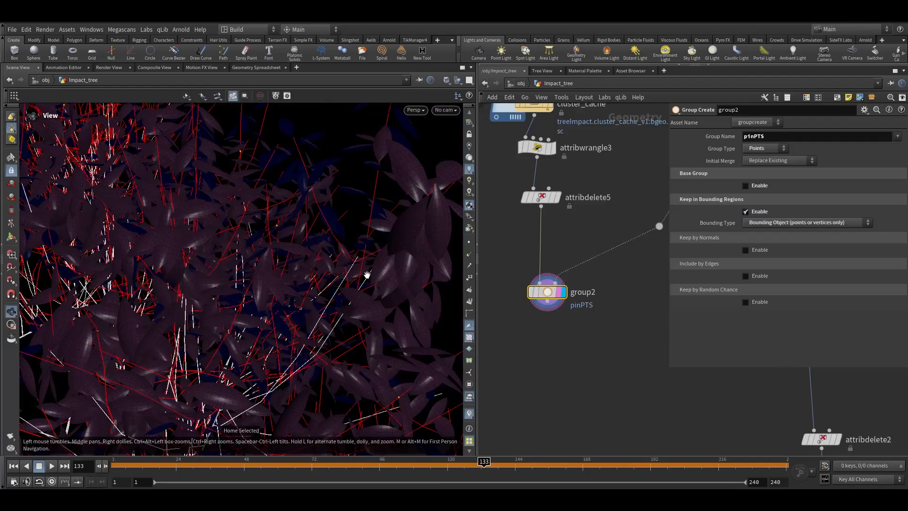
{"action": "scroll", "coordinate": [534, 325], "scroll_direction": "down", "scroll_amount": 1}
{"action": "middle_click_drag", "start_coordinate": [535, 325], "coordinate": [508, 331]}
{"action": "key", "text": "Tab"}
{"action": "mouse_move", "coordinate": [514, 326]}
{"action": "type", "text": "pp"}
{"action": "key", "text": "BackSpace"}
{"action": "type", "text": "eak"}
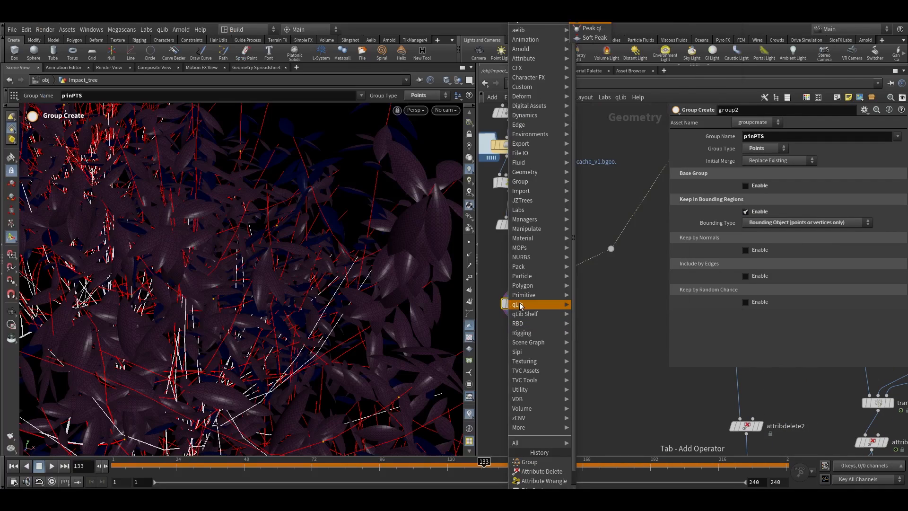
{"action": "key", "text": "Return"}
{"action": "scroll", "coordinate": [544, 284], "scroll_direction": "up", "scroll_amount": 2}
{"action": "left_click", "coordinate": [554, 279]}
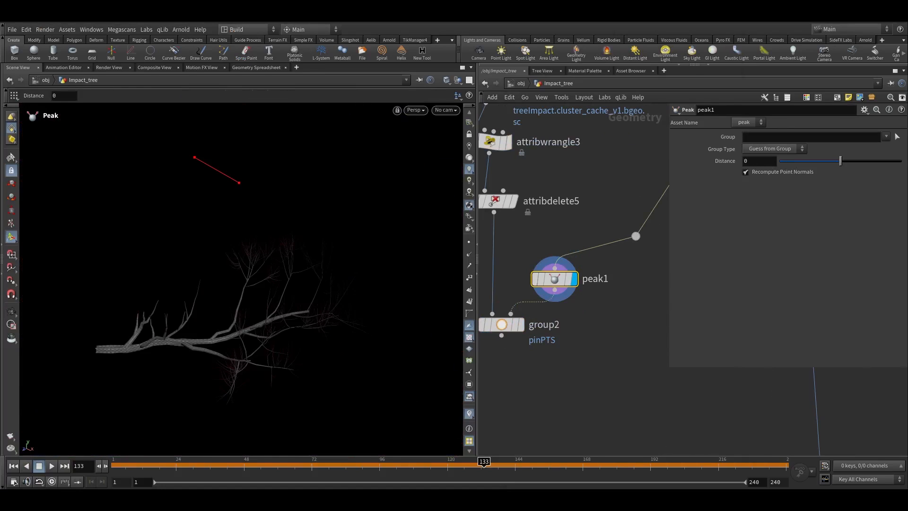
{"action": "left_click", "coordinate": [765, 161]}
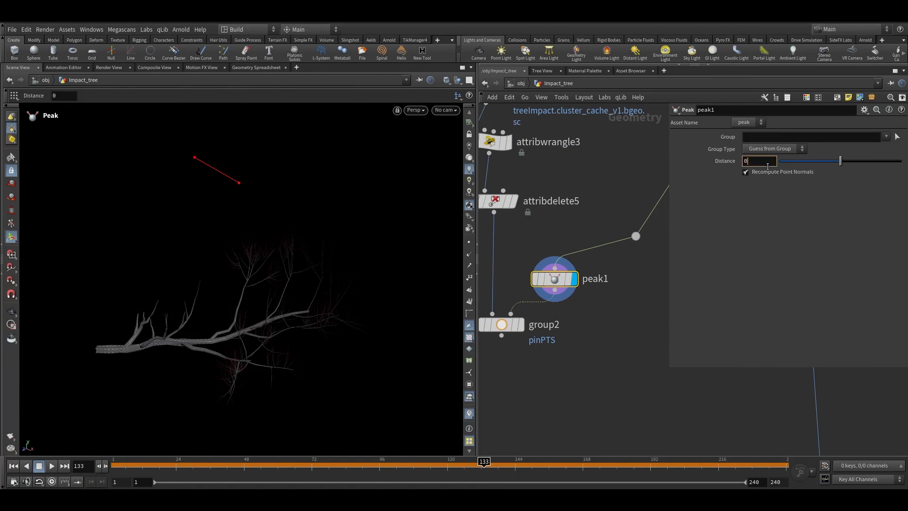
{"action": "key", "text": "Return"}
{"action": "scroll", "coordinate": [522, 321], "scroll_direction": "up", "scroll_amount": 2}
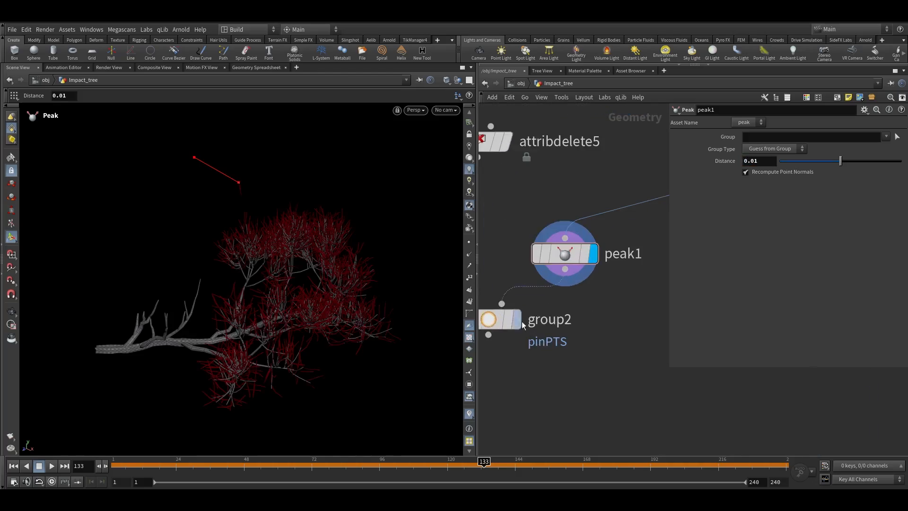
Examine the pinPTS point selection on the leaves in the viewport
{"action": "left_click", "coordinate": [517, 320]}
{"action": "right_click_drag", "start_coordinate": [322, 263], "coordinate": [416, 263]}
{"action": "left_click_drag", "start_coordinate": [415, 264], "coordinate": [367, 260]}
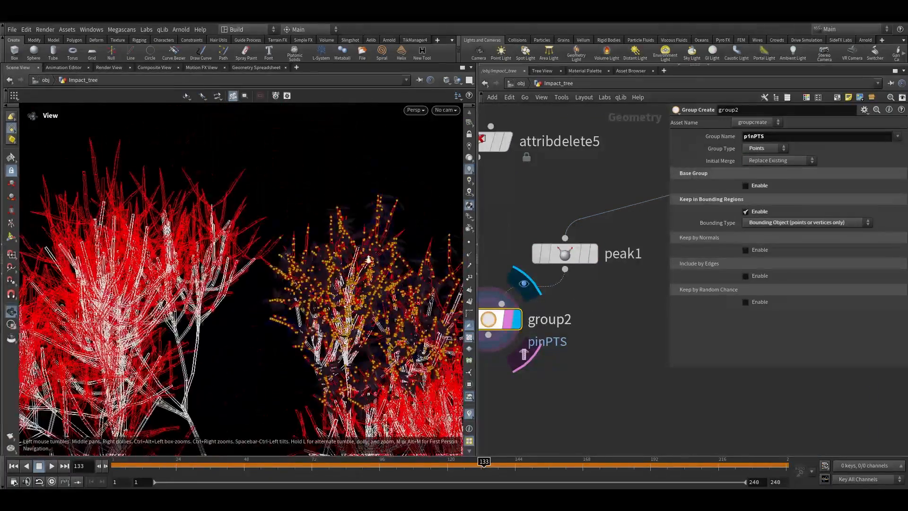
{"action": "right_click_drag", "start_coordinate": [367, 260], "coordinate": [424, 147]}
{"action": "middle_click_drag", "start_coordinate": [425, 147], "coordinate": [399, 188]}
{"action": "right_click_drag", "start_coordinate": [400, 188], "coordinate": [347, 241]}
{"action": "left_click_drag", "start_coordinate": [347, 241], "coordinate": [280, 316]}
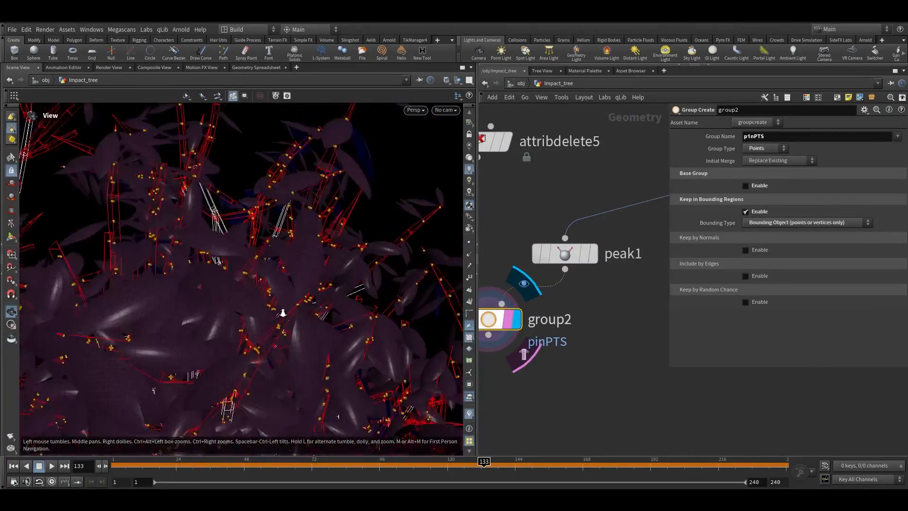
{"action": "right_click_drag", "start_coordinate": [280, 317], "coordinate": [314, 281]}
{"action": "key", "text": "space+g"}
{"action": "key", "text": "Return"}
{"action": "scroll", "coordinate": [545, 339], "scroll_direction": "down", "scroll_amount": 3}
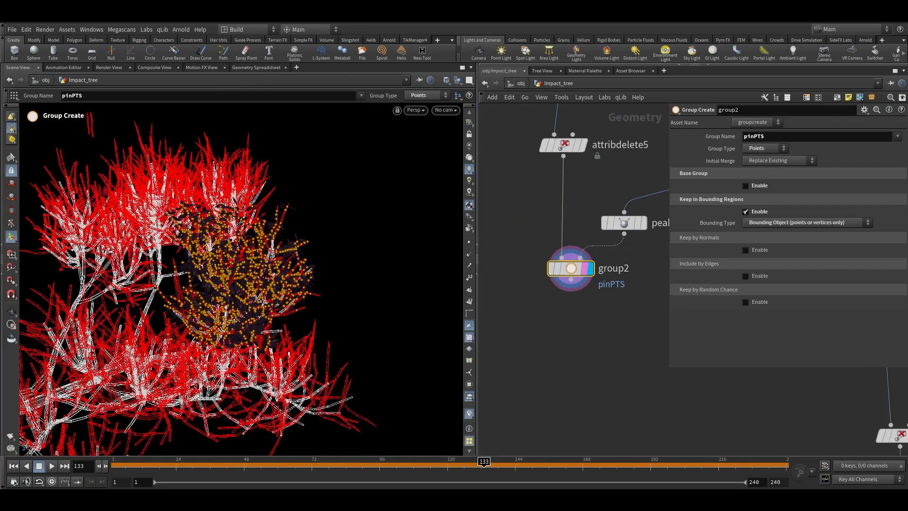
{"action": "scroll", "coordinate": [538, 335], "scroll_direction": "up", "scroll_amount": 2}
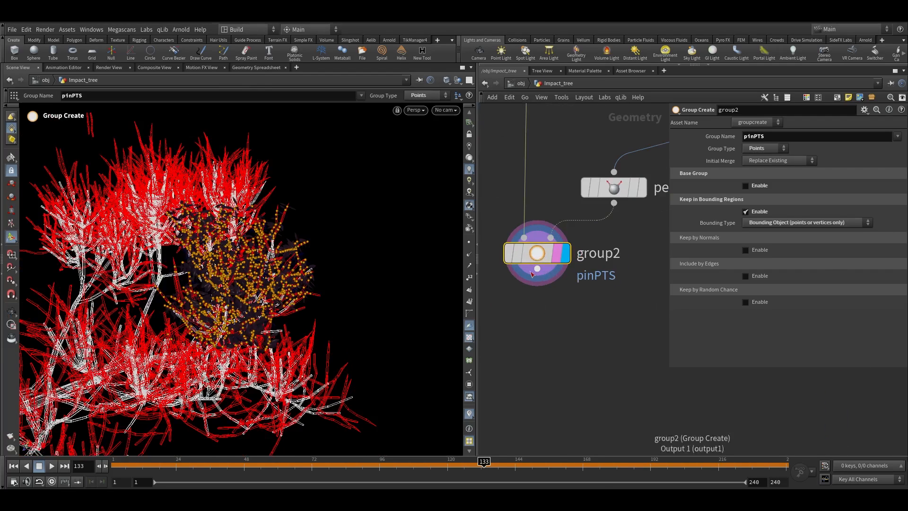
Add a PolyReduce node below the Group Create and set Percent To Keep to 30
{"action": "key", "text": "Tab"}
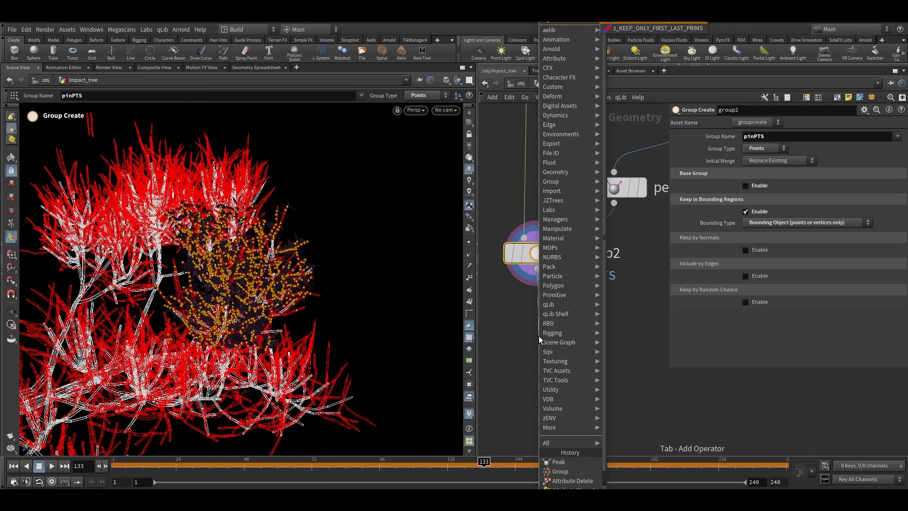
{"action": "key", "text": "BackSpace"}
{"action": "key", "text": "BackSpace"}
{"action": "type", "text": "lyr"}
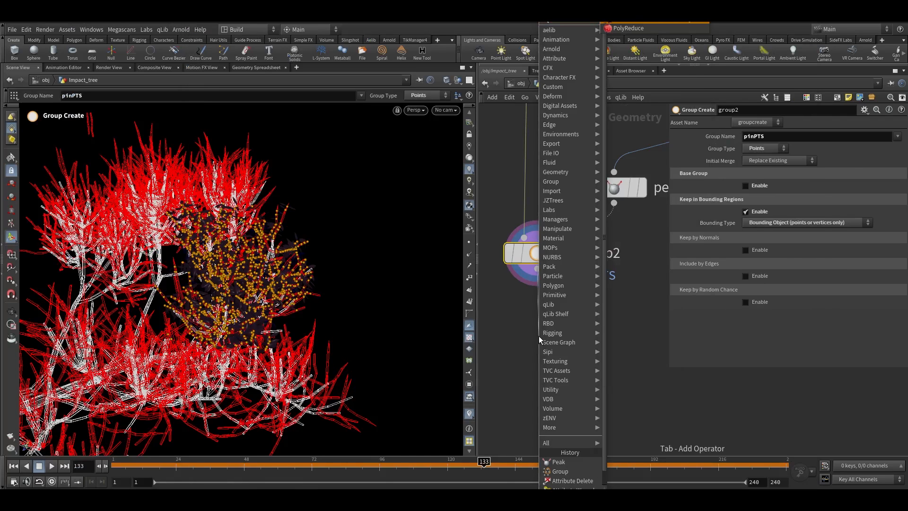
{"action": "key", "text": "Return"}
{"action": "left_click", "coordinate": [538, 335]}
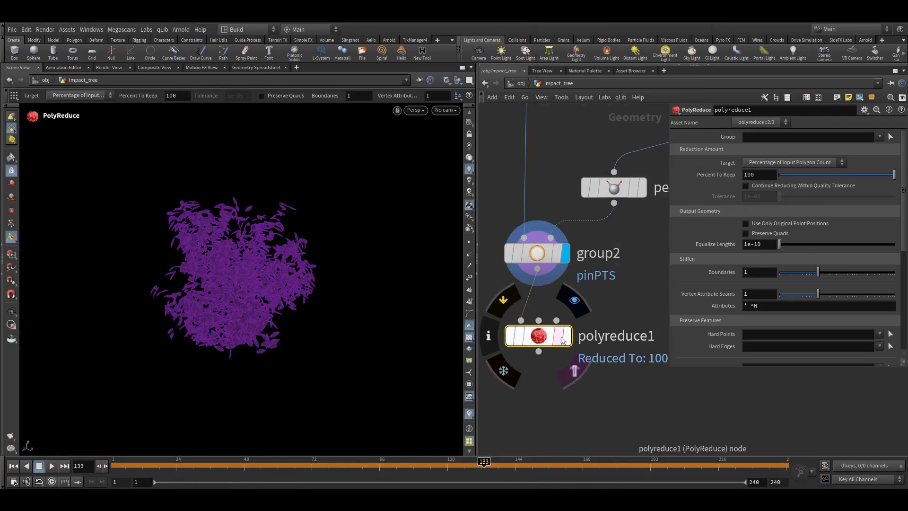
{"action": "left_click", "coordinate": [569, 338]}
{"action": "right_click_drag", "start_coordinate": [236, 307], "coordinate": [281, 269], "text": "alt"}
{"action": "left_click", "coordinate": [710, 176]}
{"action": "type", "text": "30"}
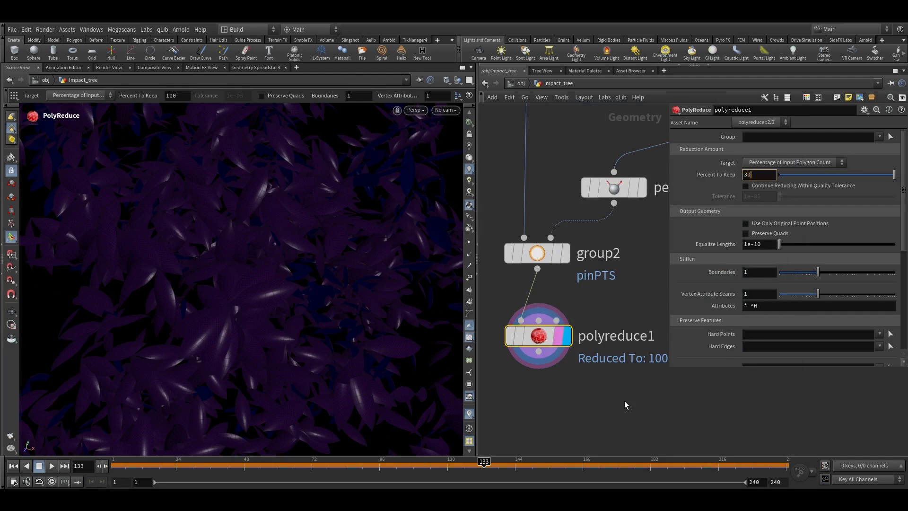
Add a Vellum Configure Cloth node below the PolyReduce
{"action": "middle_click", "coordinate": [539, 344]}
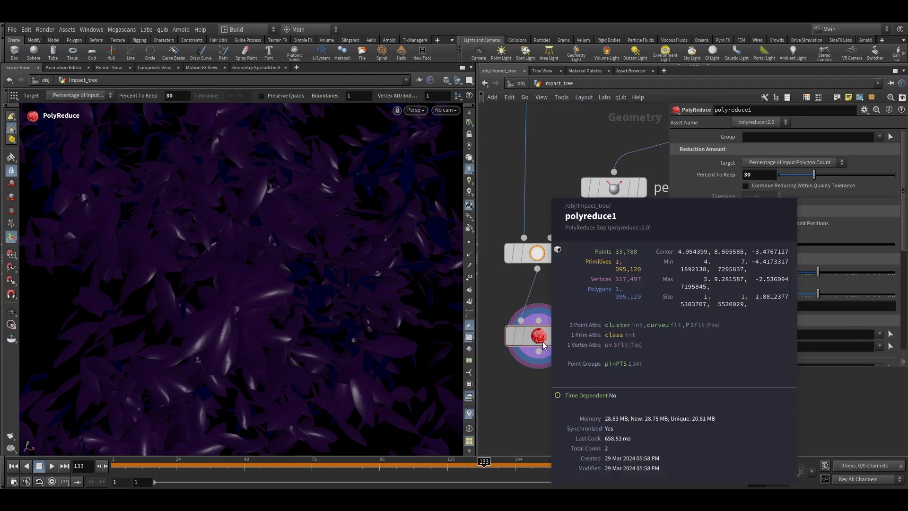
{"action": "key", "text": "shift+w"}
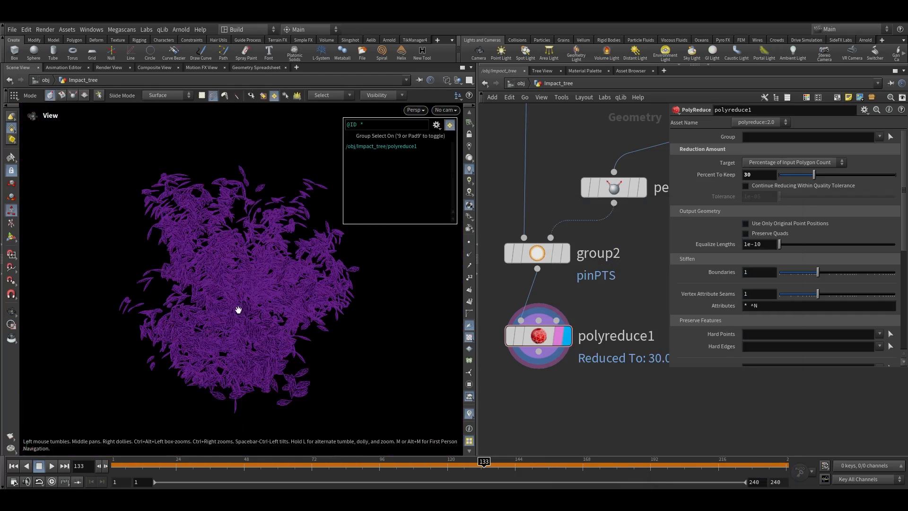
{"action": "right_click_drag", "start_coordinate": [239, 309], "coordinate": [426, 155], "text": "alt"}
{"action": "key", "text": "shift+w"}
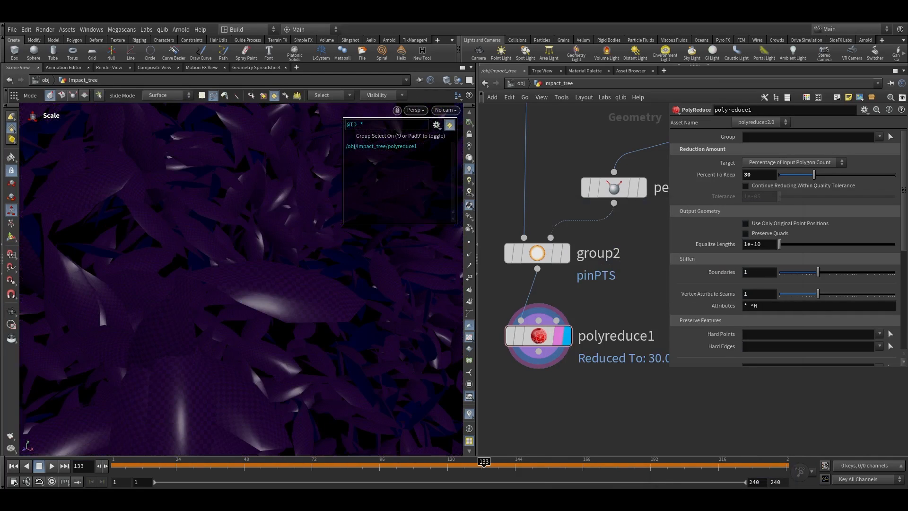
{"action": "key", "text": "t"}
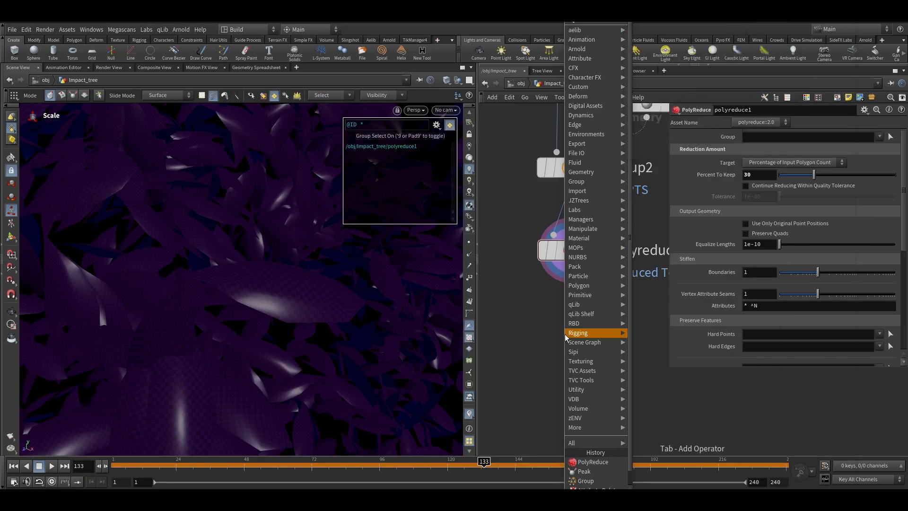
{"action": "key", "text": "Return"}
{"action": "left_click", "coordinate": [576, 265]}
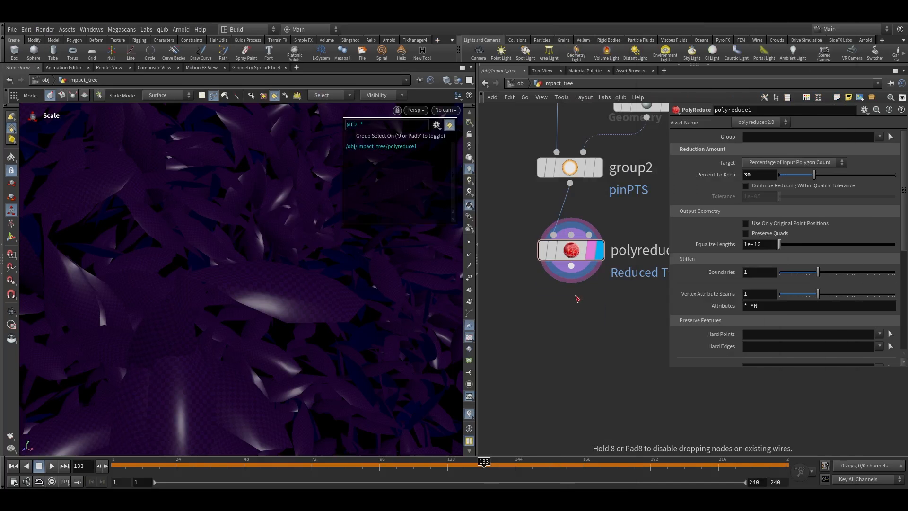
{"action": "left_click", "coordinate": [600, 315]}
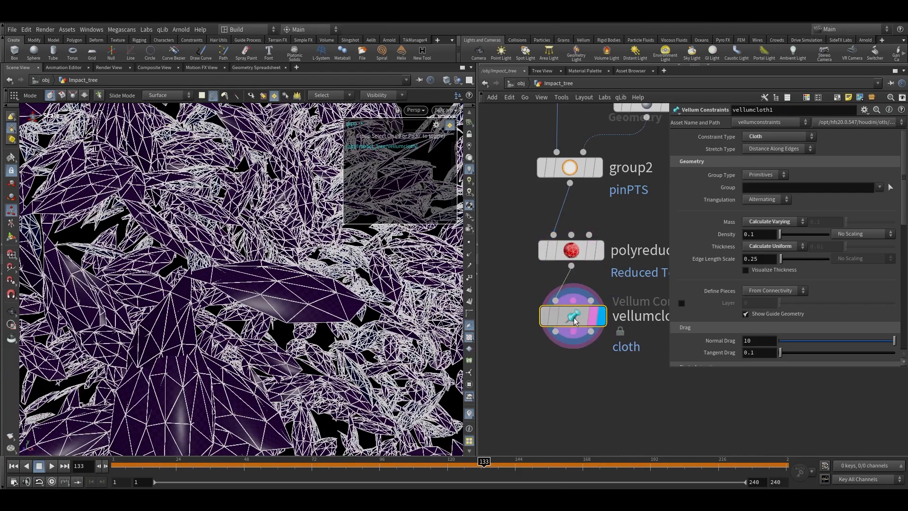
Set the cloth density to 0.01 and the edge length scale to 0.1
{"action": "left_click", "coordinate": [751, 236]}
{"action": "type", "text": "0"}
{"action": "left_click_drag", "start_coordinate": [750, 259], "coordinate": [769, 260]}
{"action": "type", "text": "1"}
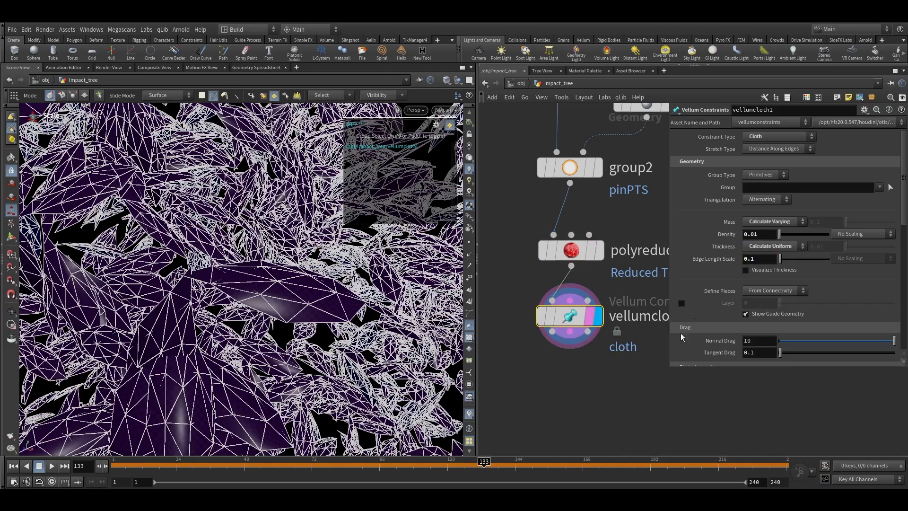
Set the bend stiffness to scale by attribute, using the curveu attribute
{"action": "key", "text": "space+g"}
{"action": "scroll", "coordinate": [250, 302], "scroll_direction": "up", "scroll_amount": 5}
{"action": "left_click_drag", "start_coordinate": [249, 303], "coordinate": [266, 301]}
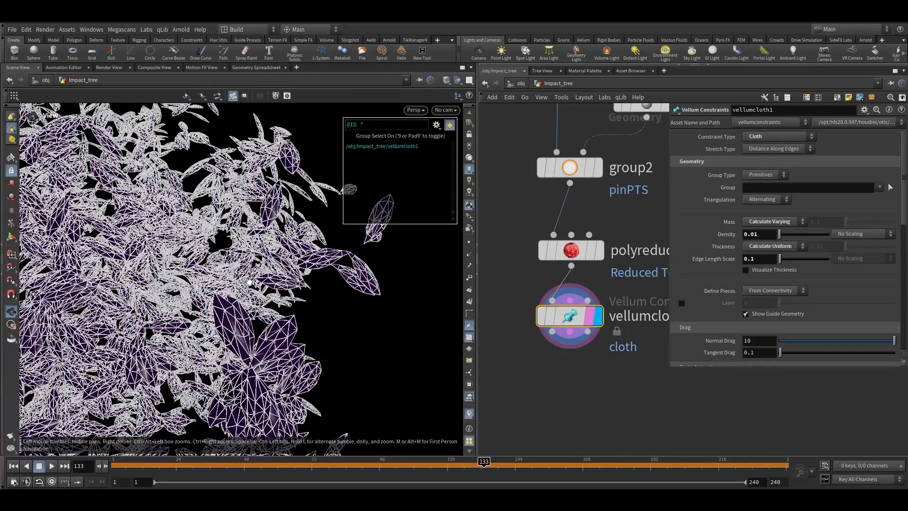
{"action": "scroll", "coordinate": [249, 281], "scroll_direction": "down", "scroll_amount": 5}
{"action": "scroll", "coordinate": [229, 326], "scroll_direction": "up", "scroll_amount": 5}
{"action": "scroll", "coordinate": [721, 305], "scroll_direction": "down", "scroll_amount": 1}
{"action": "scroll", "coordinate": [720, 303], "scroll_direction": "down", "scroll_amount": 3}
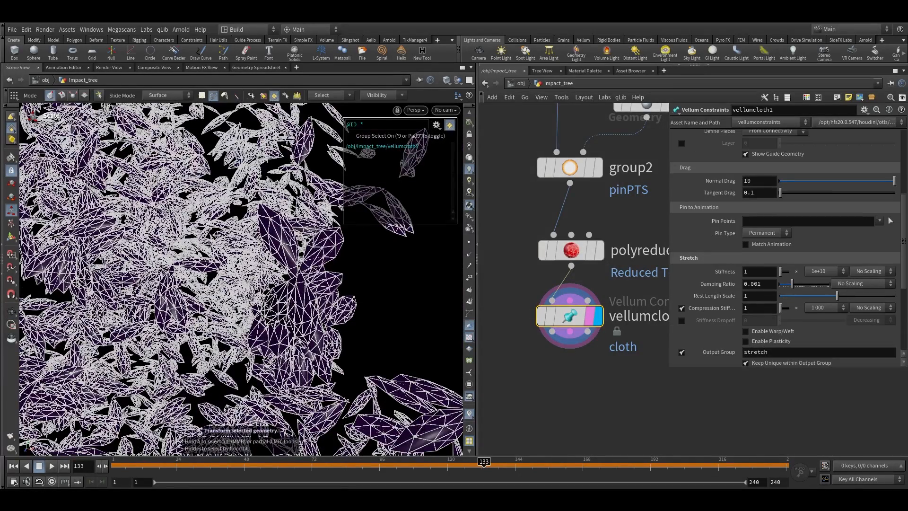
{"action": "scroll", "coordinate": [741, 263], "scroll_direction": "down", "scroll_amount": 5}
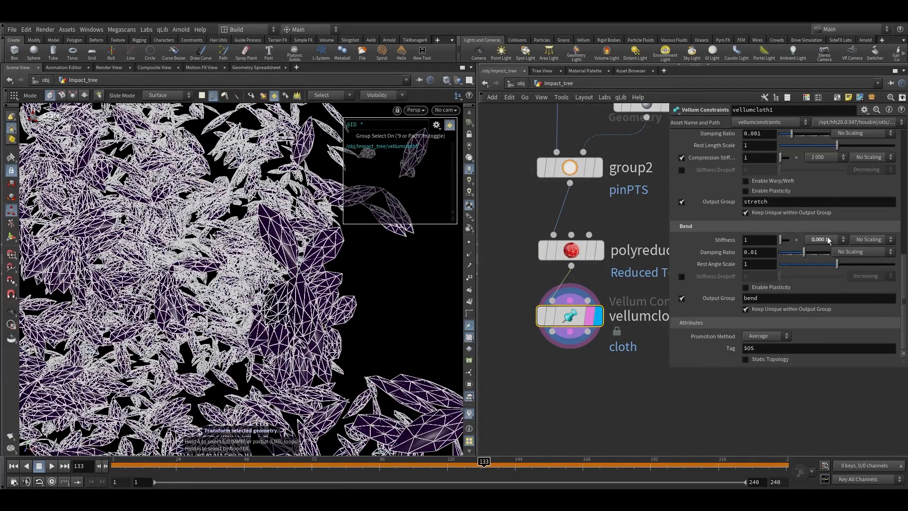
{"action": "left_click", "coordinate": [870, 240]}
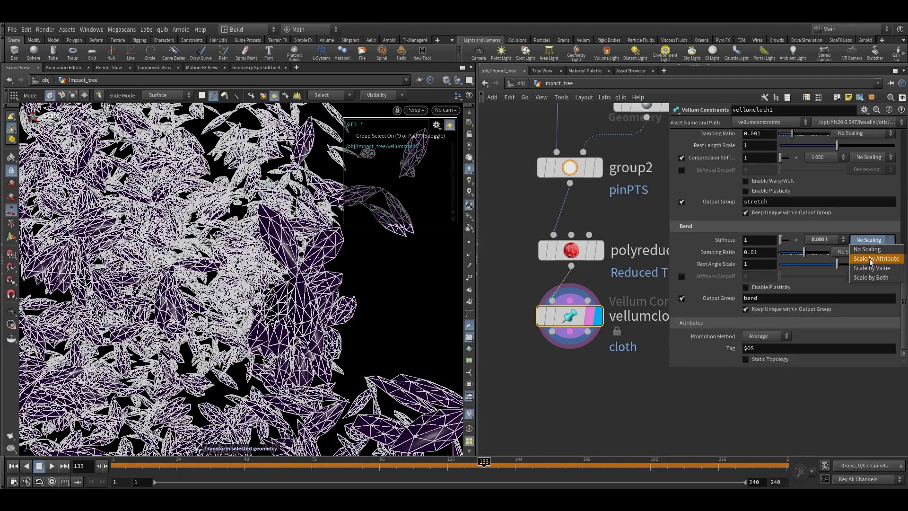
{"action": "left_click", "coordinate": [864, 259]}
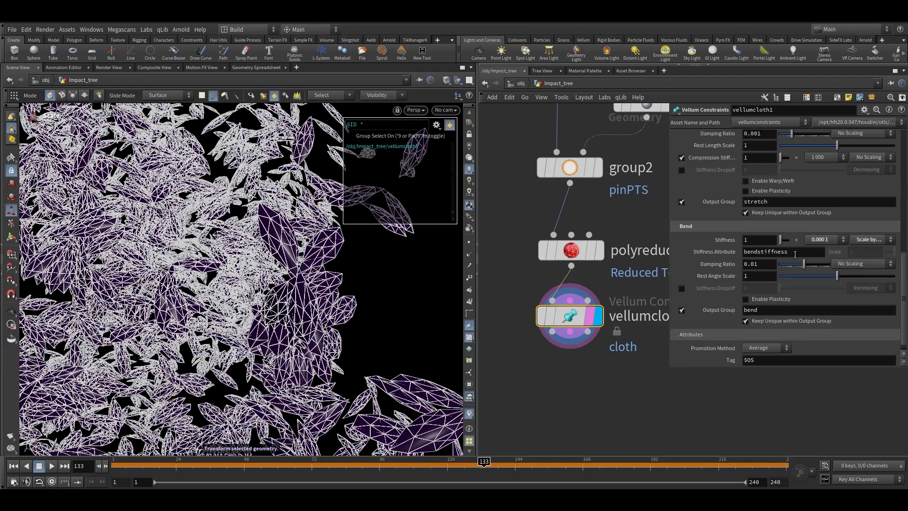
{"action": "type", "text": "curve"}
{"action": "left_click", "coordinate": [617, 382]}
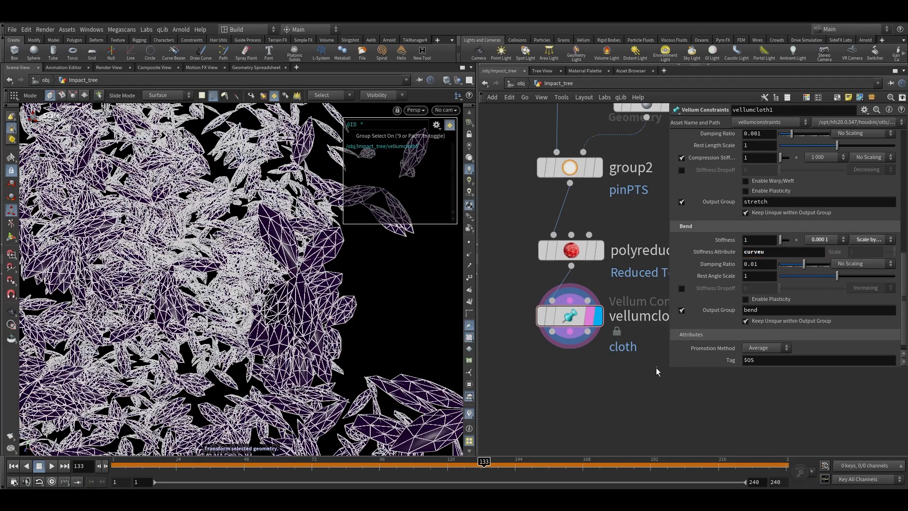
Visualize the curveu attribute on the reduced leaves and inspect it in the viewport
{"action": "left_click", "coordinate": [585, 258]}
{"action": "mouse_move", "coordinate": [585, 258]}
{"action": "left_click", "coordinate": [525, 251]}
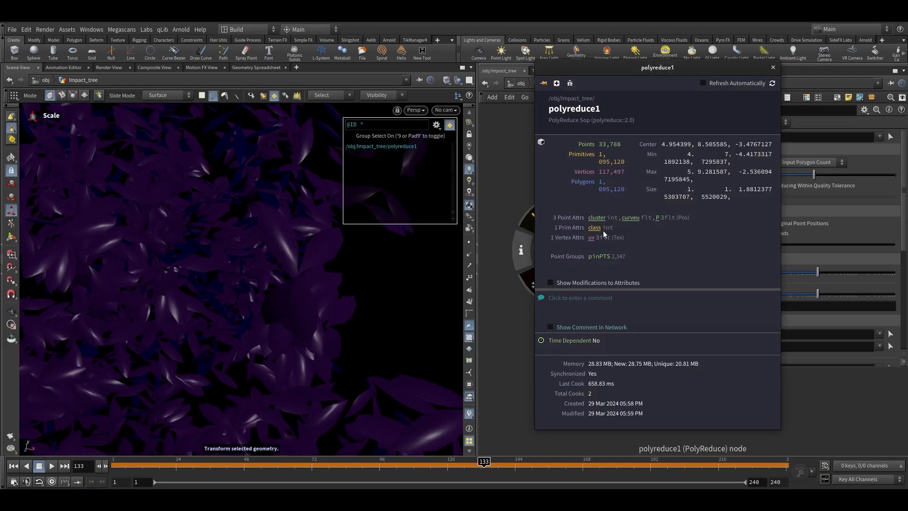
{"action": "left_click", "coordinate": [624, 217]}
{"action": "right_click_drag", "start_coordinate": [196, 381], "coordinate": [288, 409], "text": "alt"}
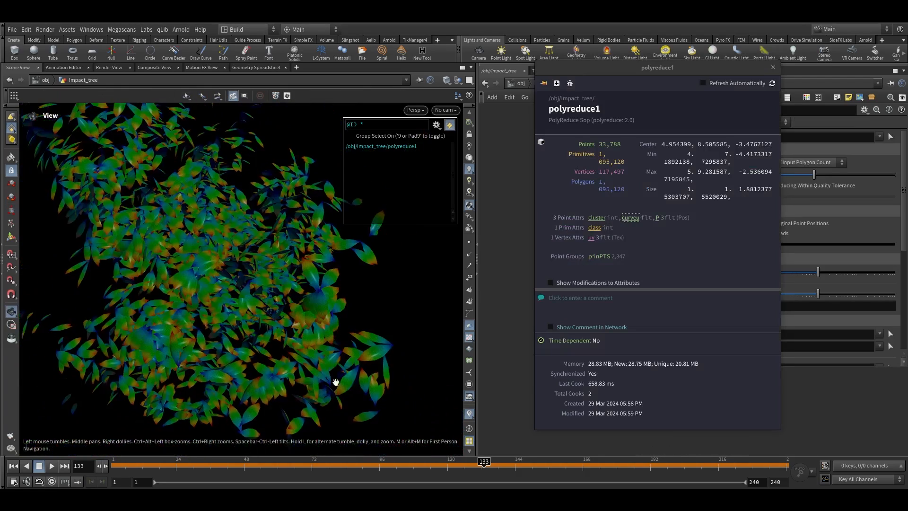
{"action": "left_click_drag", "start_coordinate": [288, 409], "coordinate": [304, 281], "text": "alt"}
{"action": "right_click_drag", "start_coordinate": [304, 281], "coordinate": [284, 318], "text": "alt"}
{"action": "left_click_drag", "start_coordinate": [284, 318], "coordinate": [316, 303], "text": "alt"}
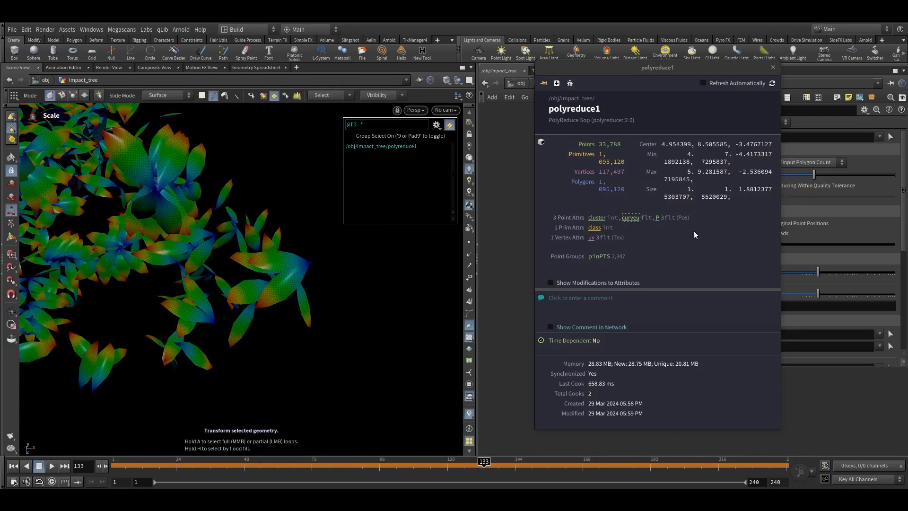
{"action": "left_click", "coordinate": [773, 67]}
{"action": "left_click", "coordinate": [570, 314]}
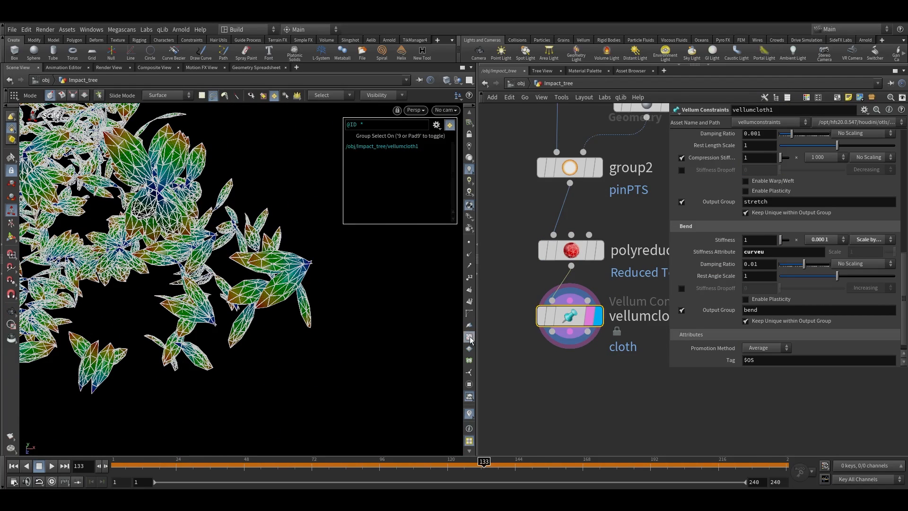
{"action": "left_click", "coordinate": [470, 412]}
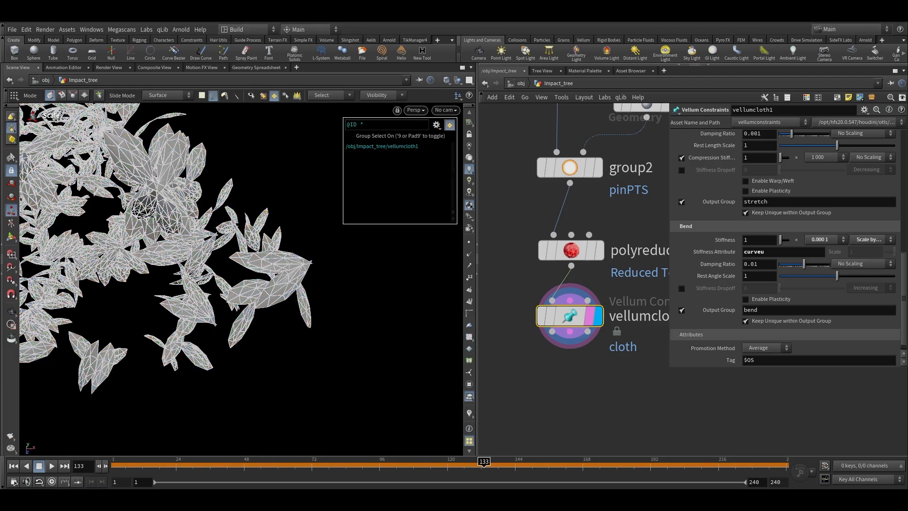
{"action": "key", "text": "Tab"}
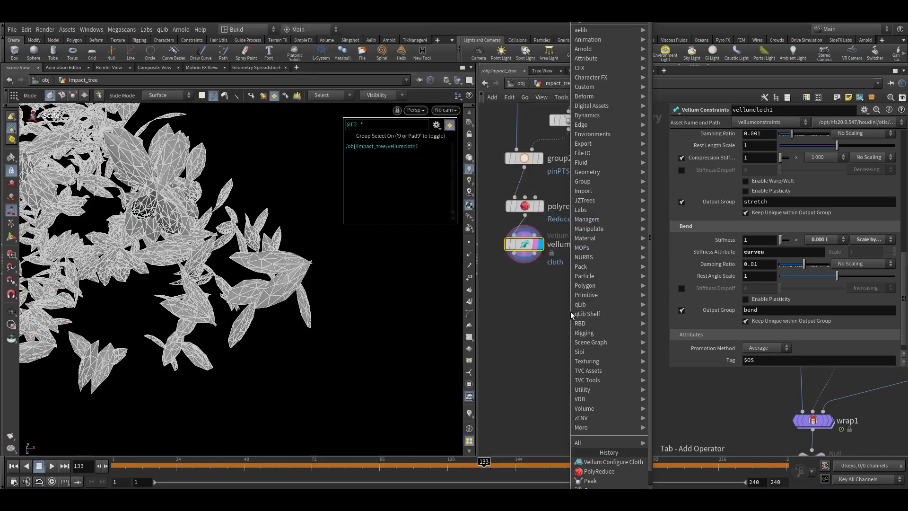
{"action": "key", "text": "Escape"}
{"action": "key", "text": "Tab"}
{"action": "type", "text": "ve"}
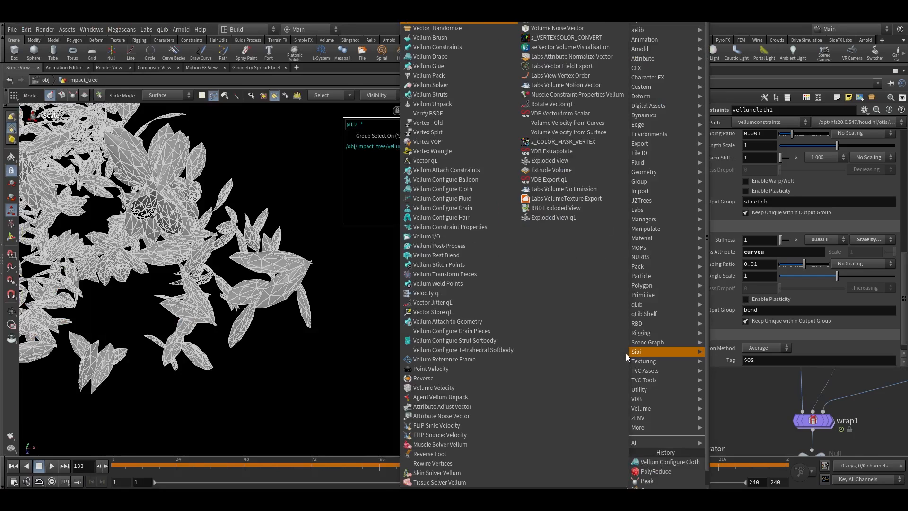
{"action": "left_click", "coordinate": [444, 160]}
{"action": "left_click", "coordinate": [518, 313]}
{"action": "key", "text": "Delete"}
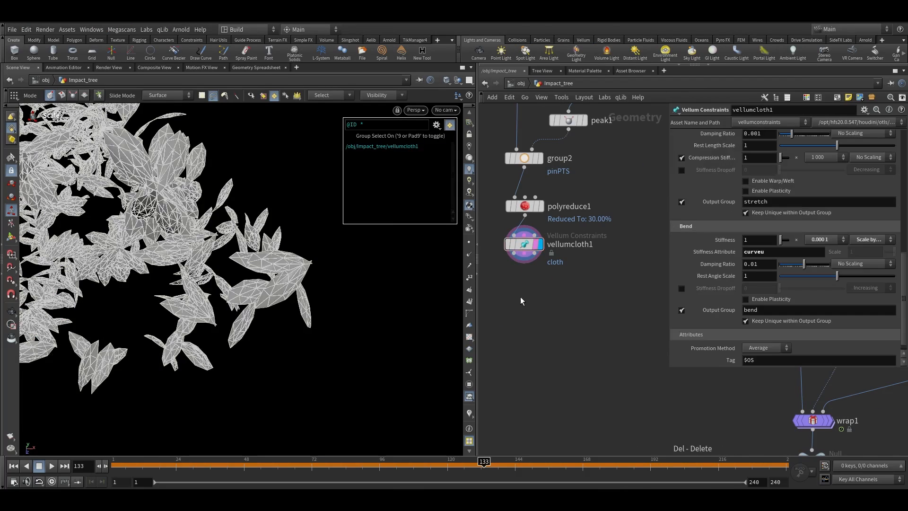
Add a Vellum Attach to Geometry node below the Vellum Configure Cloth node
{"action": "key", "text": "Tab"}
{"action": "type", "text": "ve at"}
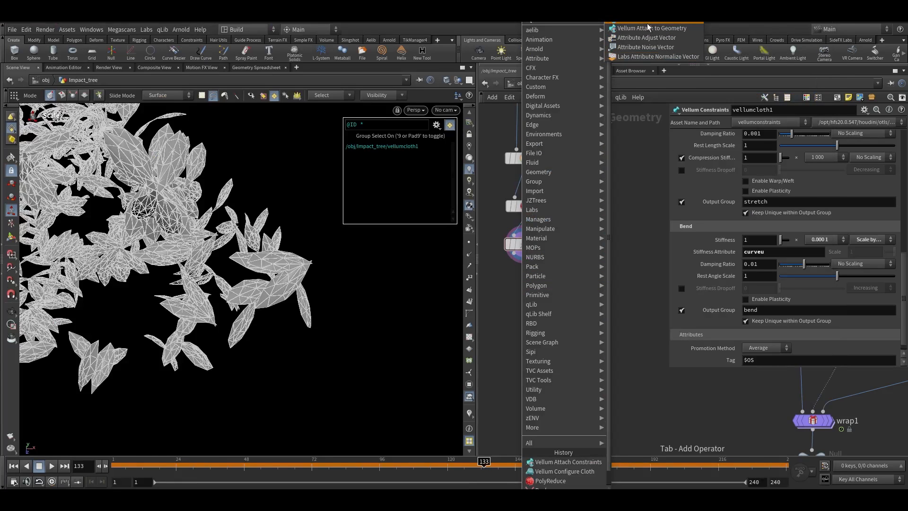
{"action": "left_click", "coordinate": [646, 28]}
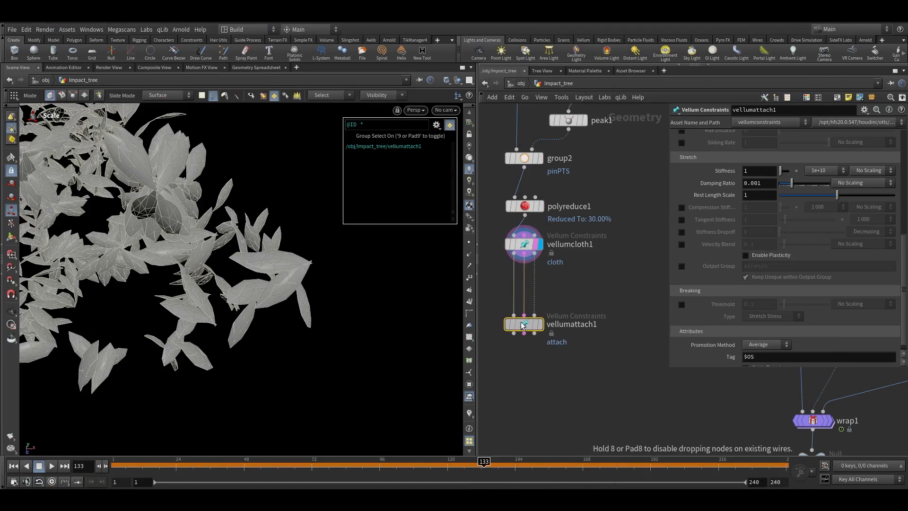
{"action": "left_click", "coordinate": [535, 333]}
{"action": "left_click", "coordinate": [535, 334]}
Connect the wrapped branch geometry to the attach node's target input
{"action": "scroll", "coordinate": [562, 288], "scroll_direction": "down", "scroll_amount": 4}
{"action": "middle_click_drag", "start_coordinate": [647, 414], "coordinate": [721, 332]}
{"action": "scroll", "coordinate": [557, 300], "scroll_direction": "up", "scroll_amount": 3}
{"action": "left_click", "coordinate": [604, 316]}
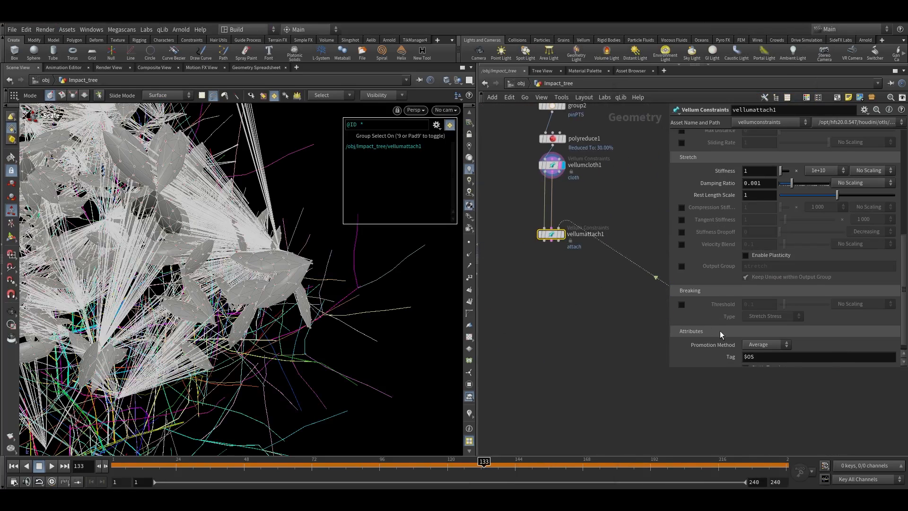
{"action": "scroll", "coordinate": [568, 235], "scroll_direction": "up", "scroll_amount": 3}
{"action": "left_click", "coordinate": [576, 208]}
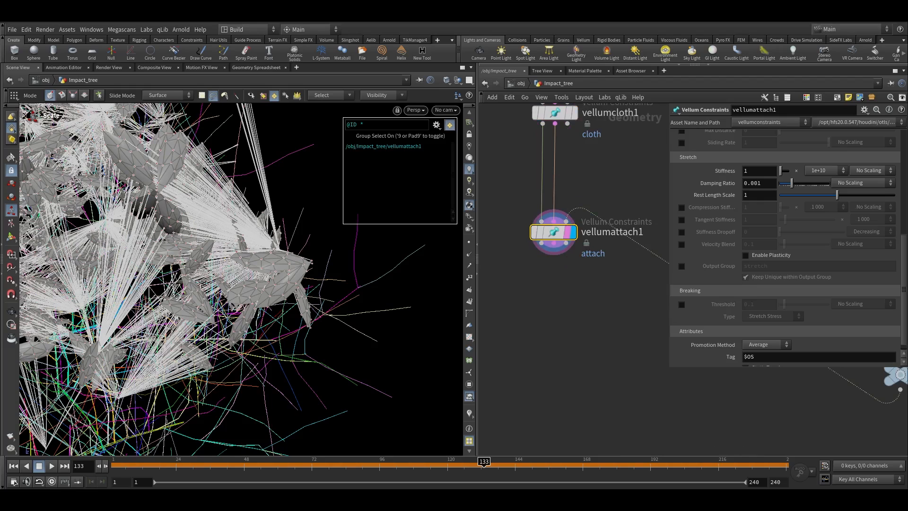
Enable the attach node's closest-point max distance and set it to 0.1
{"action": "scroll", "coordinate": [767, 150], "scroll_direction": "up", "scroll_amount": 8}
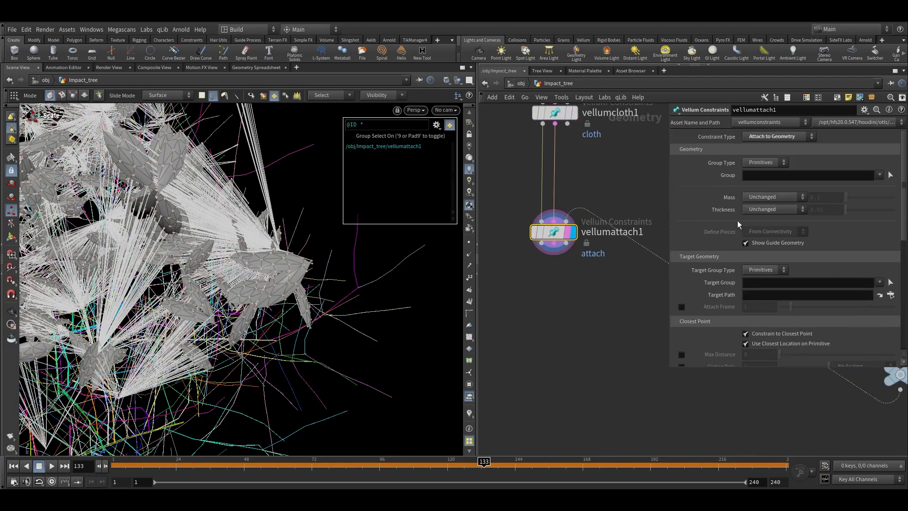
{"action": "scroll", "coordinate": [739, 209], "scroll_direction": "down", "scroll_amount": 3}
{"action": "left_click", "coordinate": [745, 294]}
{"action": "left_click", "coordinate": [682, 305]}
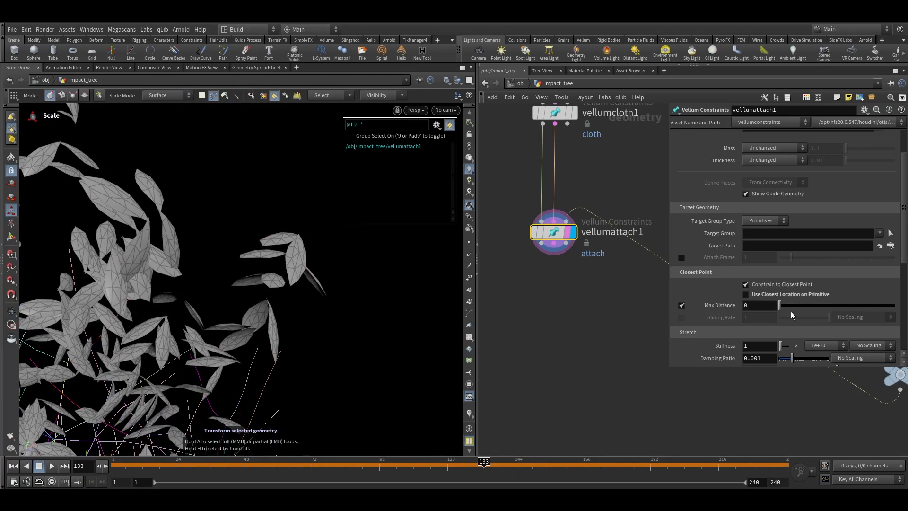
{"action": "left_click", "coordinate": [754, 309]}
{"action": "type", "text": ".1"}
{"action": "key", "text": "Return"}
{"action": "key", "text": "Escape"}
Inspect the attach constraints between the leaves and branches in the viewport
{"action": "key", "text": "g"}
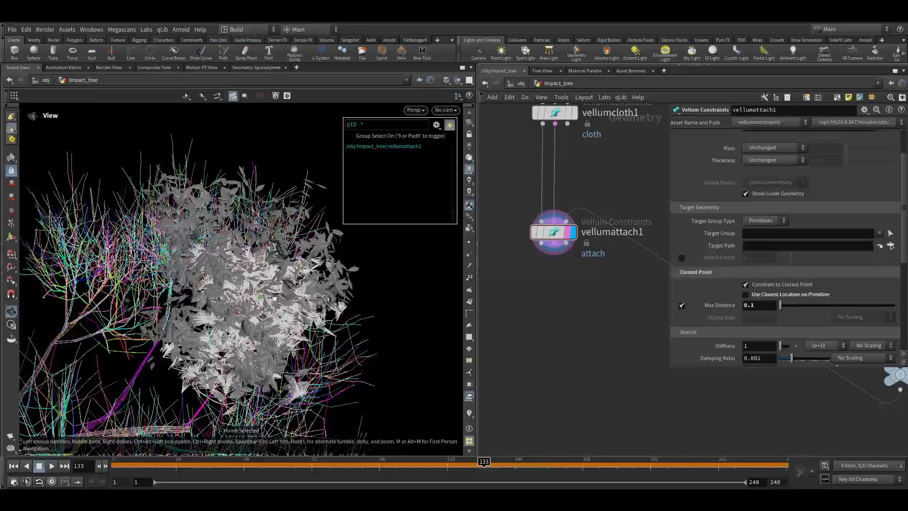
{"action": "key", "text": "e"}
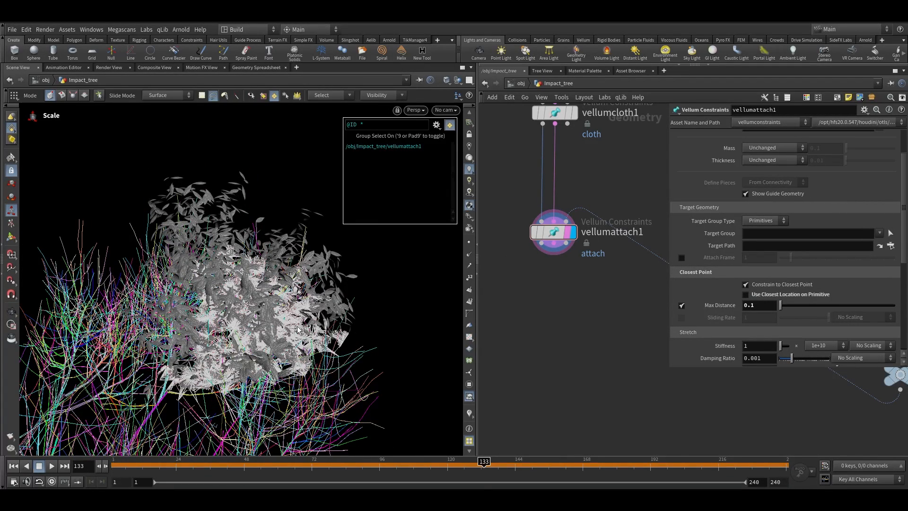
{"action": "key", "text": "ctrl+Up"}
{"action": "left_click_drag", "start_coordinate": [300, 255], "coordinate": [365, 286], "text": "alt"}
{"action": "right_click_drag", "start_coordinate": [364, 285], "coordinate": [497, 251], "text": "alt"}
{"action": "key", "text": "e"}
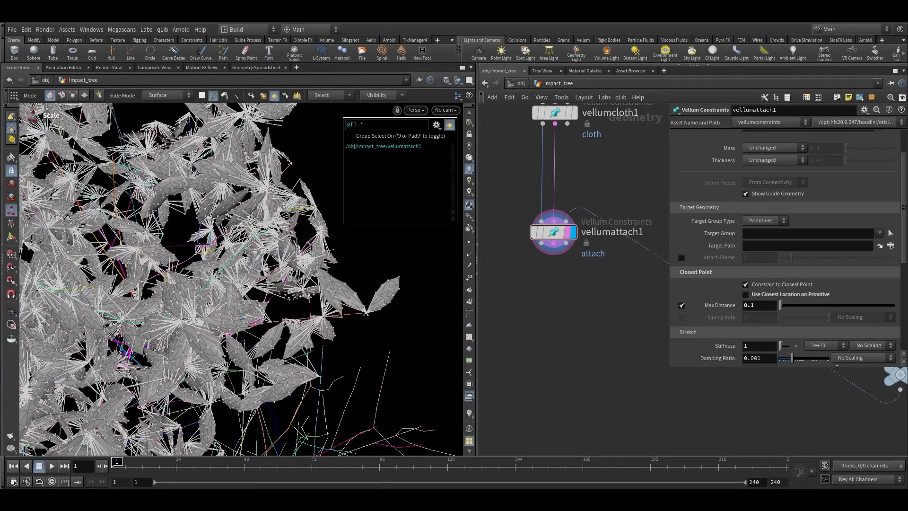
{"action": "scroll", "coordinate": [543, 239], "scroll_direction": "up", "scroll_amount": 2}
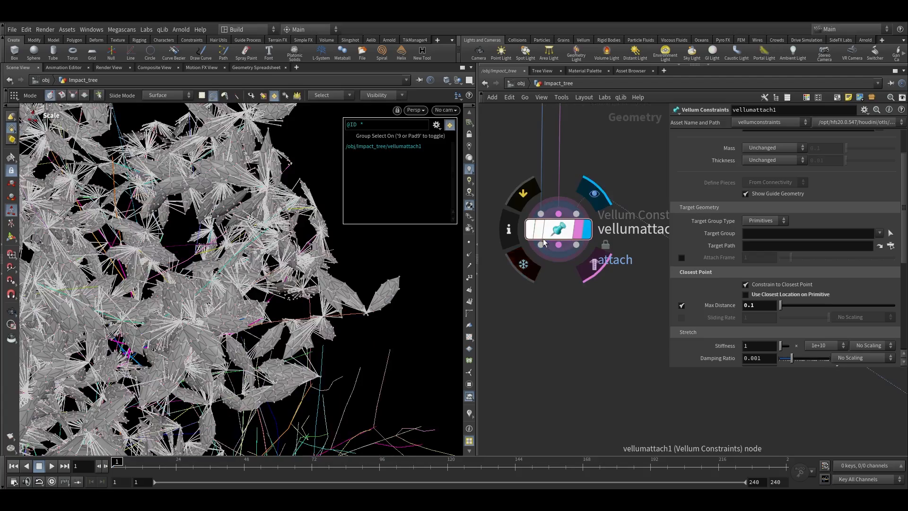
{"action": "left_click", "coordinate": [553, 234]}
{"action": "right_click_drag", "start_coordinate": [279, 349], "coordinate": [208, 356], "text": "alt"}
{"action": "left_click_drag", "start_coordinate": [222, 347], "coordinate": [350, 302], "text": "alt"}
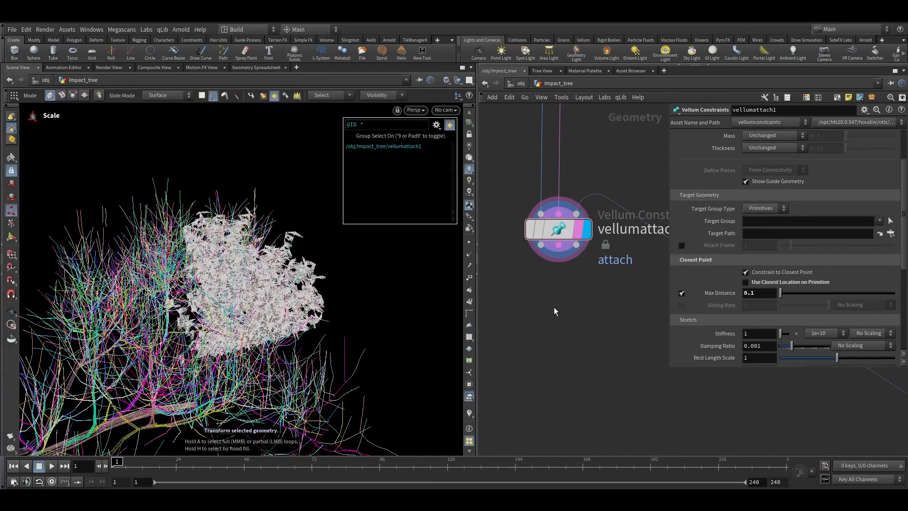
{"action": "scroll", "coordinate": [555, 308], "scroll_direction": "down", "scroll_amount": 2}
{"action": "middle_click_drag", "start_coordinate": [555, 308], "coordinate": [558, 329]}
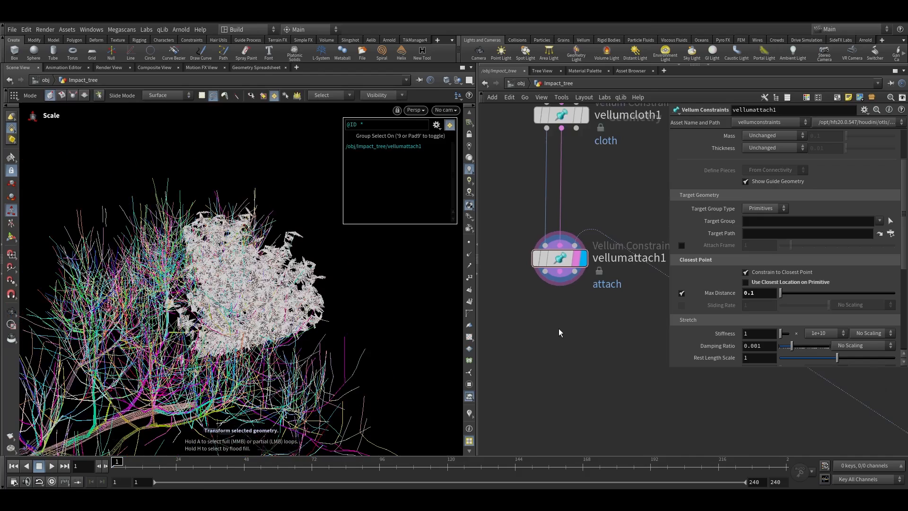
Add a Vellum Solver below the attach node and make it the displayed node
{"action": "key", "text": "Tab"}
{"action": "type", "text": "ves"}
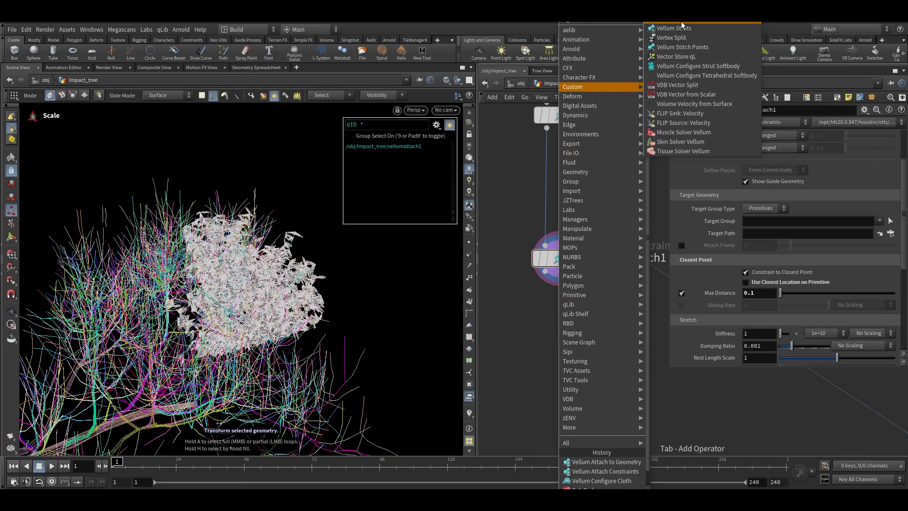
{"action": "left_click", "coordinate": [681, 24]}
{"action": "left_click", "coordinate": [563, 330]}
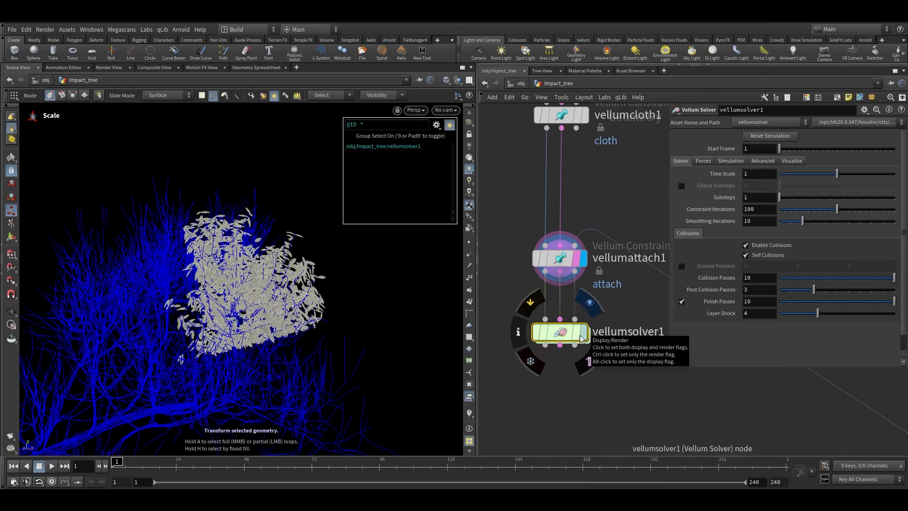
{"action": "left_click", "coordinate": [585, 334]}
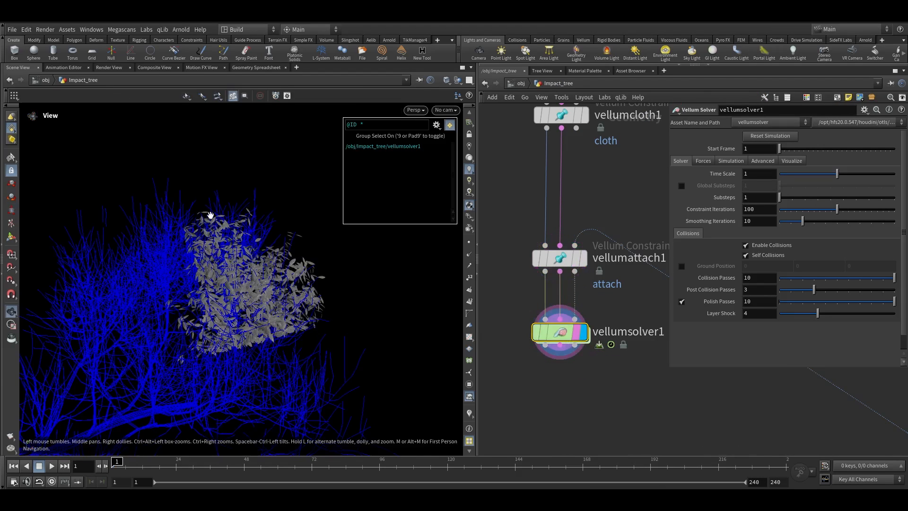
Play the simulation briefly, then set the solver's gravity Y to -2
{"action": "left_click", "coordinate": [52, 466]}
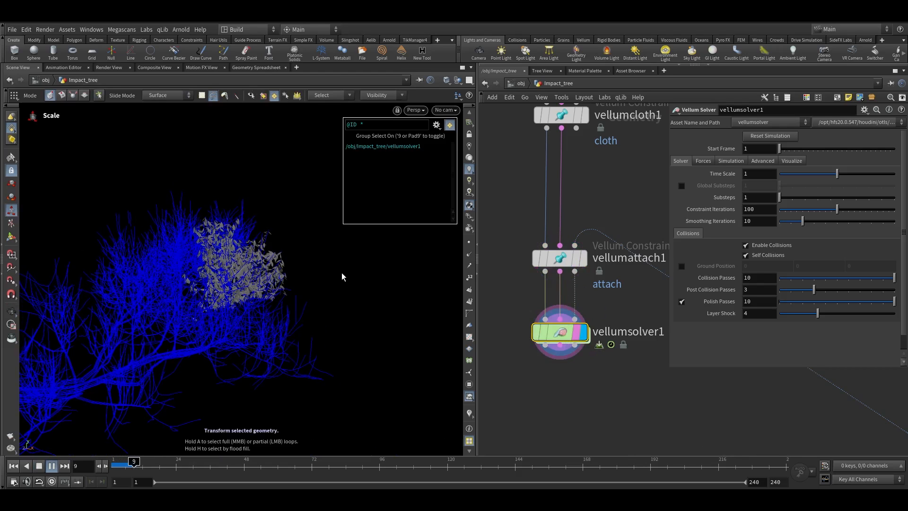
{"action": "left_click", "coordinate": [126, 469]}
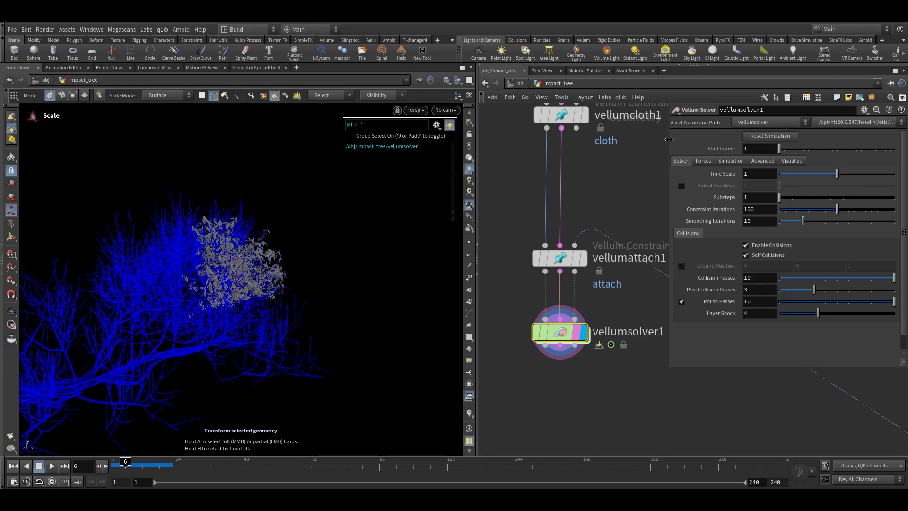
{"action": "left_click", "coordinate": [704, 161]}
{"action": "left_click_drag", "start_coordinate": [825, 176], "coordinate": [796, 181]}
{"action": "type", "text": "-2"}
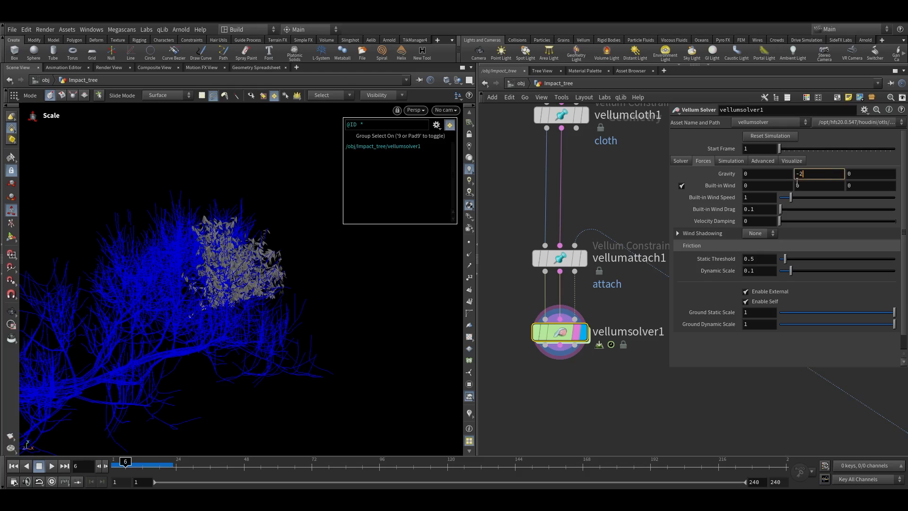
{"action": "key", "text": "Return"}
Set the solver's substeps to 2
{"action": "left_click", "coordinate": [728, 160]}
{"action": "left_click", "coordinate": [759, 162]}
{"action": "left_click", "coordinate": [700, 163]}
{"action": "left_click", "coordinate": [682, 161]}
{"action": "type", "text": "2"}
{"action": "key", "text": "Return"}
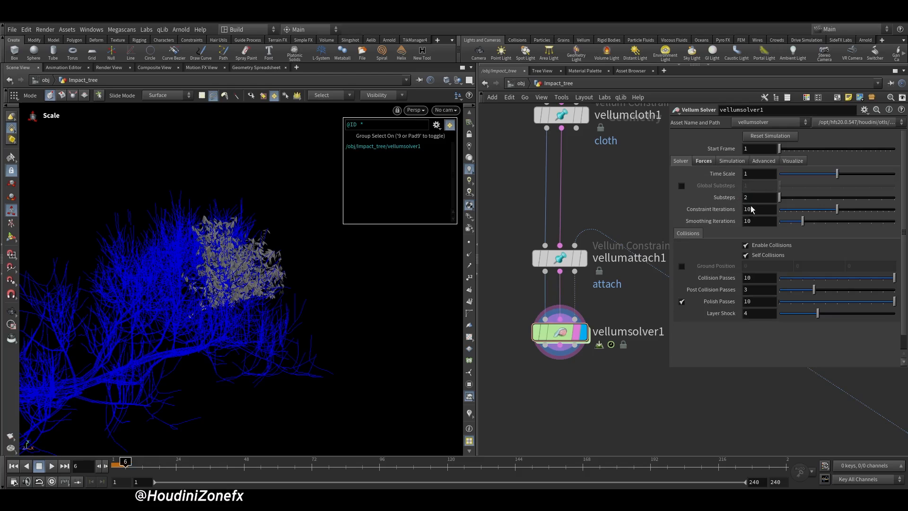
{"action": "left_click", "coordinate": [743, 198]}
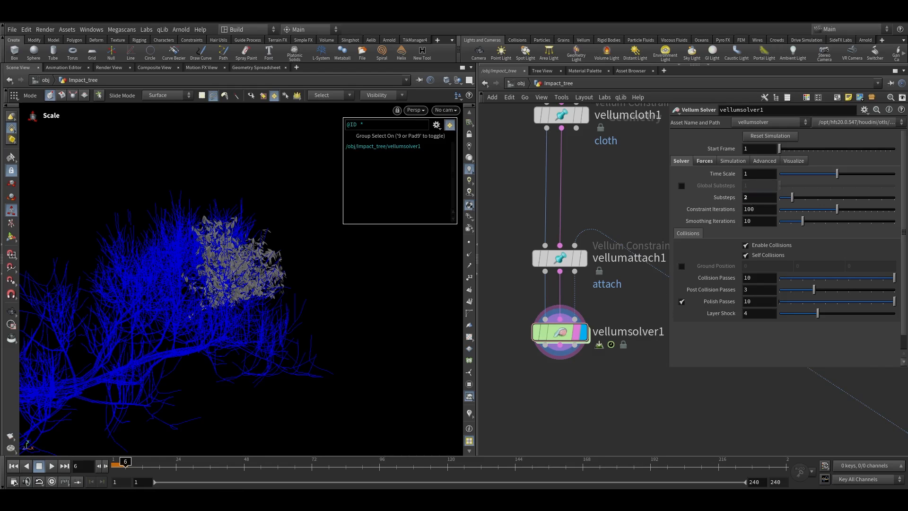
Rewind and play the leaf simulation to review it
{"action": "middle_click_drag", "start_coordinate": [552, 353], "coordinate": [563, 320]}
{"action": "left_click", "coordinate": [14, 467]}
{"action": "left_click", "coordinate": [52, 466]}
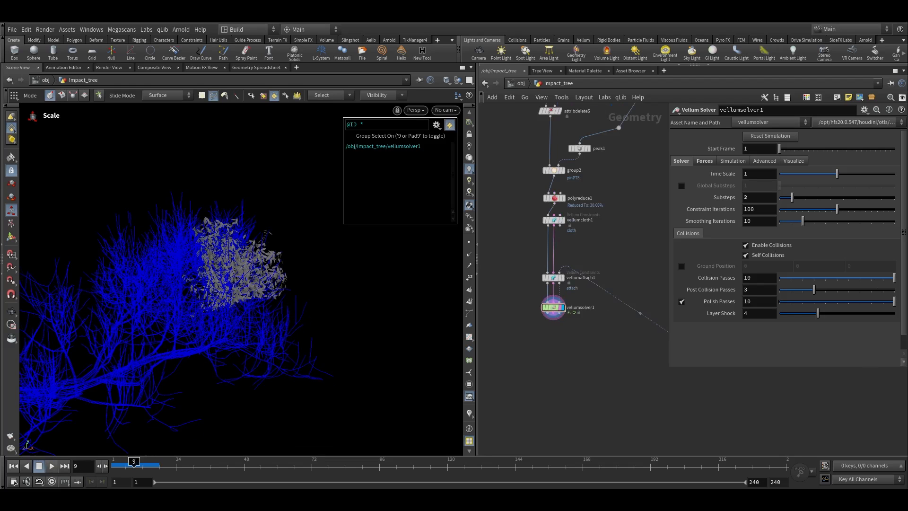
{"action": "scroll", "coordinate": [570, 330], "scroll_direction": "up", "scroll_amount": 3}
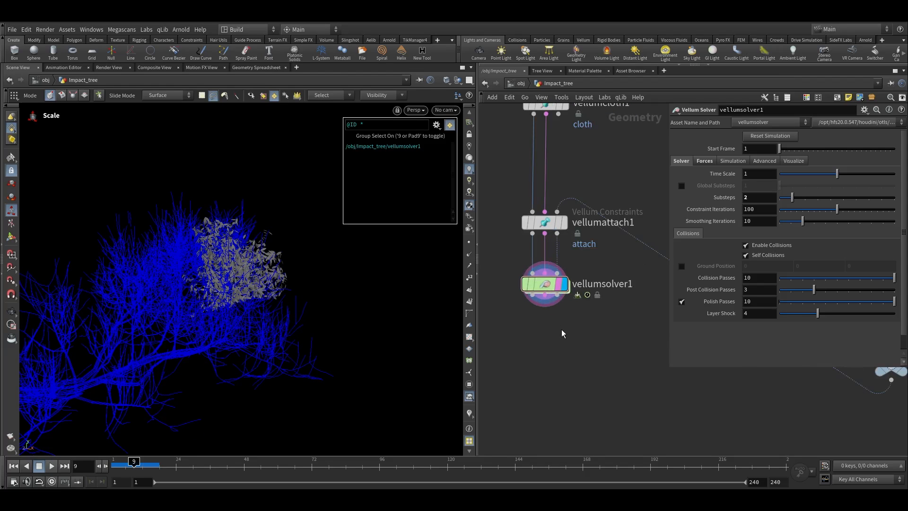
Add a Vellum Post-Process node below the Vellum Solver
{"action": "key", "text": "Tab"}
{"action": "mouse_move", "coordinate": [537, 359]}
{"action": "type", "text": "ve"}
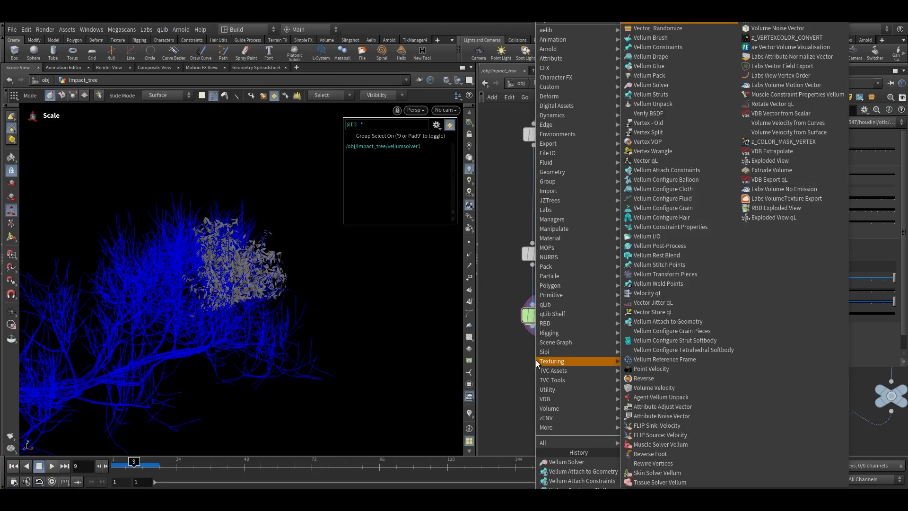
{"action": "type", "text": "llump"}
{"action": "key", "text": "Down"}
{"action": "key", "text": "Return"}
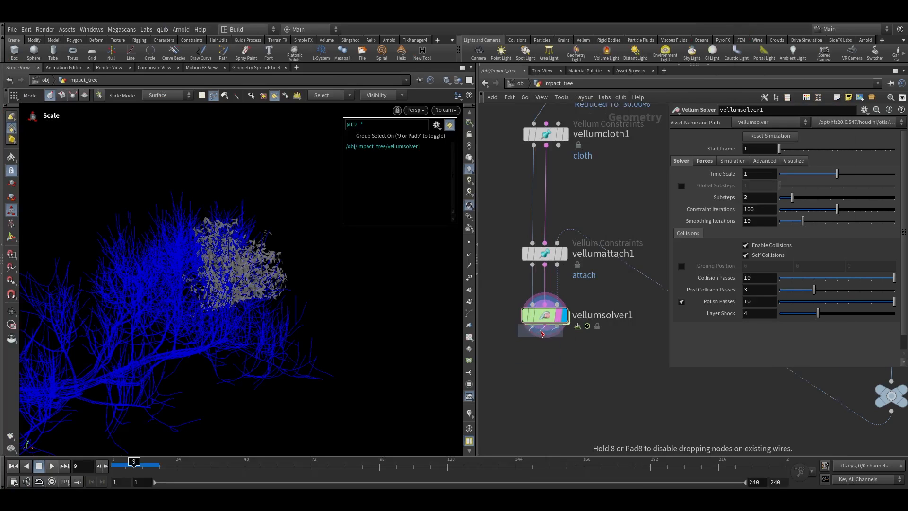
{"action": "left_click", "coordinate": [540, 360]}
{"action": "scroll", "coordinate": [546, 350], "scroll_direction": "up", "scroll_amount": 2}
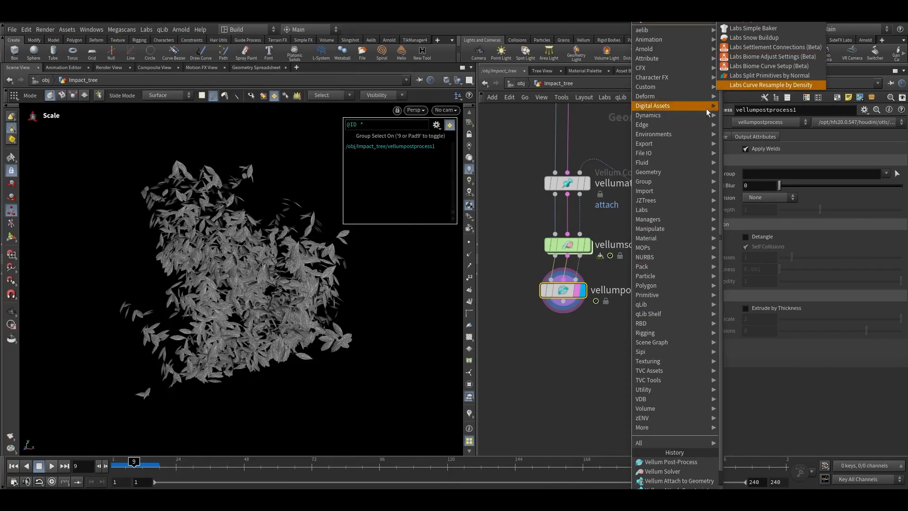
{"action": "key", "text": "Escape"}
Add a Labs File Cache node below the post-process node and display it
{"action": "key", "text": "Tab"}
{"action": "type", "text": "labs f"}
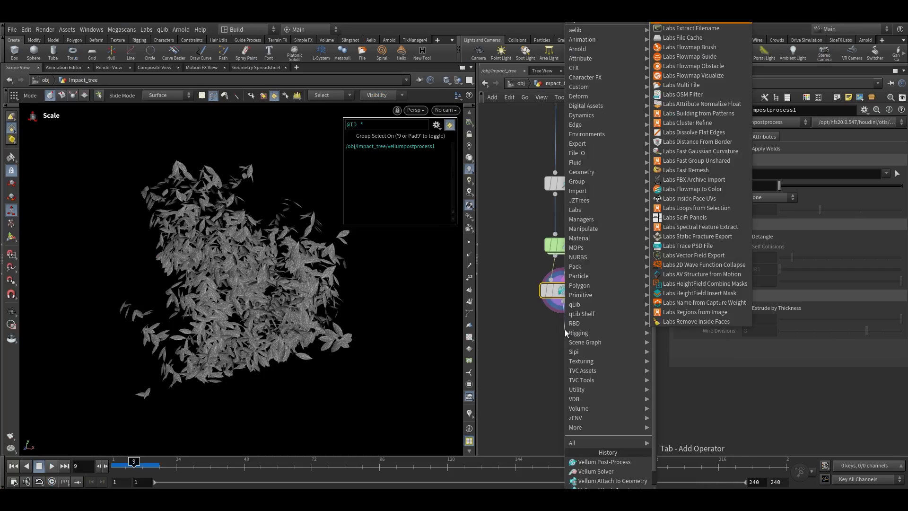
{"action": "left_click", "coordinate": [677, 38]}
{"action": "left_click_drag", "start_coordinate": [572, 337], "coordinate": [573, 371]}
{"action": "scroll", "coordinate": [572, 368], "scroll_direction": "up", "scroll_amount": 2}
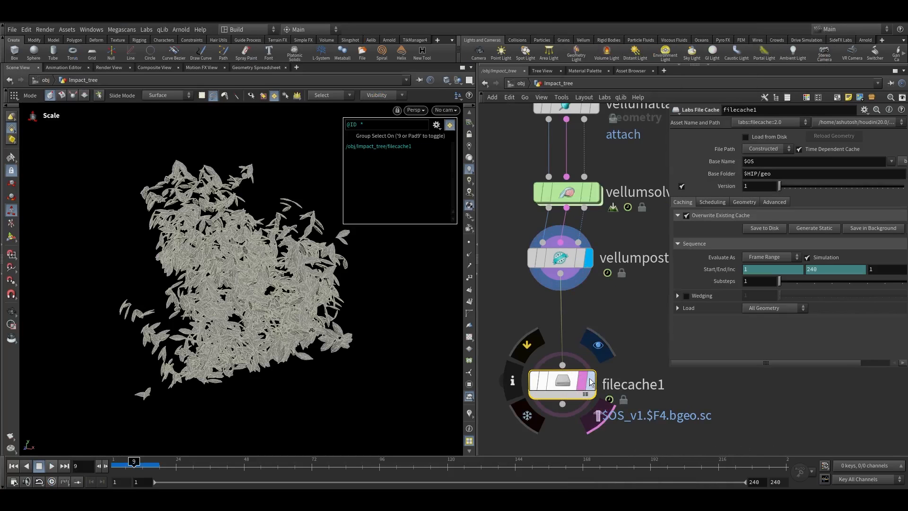
{"action": "left_click", "coordinate": [598, 345]}
Select the labs::filecache::2.0 asset version for the file cache node
{"action": "left_click", "coordinate": [752, 122]}
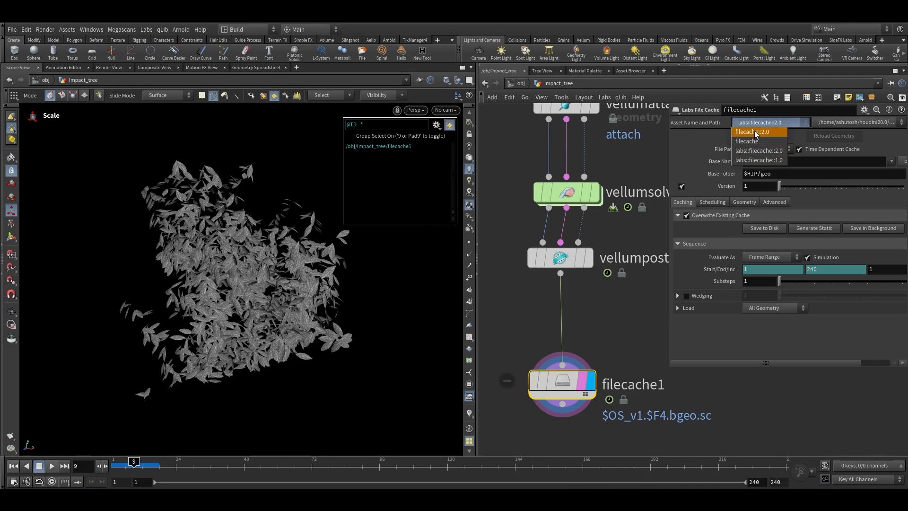
{"action": "left_click", "coordinate": [756, 150]}
{"action": "left_click_drag", "start_coordinate": [557, 394], "coordinate": [559, 340]}
{"action": "key", "text": "Escape"}
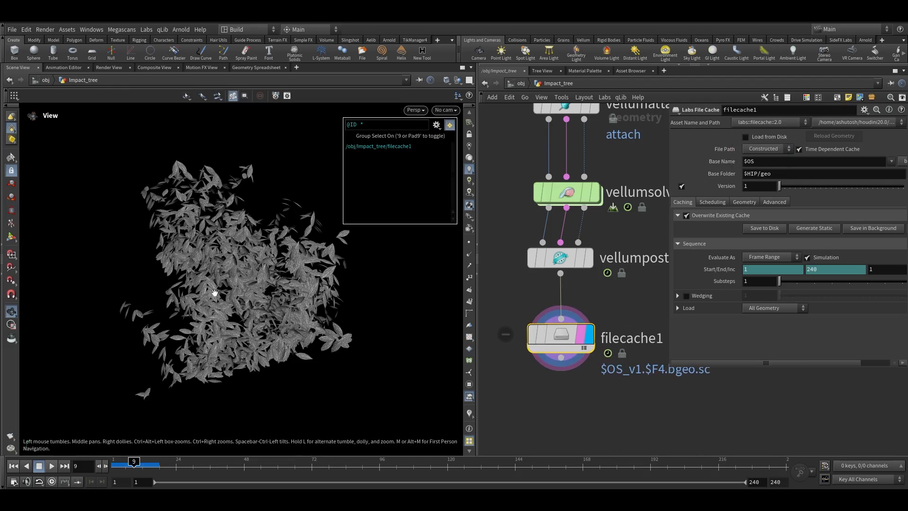
Enable wedging on the file cache node
{"action": "left_click", "coordinate": [686, 296]}
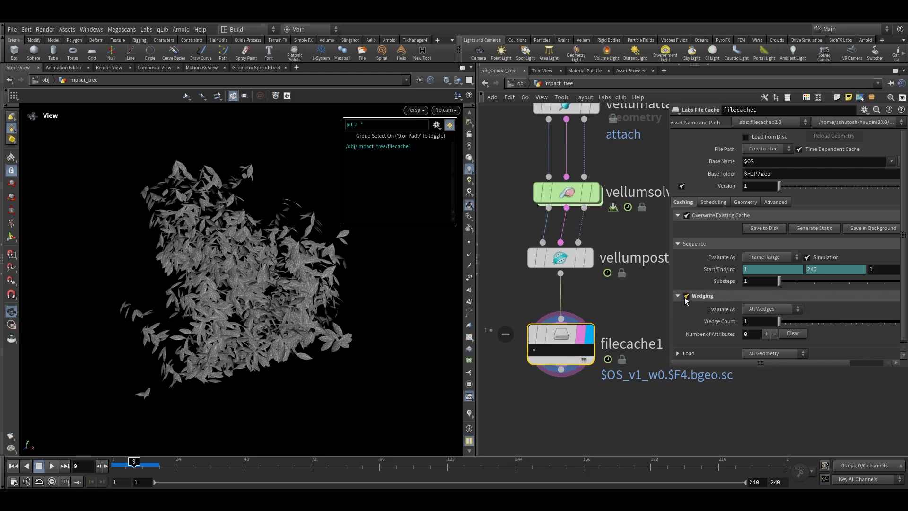
{"action": "left_click", "coordinate": [678, 295]}
{"action": "left_click_drag", "start_coordinate": [706, 369], "coordinate": [708, 437]}
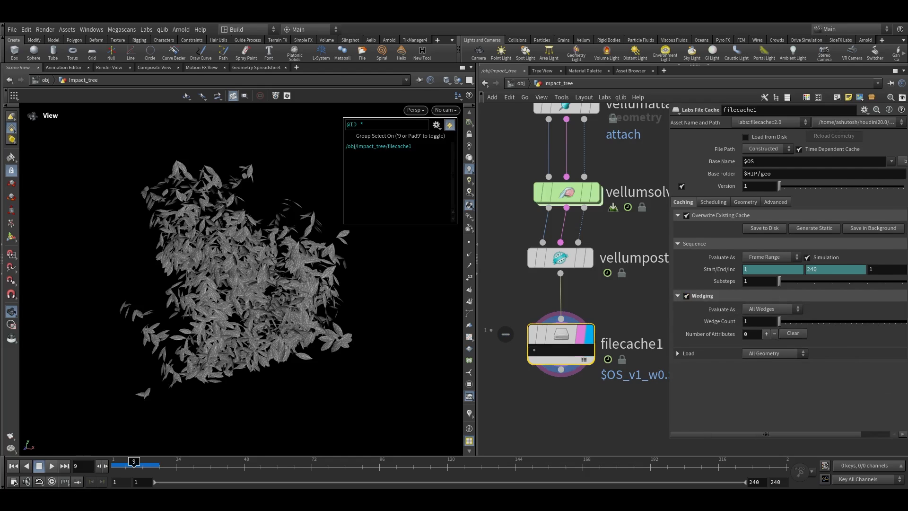
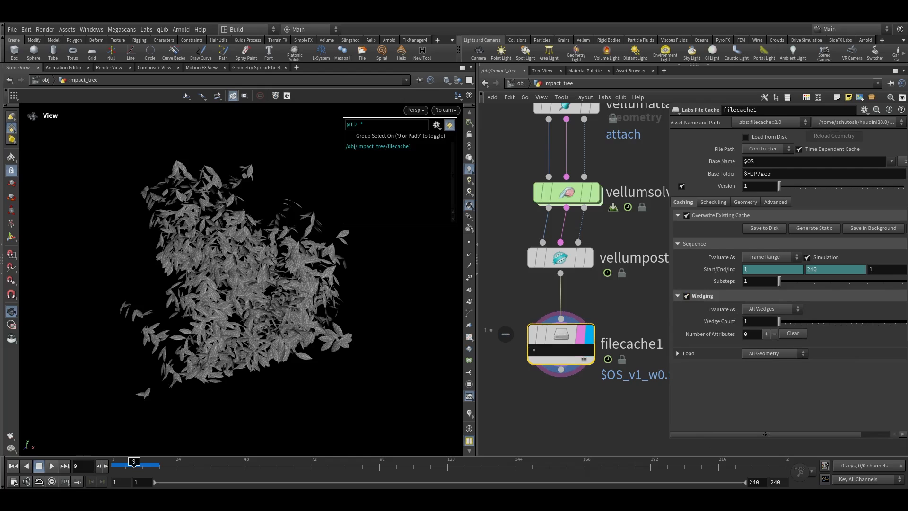
Set the file cache wedging to evaluate as Custom Range with a wedge count of 10
{"action": "left_click", "coordinate": [756, 310]}
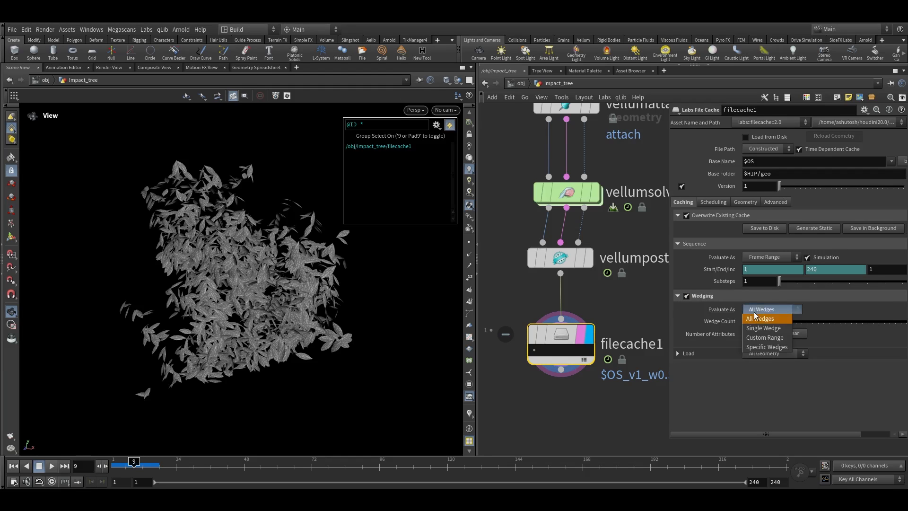
{"action": "left_click", "coordinate": [760, 339]}
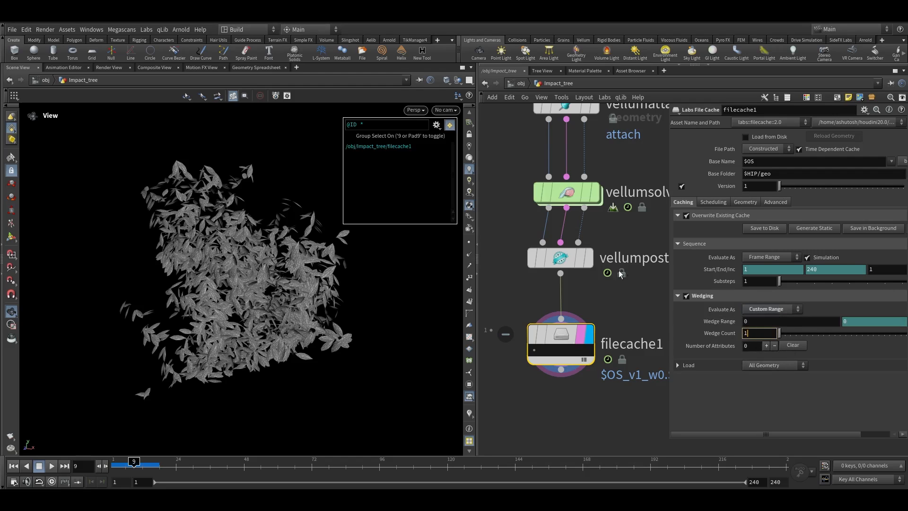
{"action": "middle_click_drag", "start_coordinate": [621, 159], "coordinate": [602, 255]}
{"action": "scroll", "coordinate": [602, 255], "scroll_direction": "down", "scroll_amount": 5}
{"action": "middle_click_drag", "start_coordinate": [605, 208], "coordinate": [594, 328]}
{"action": "key", "text": "f"}
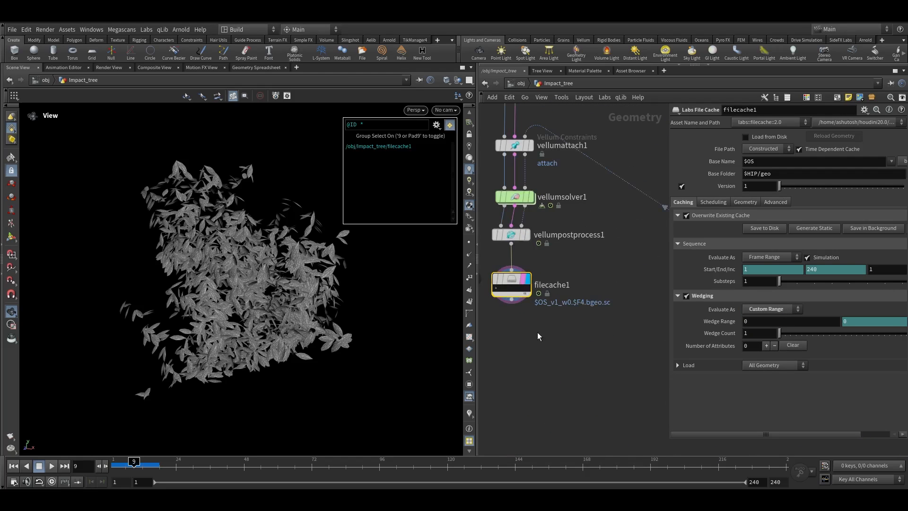
{"action": "left_click", "coordinate": [752, 333]}
{"action": "type", "text": "0"}
{"action": "key", "text": "Return"}
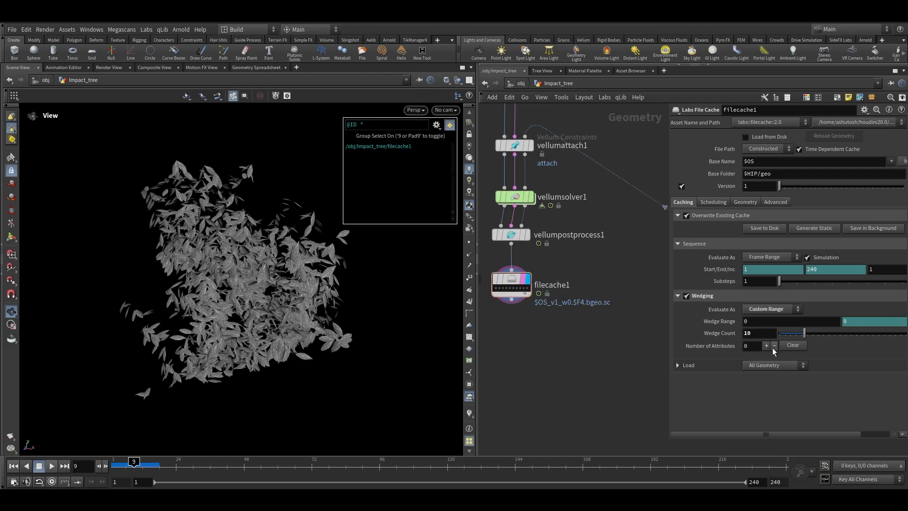
Add one wedge attribute and name it cluster
{"action": "left_click", "coordinate": [766, 345]}
{"action": "scroll", "coordinate": [612, 322], "scroll_direction": "down", "scroll_amount": 5}
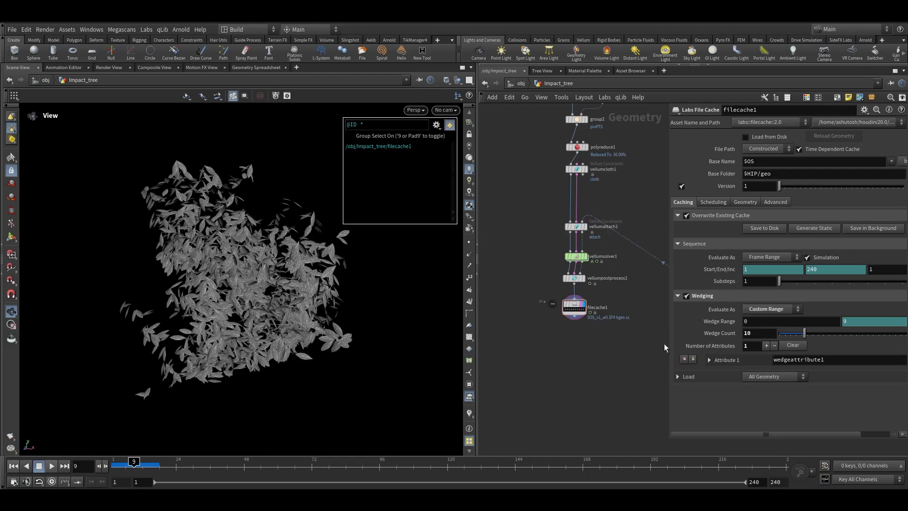
{"action": "scroll", "coordinate": [612, 347], "scroll_direction": "down", "scroll_amount": 6}
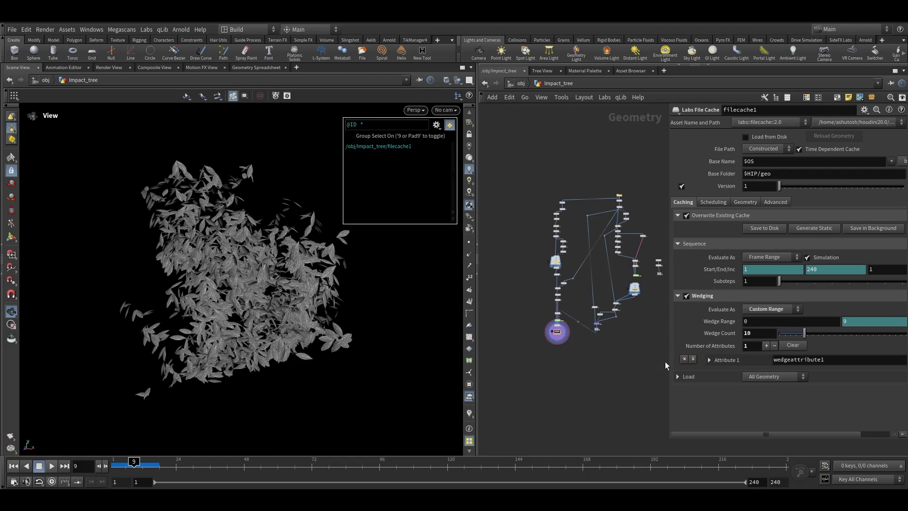
{"action": "left_click_drag", "start_coordinate": [670, 363], "coordinate": [602, 365]}
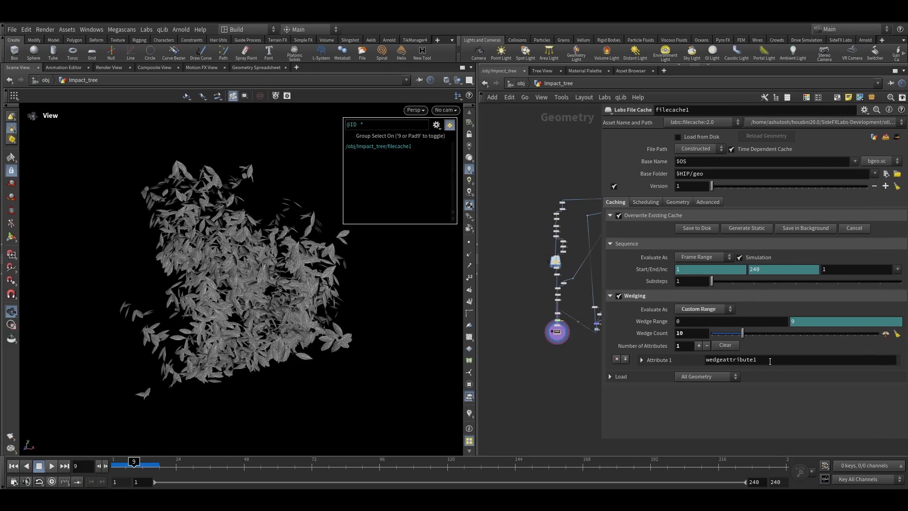
{"action": "double_click", "coordinate": [759, 362]}
{"action": "type", "text": "clu"}
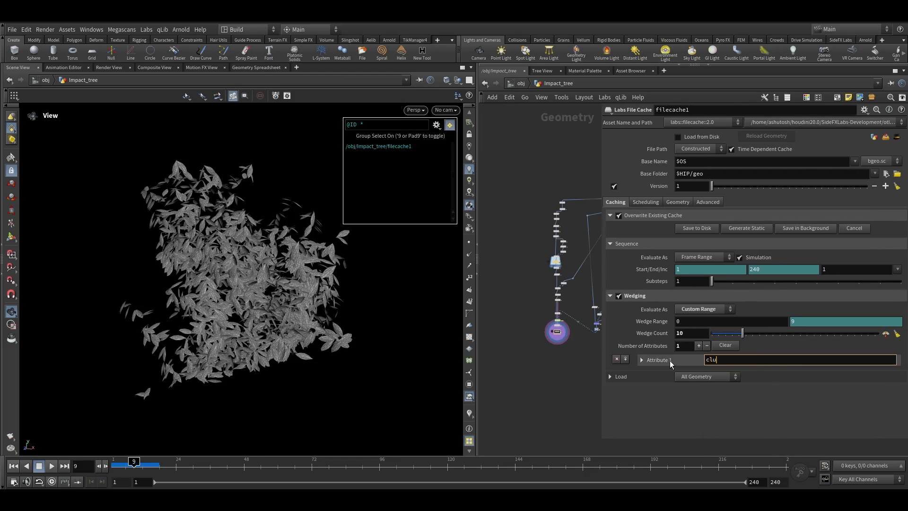
{"action": "type", "text": "ster"}
{"action": "key", "text": "Return"}
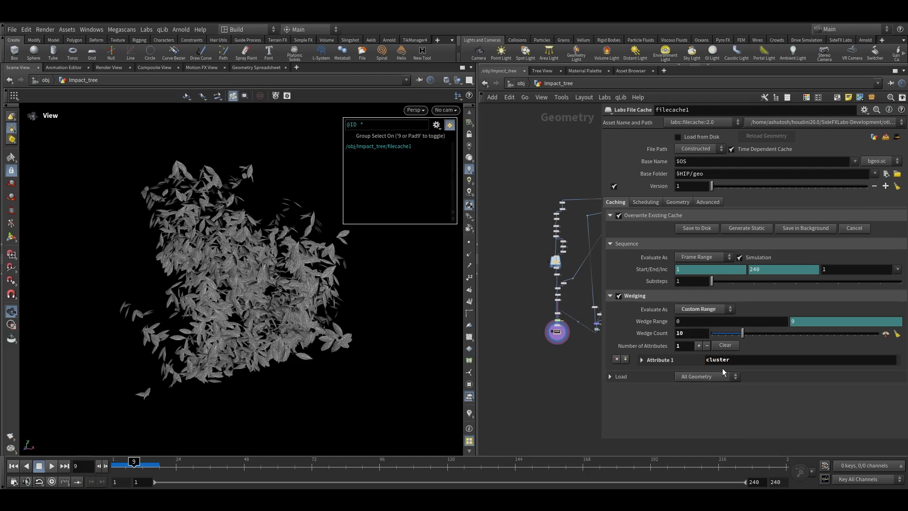
Give the cluster wedge attribute a Custom Range with a maximum value of 9
{"action": "left_click", "coordinate": [674, 363]}
{"action": "left_click", "coordinate": [858, 377]}
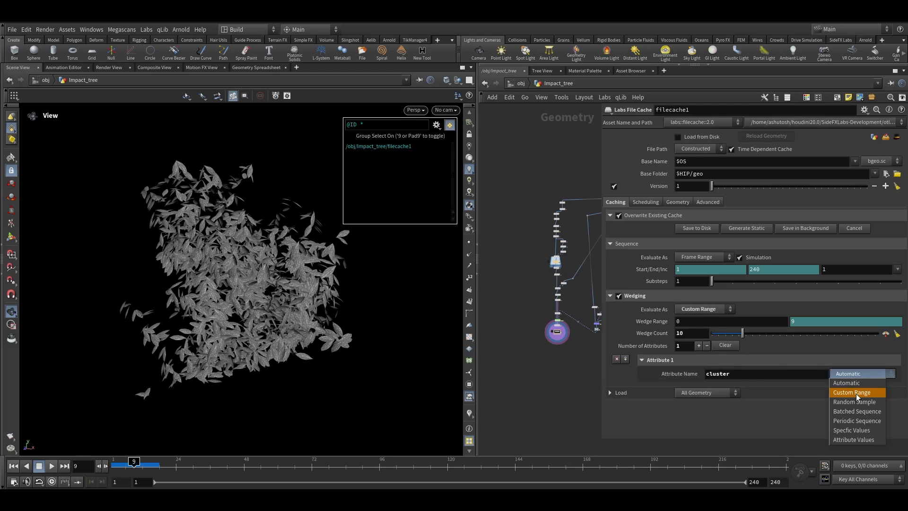
{"action": "left_click", "coordinate": [856, 394]}
{"action": "left_click_drag", "start_coordinate": [700, 390], "coordinate": [694, 390]}
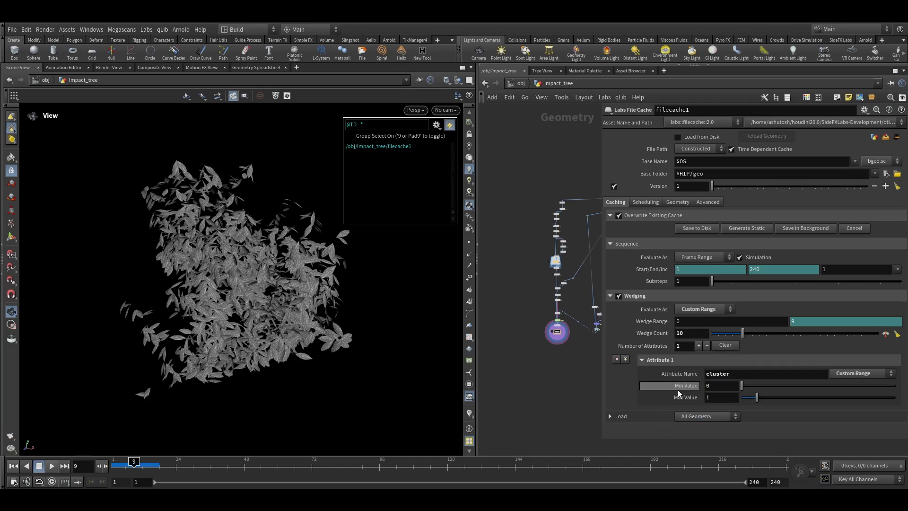
{"action": "left_click", "coordinate": [693, 390]}
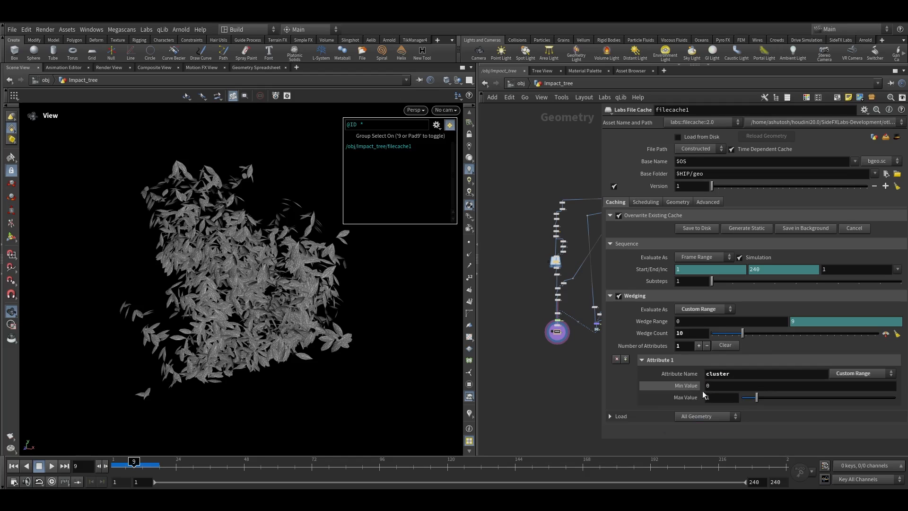
{"action": "type", "text": "9"}
{"action": "key", "text": "Return"}
Pick a wedge on the file cache node and inspect its wedge attribute info
{"action": "scroll", "coordinate": [554, 334], "scroll_direction": "up", "scroll_amount": 10}
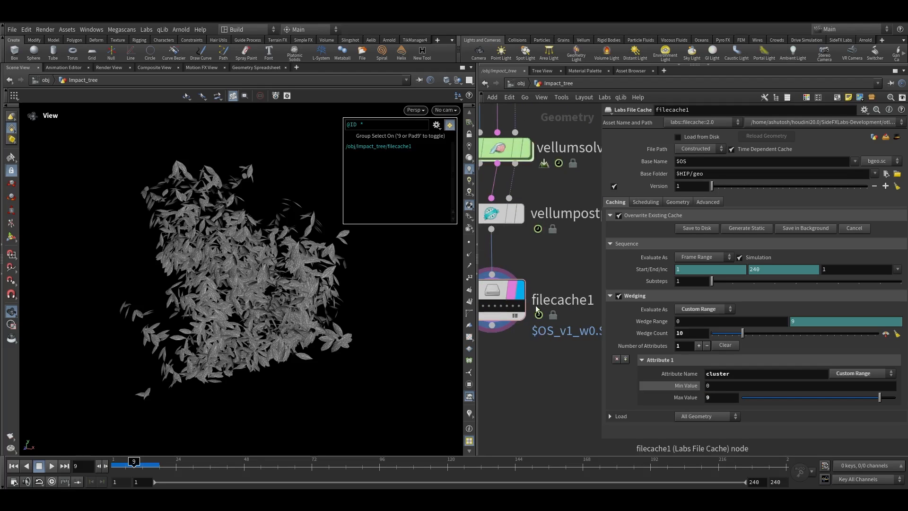
{"action": "scroll", "coordinate": [571, 369], "scroll_direction": "down", "scroll_amount": 5}
{"action": "mouse_move", "coordinate": [509, 155]}
{"action": "middle_mouse_down"}
{"action": "mouse_move", "coordinate": [499, 288]}
{"action": "mouse_move", "coordinate": [503, 102]}
{"action": "middle_mouse_up"}
{"action": "scroll", "coordinate": [562, 410], "scroll_direction": "up", "scroll_amount": 3}
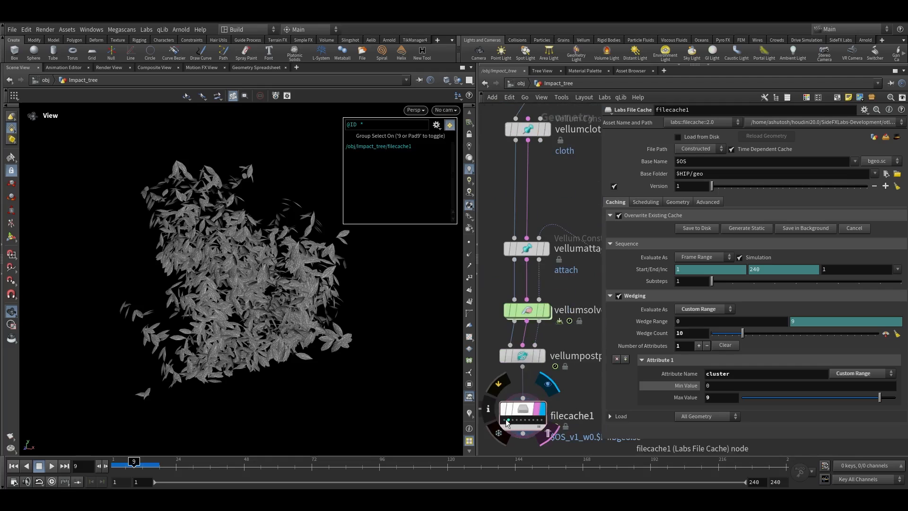
{"action": "middle_click_drag", "start_coordinate": [496, 378], "coordinate": [544, 326]}
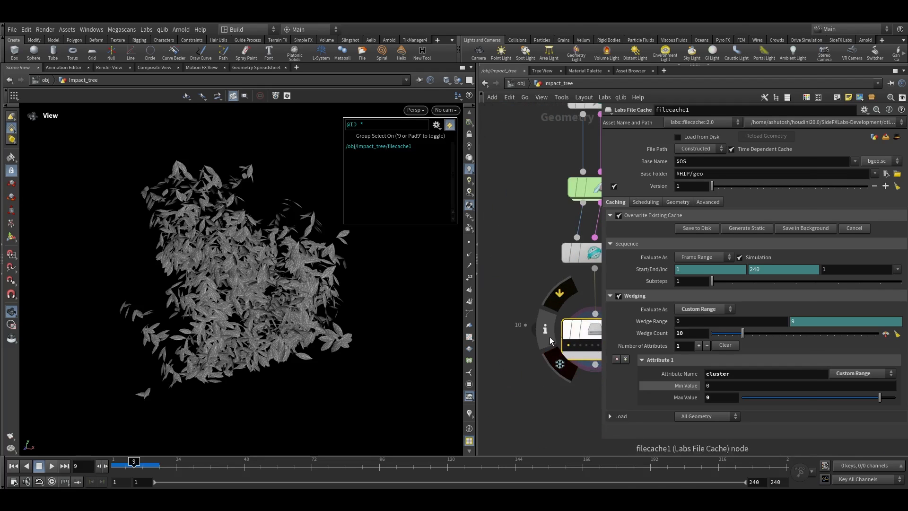
{"action": "left_click", "coordinate": [545, 328]}
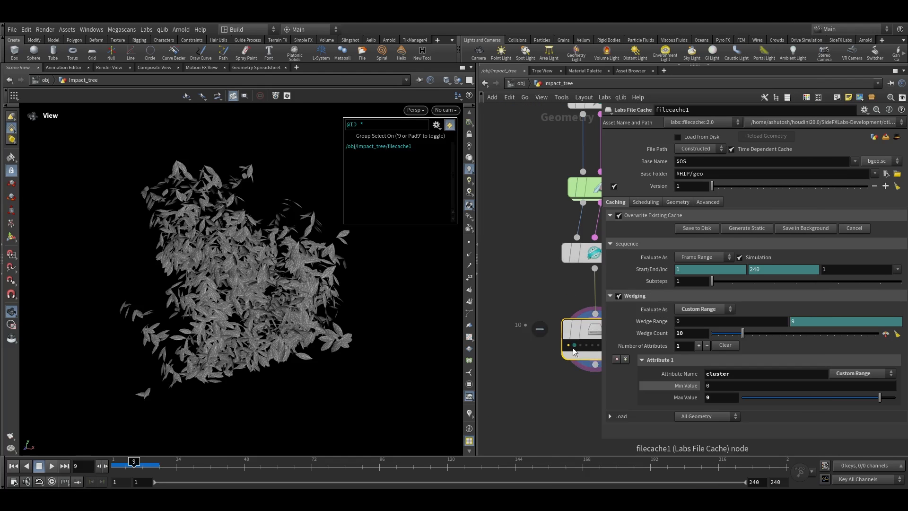
{"action": "left_click", "coordinate": [569, 345]}
{"action": "left_click", "coordinate": [589, 347]}
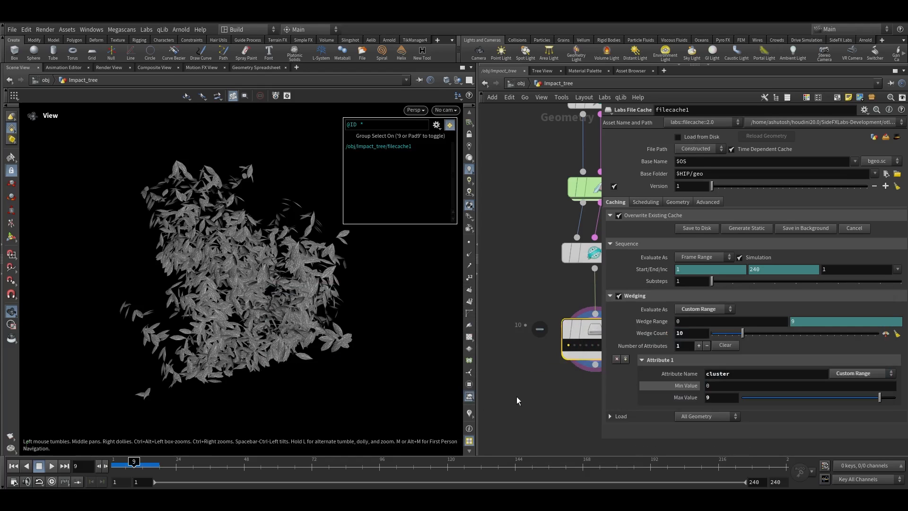
{"action": "middle_click_drag", "start_coordinate": [504, 396], "coordinate": [435, 388]}
{"action": "middle_click", "coordinate": [553, 338]}
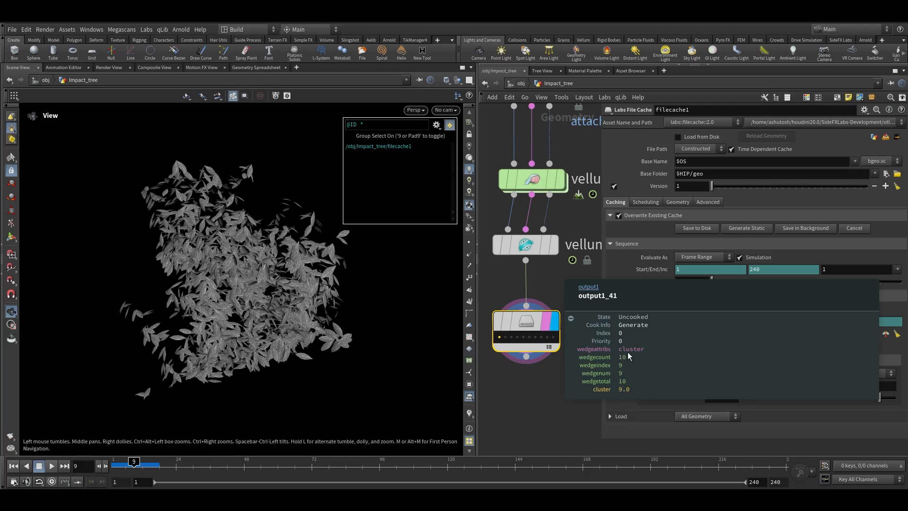
{"action": "scroll", "coordinate": [558, 381], "scroll_direction": "down", "scroll_amount": 3}
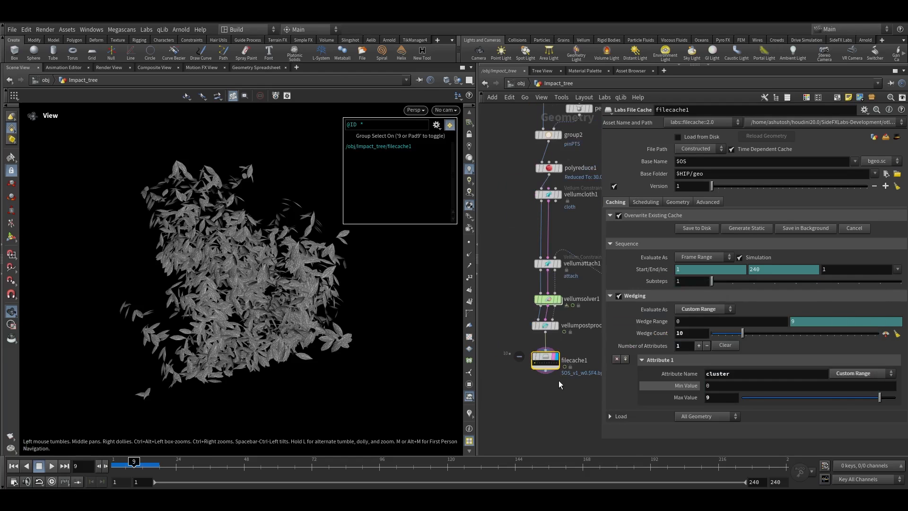
{"action": "middle_click_drag", "start_coordinate": [584, 232], "coordinate": [549, 380]}
{"action": "scroll", "coordinate": [538, 192], "scroll_direction": "up", "scroll_amount": 2}
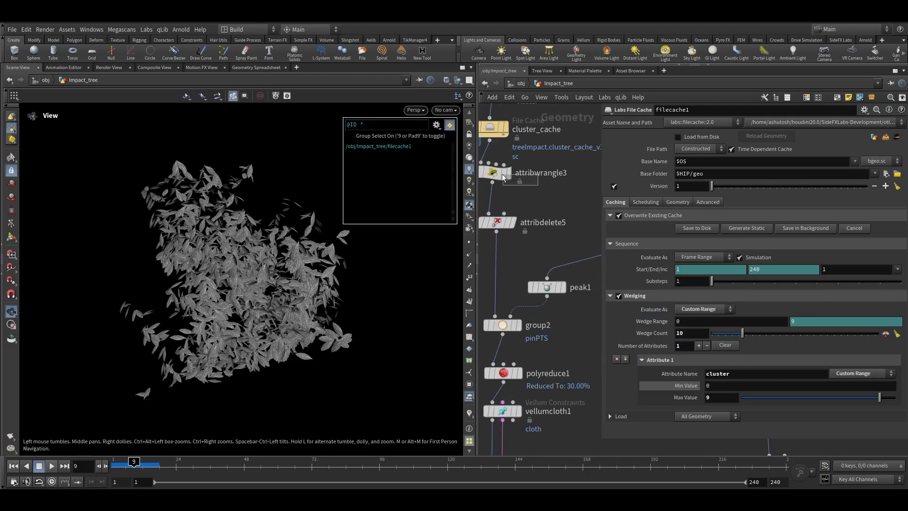
{"action": "left_click", "coordinate": [499, 173]}
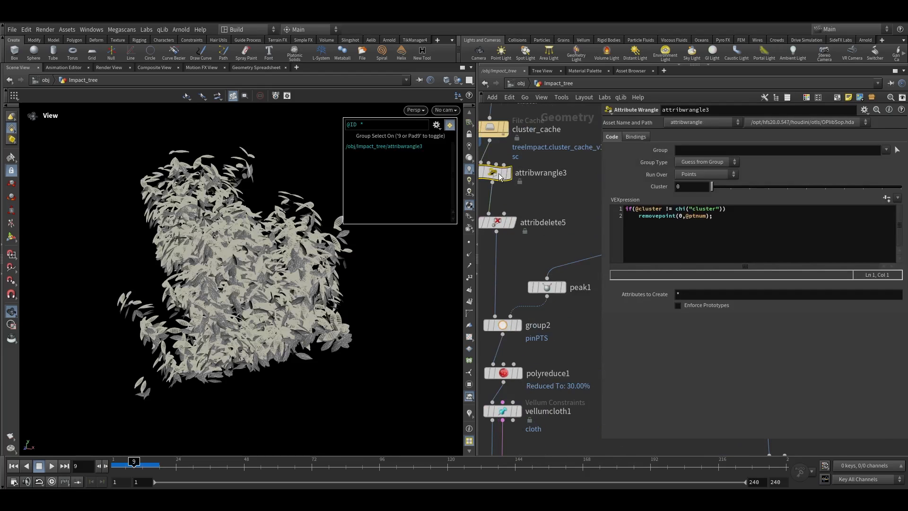
{"action": "left_click", "coordinate": [684, 187]}
{"action": "type", "text": "@cluster"}
{"action": "key", "text": "Return"}
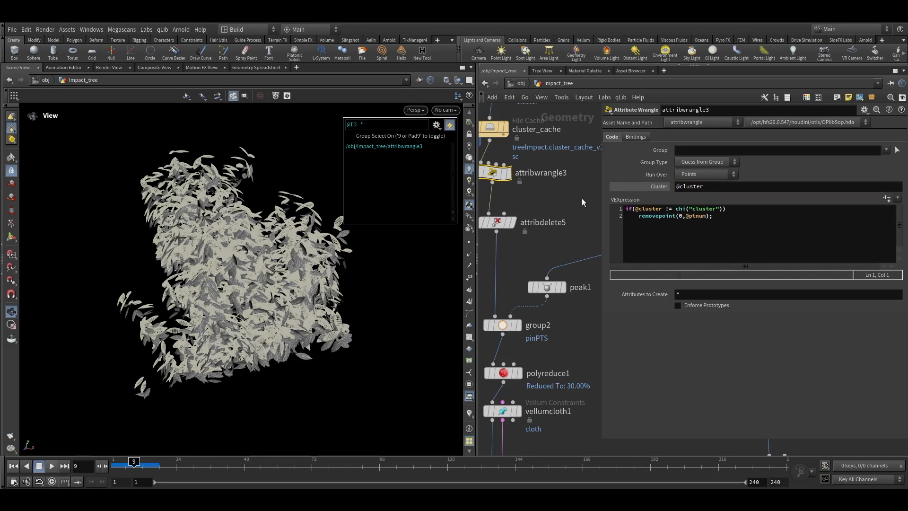
{"action": "left_click", "coordinate": [579, 201]}
{"action": "left_click", "coordinate": [655, 189]}
{"action": "middle_click_drag", "start_coordinate": [550, 424], "coordinate": [571, 232]}
{"action": "scroll", "coordinate": [570, 298], "scroll_direction": "down", "scroll_amount": 1}
{"action": "scroll", "coordinate": [570, 301], "scroll_direction": "down", "scroll_amount": 1}
{"action": "left_click", "coordinate": [656, 187]}
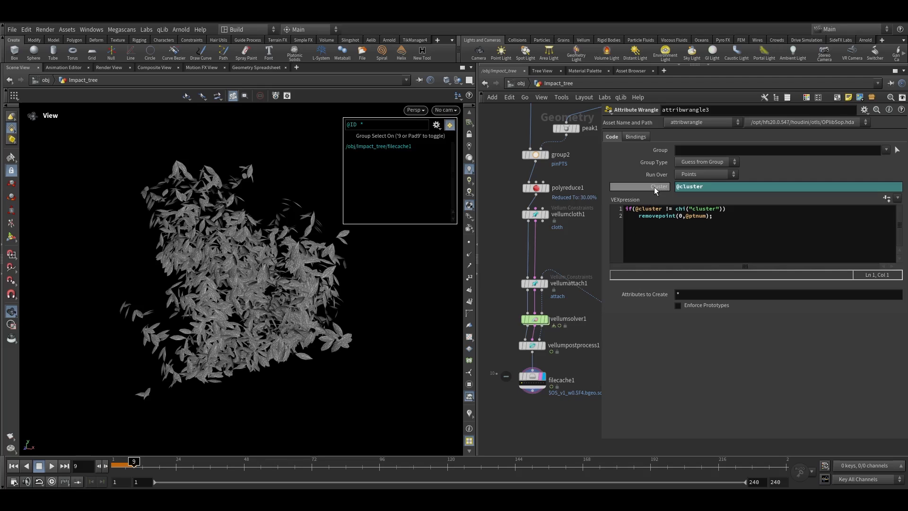
{"action": "left_click", "coordinate": [656, 188]}
Switch wedges on the file cache node and check the wrangle's cluster value at frame 1
{"action": "scroll", "coordinate": [544, 387], "scroll_direction": "up", "scroll_amount": 3}
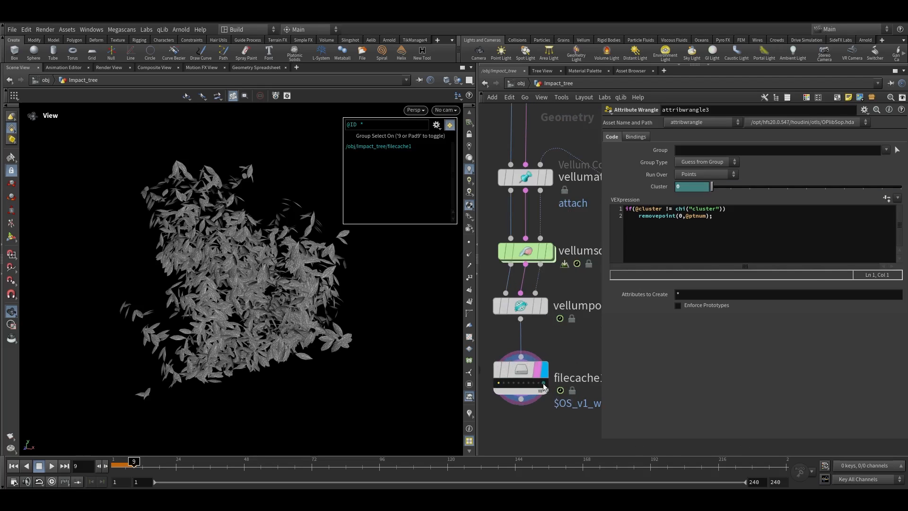
{"action": "left_click", "coordinate": [543, 387]}
{"action": "scroll", "coordinate": [550, 396], "scroll_direction": "down", "scroll_amount": 3}
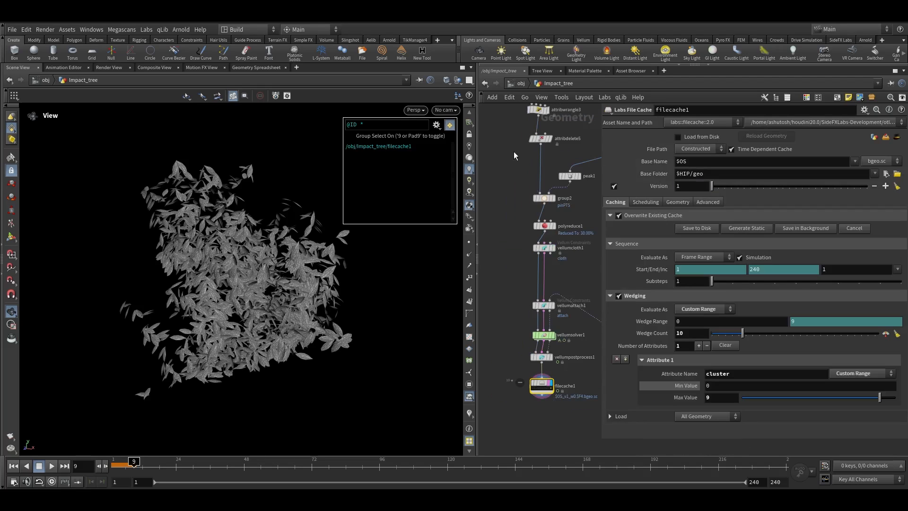
{"action": "middle_click_drag", "start_coordinate": [517, 161], "coordinate": [512, 289]}
{"action": "left_click", "coordinate": [533, 238]}
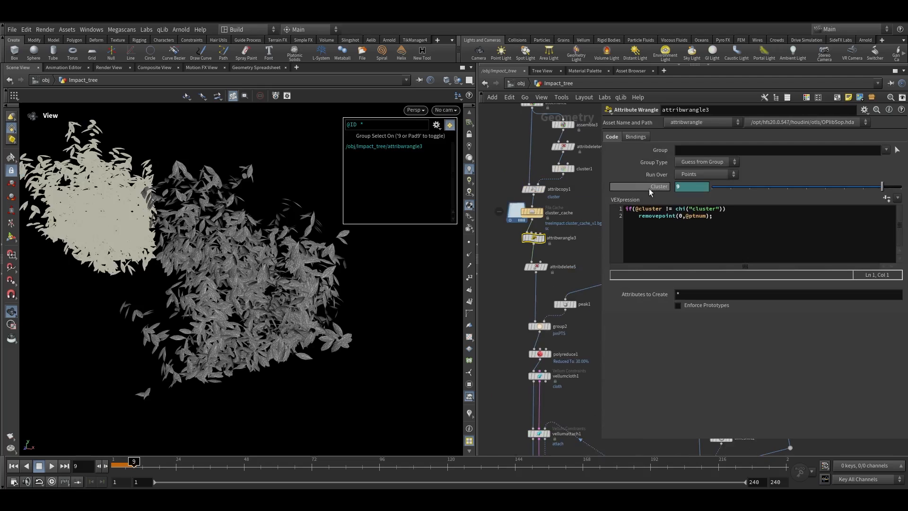
{"action": "left_click", "coordinate": [656, 187]}
{"action": "left_click", "coordinate": [656, 187]}
{"action": "scroll", "coordinate": [558, 367], "scroll_direction": "down", "scroll_amount": 3}
{"action": "middle_click", "coordinate": [547, 358]}
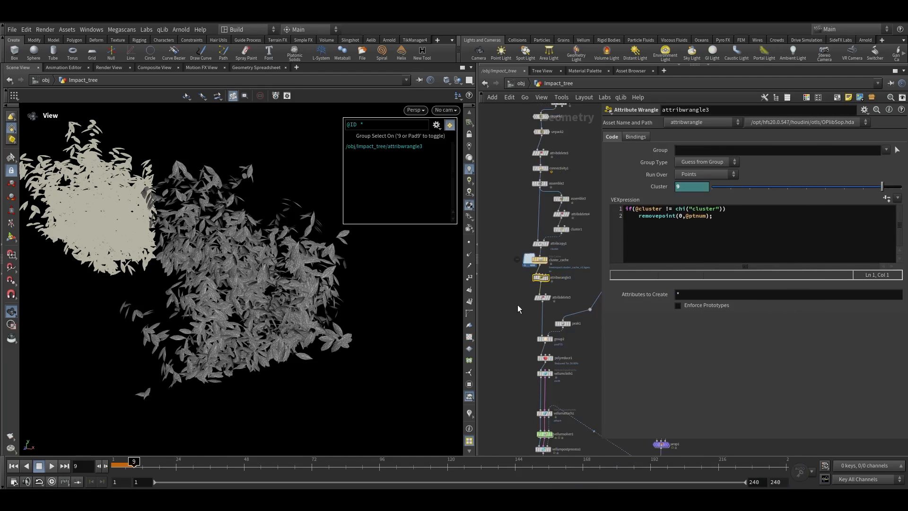
{"action": "left_click_drag", "start_coordinate": [127, 464], "coordinate": [114, 464]}
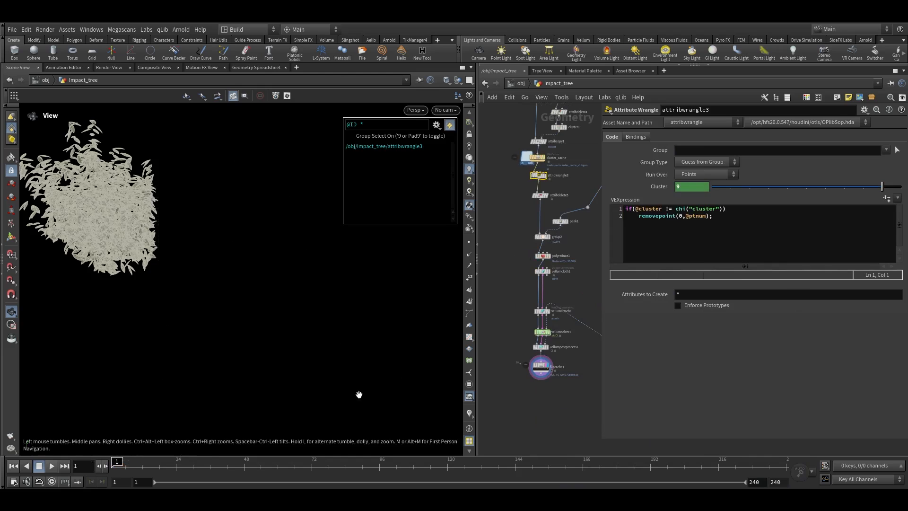
{"action": "scroll", "coordinate": [549, 367], "scroll_direction": "up", "scroll_amount": 5}
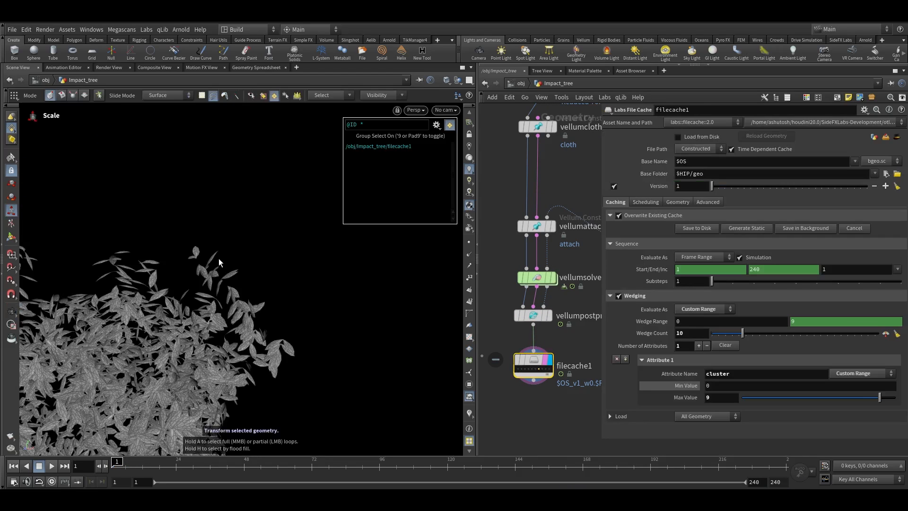
{"action": "scroll", "coordinate": [178, 378], "scroll_direction": "down", "scroll_amount": 5}
{"action": "scroll", "coordinate": [538, 364], "scroll_direction": "up", "scroll_amount": 5}
{"action": "scroll", "coordinate": [538, 364], "scroll_direction": "down", "scroll_amount": 3}
{"action": "scroll", "coordinate": [520, 357], "scroll_direction": "up", "scroll_amount": 2}
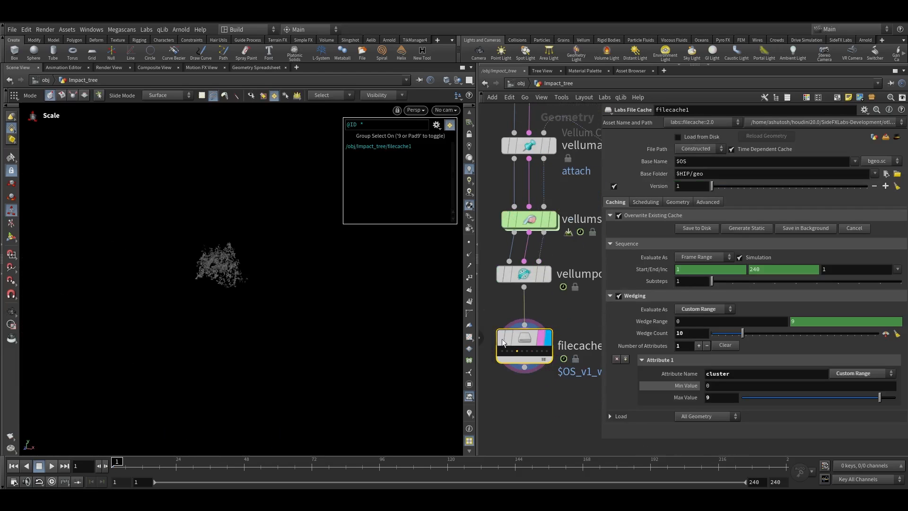
Reduce the file cache's wedge count to 5
{"action": "scroll", "coordinate": [575, 351], "scroll_direction": "down", "scroll_amount": 2}
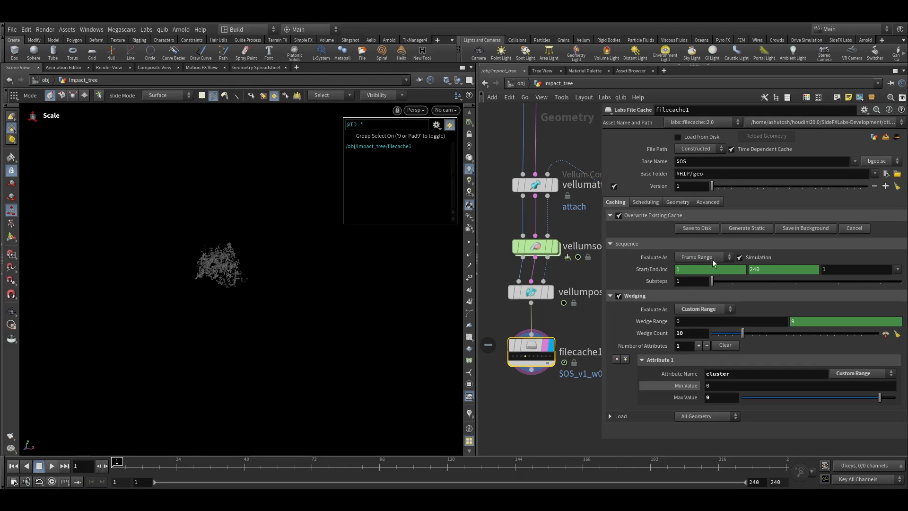
{"action": "scroll", "coordinate": [529, 347], "scroll_direction": "up", "scroll_amount": 5}
{"action": "scroll", "coordinate": [534, 345], "scroll_direction": "down", "scroll_amount": 4}
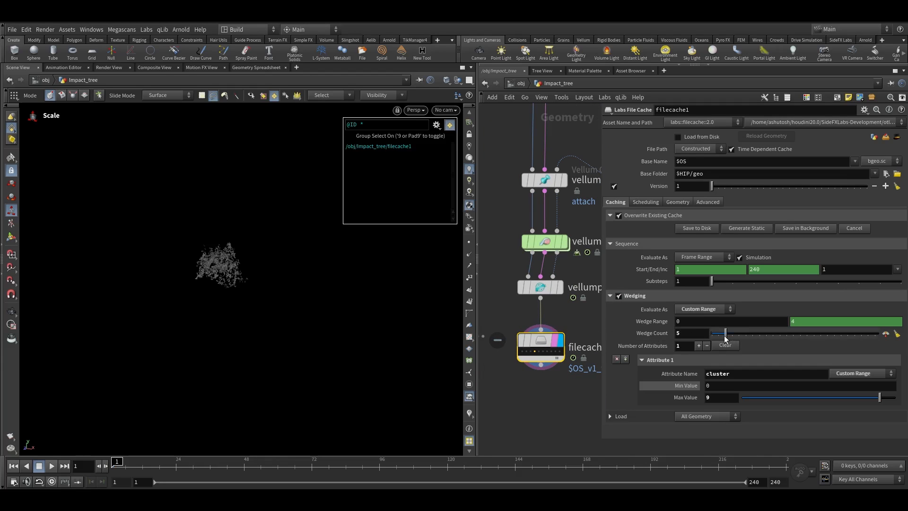
Align the Vellum and file cache nodes in the network
{"action": "middle_click_drag", "start_coordinate": [568, 380], "coordinate": [588, 338]}
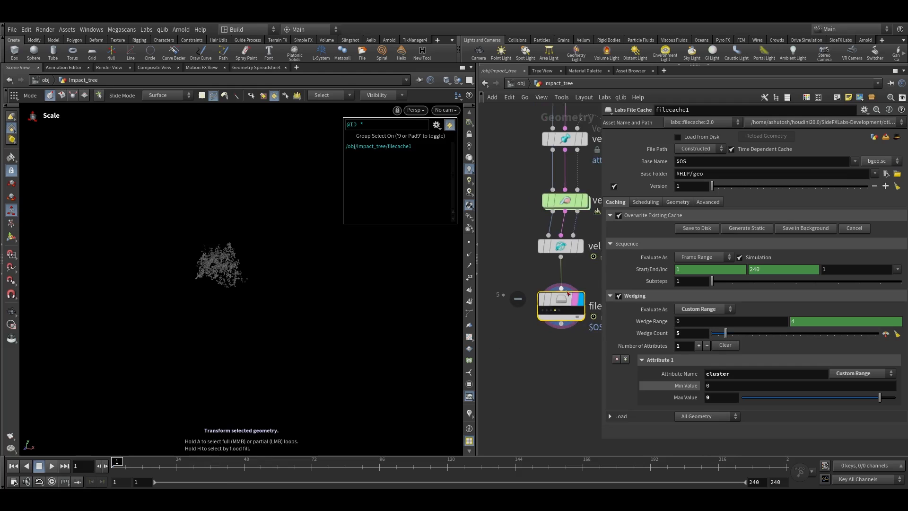
{"action": "scroll", "coordinate": [524, 199], "scroll_direction": "down", "scroll_amount": 3}
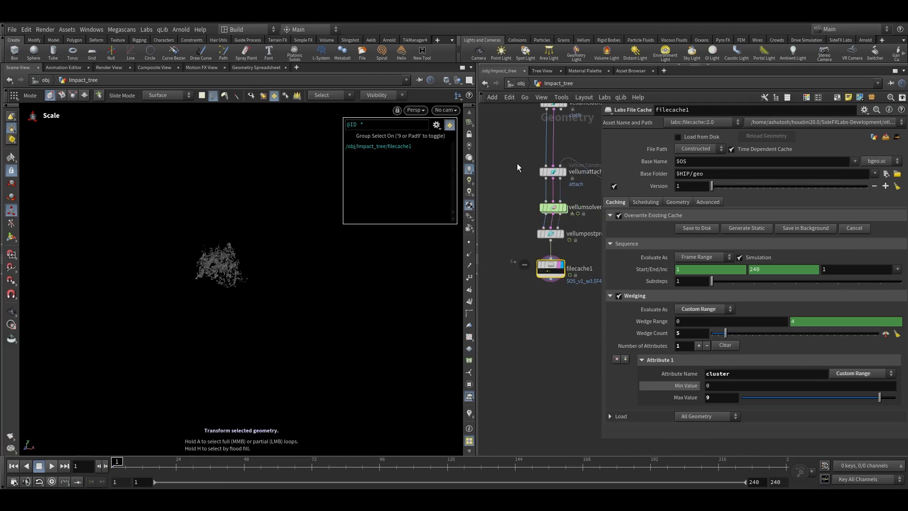
{"action": "left_click_drag", "start_coordinate": [519, 170], "coordinate": [575, 305]}
{"action": "key", "text": "a"}
{"action": "left_click_drag", "start_coordinate": [548, 191], "coordinate": [548, 222]}
{"action": "left_click", "coordinate": [517, 251]}
{"action": "left_click_drag", "start_coordinate": [514, 248], "coordinate": [601, 298]}
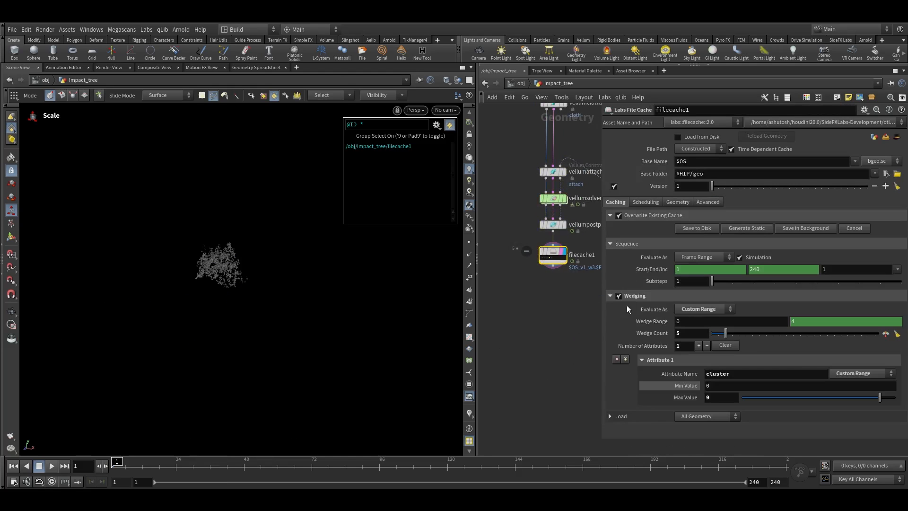
Set the file cache's CPU Count to Use to Total Count Less One in its scheduling settings
{"action": "scroll", "coordinate": [552, 256], "scroll_direction": "up", "scroll_amount": 5}
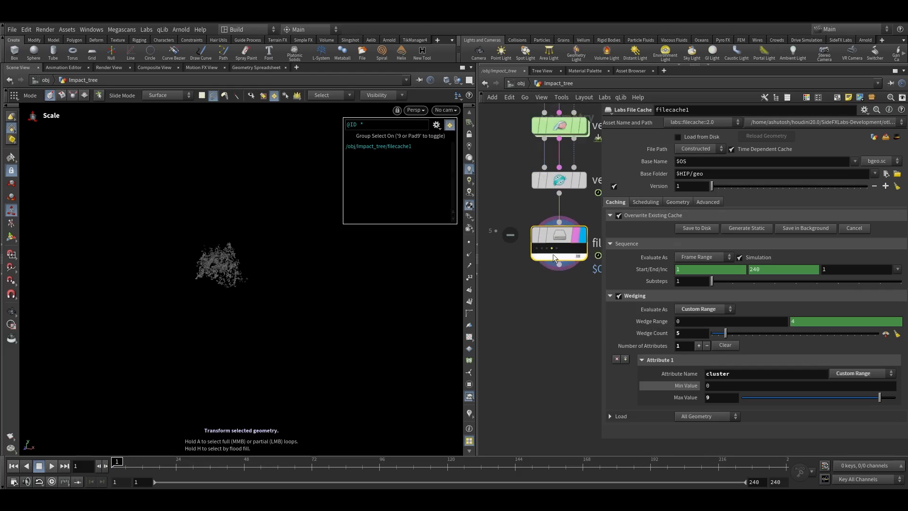
{"action": "middle_click_drag", "start_coordinate": [556, 316], "coordinate": [509, 321]}
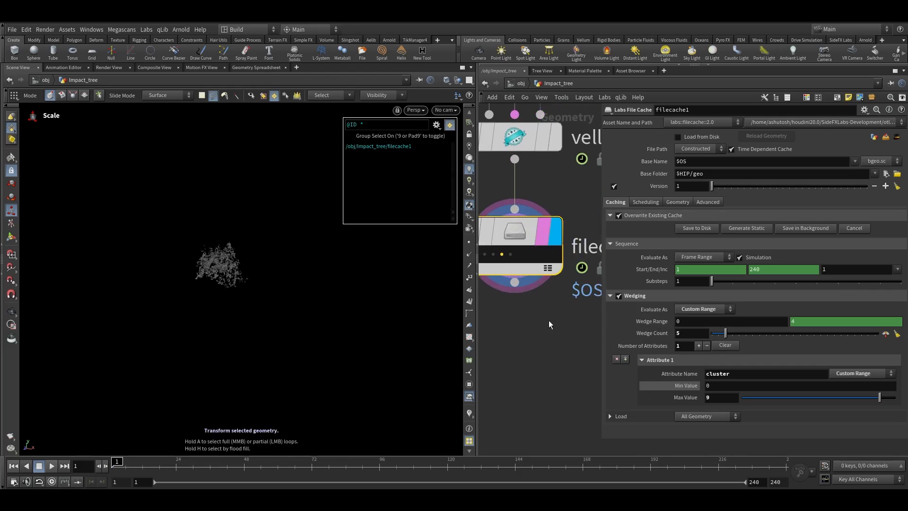
{"action": "middle_click_drag", "start_coordinate": [514, 254], "coordinate": [570, 259]}
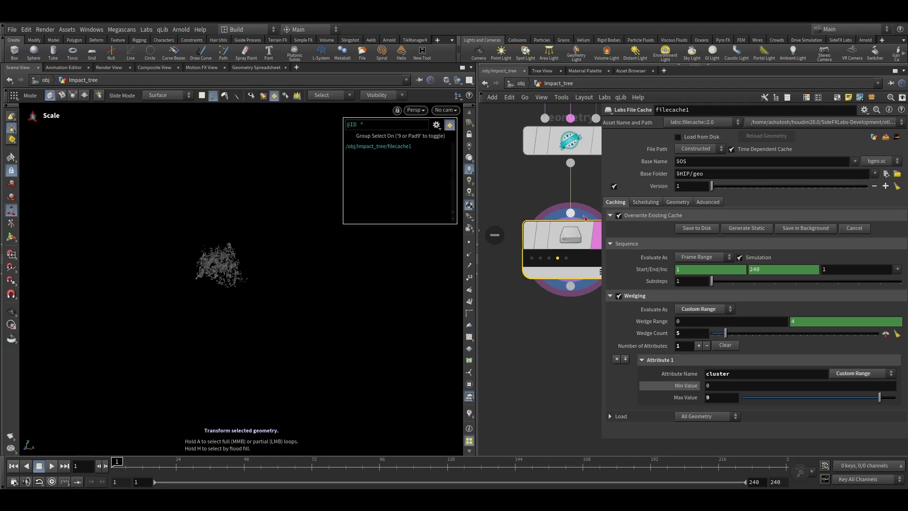
{"action": "left_click", "coordinate": [645, 202]}
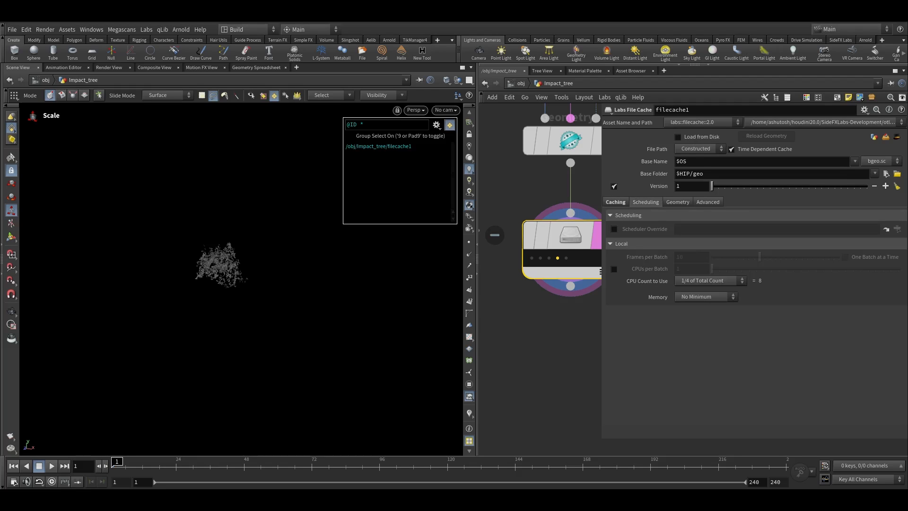
{"action": "left_click", "coordinate": [701, 281]}
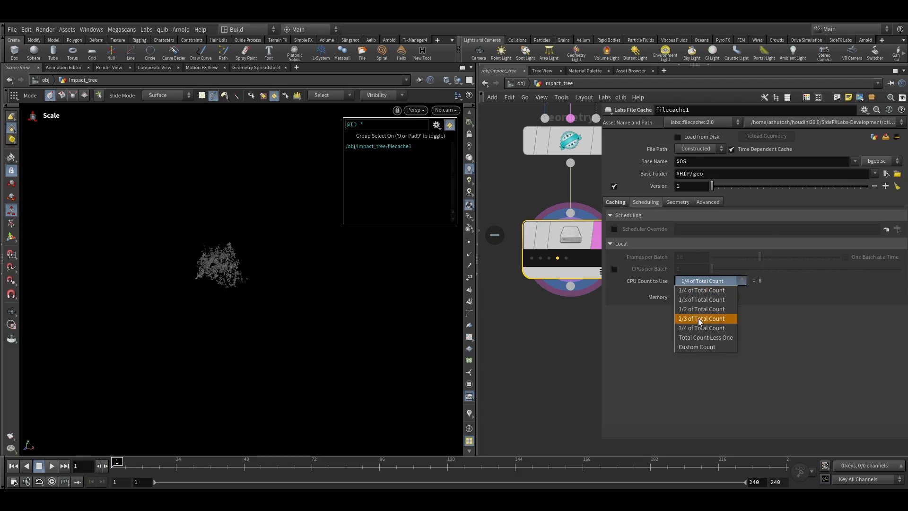
{"action": "left_click", "coordinate": [696, 338]}
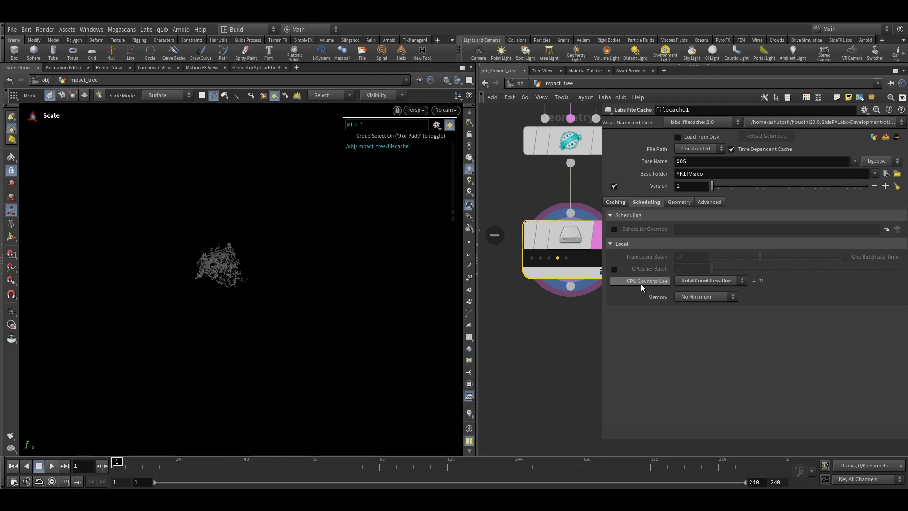
{"action": "left_click", "coordinate": [740, 281]}
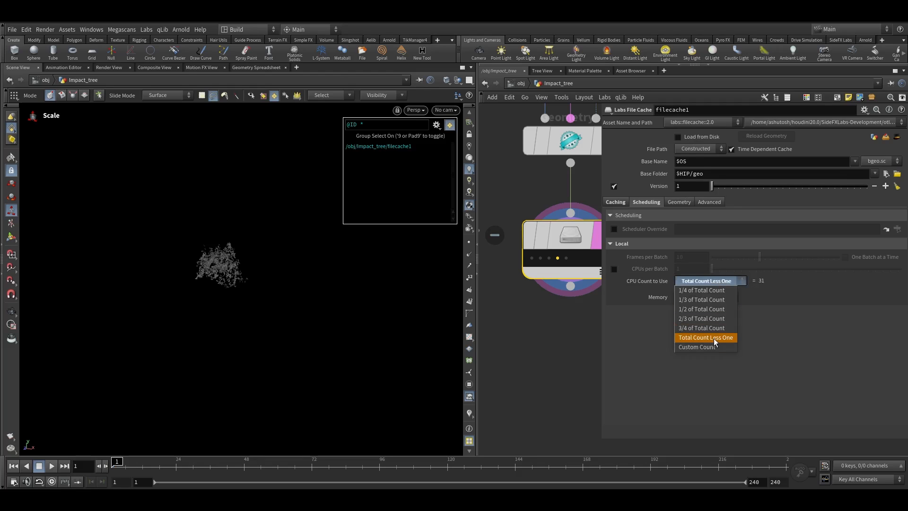
{"action": "left_click", "coordinate": [730, 381]}
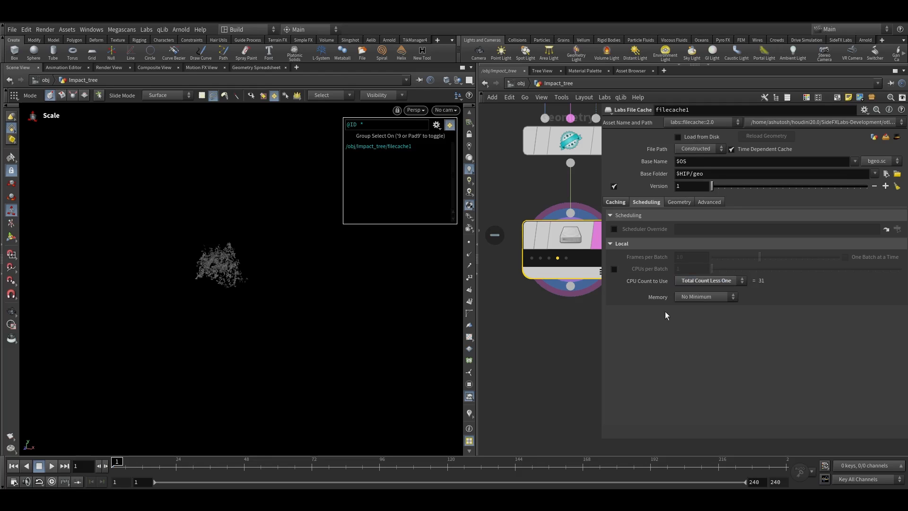
Enable CPUs per Batch on the file cache and set it to 31
{"action": "left_click", "coordinate": [614, 268]}
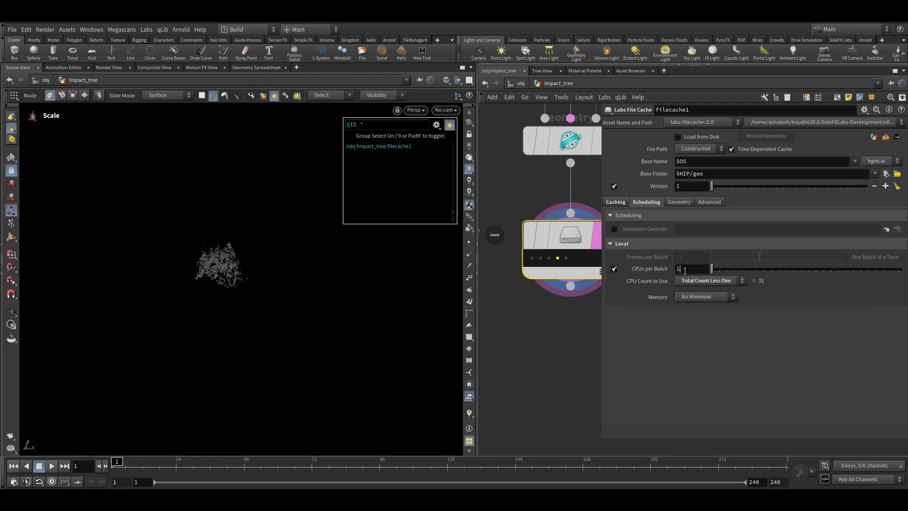
{"action": "type", "text": "3"}
{"action": "key", "text": "Return"}
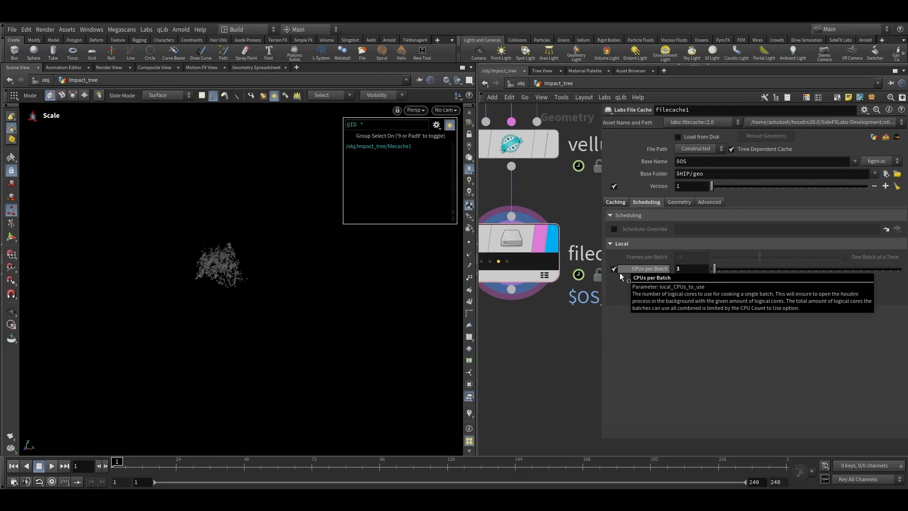
{"action": "left_click", "coordinate": [688, 268]}
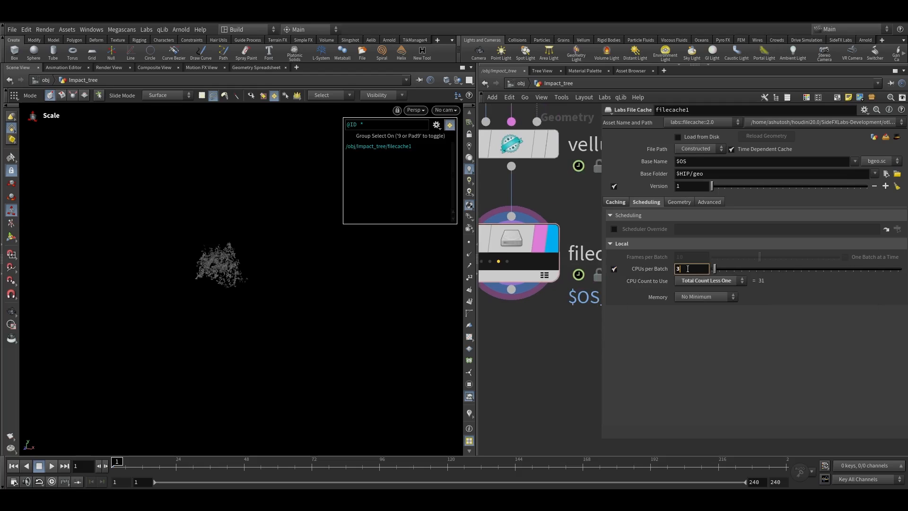
{"action": "type", "text": "1"}
{"action": "key", "text": "Return"}
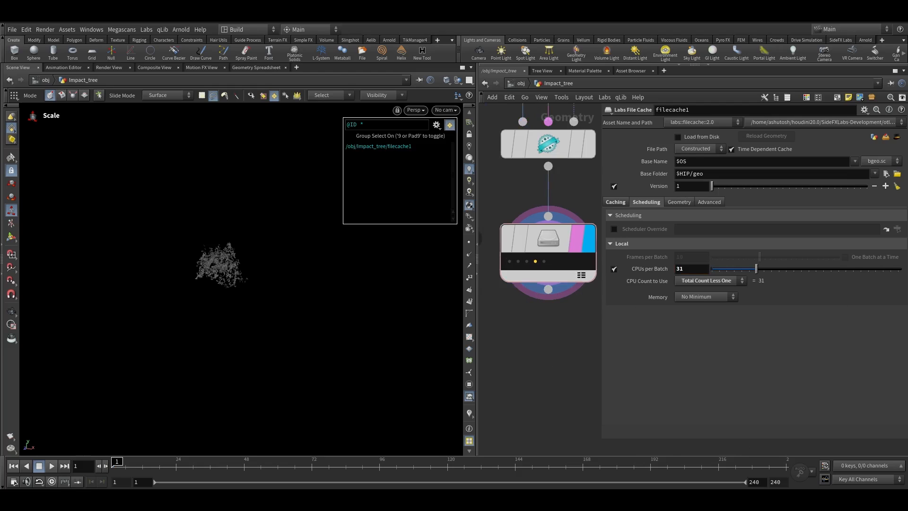
Save the wedged simulation cache to disk in the background
{"action": "left_click", "coordinate": [616, 202]}
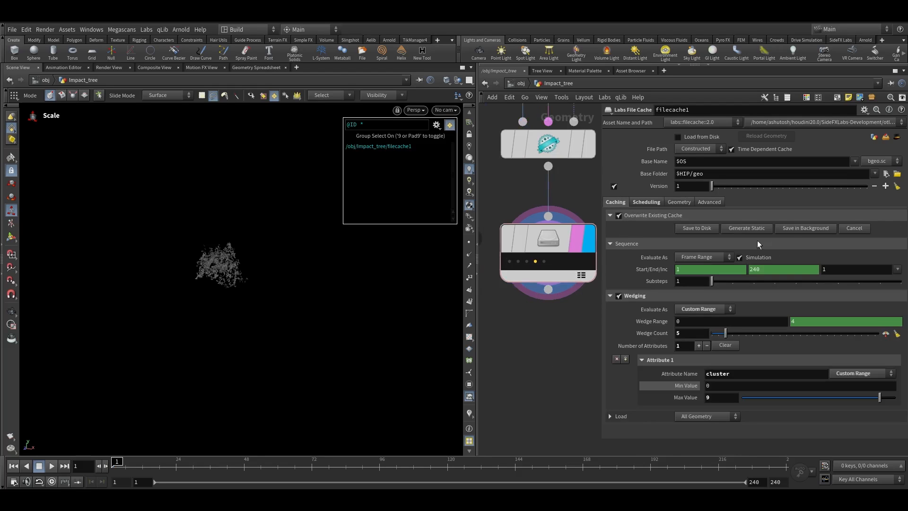
{"action": "left_click", "coordinate": [787, 231]}
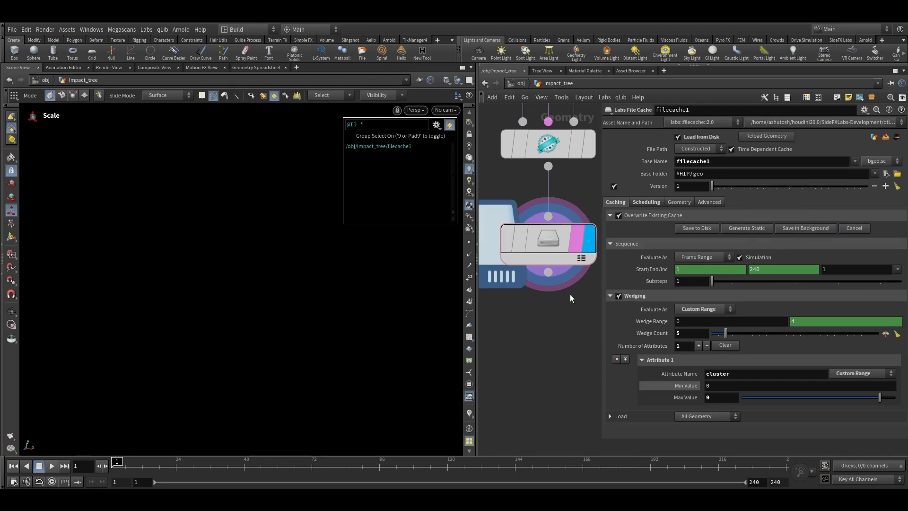
{"action": "scroll", "coordinate": [566, 300], "scroll_direction": "down", "scroll_amount": 4}
{"action": "scroll", "coordinate": [519, 343], "scroll_direction": "down", "scroll_amount": 3}
{"action": "scroll", "coordinate": [521, 347], "scroll_direction": "up", "scroll_amount": 3}
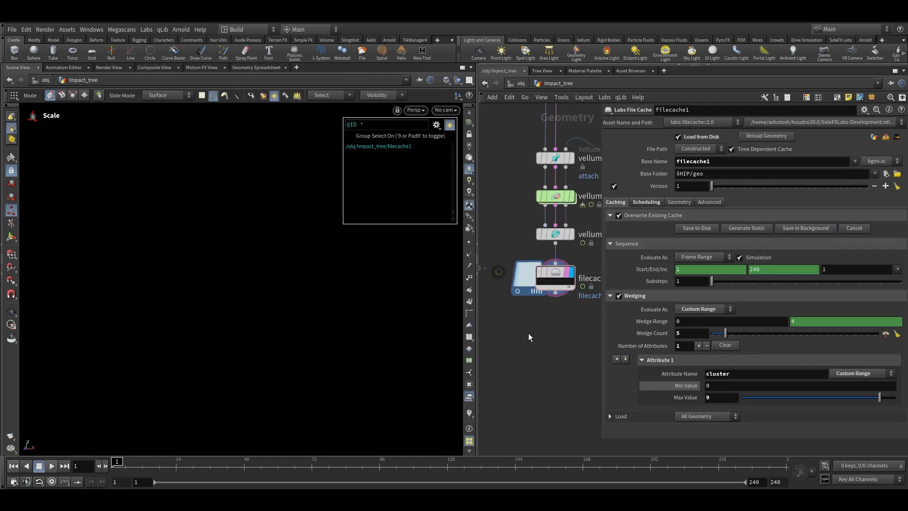
{"action": "scroll", "coordinate": [530, 349], "scroll_direction": "down", "scroll_amount": 3}
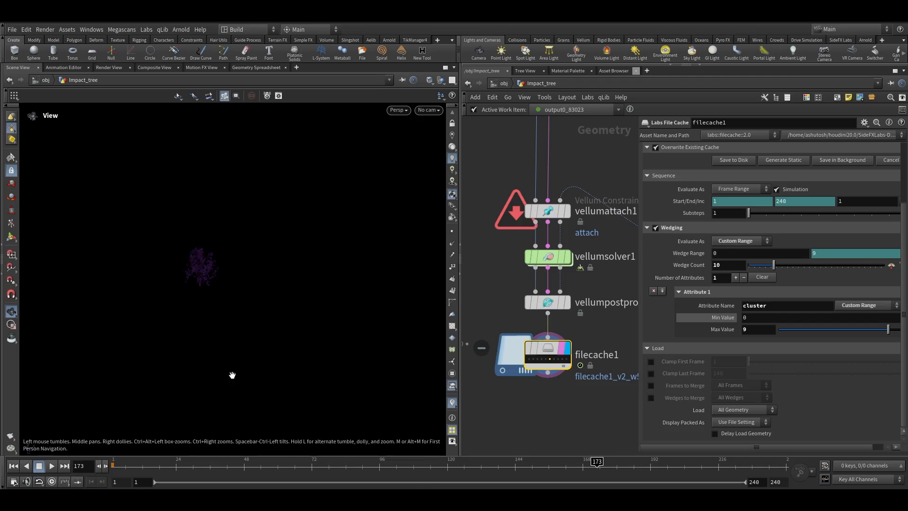
Inspect the cached leaves in the viewport while scrubbing through the timeline
{"action": "key", "text": "g"}
{"action": "left_click", "coordinate": [530, 360]}
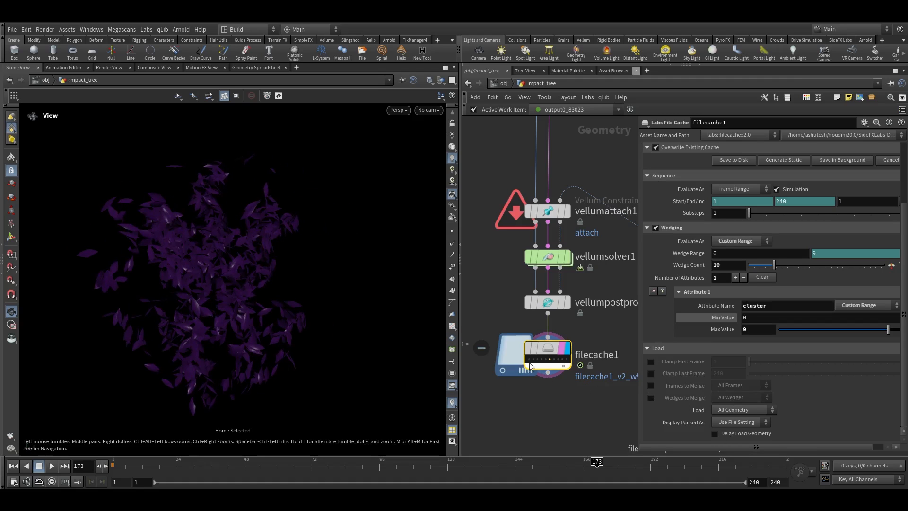
{"action": "key", "text": "g"}
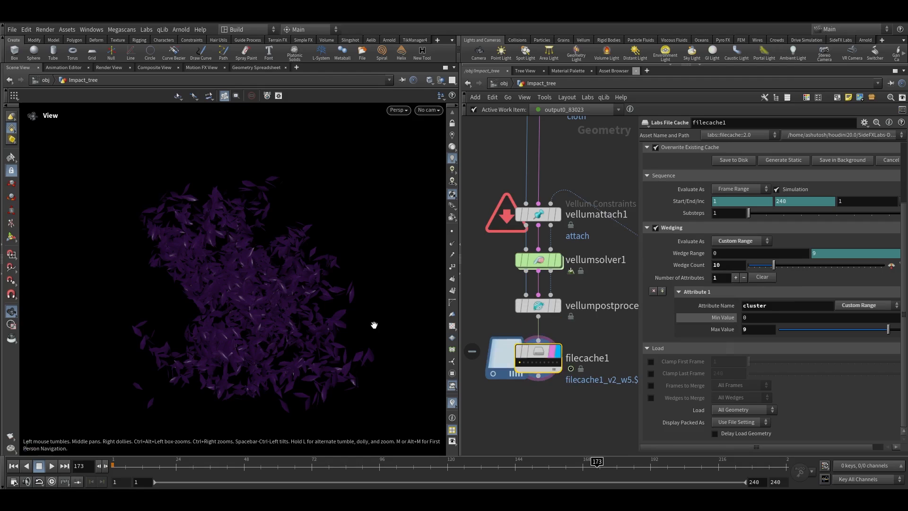
{"action": "mouse_move", "coordinate": [531, 359]}
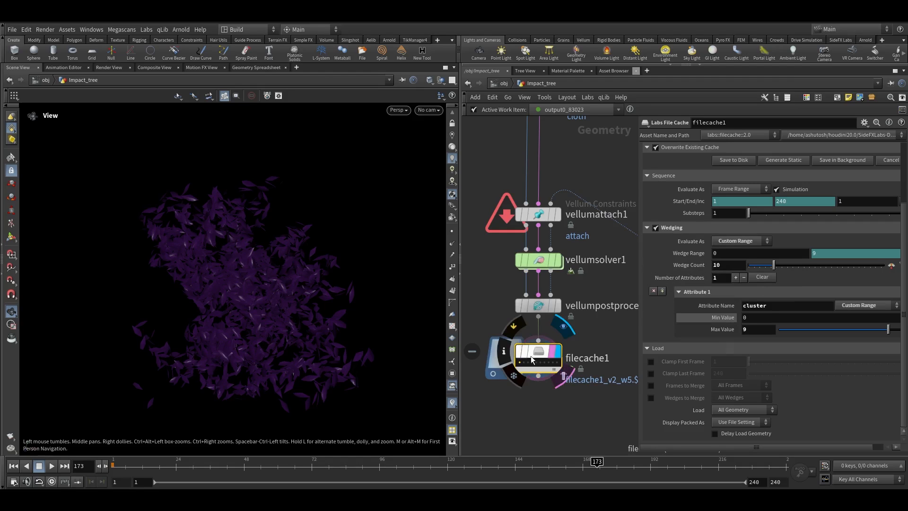
{"action": "key", "text": "g"}
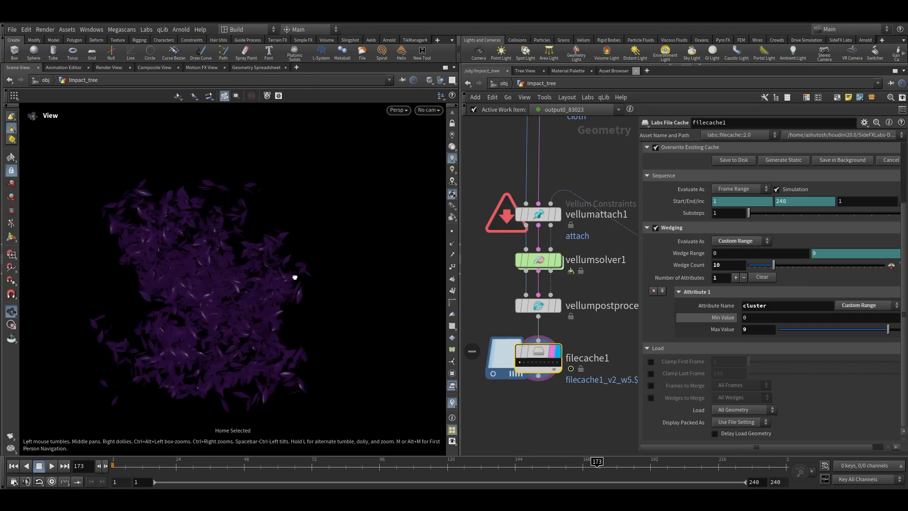
{"action": "scroll", "coordinate": [292, 279], "scroll_direction": "down", "scroll_amount": 5}
{"action": "left_click_drag", "start_coordinate": [174, 467], "coordinate": [131, 468]}
{"action": "scroll", "coordinate": [616, 337], "scroll_direction": "down", "scroll_amount": 5}
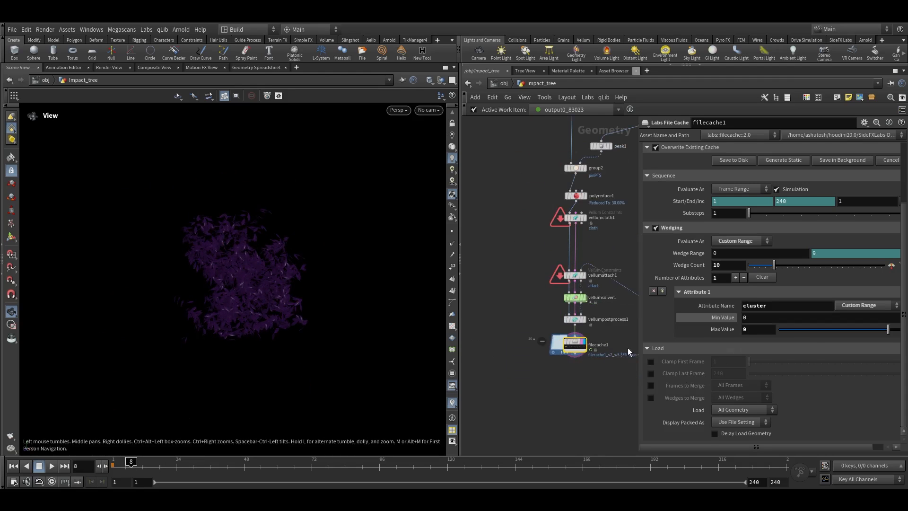
Enable Wedges to Merge set to All Wedges in the file cache's Load options and scrub the timeline
{"action": "left_click", "coordinate": [646, 348]}
{"action": "left_click", "coordinate": [651, 430]}
{"action": "scroll", "coordinate": [660, 393], "scroll_direction": "down", "scroll_amount": 4}
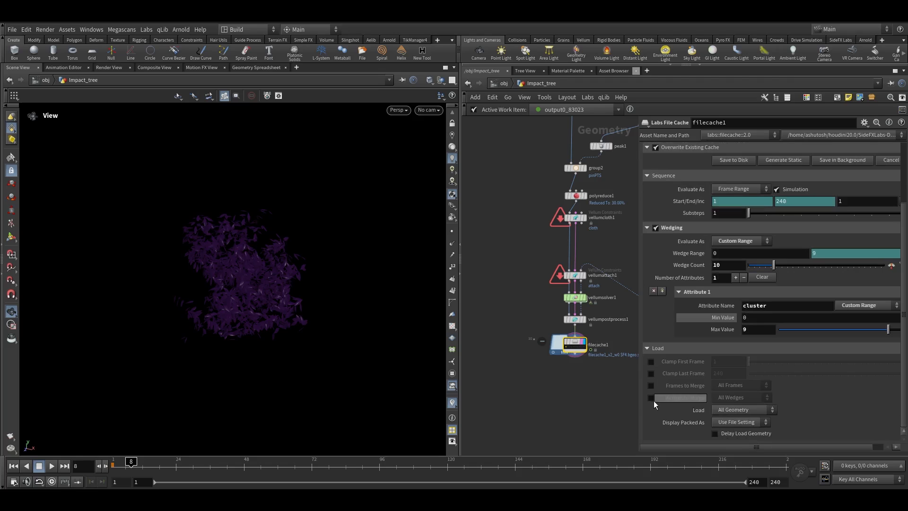
{"action": "left_click", "coordinate": [650, 399]}
{"action": "left_click", "coordinate": [734, 398]}
{"action": "left_click", "coordinate": [724, 400]}
{"action": "key", "text": "g"}
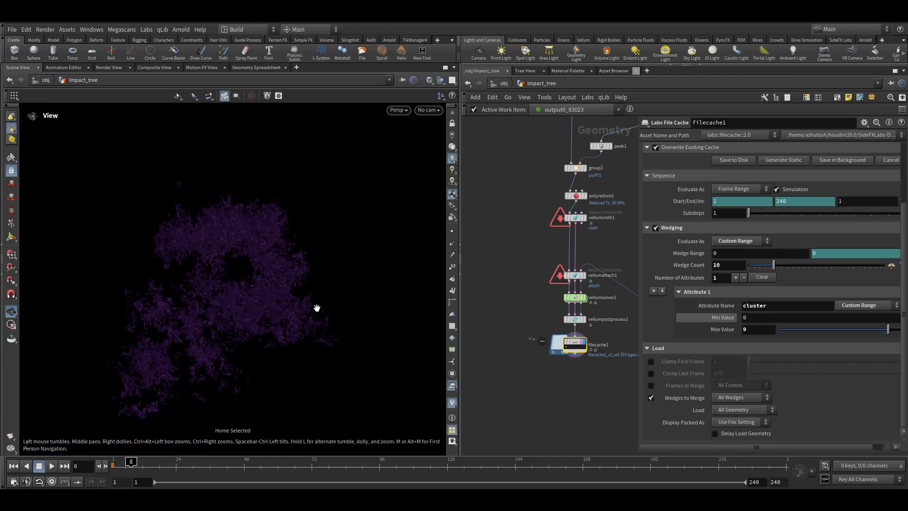
{"action": "left_click_drag", "start_coordinate": [328, 461], "coordinate": [515, 462]}
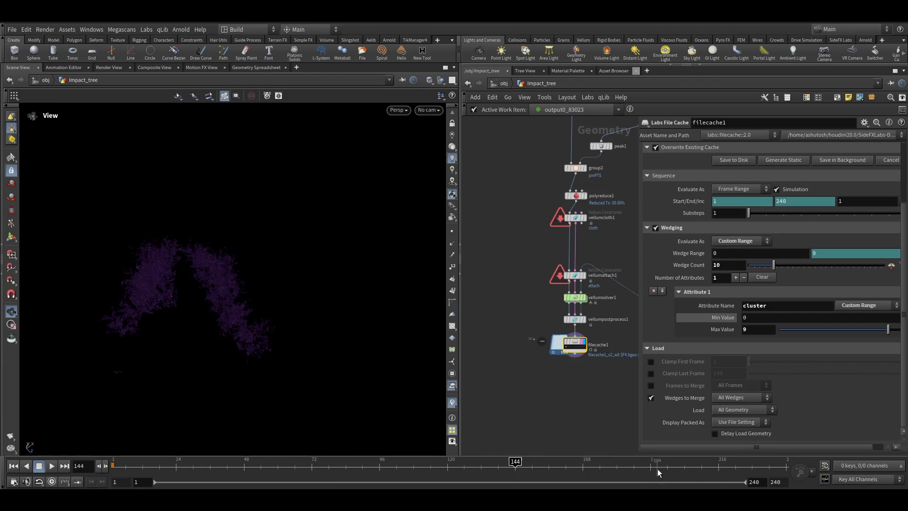
{"action": "left_click", "coordinate": [707, 472]}
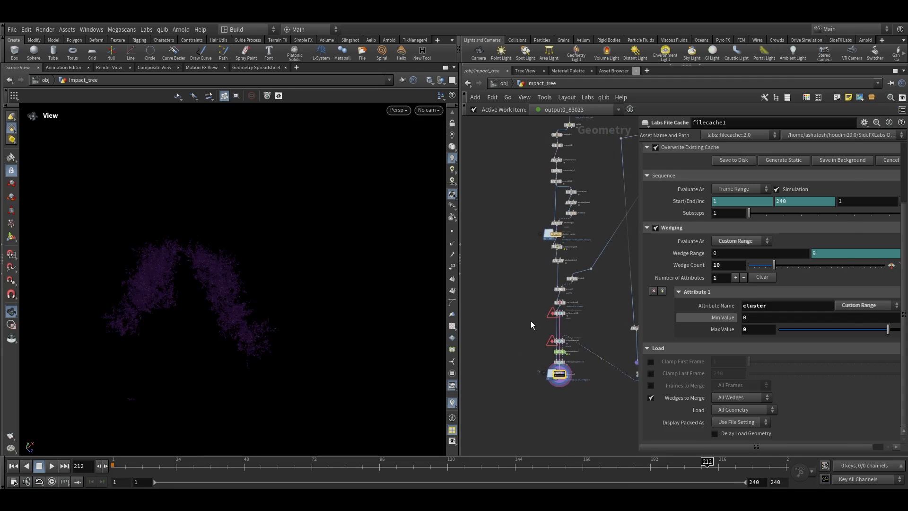
Add a Wrap node below the file cache
{"action": "key", "text": "Tab"}
{"action": "mouse_move", "coordinate": [548, 58]}
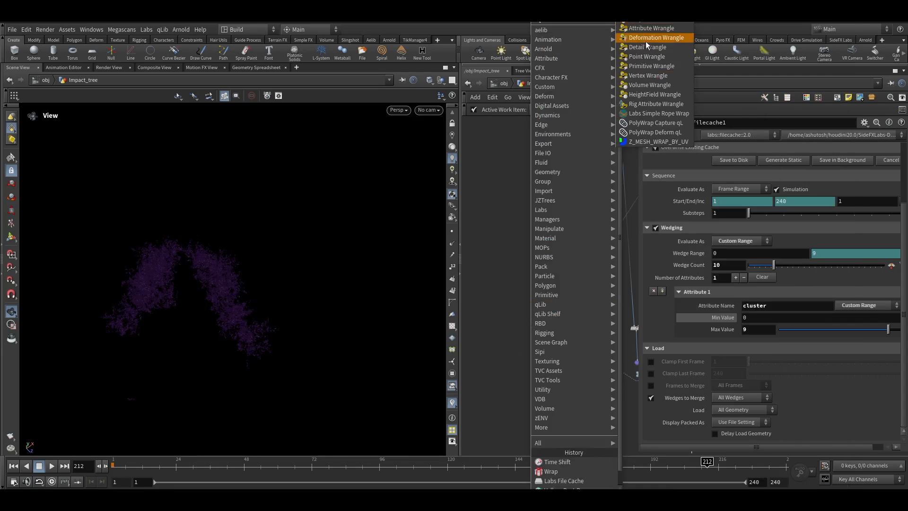
{"action": "left_click", "coordinate": [551, 471]}
{"action": "left_click", "coordinate": [522, 365]}
Add a Time Shift node and set its Frame to $FSTART
{"action": "right_click", "coordinate": [543, 353]}
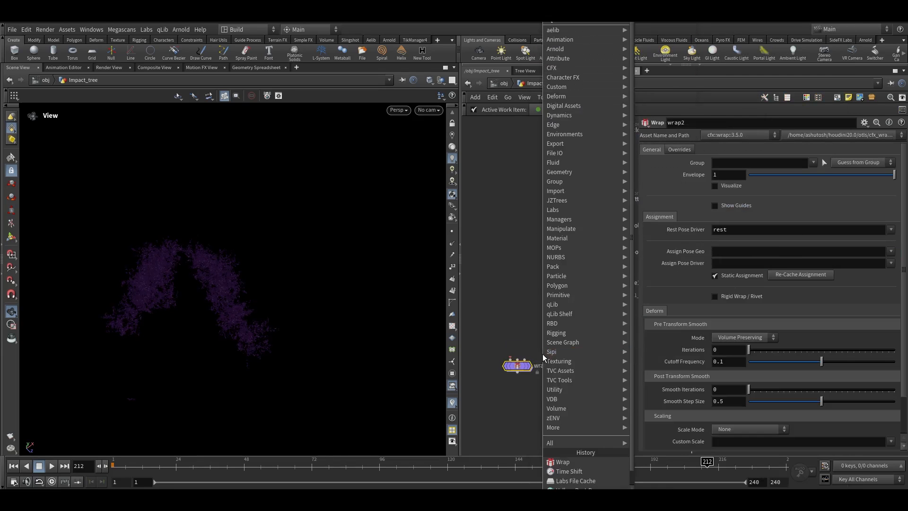
{"action": "left_click", "coordinate": [583, 469]}
{"action": "left_click", "coordinate": [593, 343]}
{"action": "left_click_drag", "start_coordinate": [596, 292], "coordinate": [594, 335]}
{"action": "left_click", "coordinate": [683, 163]}
{"action": "left_click", "coordinate": [758, 161]}
{"action": "type", "text": "START"}
Wire the file cache into the Time Shift node and both into the Wrap node's inputs
{"action": "scroll", "coordinate": [590, 353], "scroll_direction": "up", "scroll_amount": 2}
{"action": "left_click_drag", "start_coordinate": [490, 370], "coordinate": [497, 411]}
{"action": "left_click_drag", "start_coordinate": [596, 342], "coordinate": [509, 339]}
{"action": "left_click", "coordinate": [601, 278]}
{"action": "left_click", "coordinate": [601, 348], "text": "alt"}
{"action": "left_click", "coordinate": [521, 385]}
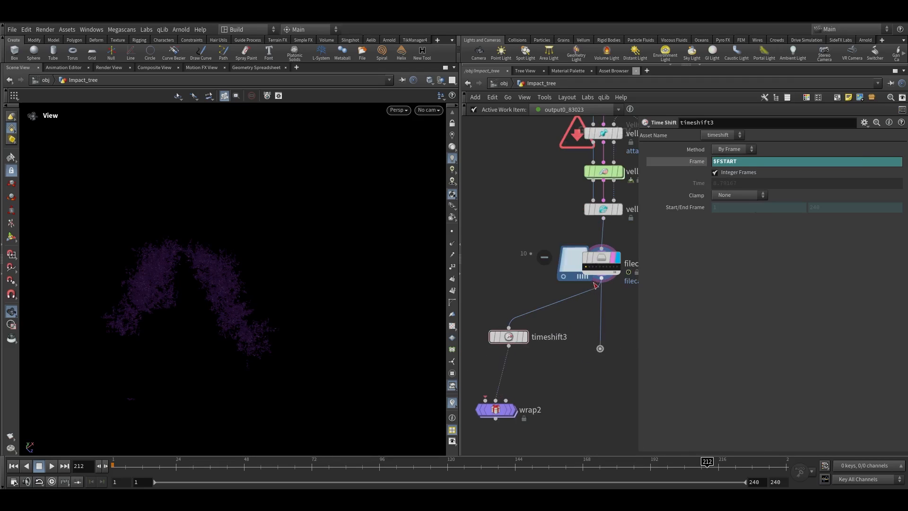
{"action": "left_click", "coordinate": [600, 357]}
{"action": "left_click", "coordinate": [516, 398]}
{"action": "middle_click_drag", "start_coordinate": [523, 379], "coordinate": [575, 369]}
{"action": "left_click", "coordinate": [534, 388]}
Connect the upstream leaf geometry into the Wrap node's first input
{"action": "left_click", "coordinate": [487, 312], "text": "alt"}
{"action": "scroll", "coordinate": [488, 207], "scroll_direction": "down", "scroll_amount": 3}
{"action": "middle_click_drag", "start_coordinate": [487, 206], "coordinate": [485, 379]}
{"action": "middle_click_drag", "start_coordinate": [484, 242], "coordinate": [486, 415]}
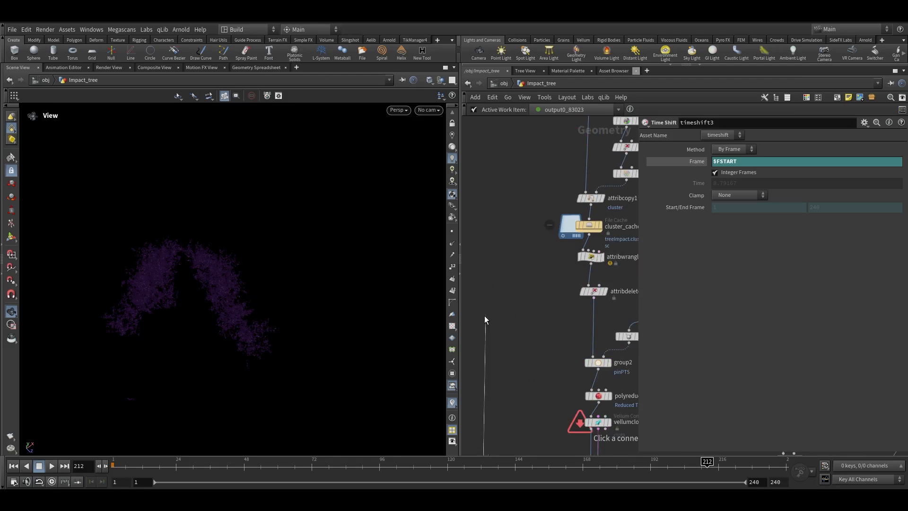
{"action": "left_click", "coordinate": [560, 242]}
{"action": "scroll", "coordinate": [614, 230], "scroll_direction": "up", "scroll_amount": 2}
{"action": "middle_click_drag", "start_coordinate": [614, 229], "coordinate": [562, 239]}
{"action": "scroll", "coordinate": [548, 238], "scroll_direction": "up", "scroll_amount": 1}
{"action": "scroll", "coordinate": [588, 248], "scroll_direction": "down", "scroll_amount": 5}
{"action": "middle_click_drag", "start_coordinate": [563, 345], "coordinate": [579, 136]}
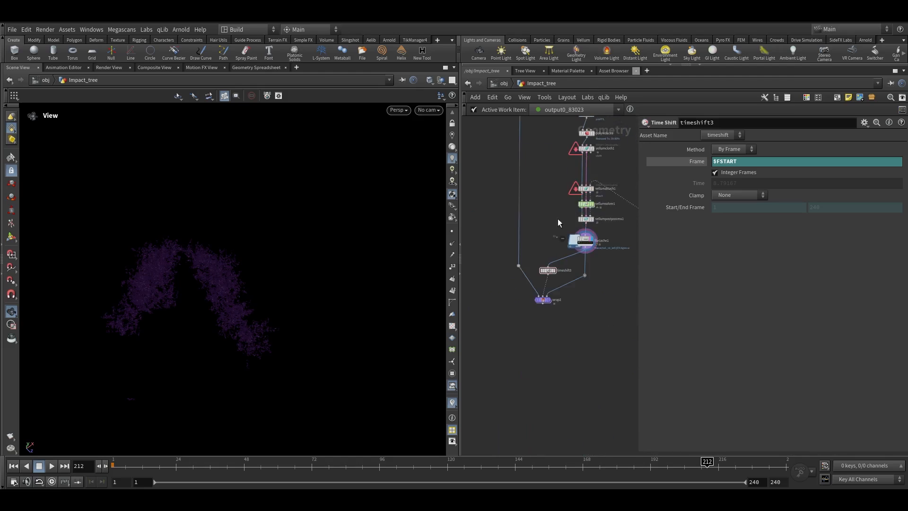
Display the Wrap node's output and frame it in the viewport
{"action": "scroll", "coordinate": [543, 302], "scroll_direction": "up", "scroll_amount": 7}
{"action": "mouse_move", "coordinate": [563, 291]}
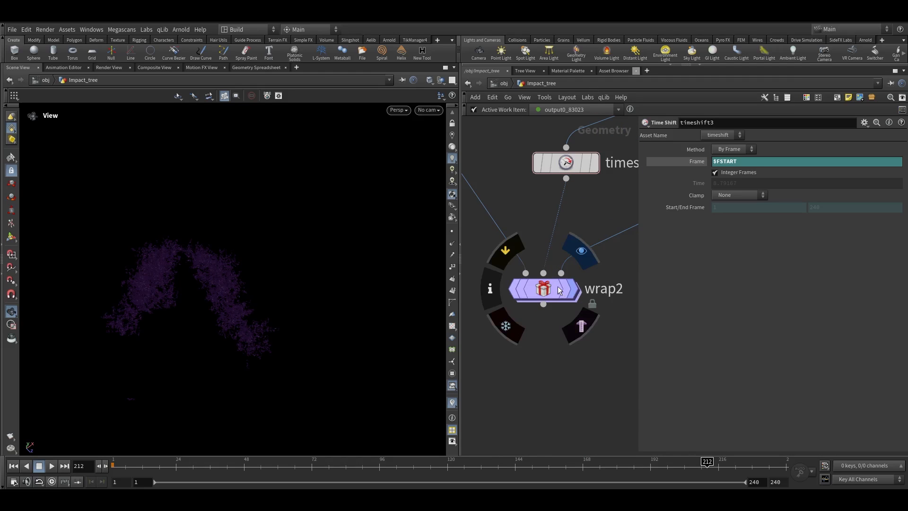
{"action": "left_click", "coordinate": [559, 286]}
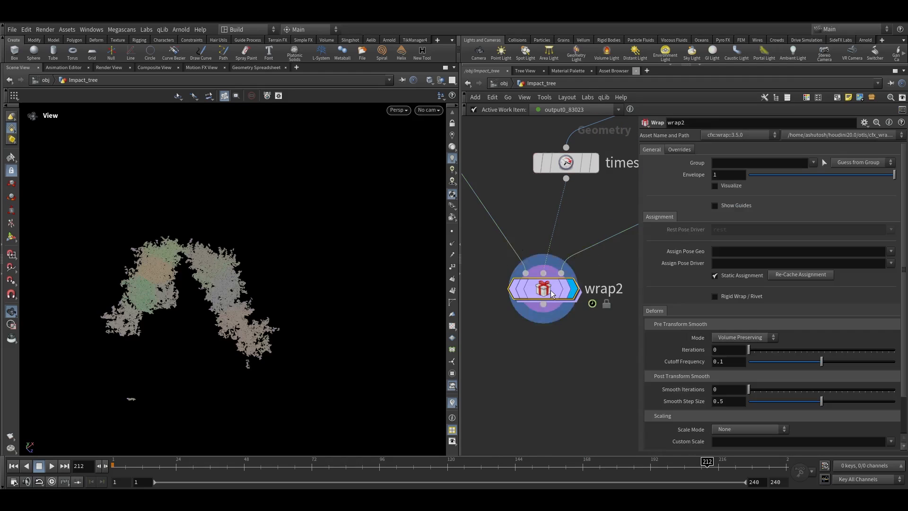
{"action": "key", "text": "f"}
Orbit and zoom the viewport to inspect the wrapped leaves
{"action": "mouse_move", "coordinate": [322, 302]}
{"action": "left_mouse_down"}
{"action": "mouse_move", "coordinate": [259, 308]}
{"action": "mouse_move", "coordinate": [316, 289]}
{"action": "mouse_move", "coordinate": [249, 298]}
{"action": "mouse_move", "coordinate": [327, 307]}
{"action": "left_mouse_up"}
{"action": "scroll", "coordinate": [316, 290], "scroll_direction": "up", "scroll_amount": 5}
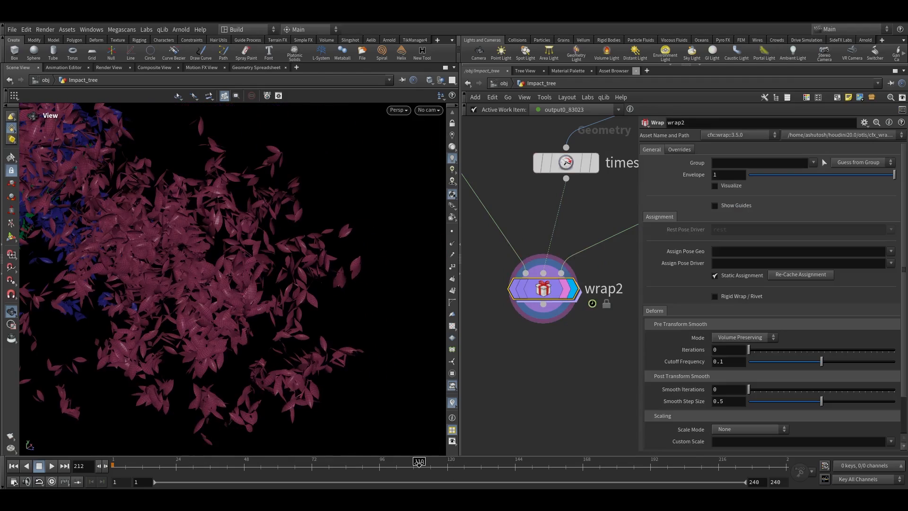
{"action": "left_click_drag", "start_coordinate": [293, 235], "coordinate": [241, 197]}
{"action": "scroll", "coordinate": [229, 154], "scroll_direction": "up", "scroll_amount": 3}
{"action": "scroll", "coordinate": [246, 218], "scroll_direction": "down", "scroll_amount": 3}
{"action": "scroll", "coordinate": [273, 302], "scroll_direction": "down", "scroll_amount": 4}
{"action": "scroll", "coordinate": [233, 146], "scroll_direction": "up", "scroll_amount": 4}
{"action": "scroll", "coordinate": [241, 196], "scroll_direction": "up", "scroll_amount": 4}
{"action": "middle_click_drag", "start_coordinate": [242, 197], "coordinate": [231, 269]}
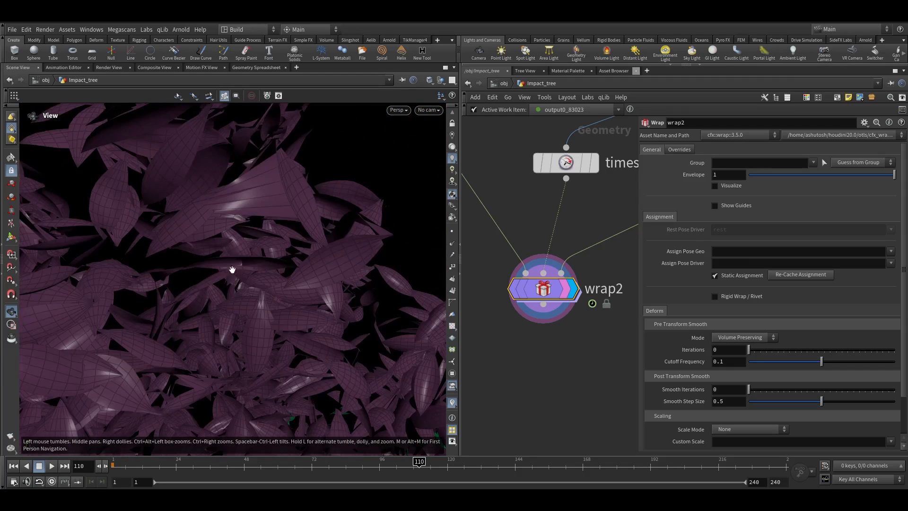
{"action": "scroll", "coordinate": [253, 240], "scroll_direction": "up", "scroll_amount": 3}
{"action": "left_click_drag", "start_coordinate": [253, 239], "coordinate": [303, 294]}
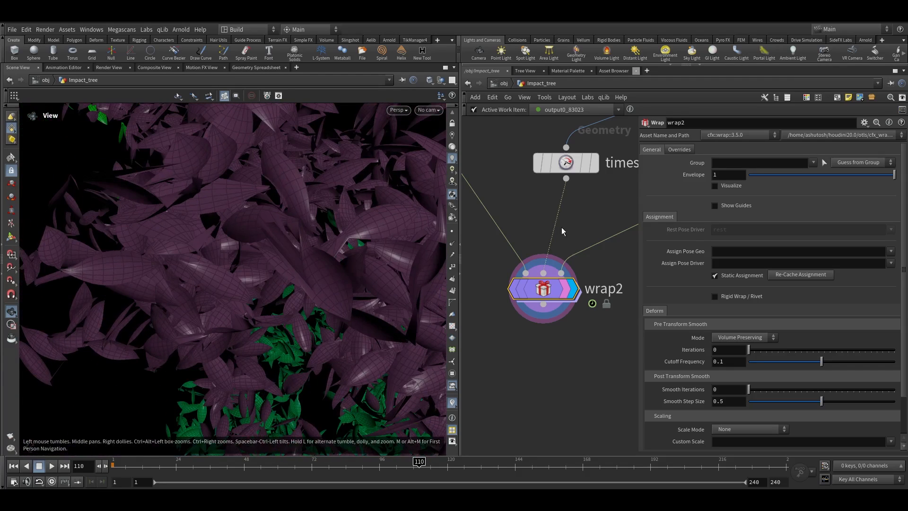
Enable the Wrap node's override pairing attribute and set it to class
{"action": "left_click", "coordinate": [678, 149]}
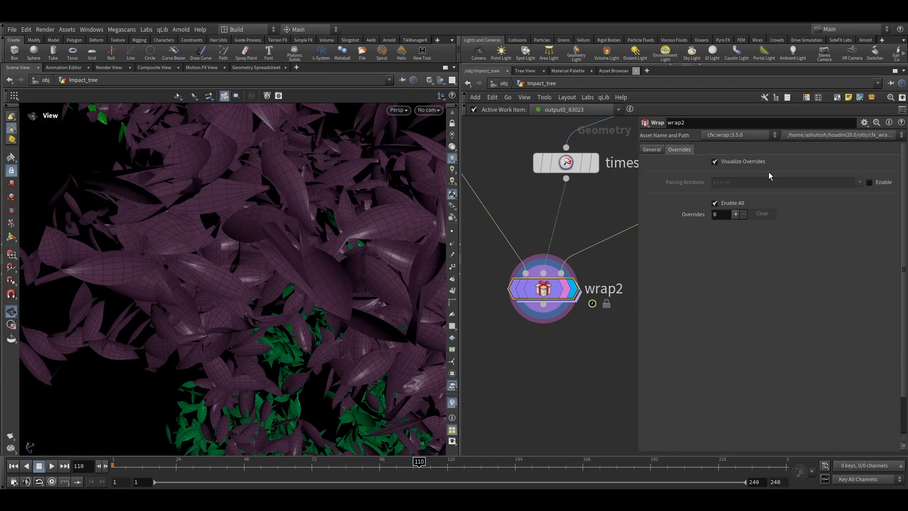
{"action": "left_click", "coordinate": [869, 182]}
{"action": "left_click", "coordinate": [858, 182]}
{"action": "left_click", "coordinate": [868, 221]}
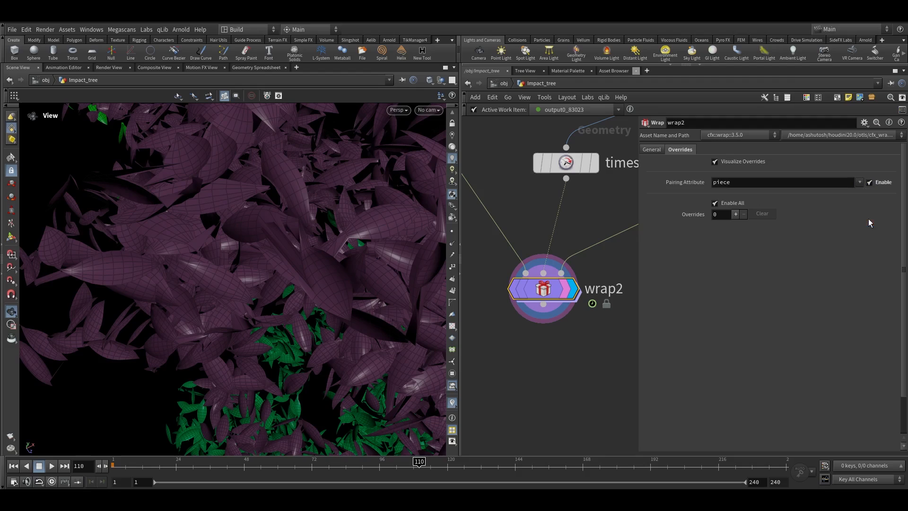
Orbit the viewport and scrub the timeline to inspect the wrapped leaves per class
{"action": "left_click_drag", "start_coordinate": [271, 214], "coordinate": [312, 263]}
{"action": "right_click_drag", "start_coordinate": [312, 263], "coordinate": [269, 286]}
{"action": "key", "text": "g"}
{"action": "left_click_drag", "start_coordinate": [269, 286], "coordinate": [263, 268]}
{"action": "right_click_drag", "start_coordinate": [263, 268], "coordinate": [355, 265]}
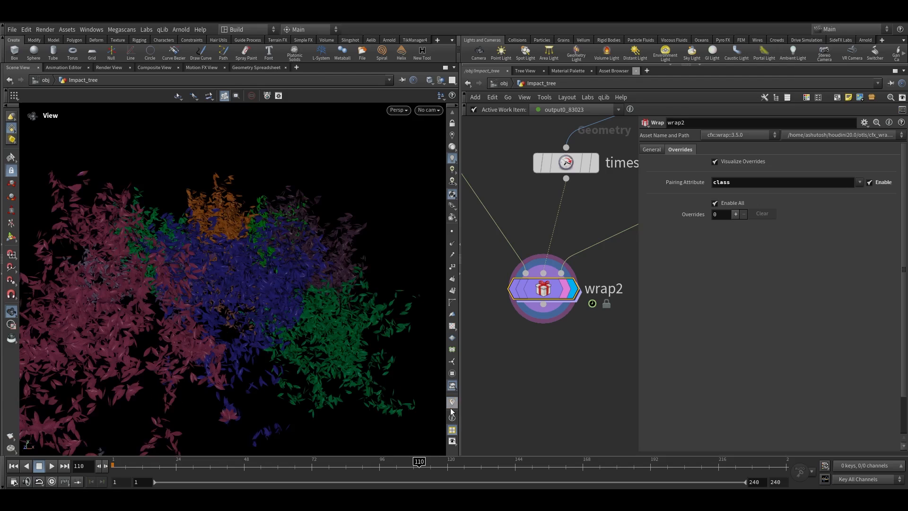
{"action": "left_click", "coordinate": [452, 403]}
{"action": "key", "text": "g"}
{"action": "left_click_drag", "start_coordinate": [262, 292], "coordinate": [334, 276]}
{"action": "left_click_drag", "start_coordinate": [335, 471], "coordinate": [259, 473]}
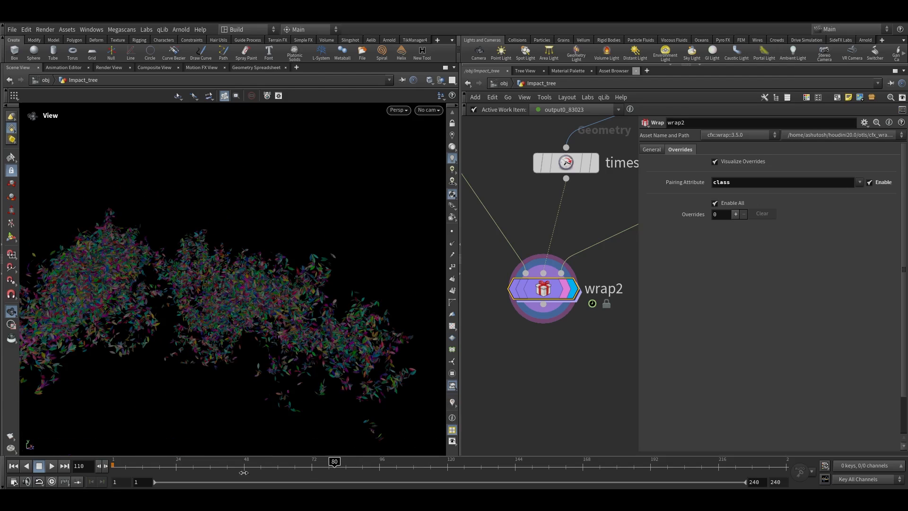
{"action": "key", "text": "g"}
{"action": "left_click_drag", "start_coordinate": [273, 282], "coordinate": [348, 420]}
{"action": "left_click", "coordinate": [500, 466]}
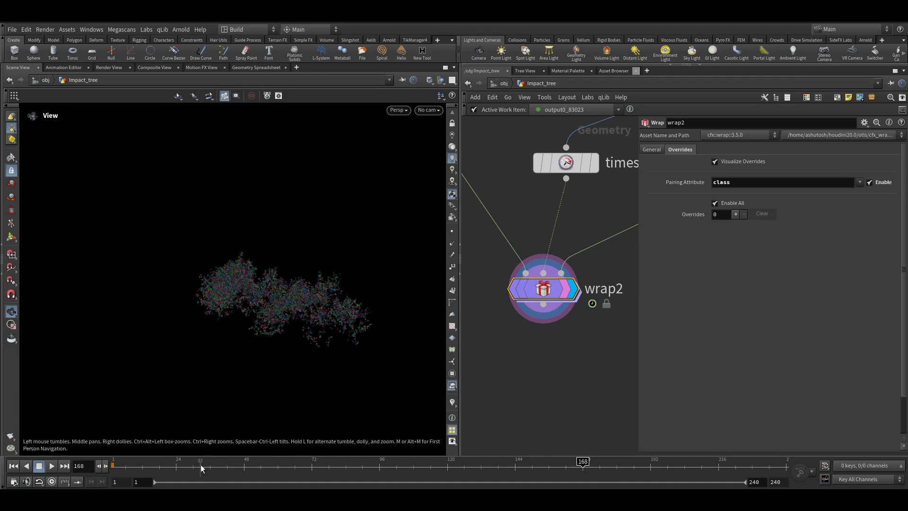
{"action": "key", "text": "g"}
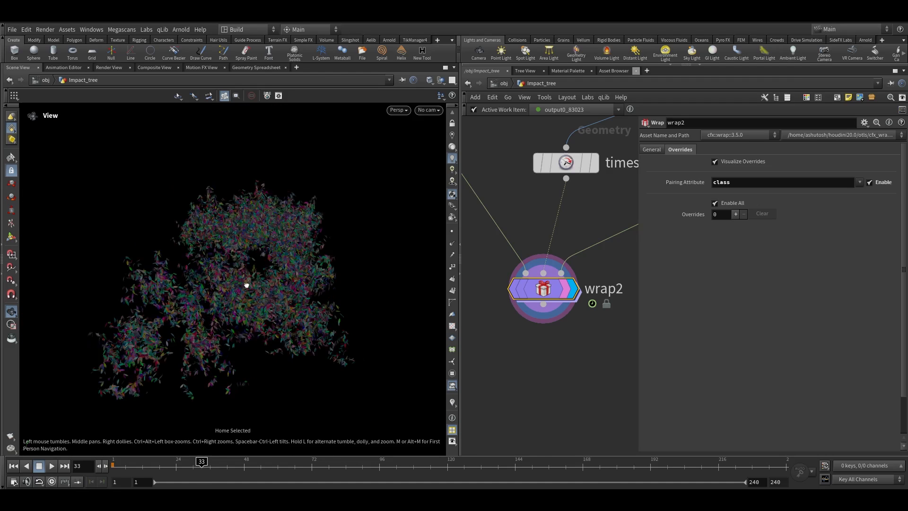
{"action": "key", "text": "h"}
{"action": "scroll", "coordinate": [528, 334], "scroll_direction": "up", "scroll_amount": 3}
Add a Null node below the Wrap node and name it SIM_LEAVES
{"action": "key", "text": "Tab"}
{"action": "type", "text": "null"}
{"action": "key", "text": "Return"}
{"action": "left_click", "coordinate": [528, 352]}
{"action": "scroll", "coordinate": [529, 352], "scroll_direction": "up", "scroll_amount": 2}
{"action": "double_click", "coordinate": [558, 347]}
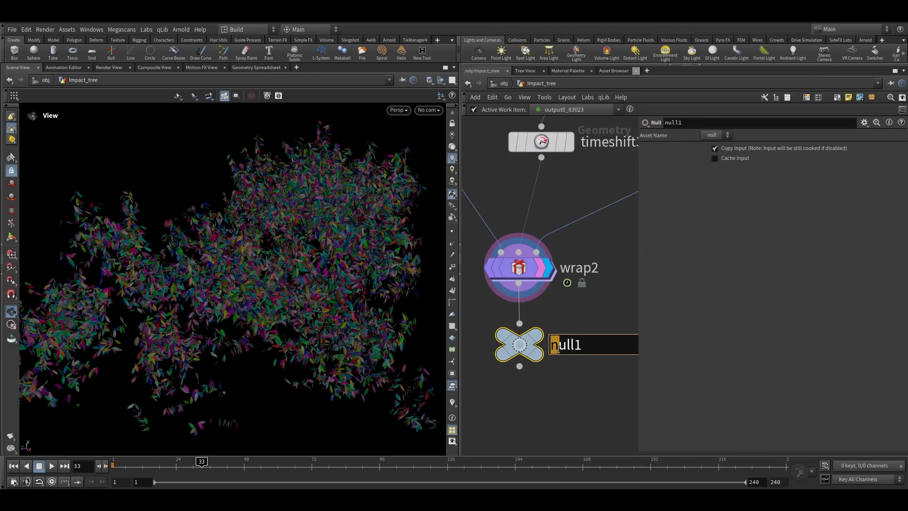
{"action": "type", "text": "SlM_LEAVES"}
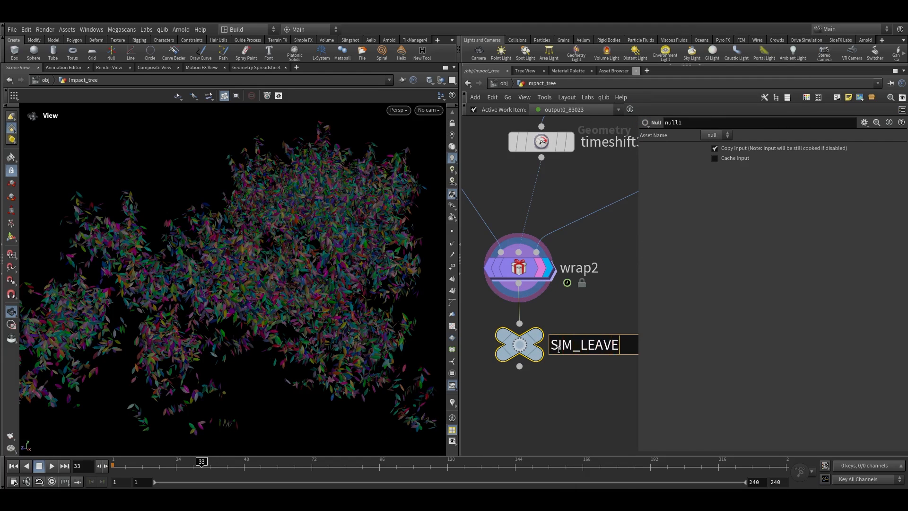
{"action": "key", "text": "Return"}
Duplicate the 13 leaf-simulation nodes and place the copy beside the original chain
{"action": "scroll", "coordinate": [561, 348], "scroll_direction": "down", "scroll_amount": 6}
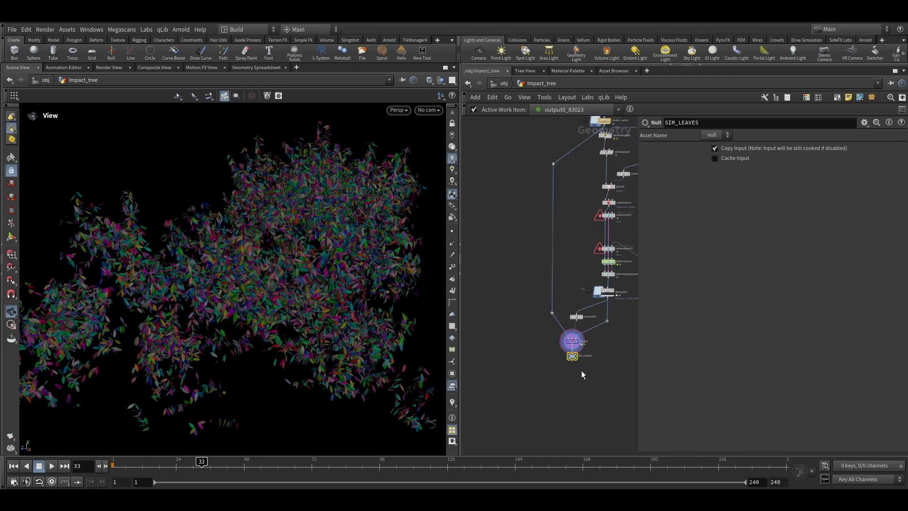
{"action": "key", "text": "h"}
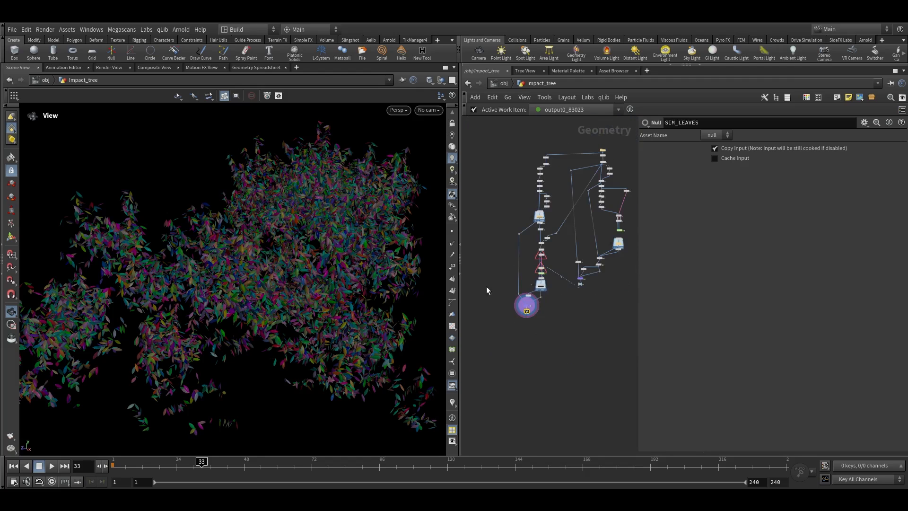
{"action": "key", "text": "g"}
{"action": "left_click_drag", "start_coordinate": [303, 246], "coordinate": [312, 243]}
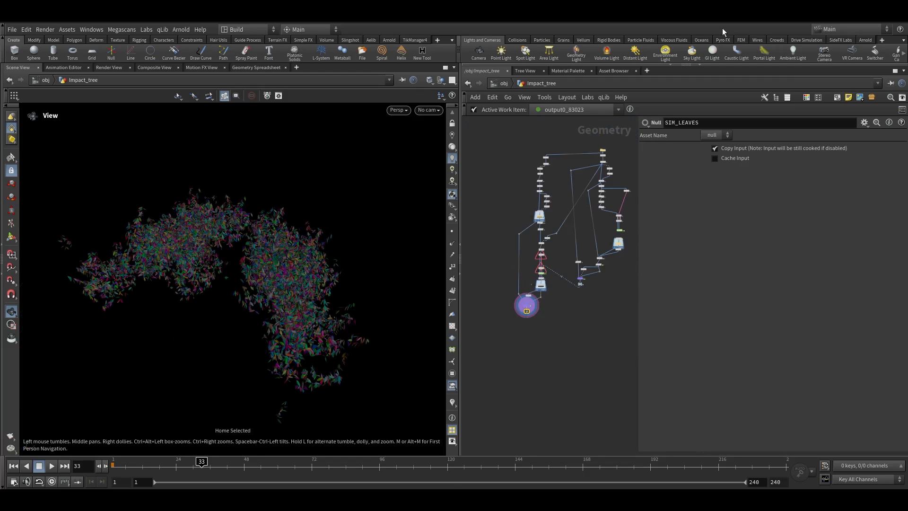
{"action": "key", "text": "super"}
{"action": "key", "text": "super"}
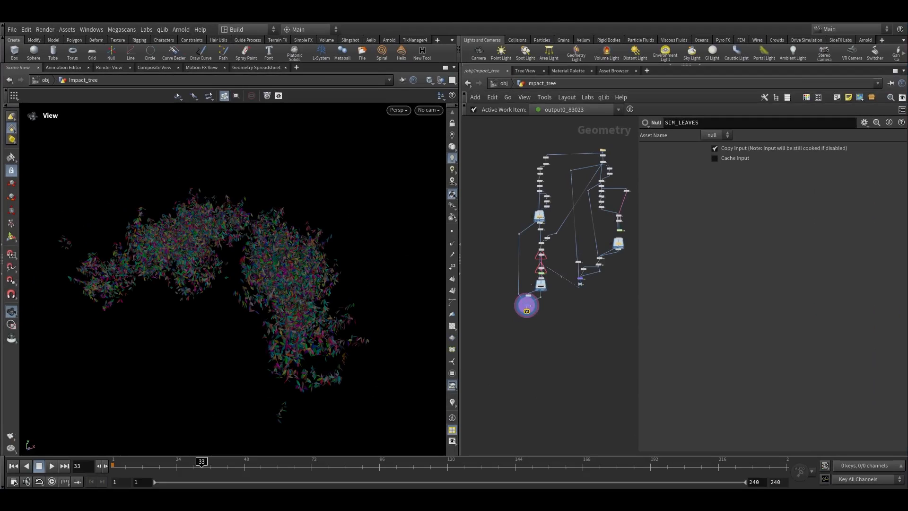
{"action": "scroll", "coordinate": [512, 232], "scroll_direction": "up", "scroll_amount": 3}
{"action": "left_click_drag", "start_coordinate": [495, 207], "coordinate": [597, 392]}
{"action": "middle_click_drag", "start_coordinate": [598, 391], "coordinate": [609, 391]}
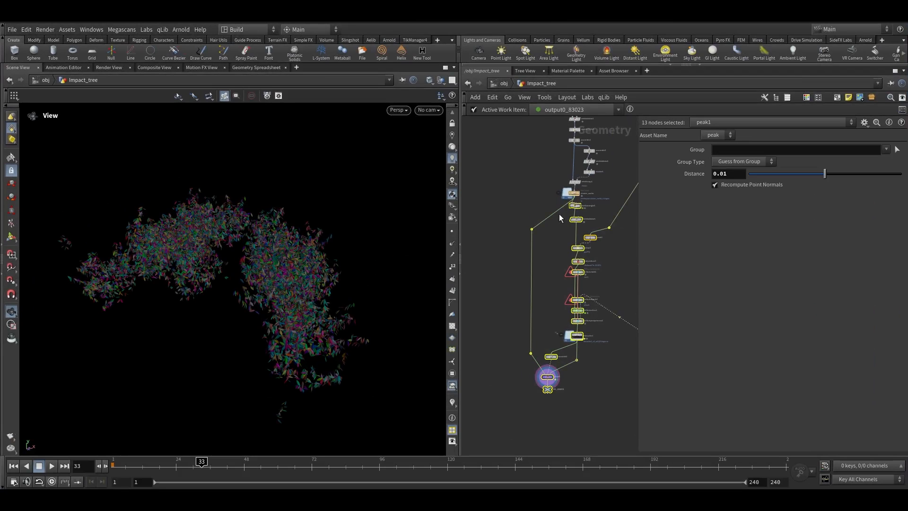
{"action": "middle_click_drag", "start_coordinate": [577, 209], "coordinate": [605, 213]}
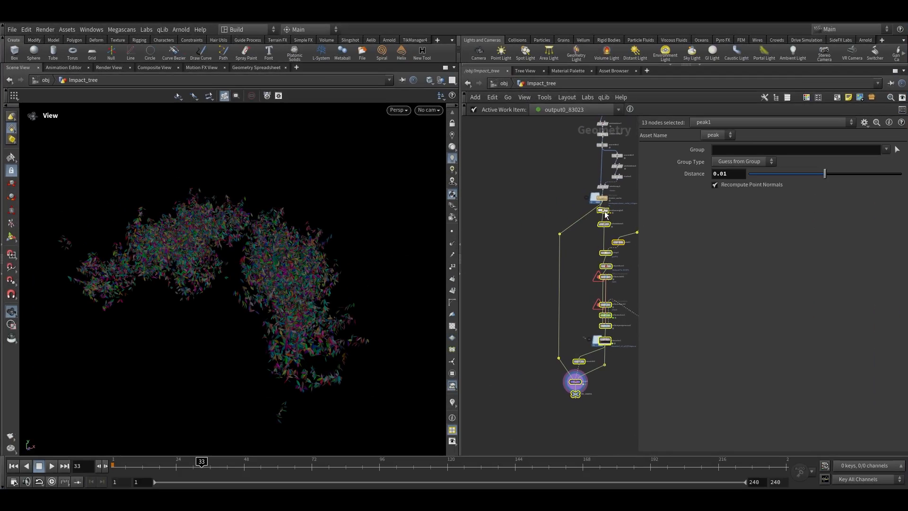
{"action": "left_click_drag", "start_coordinate": [603, 214], "coordinate": [495, 222]}
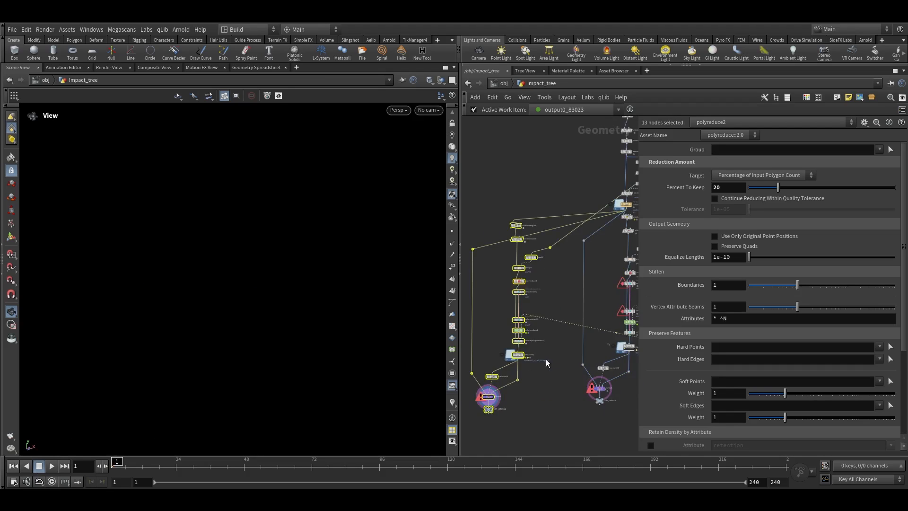
Inspect the duplicated chain's cluster-isolating Attribute Wrangle and its code
{"action": "scroll", "coordinate": [546, 374], "scroll_direction": "up", "scroll_amount": 5}
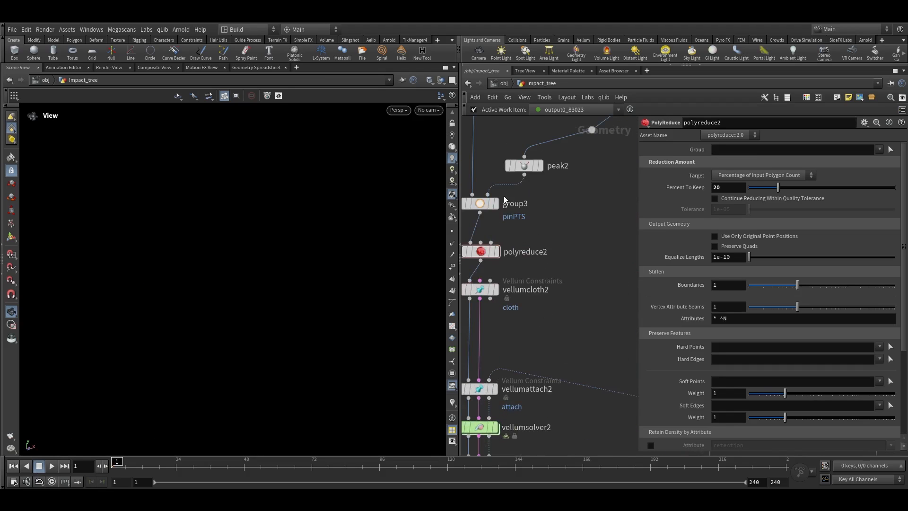
{"action": "left_click", "coordinate": [874, 493]}
{"action": "left_click", "coordinate": [874, 485]}
{"action": "middle_click_drag", "start_coordinate": [559, 227], "coordinate": [576, 354]}
{"action": "scroll", "coordinate": [575, 352], "scroll_direction": "down", "scroll_amount": 4}
{"action": "scroll", "coordinate": [565, 290], "scroll_direction": "up", "scroll_amount": 5}
{"action": "left_click", "coordinate": [557, 275]}
{"action": "left_click", "coordinate": [556, 273]}
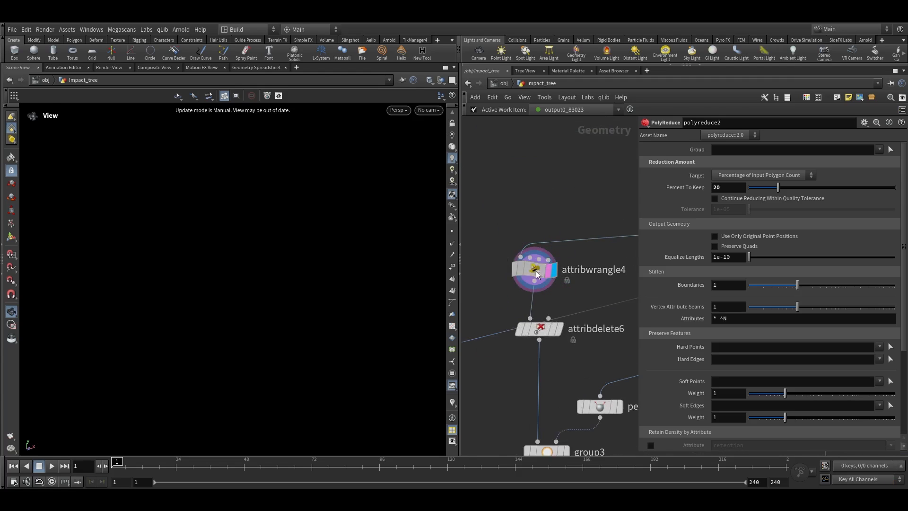
{"action": "key", "text": "space+g"}
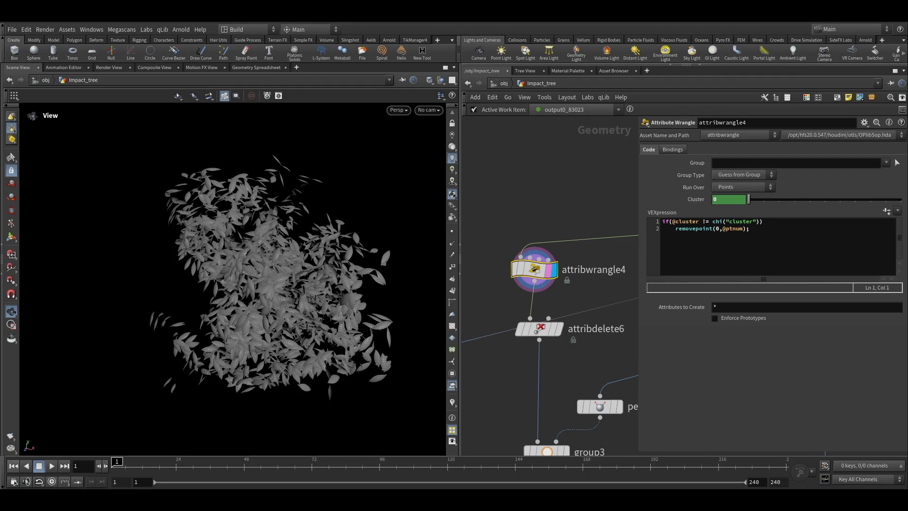
{"action": "left_click", "coordinate": [747, 239]}
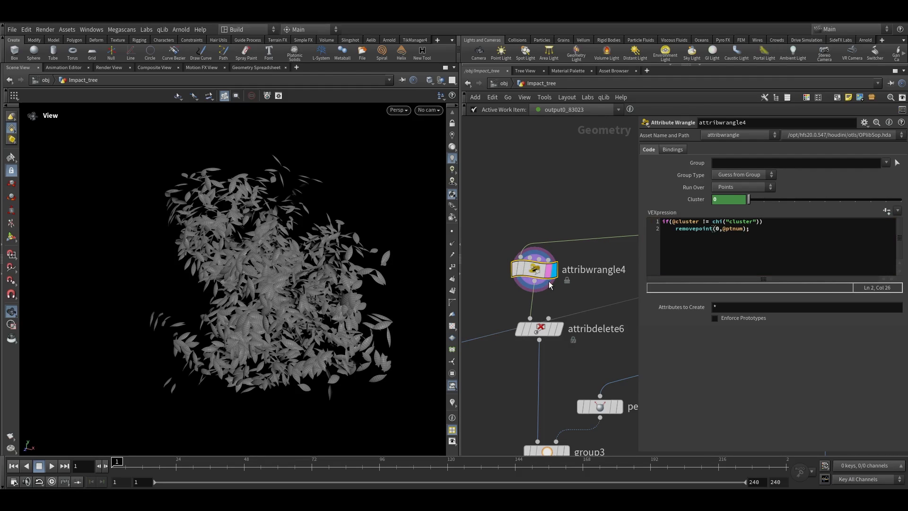
Replace the cluster-isolating wrangle with a new Attribute Wrangle wired into the same place
{"action": "key", "text": "Tab"}
{"action": "key", "text": "Return"}
{"action": "left_click", "coordinate": [534, 301]}
{"action": "left_click", "coordinate": [533, 274]}
{"action": "left_click", "coordinate": [509, 244]}
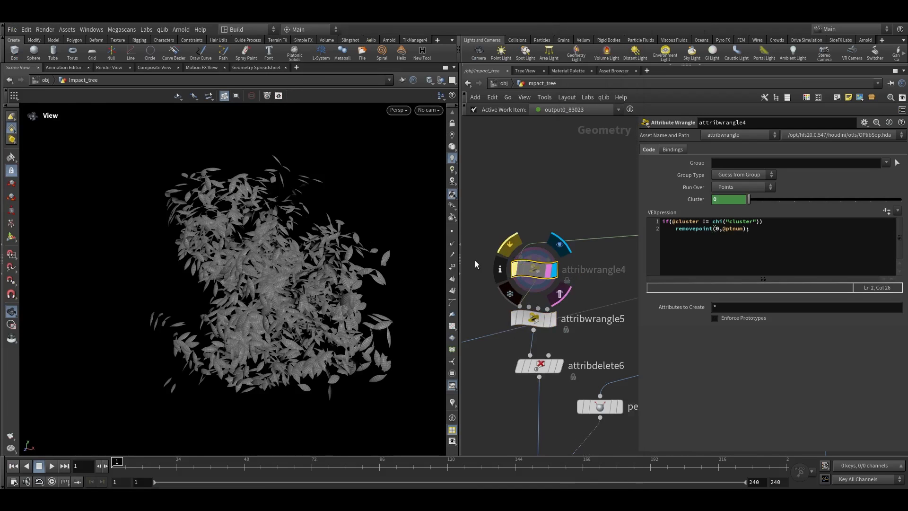
{"action": "scroll", "coordinate": [229, 259], "scroll_direction": "down", "scroll_amount": 10}
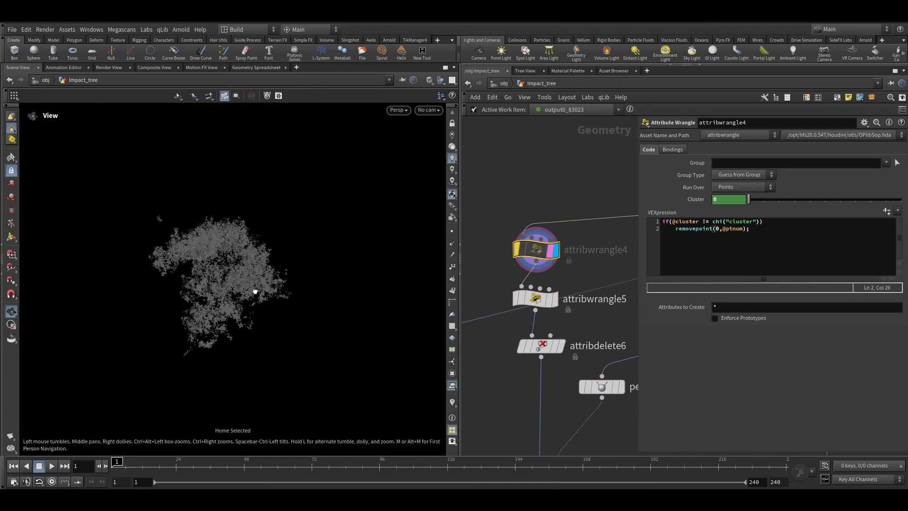
{"action": "key", "text": "Delete"}
{"action": "left_click_drag", "start_coordinate": [535, 299], "coordinate": [540, 253]}
{"action": "left_click", "coordinate": [558, 257]}
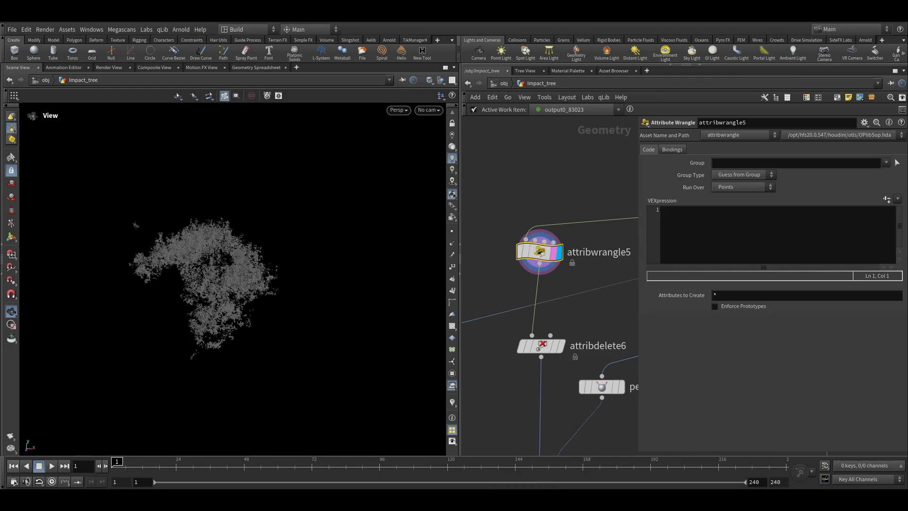
Set the new wrangle to run over Primitives
{"action": "left_click", "coordinate": [688, 236]}
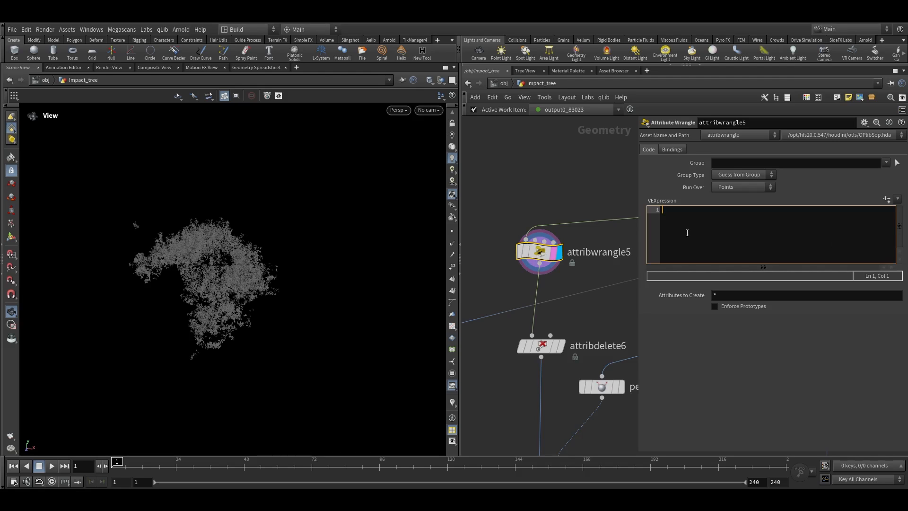
{"action": "middle_click", "coordinate": [599, 253]}
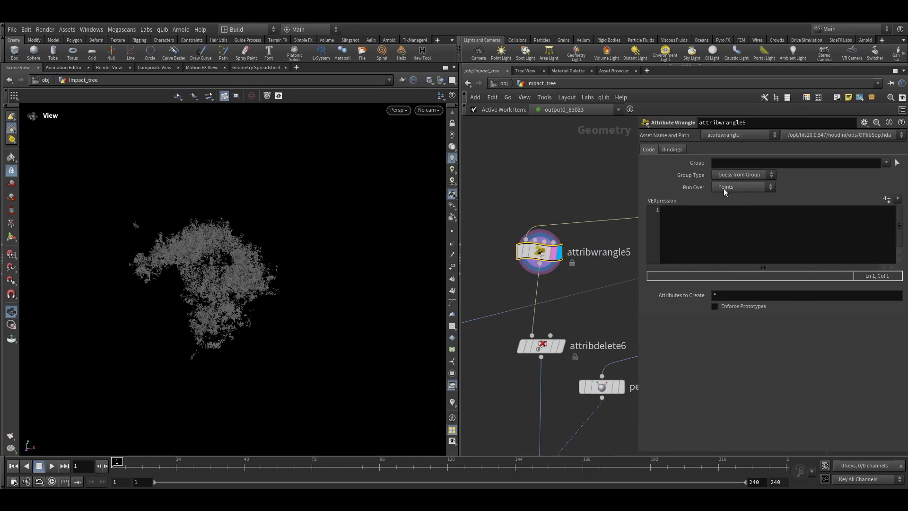
{"action": "left_click", "coordinate": [723, 188]}
{"action": "left_click", "coordinate": [733, 207]}
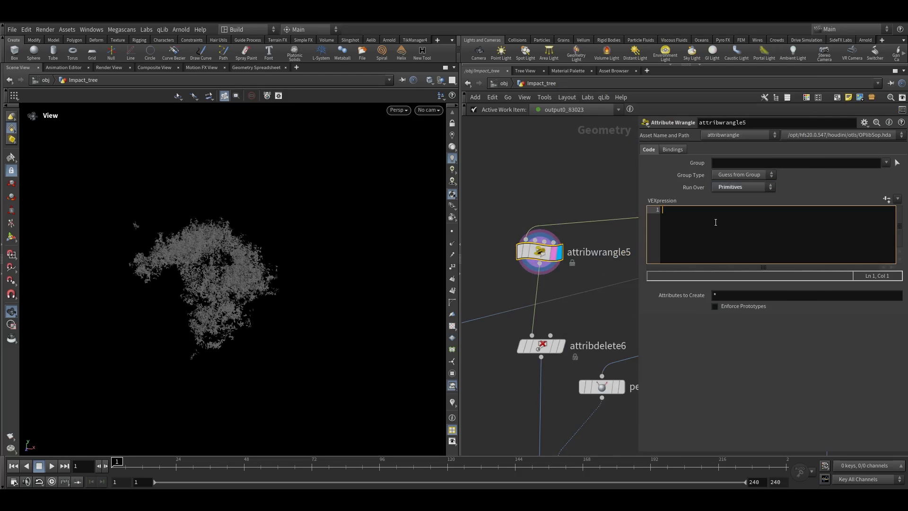
{"action": "type", "text": "if(rand("}
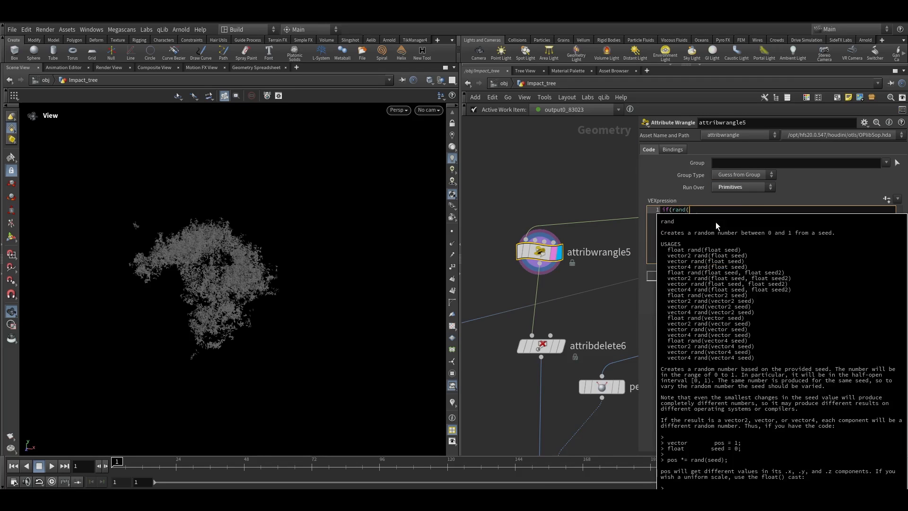
{"action": "type", "text": "i@class"}
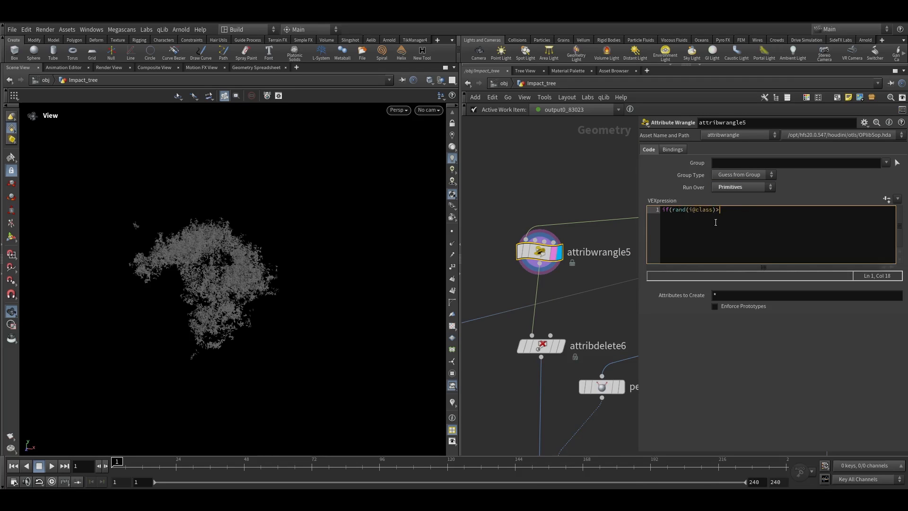
{"action": "type", "text": ")>chf(\"thresold\"))"}
{"action": "key", "text": "Return"}
{"action": "type", "text": "rmeove"}
{"action": "key", "text": "BackSpace"}
{"action": "key", "text": "BackSpace"}
{"action": "key", "text": "BackSpace"}
{"action": "key", "text": "BackSpace"}
{"action": "type", "text": "emove"}
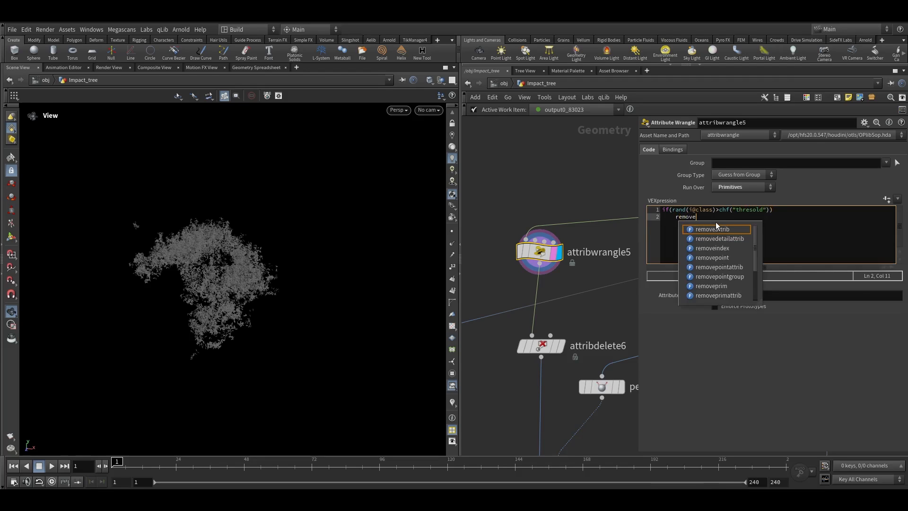
{"action": "type", "text": "prim("}
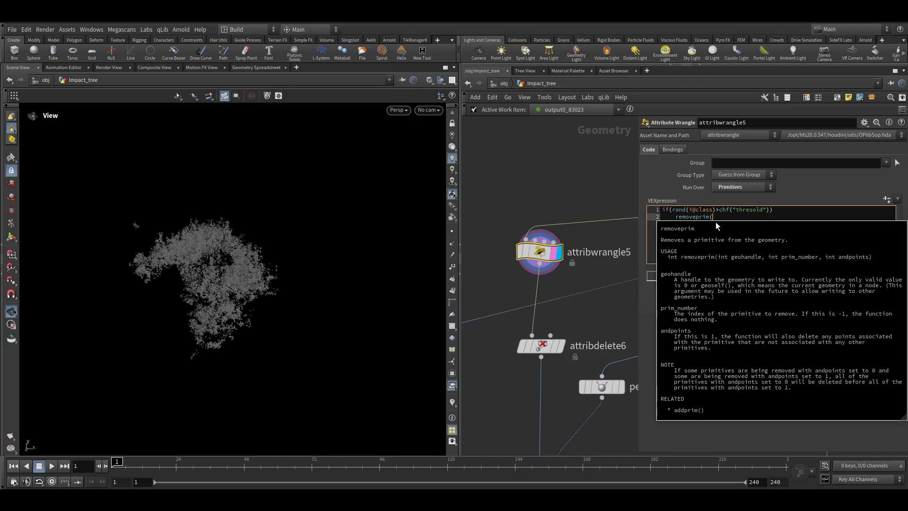
{"action": "type", "text": "0,@primnum,1);"}
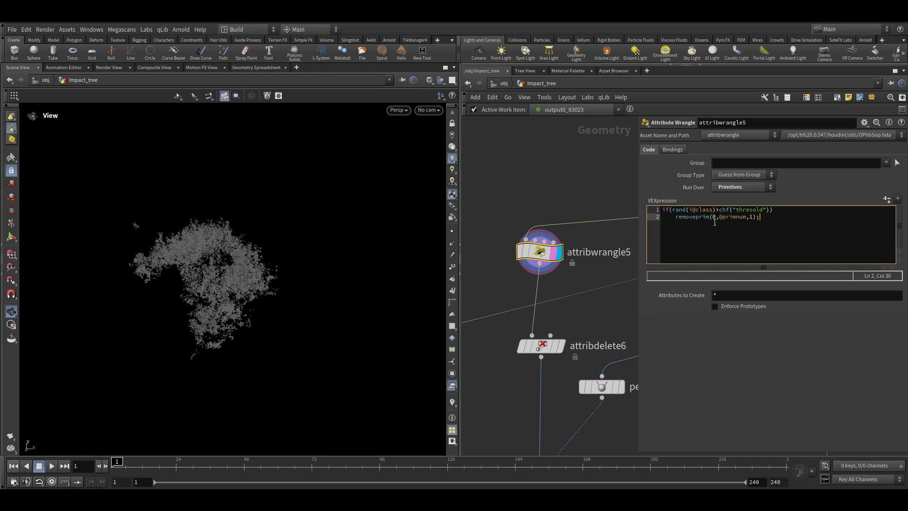
{"action": "key", "text": "g"}
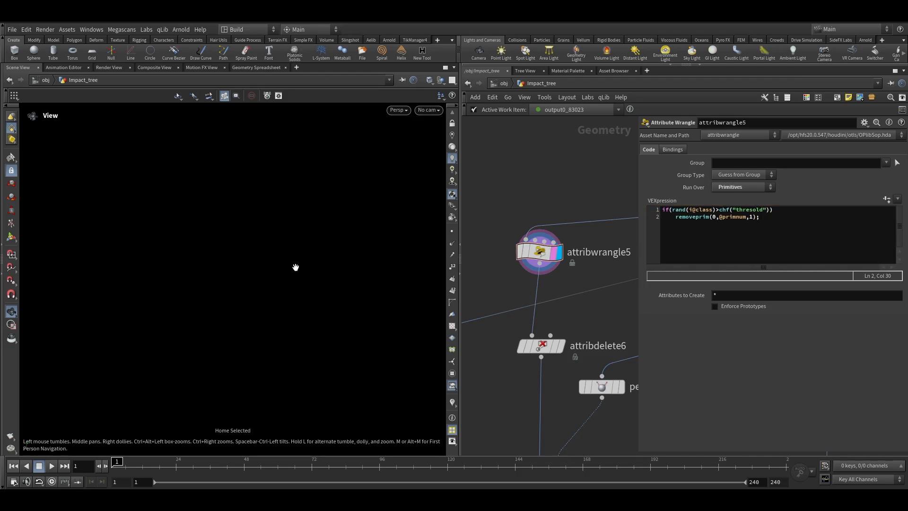
Create the thresold parameter and set it to 0.04
{"action": "left_click", "coordinate": [886, 199]}
{"action": "left_click_drag", "start_coordinate": [755, 199], "coordinate": [802, 199]}
{"action": "scroll", "coordinate": [237, 280], "scroll_direction": "up", "scroll_amount": 5}
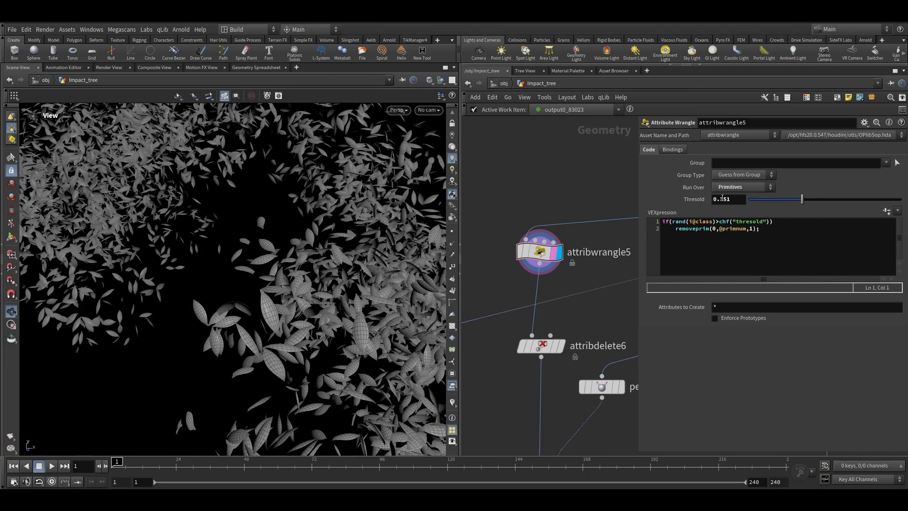
{"action": "left_click_drag", "start_coordinate": [718, 201], "coordinate": [749, 202]}
{"action": "type", "text": "04"}
{"action": "key", "text": "Return"}
Scrub the timeline and step down the chain to inspect the thinned leaves through the poly-reduce node
{"action": "key", "text": "g"}
{"action": "left_click_drag", "start_coordinate": [166, 461], "coordinate": [351, 463]}
{"action": "middle_click_drag", "start_coordinate": [480, 294], "coordinate": [528, 242]}
{"action": "left_click", "coordinate": [576, 259]}
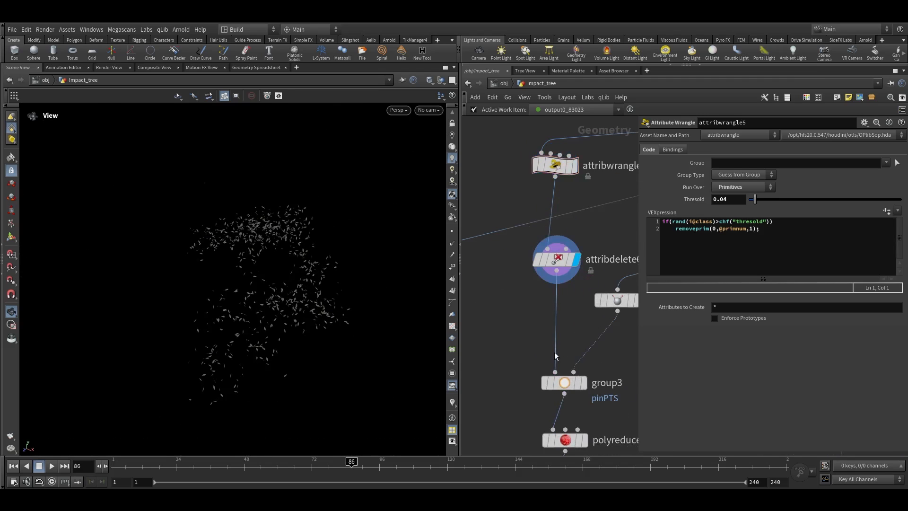
{"action": "middle_click_drag", "start_coordinate": [554, 356], "coordinate": [544, 288]}
{"action": "scroll", "coordinate": [549, 312], "scroll_direction": "up", "scroll_amount": 2}
{"action": "left_click", "coordinate": [577, 312]}
{"action": "left_click", "coordinate": [549, 311]}
{"action": "left_click_drag", "start_coordinate": [256, 326], "coordinate": [314, 309]}
{"action": "scroll", "coordinate": [531, 348], "scroll_direction": "down", "scroll_amount": 3}
{"action": "middle_click_drag", "start_coordinate": [530, 348], "coordinate": [515, 265]}
{"action": "scroll", "coordinate": [539, 294], "scroll_direction": "up", "scroll_amount": 2}
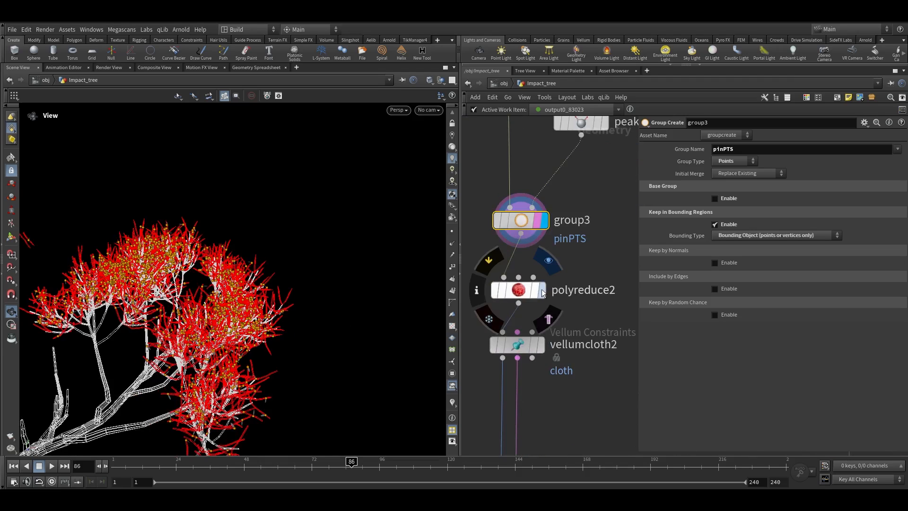
{"action": "left_click", "coordinate": [543, 293]}
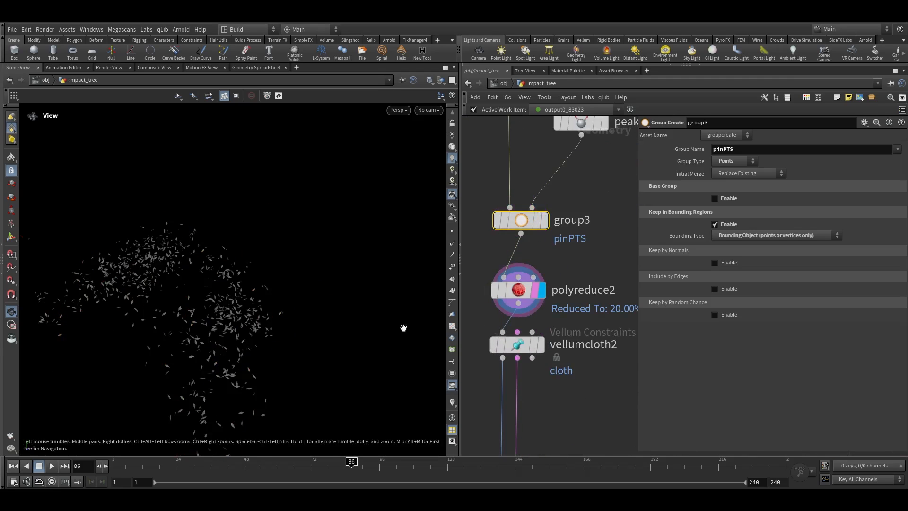
Enable the Output Group on the vellumattach2 constraint and name the group break
{"action": "middle_click_drag", "start_coordinate": [585, 343], "coordinate": [606, 182]}
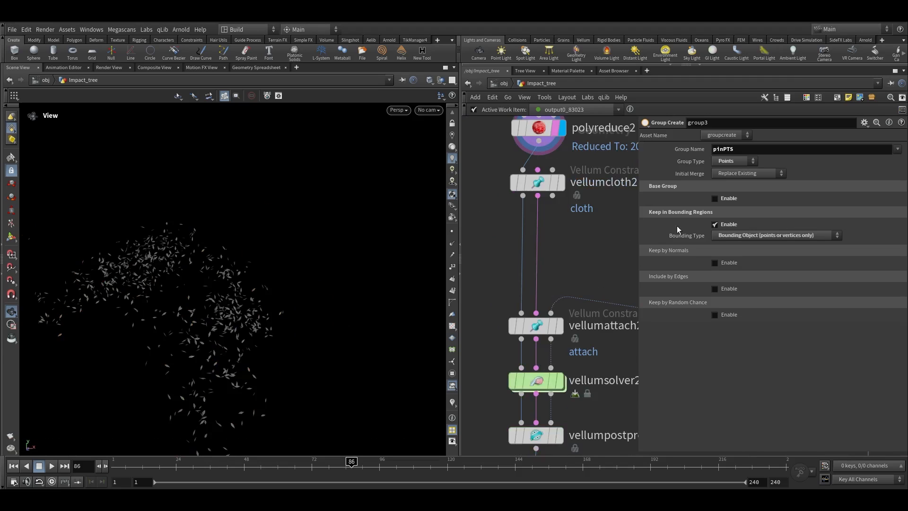
{"action": "middle_click_drag", "start_coordinate": [603, 287], "coordinate": [607, 185]}
{"action": "scroll", "coordinate": [607, 185], "scroll_direction": "down", "scroll_amount": 1}
{"action": "left_click_drag", "start_coordinate": [135, 466], "coordinate": [111, 466]}
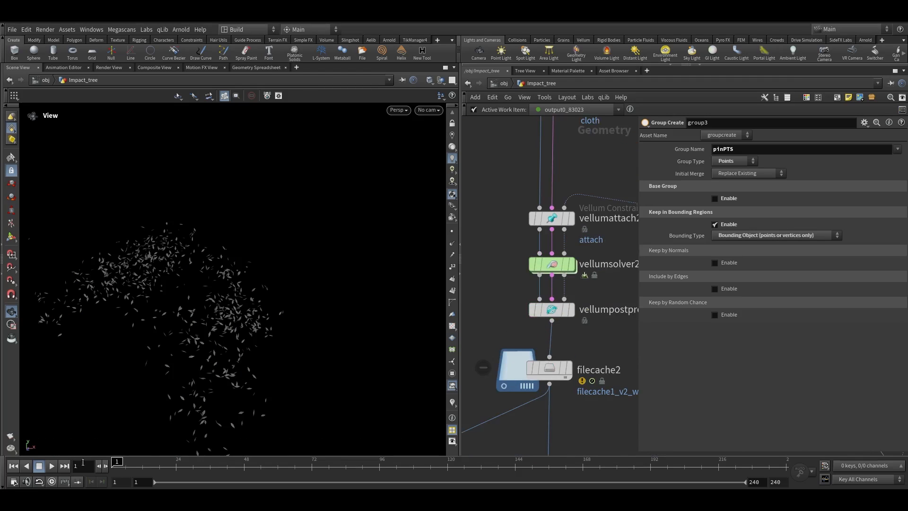
{"action": "left_click", "coordinate": [560, 218]}
{"action": "middle_click_drag", "start_coordinate": [588, 229], "coordinate": [562, 237]}
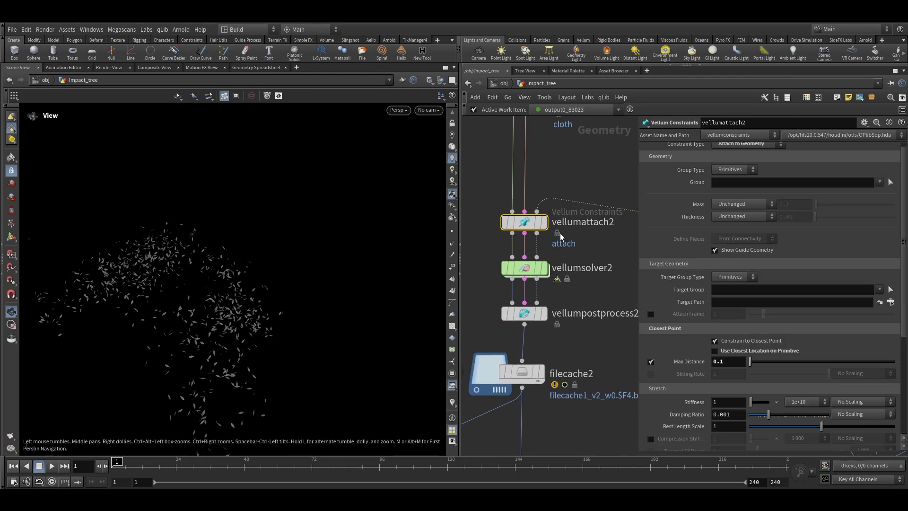
{"action": "left_click", "coordinate": [542, 221]}
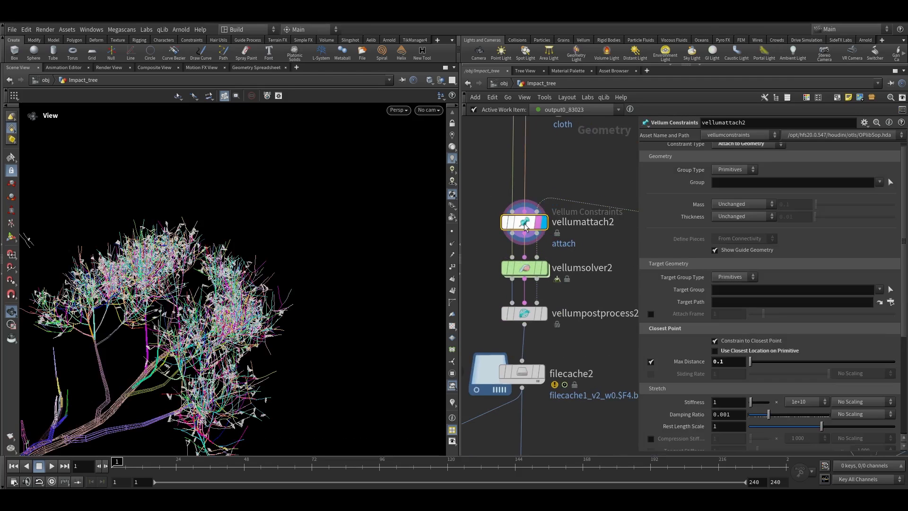
{"action": "scroll", "coordinate": [691, 312], "scroll_direction": "down", "scroll_amount": 4}
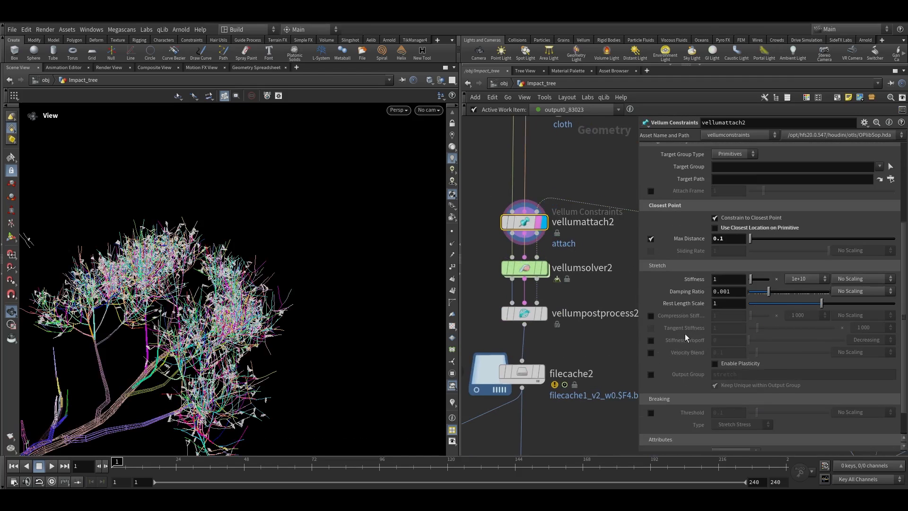
{"action": "left_click", "coordinate": [651, 374]}
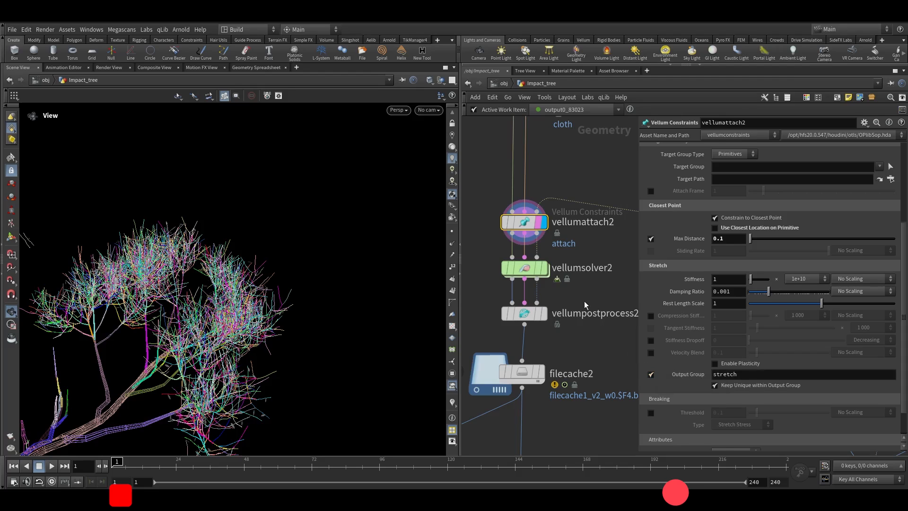
{"action": "left_click_drag", "start_coordinate": [740, 375], "coordinate": [680, 375]}
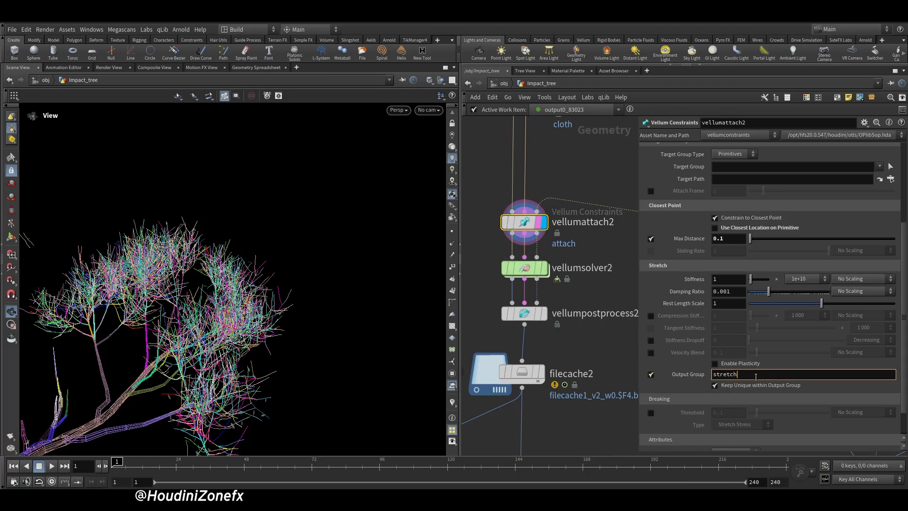
{"action": "type", "text": "break"}
{"action": "key", "text": "Return"}
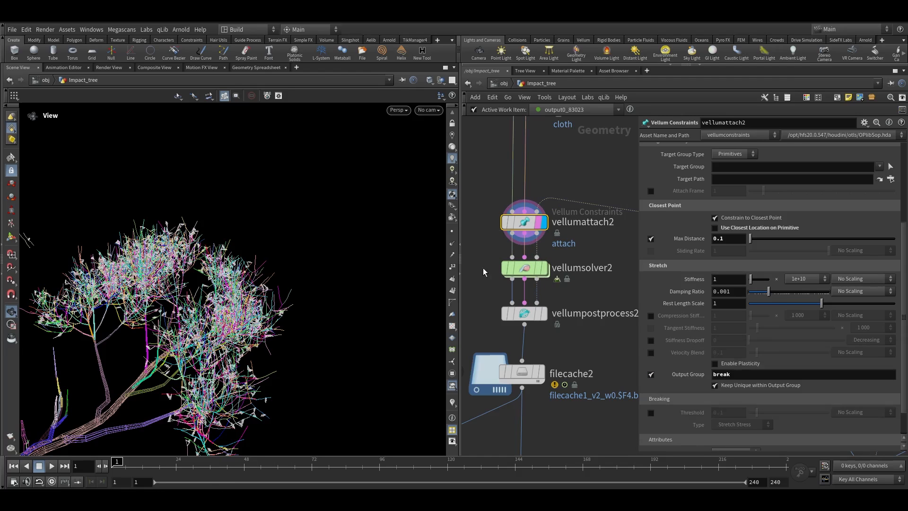
Inside the Vellum solver's forces network, add a Vellum Constraint Properties node above the FORCE output
{"action": "left_click", "coordinate": [524, 268]}
{"action": "middle_click_drag", "start_coordinate": [525, 271], "coordinate": [573, 299]}
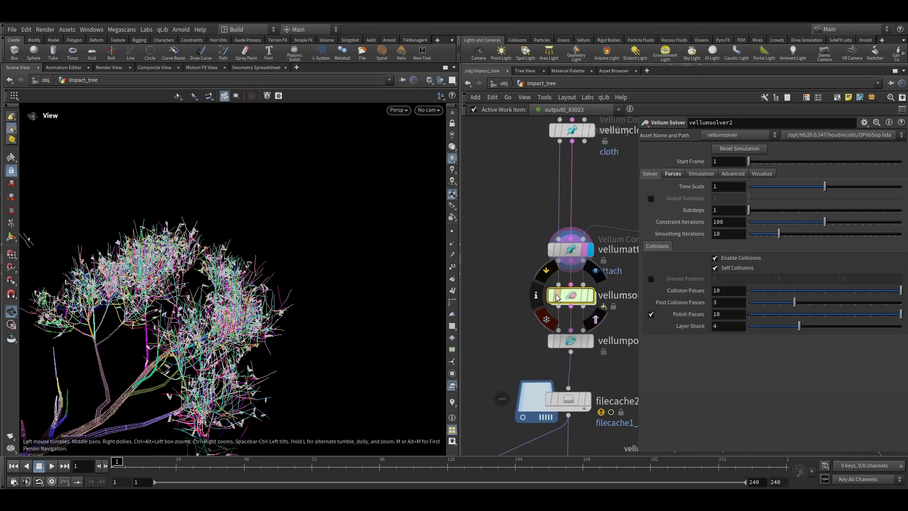
{"action": "scroll", "coordinate": [572, 299], "scroll_direction": "up", "scroll_amount": 3}
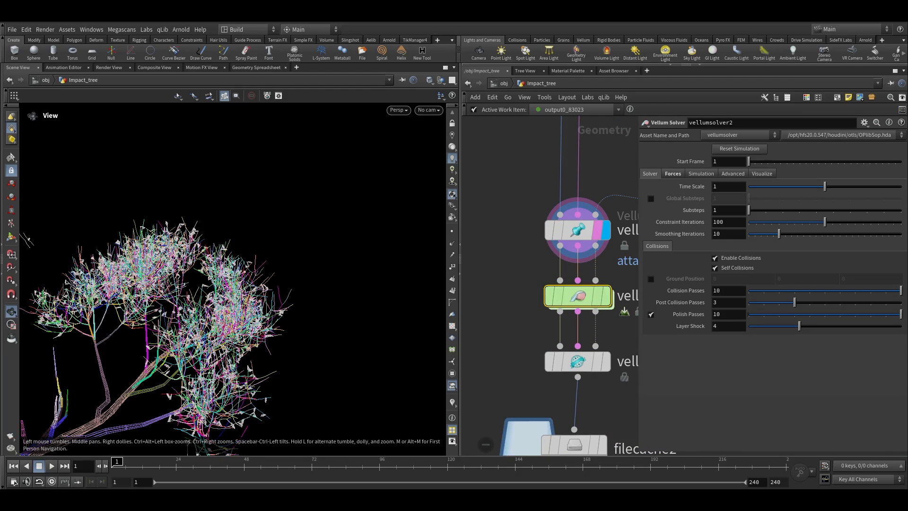
{"action": "double_click", "coordinate": [572, 299]}
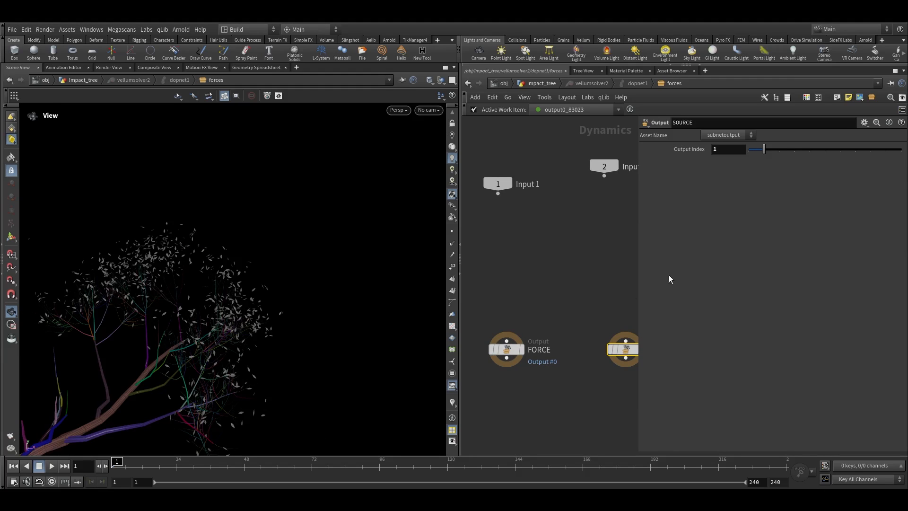
{"action": "key", "text": "Tab"}
{"action": "type", "text": "ve co"}
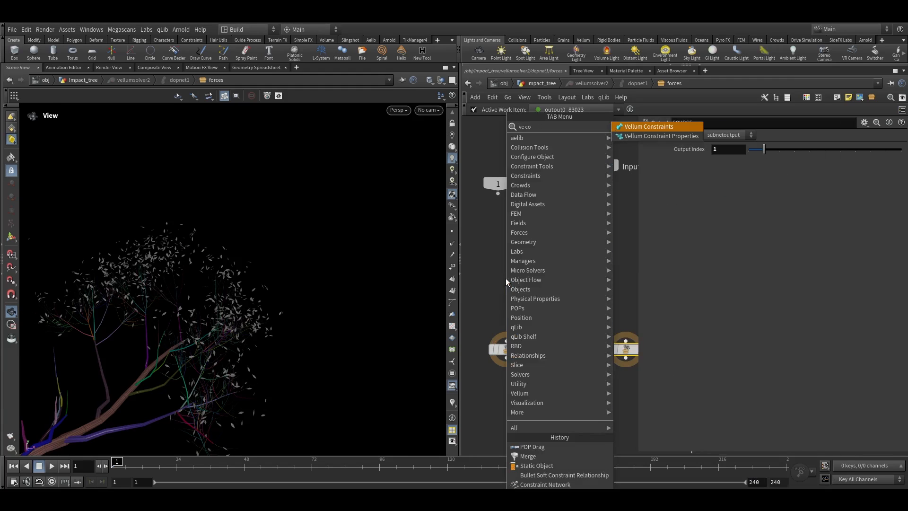
{"action": "key", "text": "Escape"}
{"action": "key", "text": "Tab"}
{"action": "type", "text": "ve c"}
{"action": "left_click", "coordinate": [666, 135]}
{"action": "left_click", "coordinate": [506, 280]}
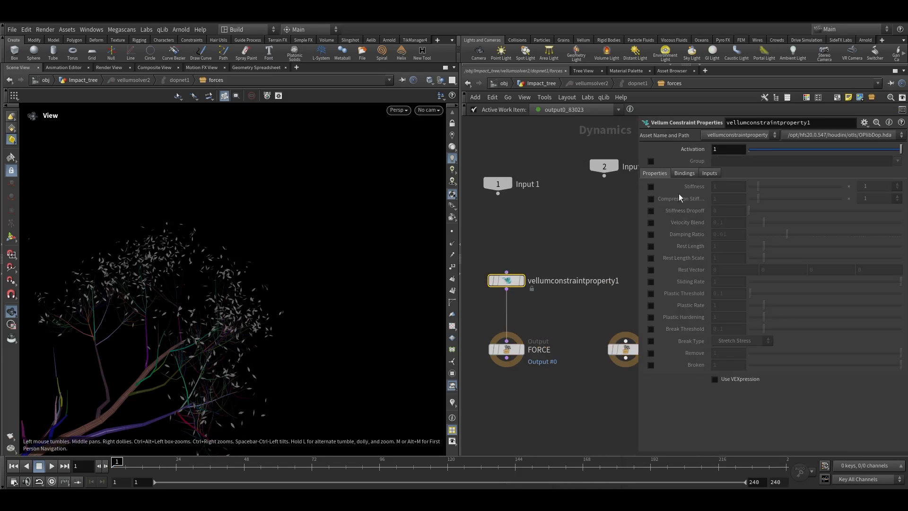
Restrict the constraint properties node to the break group and enable its Break Threshold and Break Type overrides
{"action": "left_click", "coordinate": [651, 161]}
{"action": "left_click", "coordinate": [897, 161]}
{"action": "left_click", "coordinate": [896, 188]}
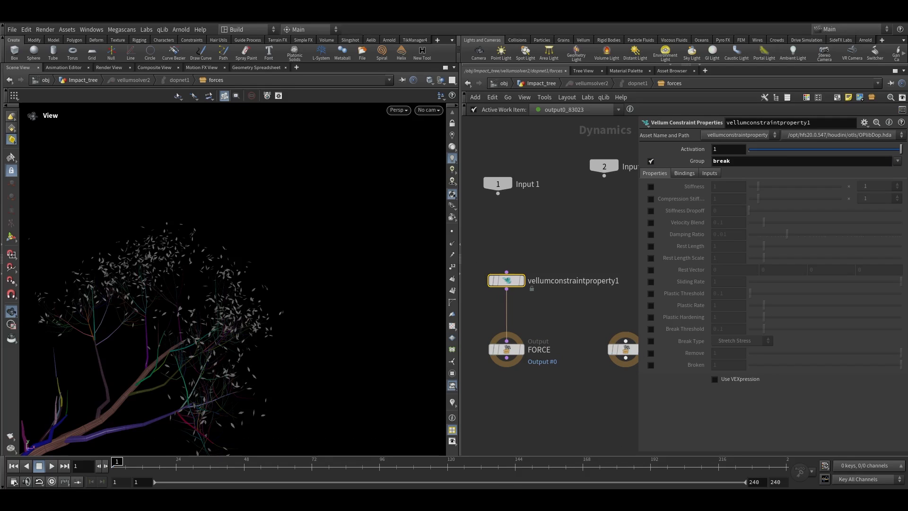
{"action": "left_click", "coordinate": [650, 330]}
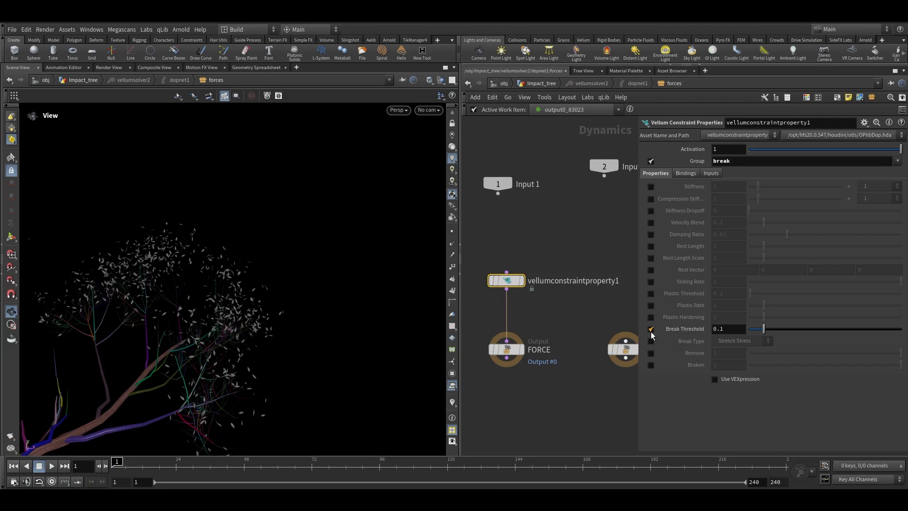
{"action": "left_click", "coordinate": [652, 342]}
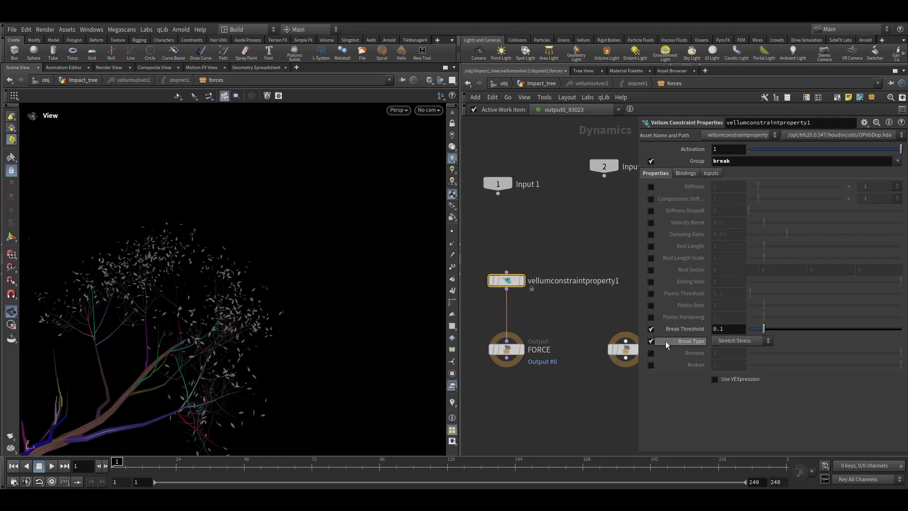
Review the attach node's output group and choose Stretch Stress as the break type
{"action": "left_click", "coordinate": [525, 86]}
{"action": "left_click", "coordinate": [563, 241]}
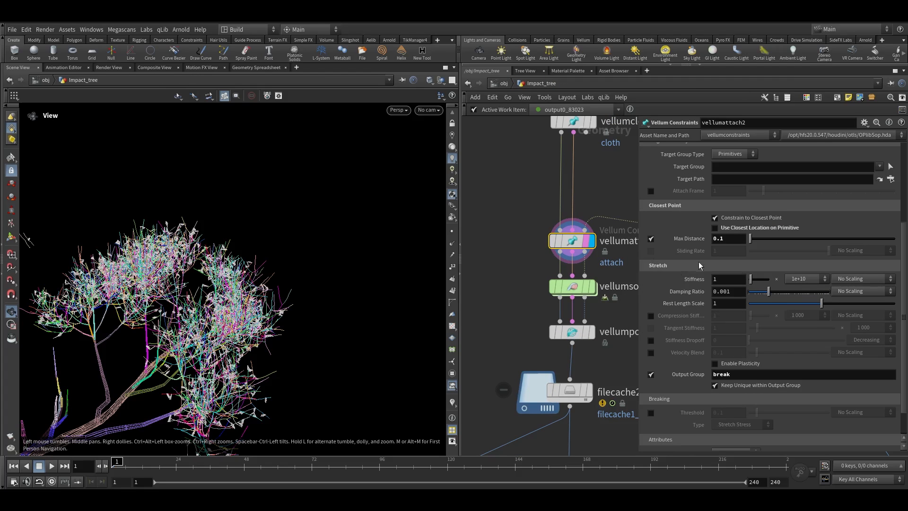
{"action": "double_click", "coordinate": [572, 287]}
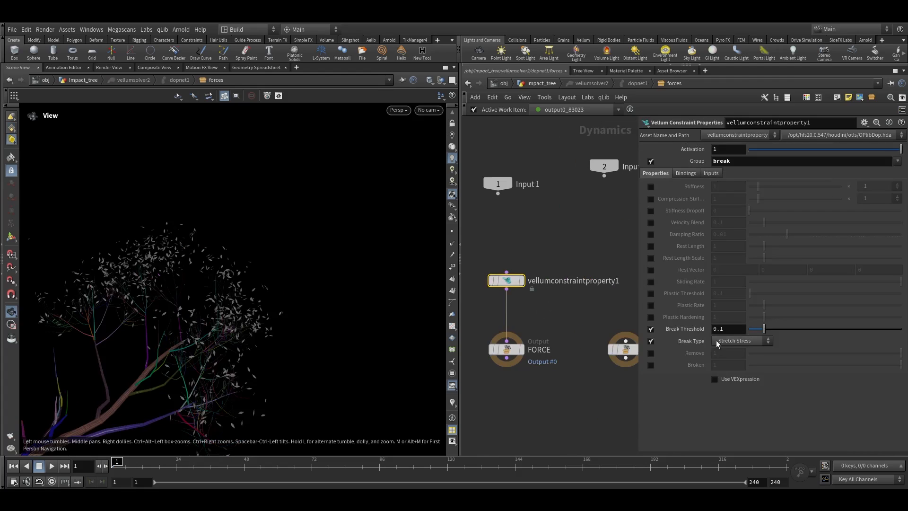
{"action": "left_click", "coordinate": [732, 341]}
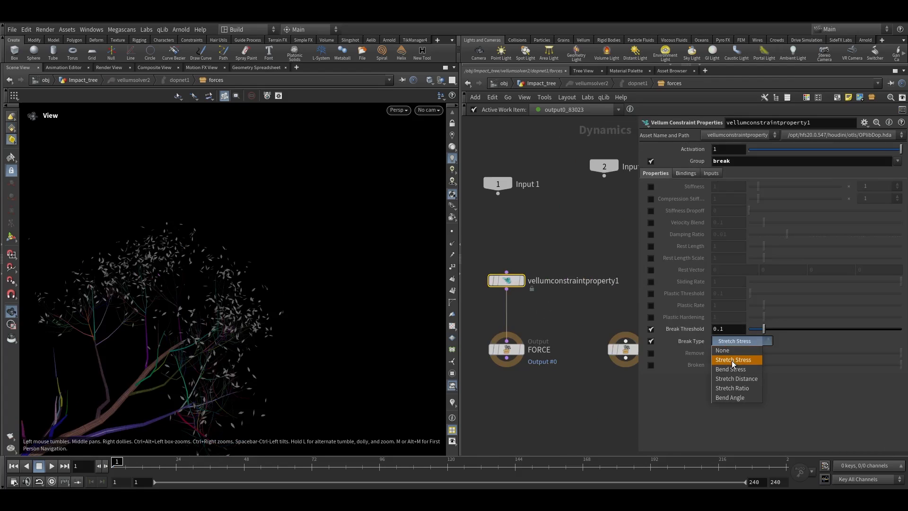
{"action": "left_click", "coordinate": [731, 361]}
{"action": "left_click", "coordinate": [698, 330]}
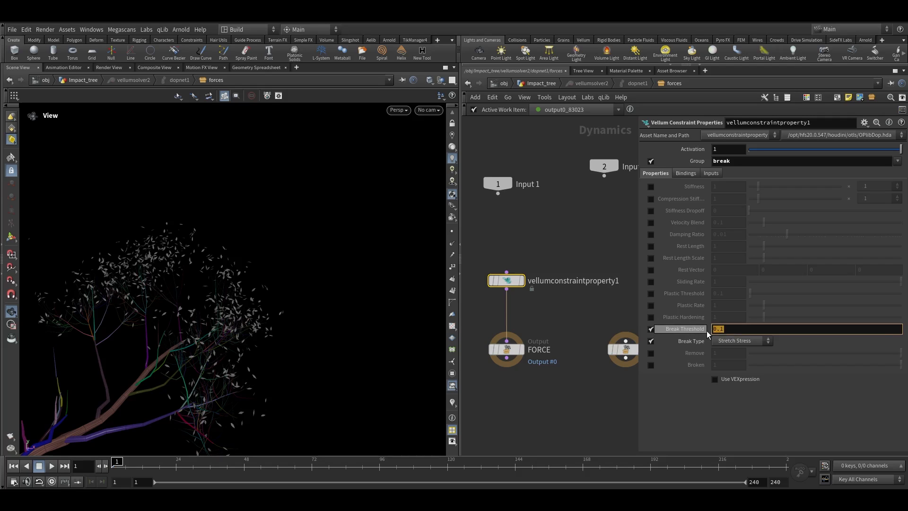
{"action": "left_click", "coordinate": [705, 330]}
{"action": "left_click", "coordinate": [539, 83]}
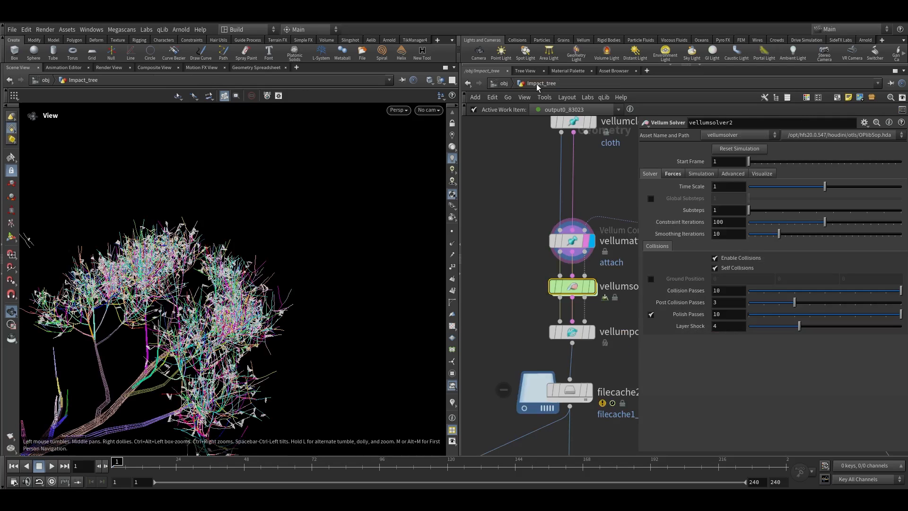
Check the solver's gravity and raise its Cache Memory to 15000 MB
{"action": "middle_click_drag", "start_coordinate": [525, 280], "coordinate": [506, 267]}
{"action": "left_click_drag", "start_coordinate": [505, 266], "coordinate": [576, 279]}
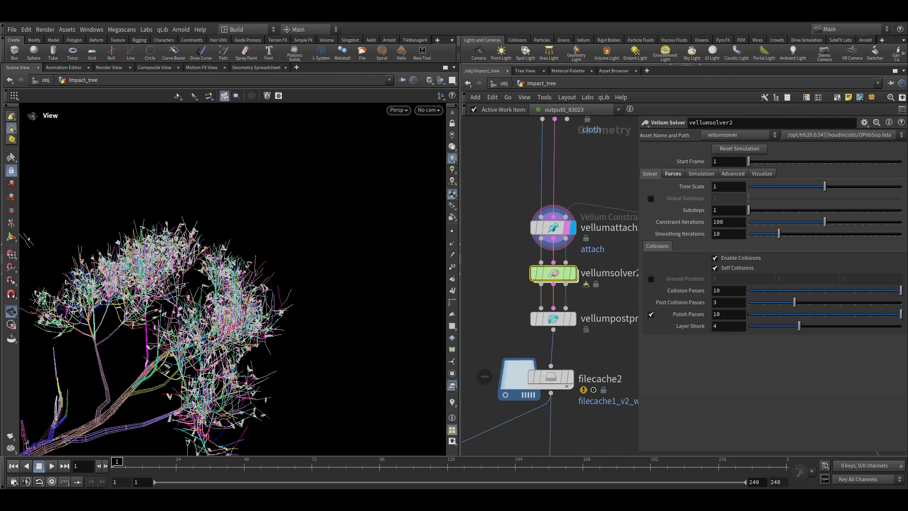
{"action": "left_click", "coordinate": [672, 173]}
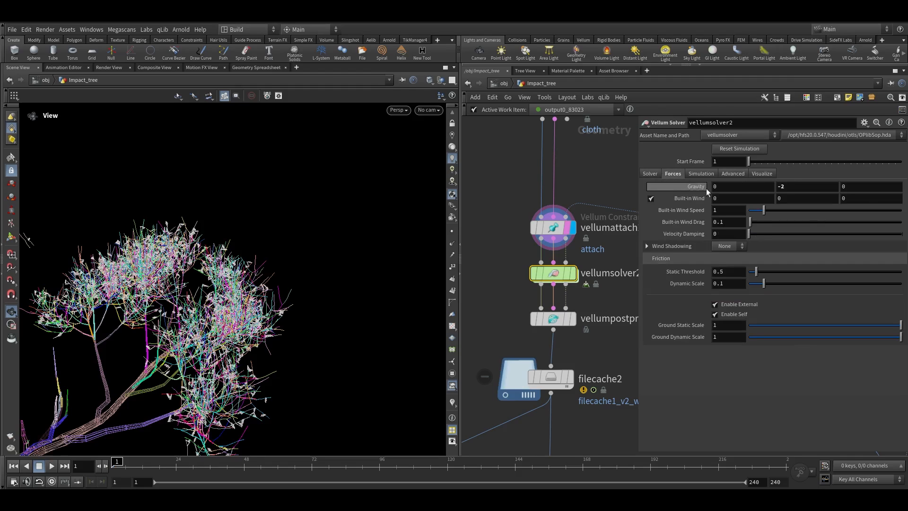
{"action": "middle_click", "coordinate": [804, 186], "text": "ctrl"}
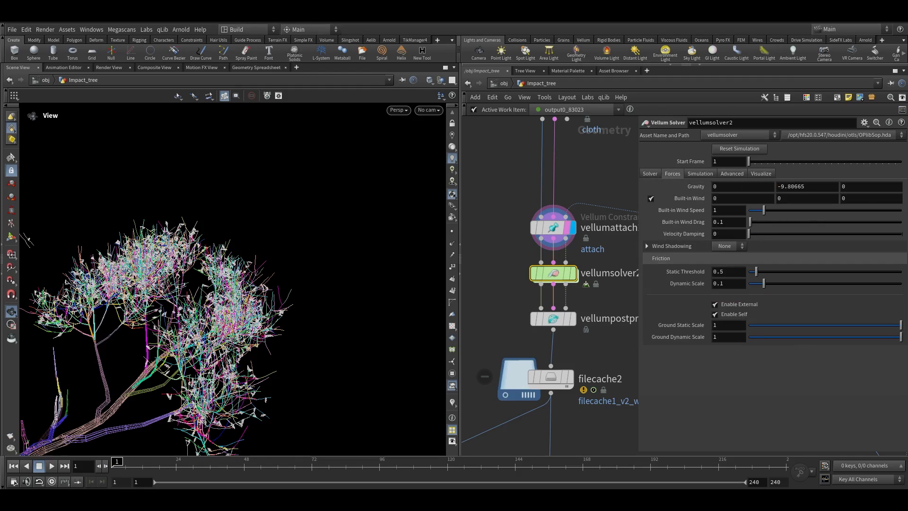
{"action": "left_click", "coordinate": [700, 174]}
{"action": "left_click", "coordinate": [714, 187]}
{"action": "type", "text": "15000"}
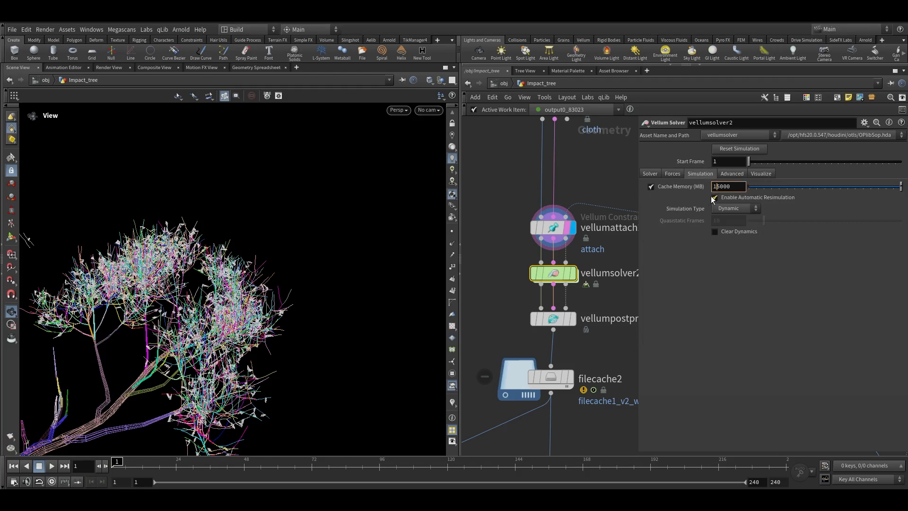
{"action": "key", "text": "Return"}
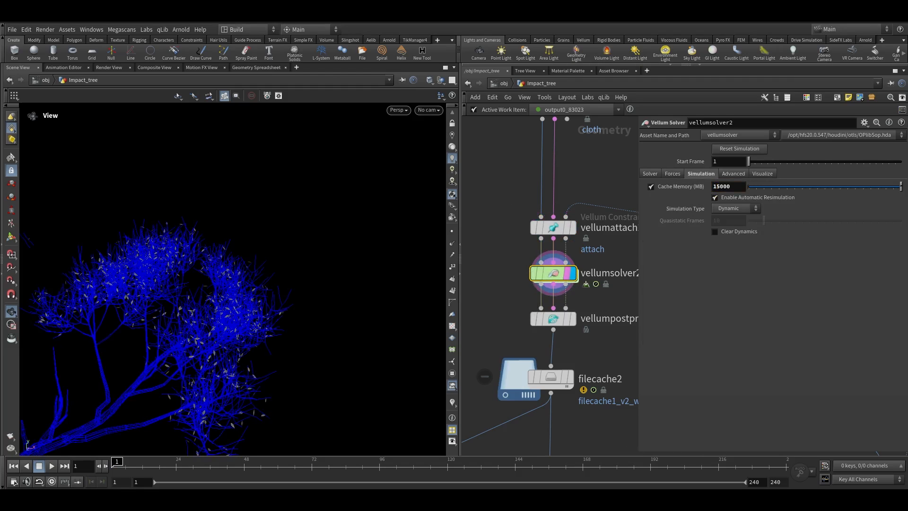
Play and scrub the solver simulation to watch the leaf constraints break
{"action": "scroll", "coordinate": [584, 123], "scroll_direction": "up", "scroll_amount": 2}
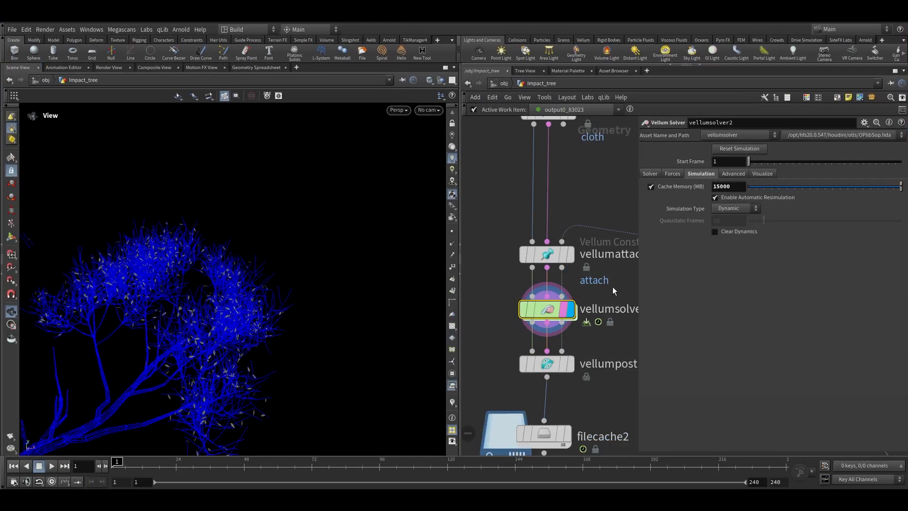
{"action": "double_click", "coordinate": [546, 309]}
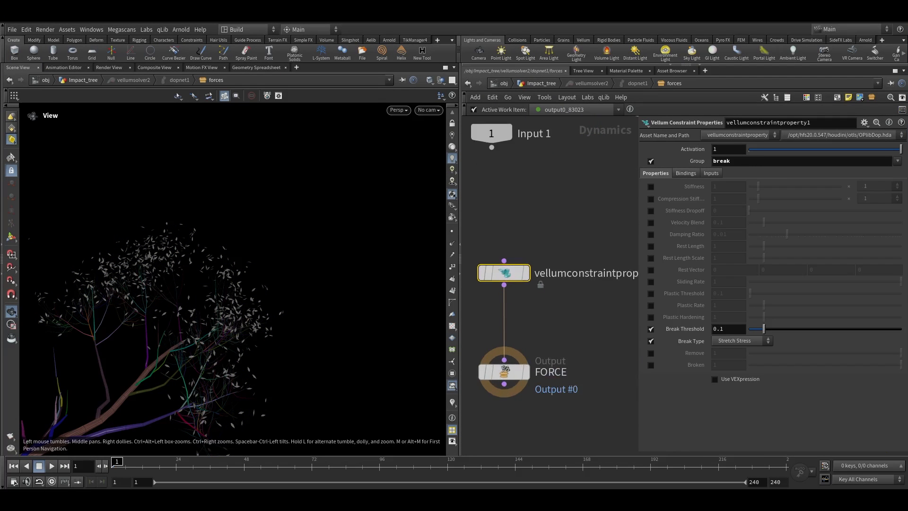
{"action": "key", "text": "g"}
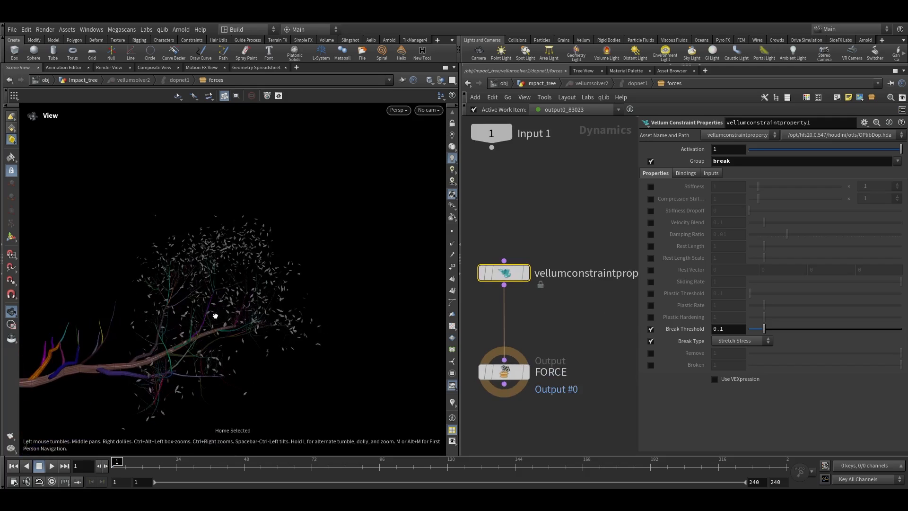
{"action": "left_click", "coordinate": [48, 468]}
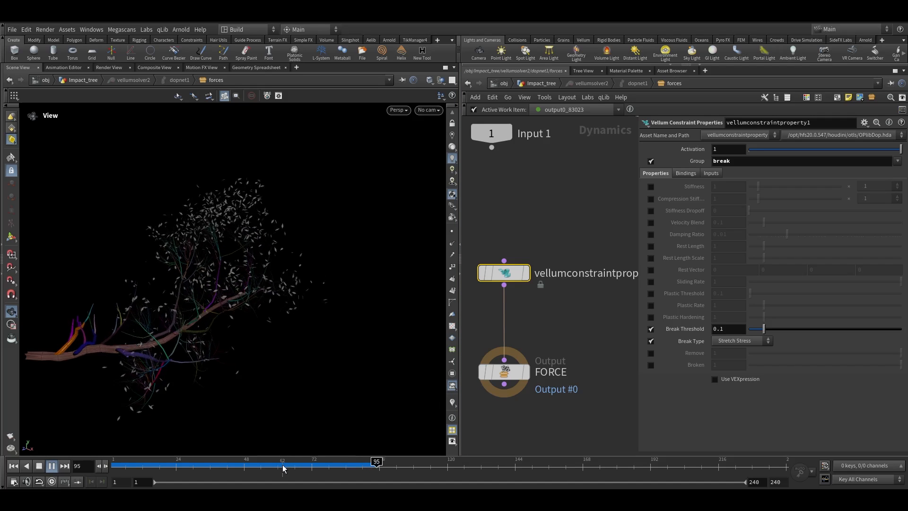
{"action": "left_click_drag", "start_coordinate": [283, 469], "coordinate": [255, 469]}
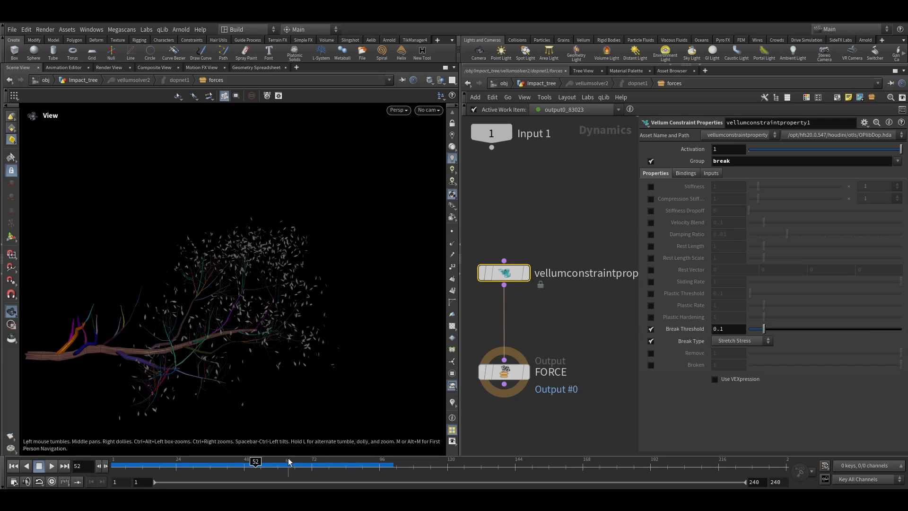
Display the impact_sim file cache and scrub the timeline to inspect the cached impact with the collider sphere
{"action": "key", "text": "u"}
{"action": "key", "text": "u"}
{"action": "key", "text": "u"}
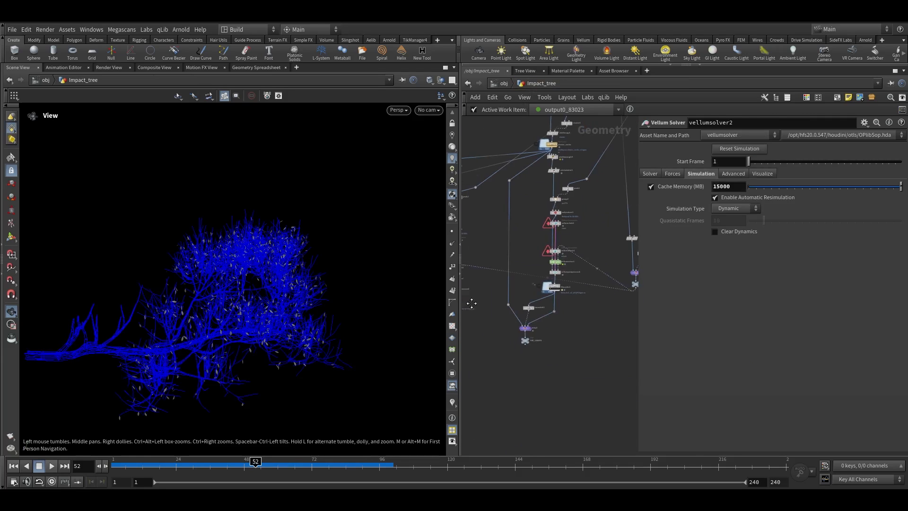
{"action": "middle_click_drag", "start_coordinate": [580, 318], "coordinate": [643, 254]}
{"action": "scroll", "coordinate": [532, 346], "scroll_direction": "down", "scroll_amount": 4}
{"action": "scroll", "coordinate": [555, 305], "scroll_direction": "up", "scroll_amount": 7}
{"action": "scroll", "coordinate": [529, 356], "scroll_direction": "up", "scroll_amount": 3}
{"action": "scroll", "coordinate": [586, 277], "scroll_direction": "up", "scroll_amount": 4}
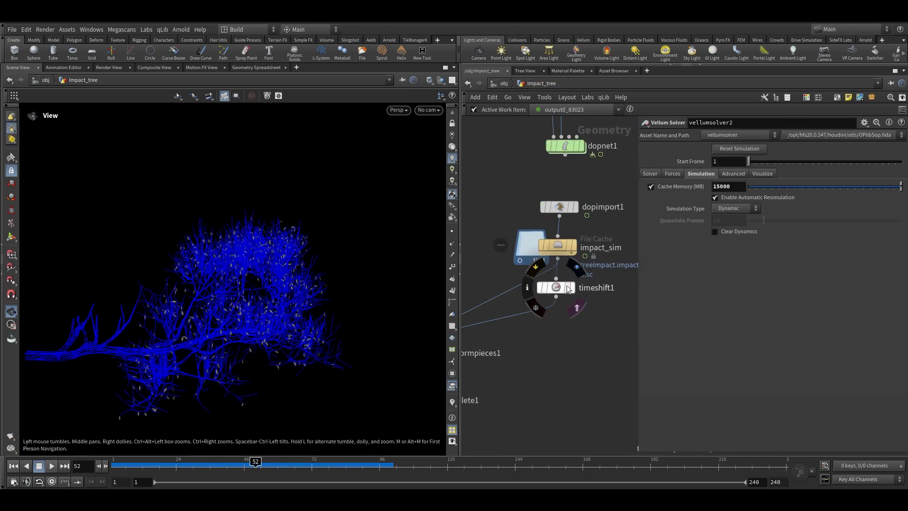
{"action": "left_click", "coordinate": [570, 251]}
{"action": "scroll", "coordinate": [543, 279], "scroll_direction": "down", "scroll_amount": 3}
{"action": "scroll", "coordinate": [535, 249], "scroll_direction": "up", "scroll_amount": 5}
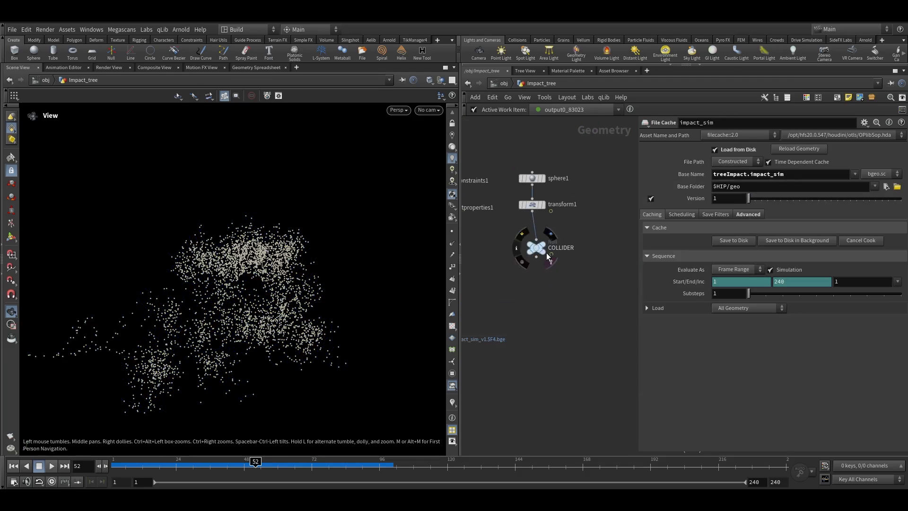
{"action": "left_click_drag", "start_coordinate": [256, 465], "coordinate": [275, 468]}
{"action": "left_click_drag", "start_coordinate": [322, 392], "coordinate": [304, 359]}
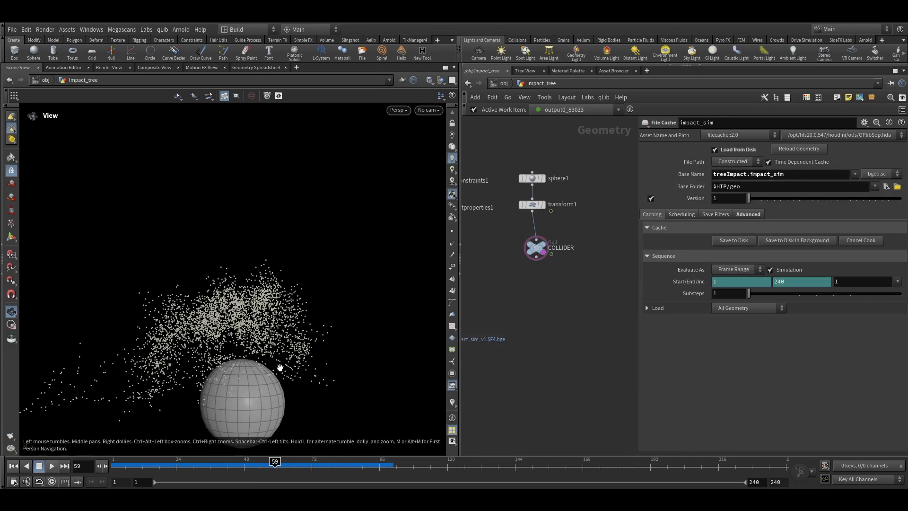
{"action": "middle_click_drag", "start_coordinate": [301, 326], "coordinate": [319, 279]}
{"action": "left_click_drag", "start_coordinate": [306, 305], "coordinate": [303, 304]}
{"action": "scroll", "coordinate": [519, 312], "scroll_direction": "down", "scroll_amount": 8}
{"action": "scroll", "coordinate": [474, 299], "scroll_direction": "up", "scroll_amount": 7}
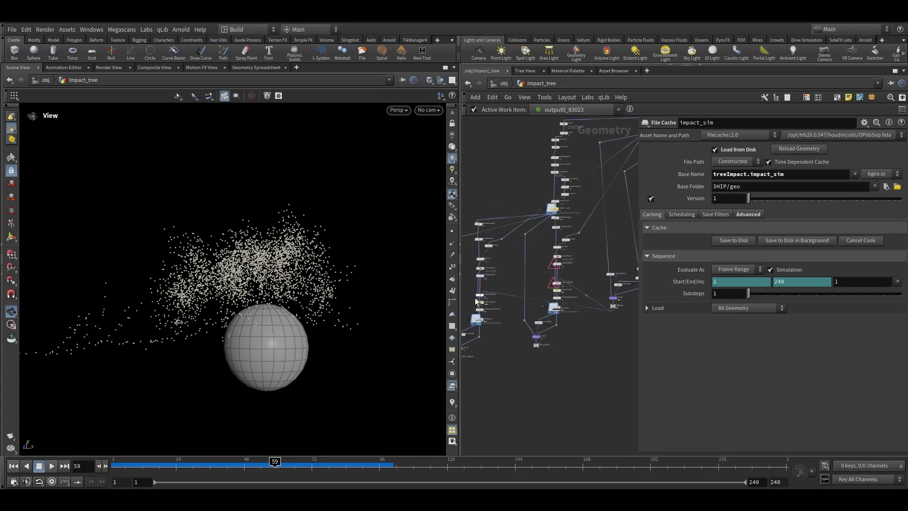
{"action": "double_click", "coordinate": [471, 301]}
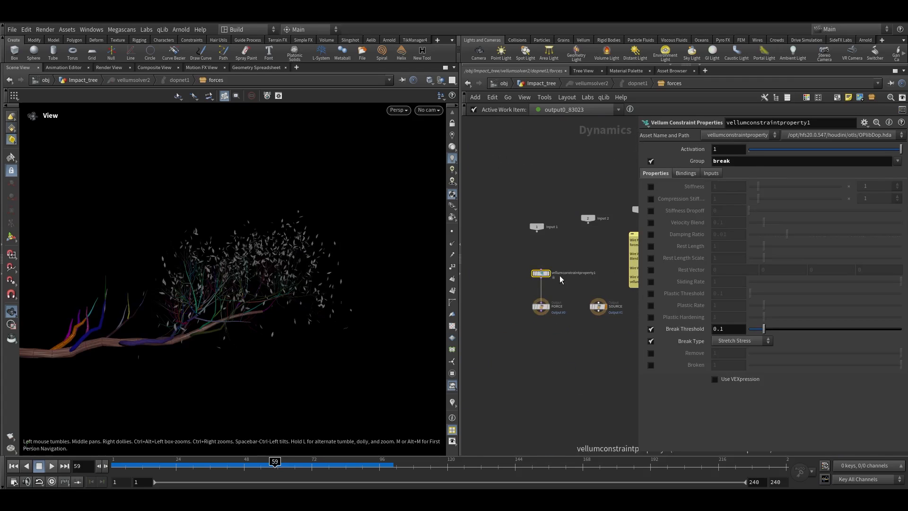
{"action": "left_click", "coordinate": [725, 325]}
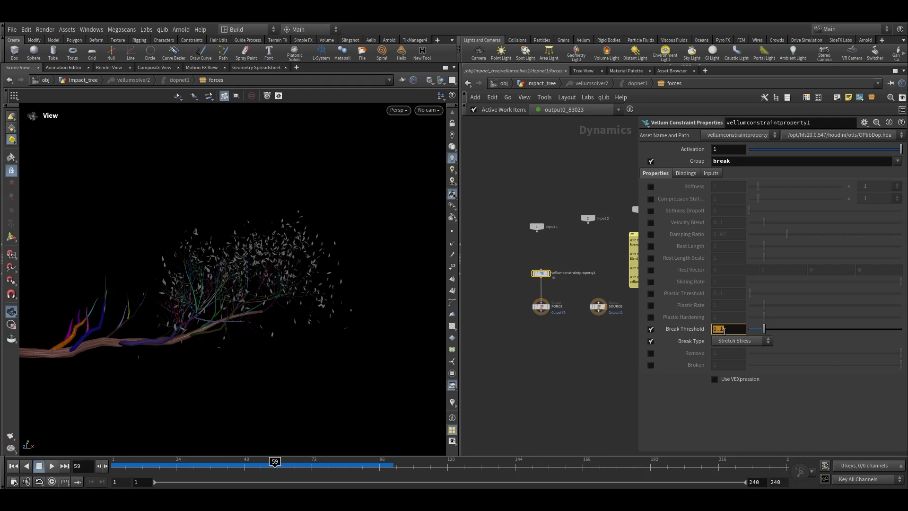
{"action": "type", "text": "fit"}
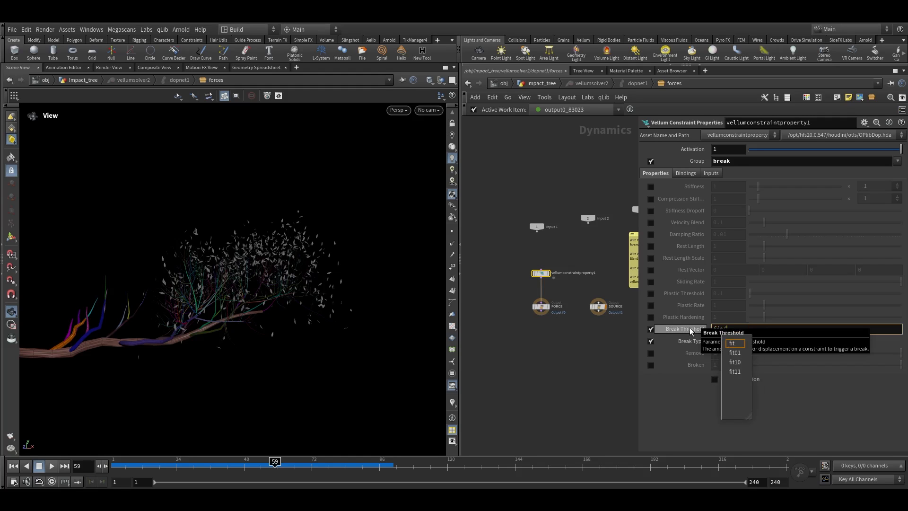
{"action": "type", "text": "(@Framw"}
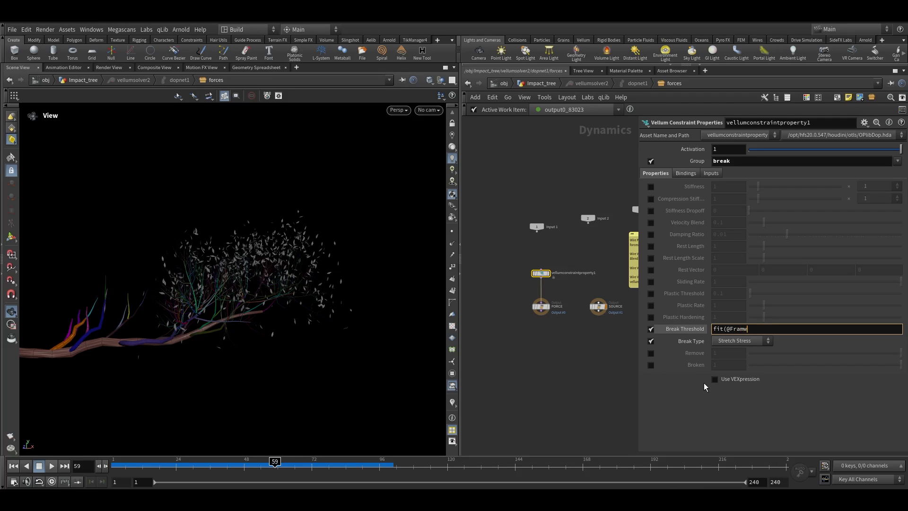
{"action": "key", "text": "BackSpace"}
{"action": "type", "text": "e,"}
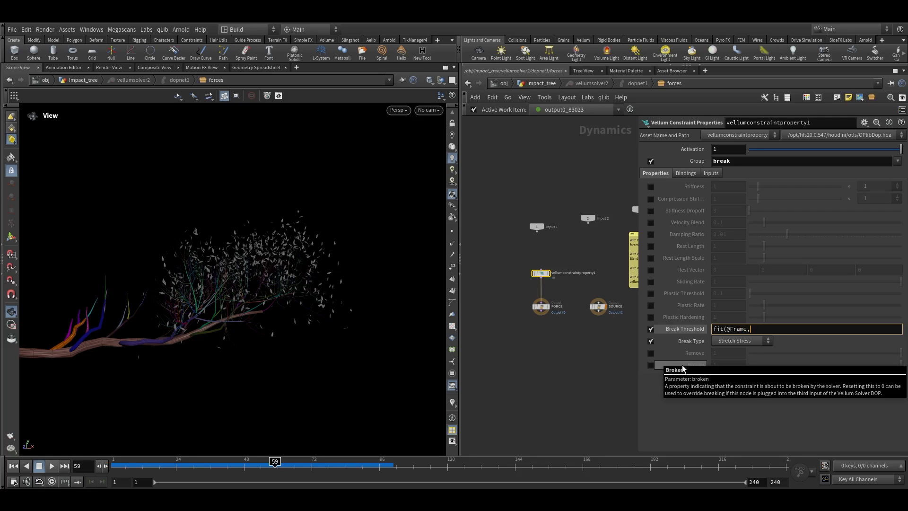
{"action": "type", "text": "55,59,m"}
{"action": "key", "text": "BackSpace"}
{"action": "type", "text": "0.1,"}
{"action": "type", "text": "0."}
{"action": "type", "text": "001"}
{"action": "type", "text": ")"}
{"action": "key", "text": "Return"}
Change the break threshold expression's final value to .0001
{"action": "left_click", "coordinate": [678, 328]}
{"action": "key", "text": "ctrl+Up"}
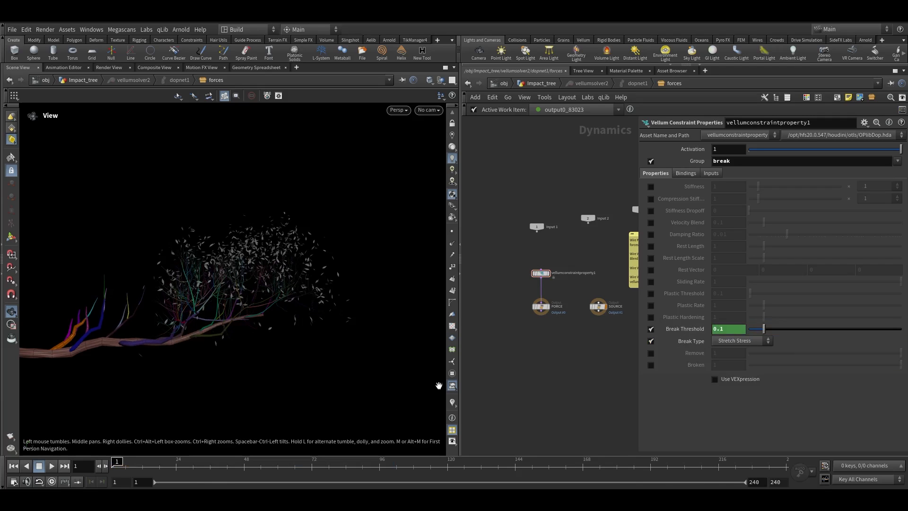
{"action": "left_click", "coordinate": [685, 328]}
{"action": "left_click", "coordinate": [783, 329]}
{"action": "type", "text": ".0001)"}
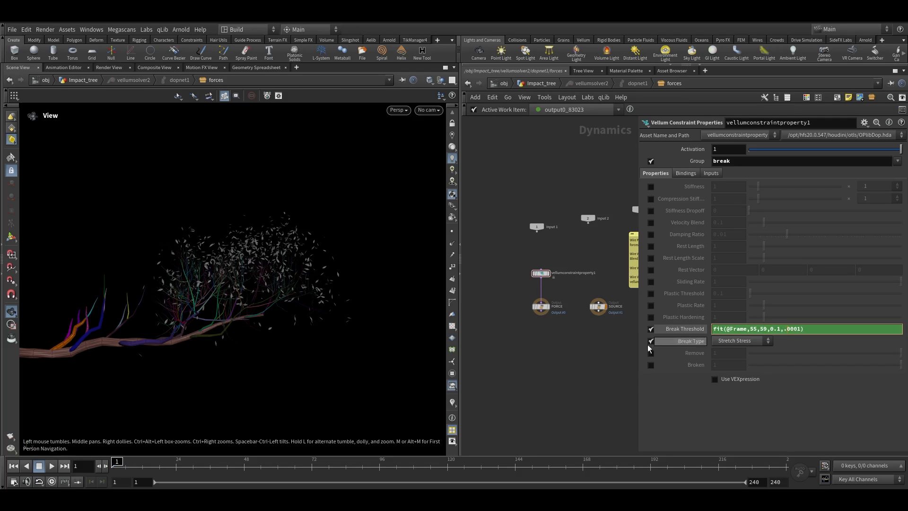
{"action": "key", "text": "Return"}
Play and scrub the simulation to watch the leaves break away from the branches
{"action": "left_click", "coordinate": [693, 328]}
{"action": "key", "text": "Up"}
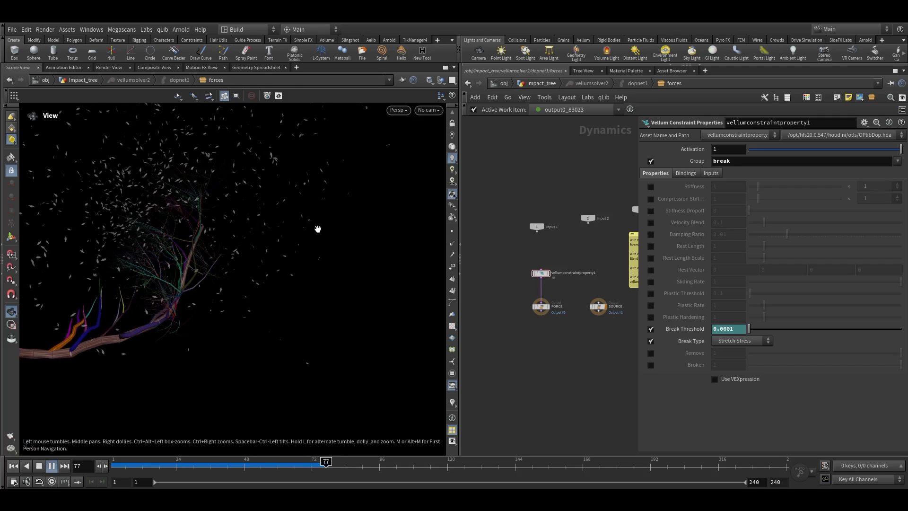
{"action": "left_click", "coordinate": [301, 462]}
{"action": "scroll", "coordinate": [249, 445], "scroll_direction": "down", "scroll_amount": 5}
{"action": "left_click_drag", "start_coordinate": [301, 466], "coordinate": [368, 468]}
{"action": "scroll", "coordinate": [343, 203], "scroll_direction": "up", "scroll_amount": 5}
{"action": "mouse_move", "coordinate": [342, 203]}
{"action": "left_mouse_down"}
{"action": "mouse_move", "coordinate": [300, 217]}
{"action": "mouse_move", "coordinate": [337, 227]}
{"action": "left_mouse_up"}
{"action": "left_click_drag", "start_coordinate": [369, 464], "coordinate": [374, 465]}
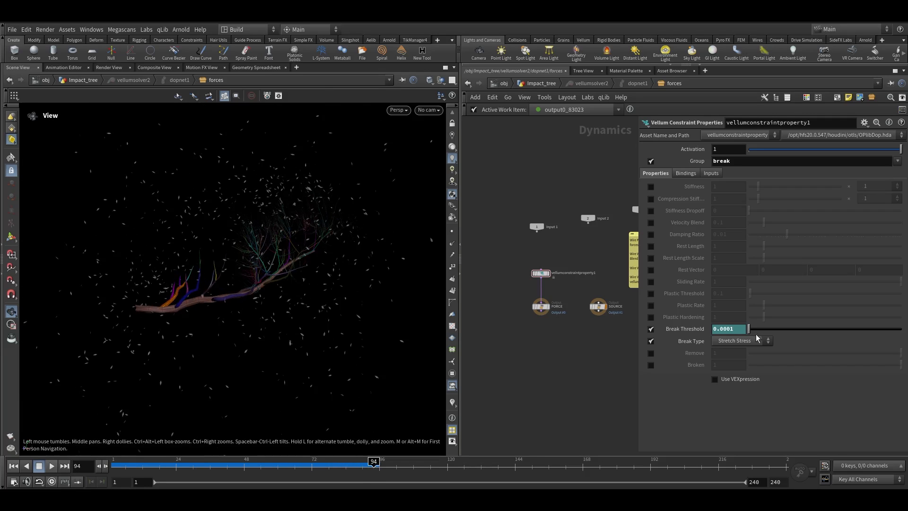
Change the break threshold expression's final value to .00025
{"action": "left_click", "coordinate": [687, 329]}
{"action": "left_click", "coordinate": [798, 331]}
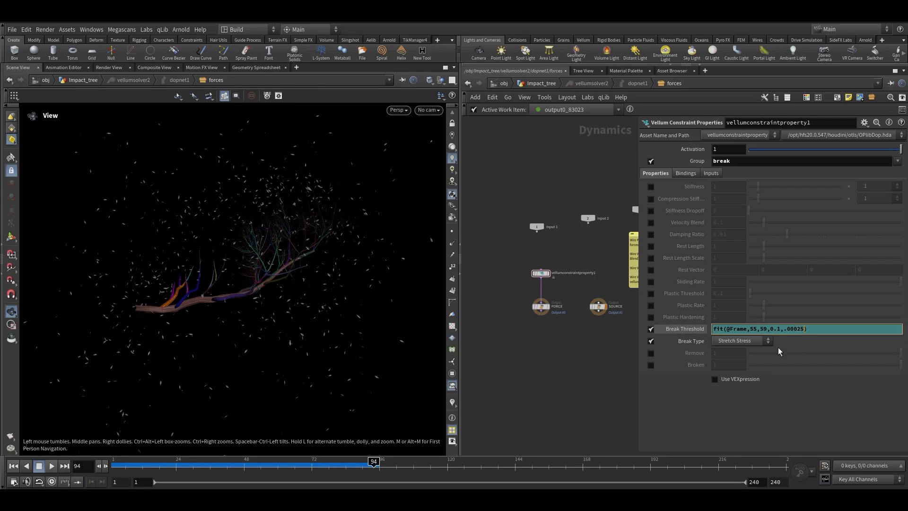
{"action": "left_click", "coordinate": [672, 329]}
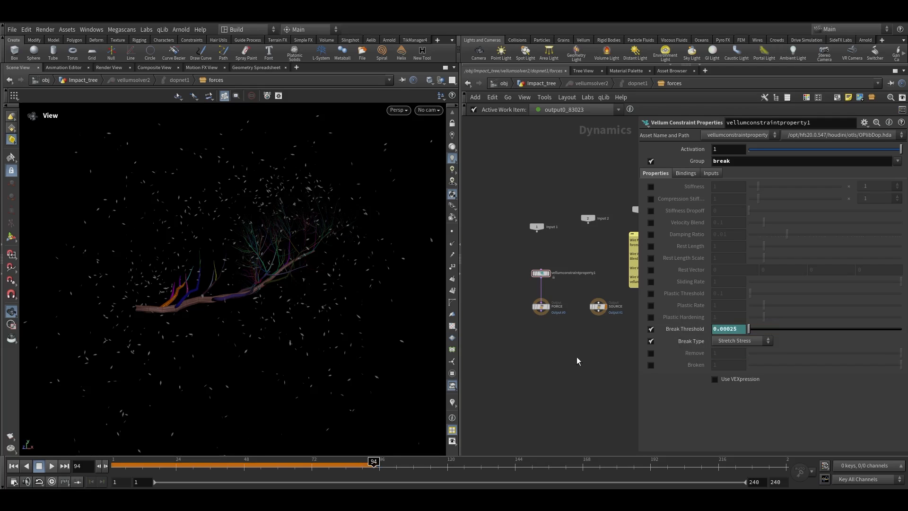
Replay and scrub the simulation to review the leaf breakage
{"action": "left_click", "coordinate": [14, 466]}
{"action": "left_click", "coordinate": [52, 465]}
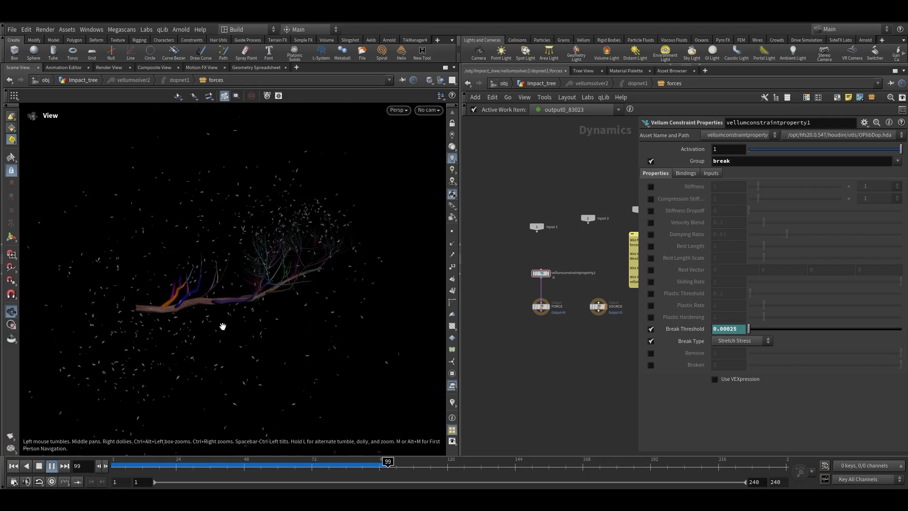
{"action": "scroll", "coordinate": [272, 276], "scroll_direction": "down", "scroll_amount": 5}
{"action": "mouse_move", "coordinate": [259, 460]}
{"action": "left_mouse_down"}
{"action": "mouse_move", "coordinate": [358, 459]}
{"action": "mouse_move", "coordinate": [364, 465]}
{"action": "mouse_move", "coordinate": [321, 465]}
{"action": "mouse_move", "coordinate": [453, 472]}
{"action": "mouse_move", "coordinate": [239, 466]}
{"action": "mouse_move", "coordinate": [404, 466]}
{"action": "left_mouse_up"}
{"action": "scroll", "coordinate": [551, 278], "scroll_direction": "up", "scroll_amount": 4}
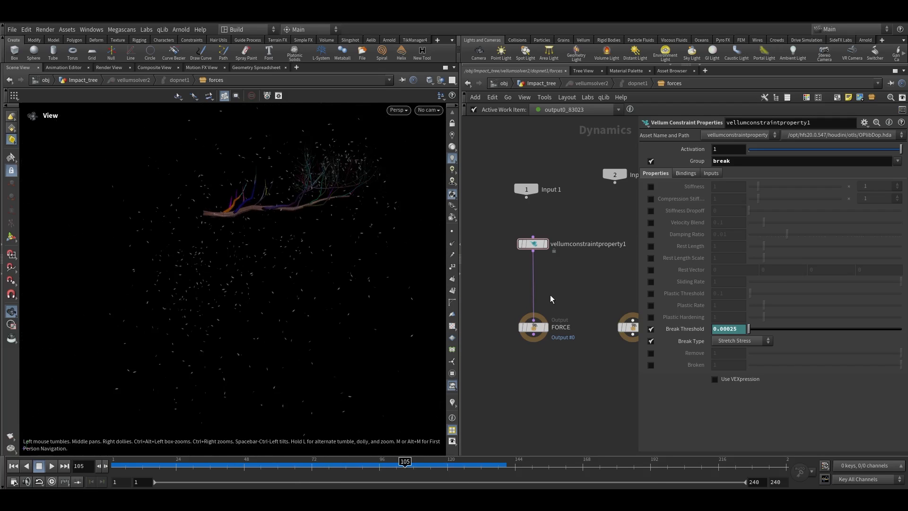
Add a POP Drag Spin node below the Vellum constraint property node
{"action": "key", "text": "Tab"}
{"action": "type", "text": "pop dra"}
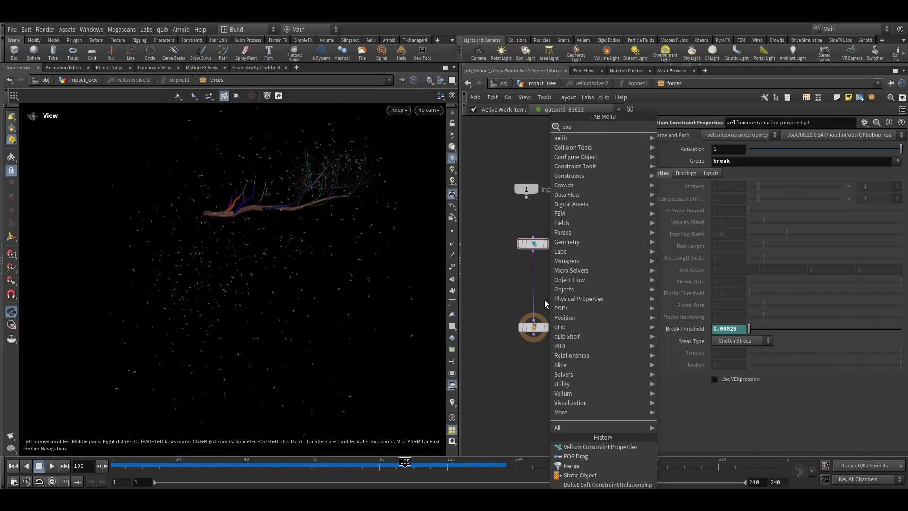
{"action": "left_click", "coordinate": [686, 136]}
{"action": "left_click", "coordinate": [544, 279]}
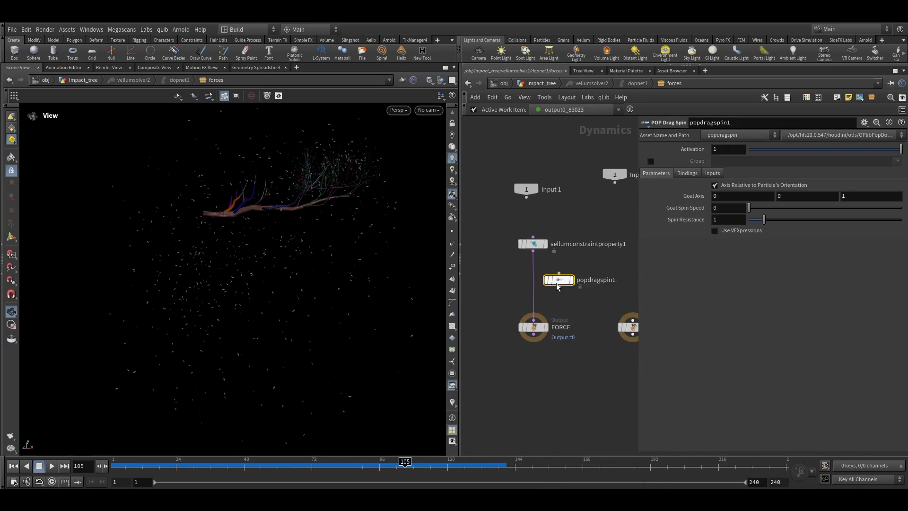
{"action": "scroll", "coordinate": [544, 280], "scroll_direction": "up", "scroll_amount": 2}
{"action": "left_click_drag", "start_coordinate": [544, 281], "coordinate": [540, 281]}
{"action": "mouse_move", "coordinate": [541, 284]}
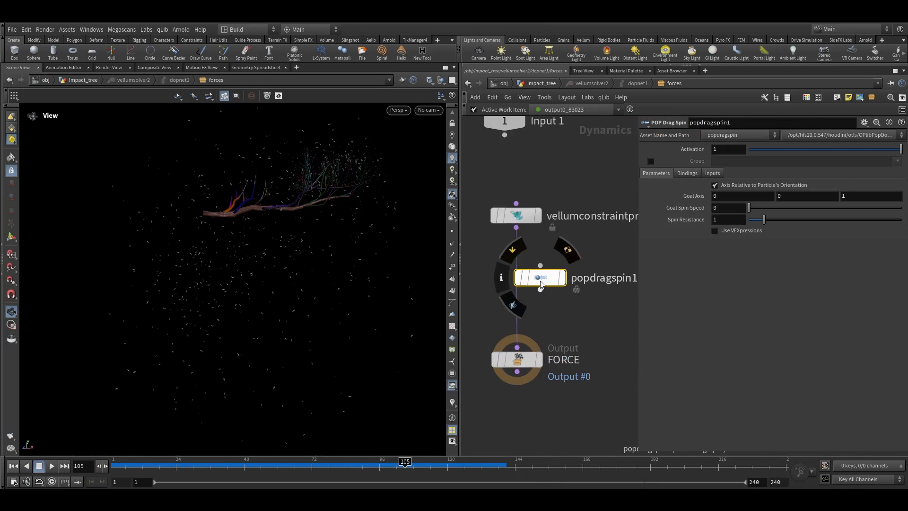
{"action": "scroll", "coordinate": [541, 284], "scroll_direction": "up", "scroll_amount": 2}
{"action": "left_click_drag", "start_coordinate": [533, 282], "coordinate": [523, 282]}
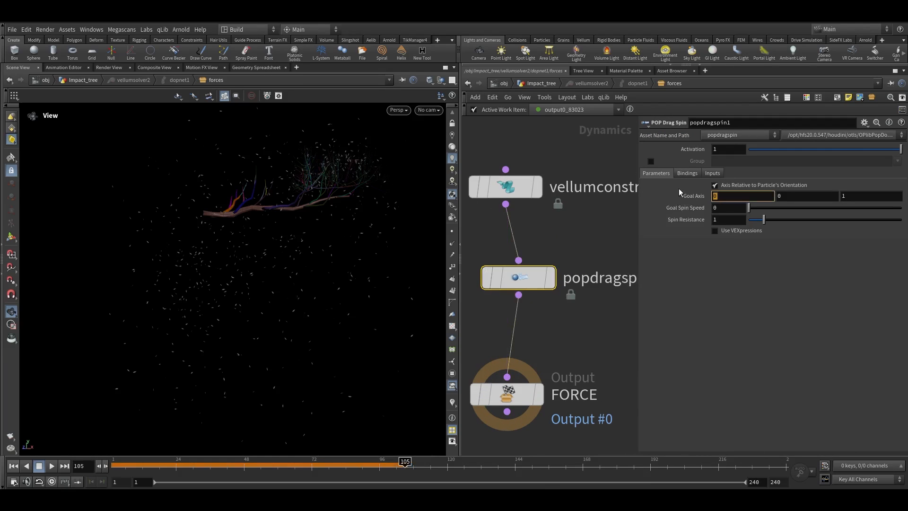
Set the drag spin's Goal Axis to 1, 1, 1 and Goal Spin Speed to 1000
{"action": "left_click", "coordinate": [775, 196]}
{"action": "type", "text": "1"}
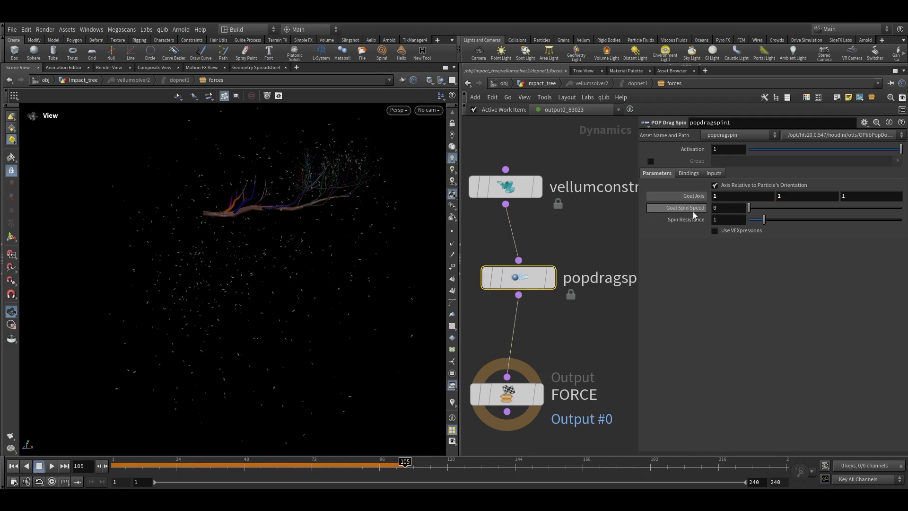
{"action": "left_click", "coordinate": [701, 210]}
{"action": "type", "text": "10"}
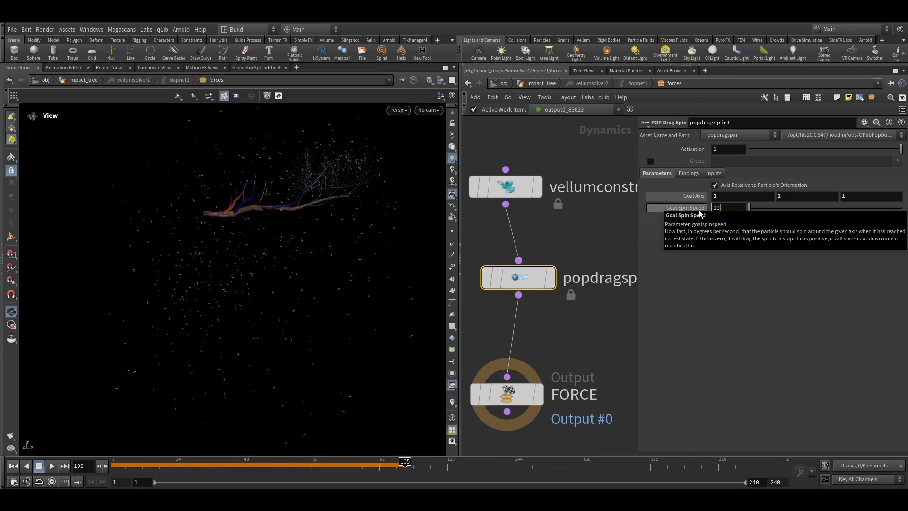
{"action": "type", "text": "00"}
{"action": "key", "text": "Return"}
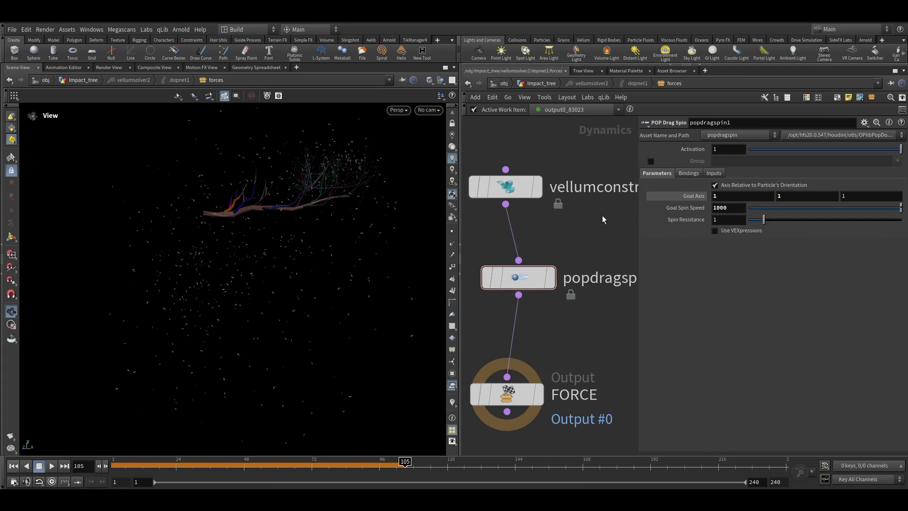
Add a POP Drag node between the drag spin node and the FORCE output
{"action": "left_click_drag", "start_coordinate": [589, 229], "coordinate": [576, 246]}
{"action": "left_click_drag", "start_coordinate": [527, 277], "coordinate": [513, 276]}
{"action": "right_click_drag", "start_coordinate": [582, 244], "coordinate": [584, 273]}
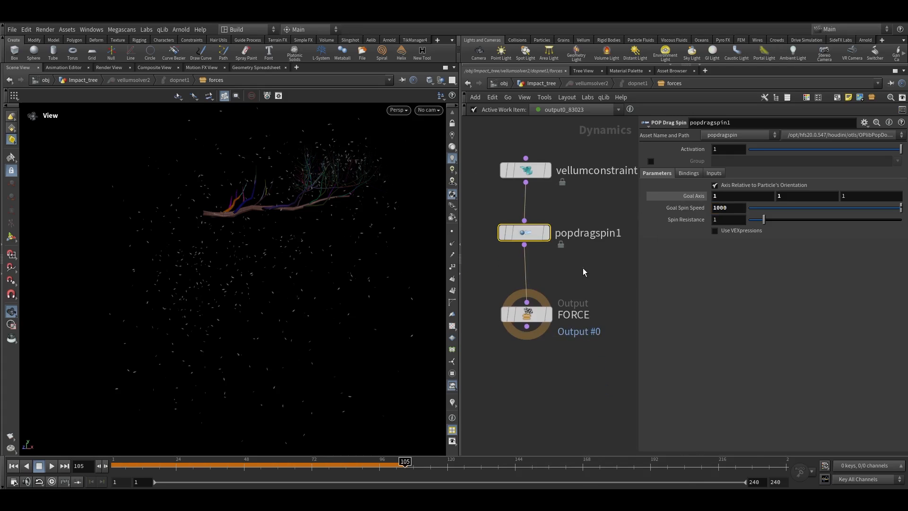
{"action": "key", "text": "Tab"}
{"action": "type", "text": "pop drag"}
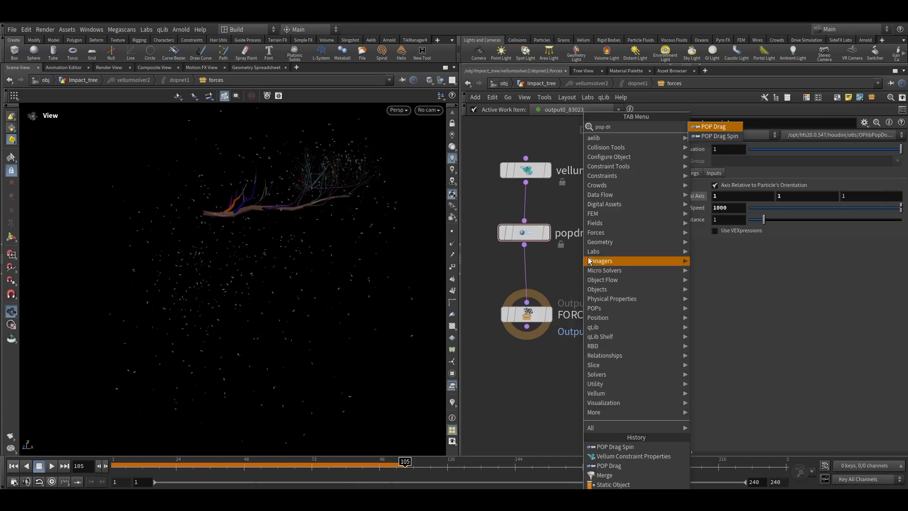
{"action": "key", "text": "Return"}
{"action": "left_click", "coordinate": [529, 284]}
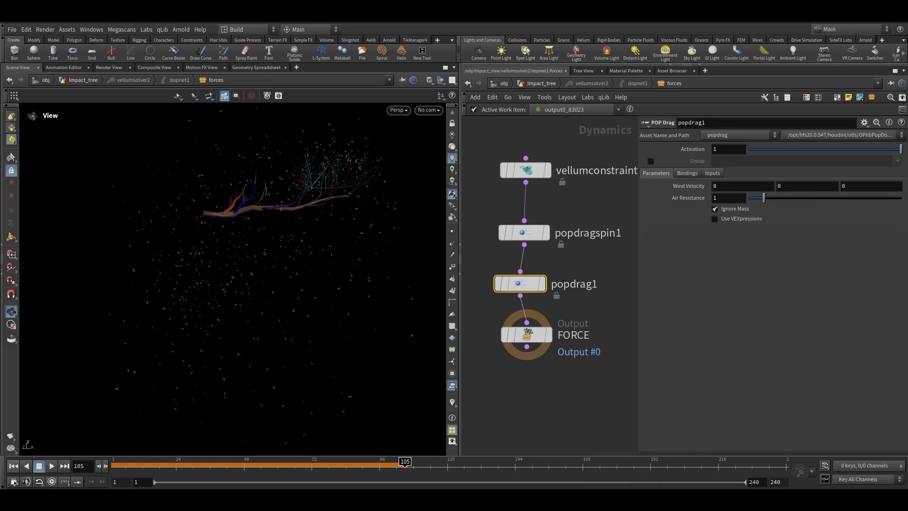
Set the POP Drag's Air Resistance to 0.5
{"action": "left_click_drag", "start_coordinate": [725, 198], "coordinate": [668, 200]}
{"action": "type", "text": "0.5"}
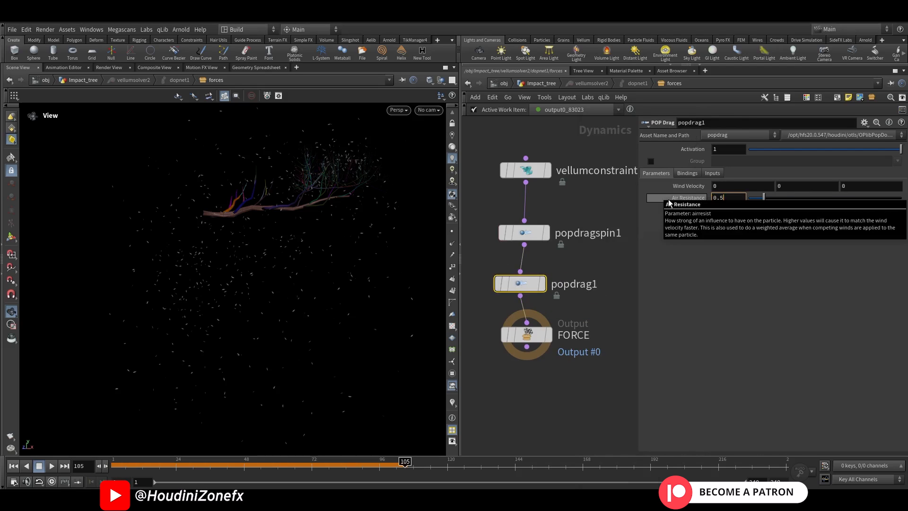
{"action": "key", "text": "Return"}
Play and scrub the simulation to review the falling leaves with drag
{"action": "key", "text": "ctrl+Up"}
{"action": "key", "text": "Up"}
{"action": "key", "text": "space+g"}
{"action": "left_click_drag", "start_coordinate": [234, 241], "coordinate": [225, 233]}
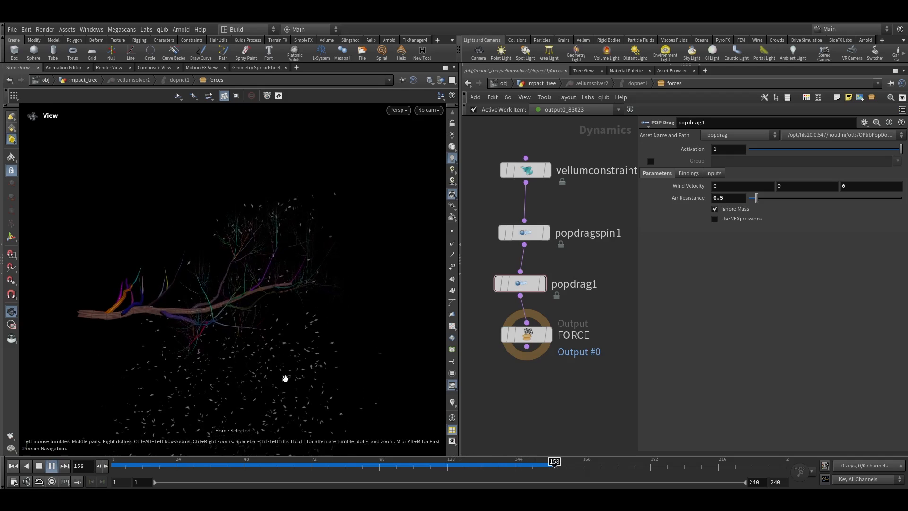
{"action": "left_click_drag", "start_coordinate": [240, 464], "coordinate": [270, 461]}
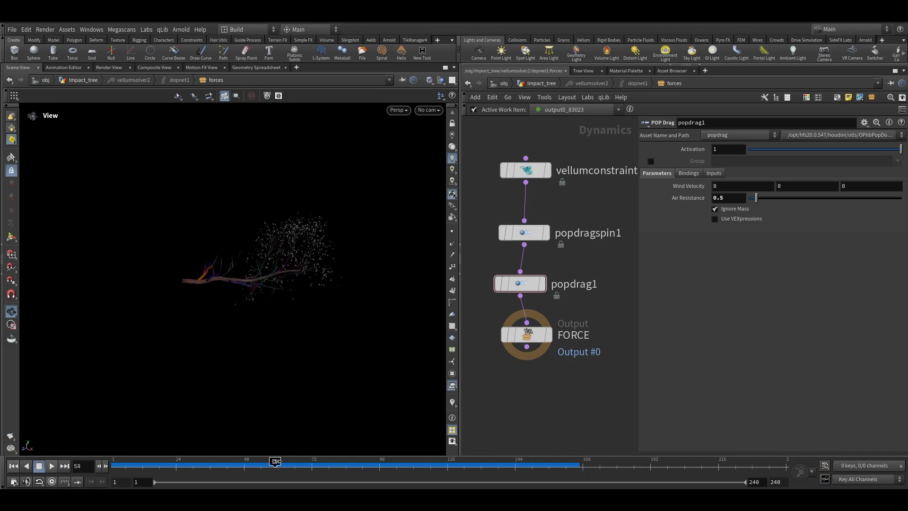
{"action": "left_click_drag", "start_coordinate": [506, 454], "coordinate": [535, 456]}
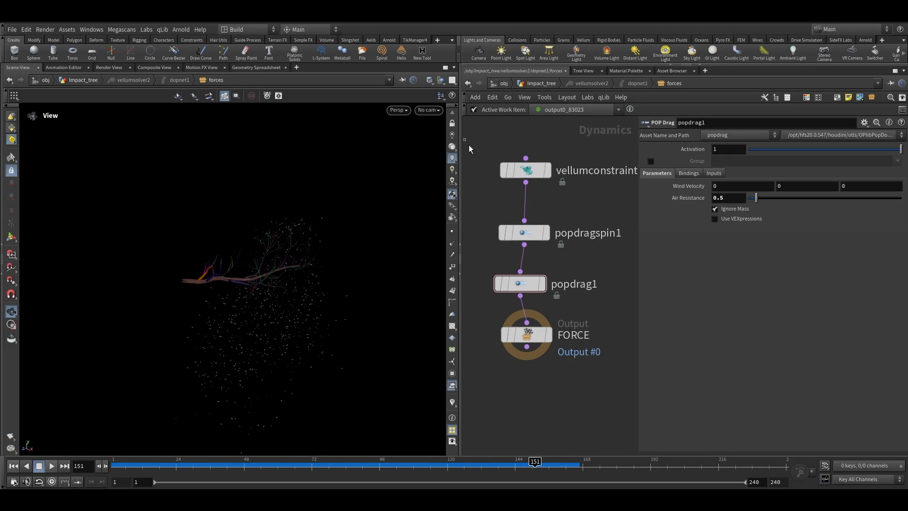
Select the force nodes and lay them out neatly
{"action": "left_click_drag", "start_coordinate": [464, 138], "coordinate": [587, 393]}
{"action": "key", "text": "l"}
{"action": "left_click", "coordinate": [620, 350]}
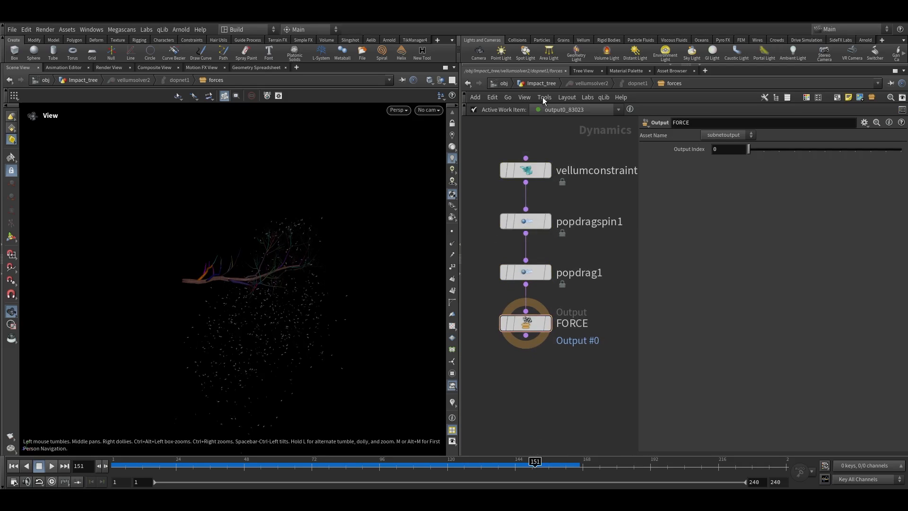
Back in the tree network, disable wedging on the file cache below the Vellum post-process node
{"action": "left_click", "coordinate": [540, 84]}
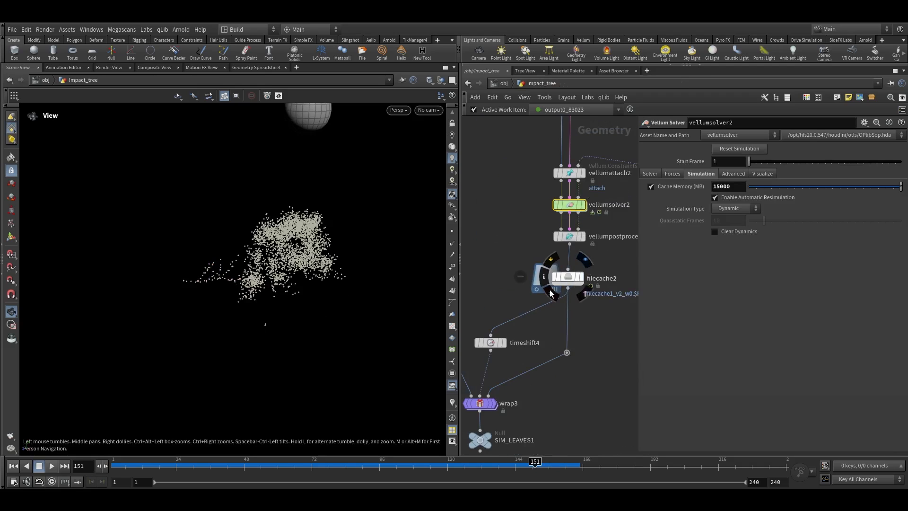
{"action": "middle_click_drag", "start_coordinate": [524, 265], "coordinate": [516, 280]}
{"action": "left_click_drag", "start_coordinate": [516, 280], "coordinate": [585, 309]}
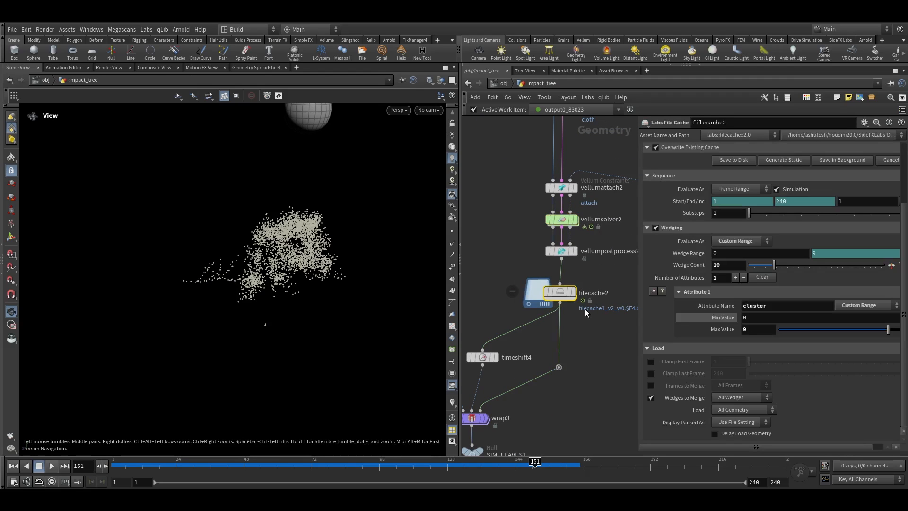
{"action": "middle_click_drag", "start_coordinate": [589, 287], "coordinate": [571, 287]}
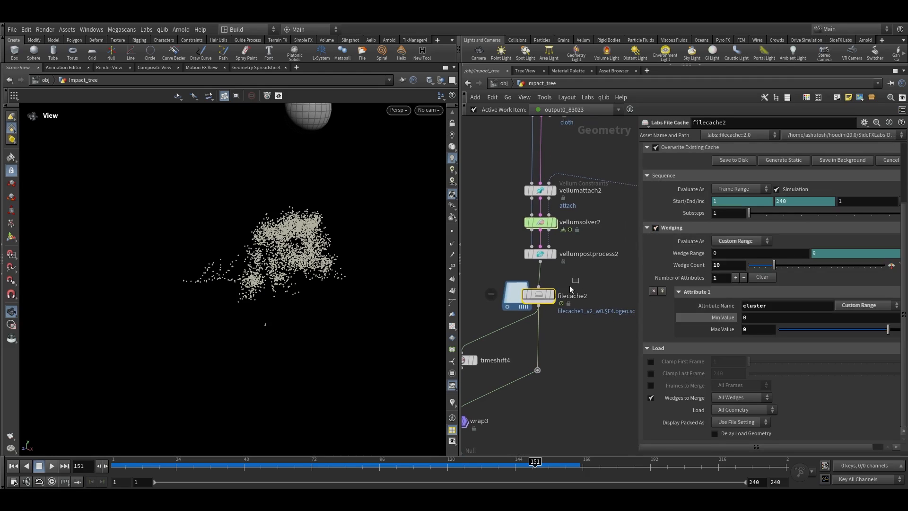
{"action": "left_click", "coordinate": [657, 228]}
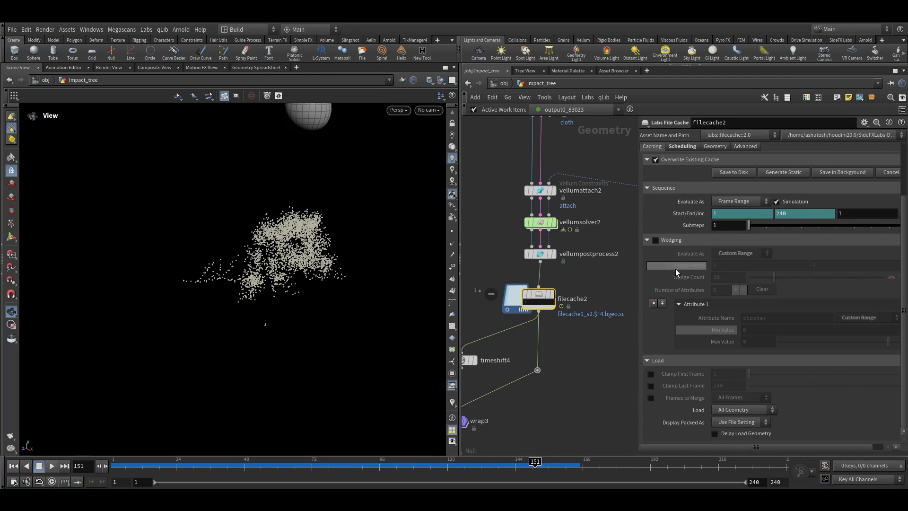
Rename the file cache node to falling_leaves and save the falling-leaves simulation to disk
{"action": "scroll", "coordinate": [685, 248], "scroll_direction": "up", "scroll_amount": 3}
{"action": "double_click", "coordinate": [581, 303]}
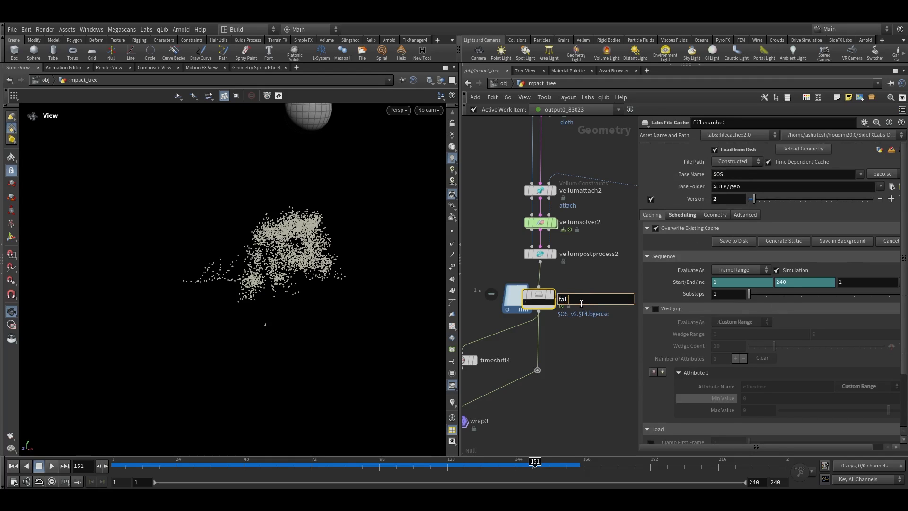
{"action": "type", "text": "falling_leaves"}
{"action": "key", "text": "Return"}
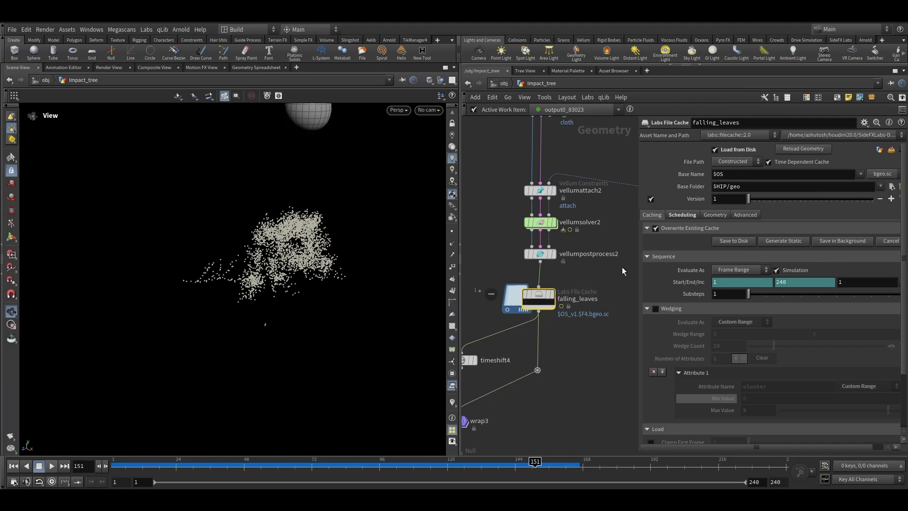
{"action": "scroll", "coordinate": [537, 293], "scroll_direction": "up", "scroll_amount": 3}
{"action": "left_click", "coordinate": [732, 240]}
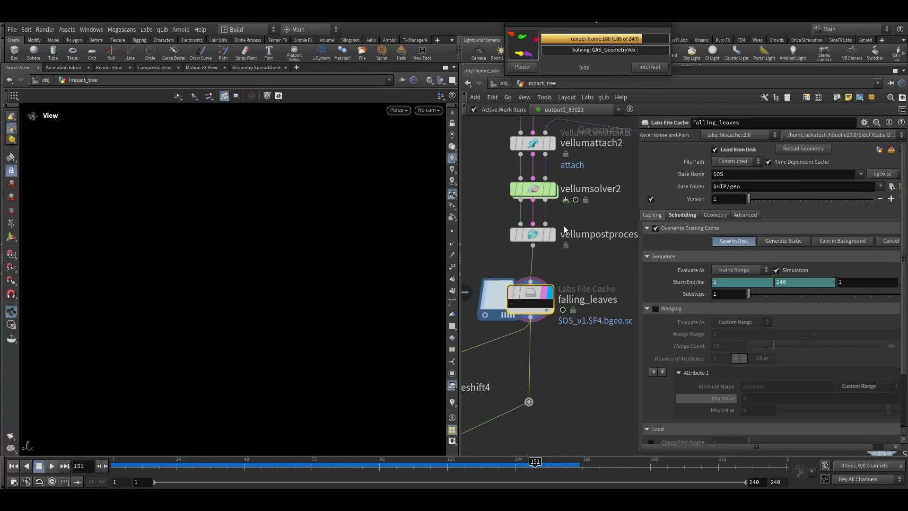
Navigate the network and viewport and scrub the timeline to review the cached falling leaves
{"action": "scroll", "coordinate": [588, 337], "scroll_direction": "down", "scroll_amount": 3}
{"action": "middle_click_drag", "start_coordinate": [588, 339], "coordinate": [613, 282]}
{"action": "scroll", "coordinate": [535, 351], "scroll_direction": "up", "scroll_amount": 3}
{"action": "mouse_move", "coordinate": [536, 349]}
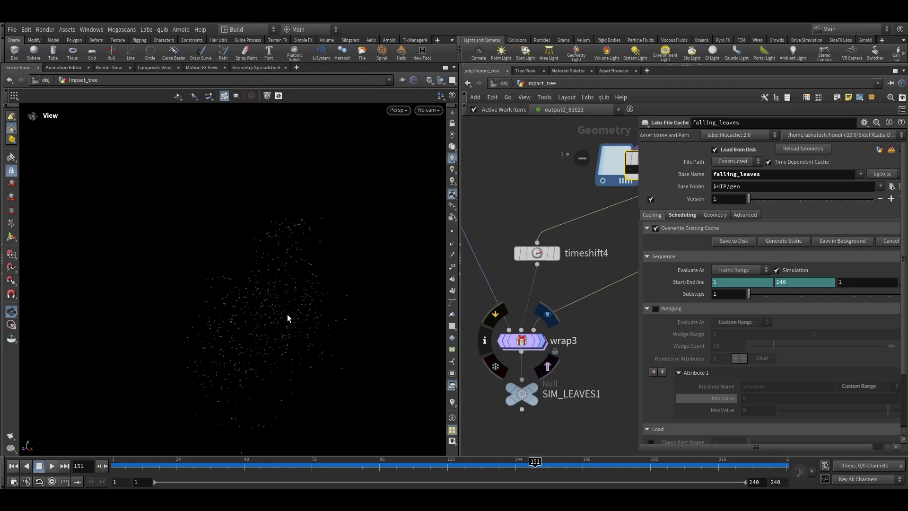
{"action": "left_click_drag", "start_coordinate": [294, 323], "coordinate": [309, 266]}
{"action": "scroll", "coordinate": [518, 360], "scroll_direction": "down", "scroll_amount": 4}
{"action": "scroll", "coordinate": [537, 374], "scroll_direction": "down", "scroll_amount": 6}
{"action": "middle_click_drag", "start_coordinate": [526, 267], "coordinate": [536, 328]}
{"action": "scroll", "coordinate": [549, 348], "scroll_direction": "up", "scroll_amount": 7}
{"action": "scroll", "coordinate": [525, 349], "scroll_direction": "up", "scroll_amount": 3}
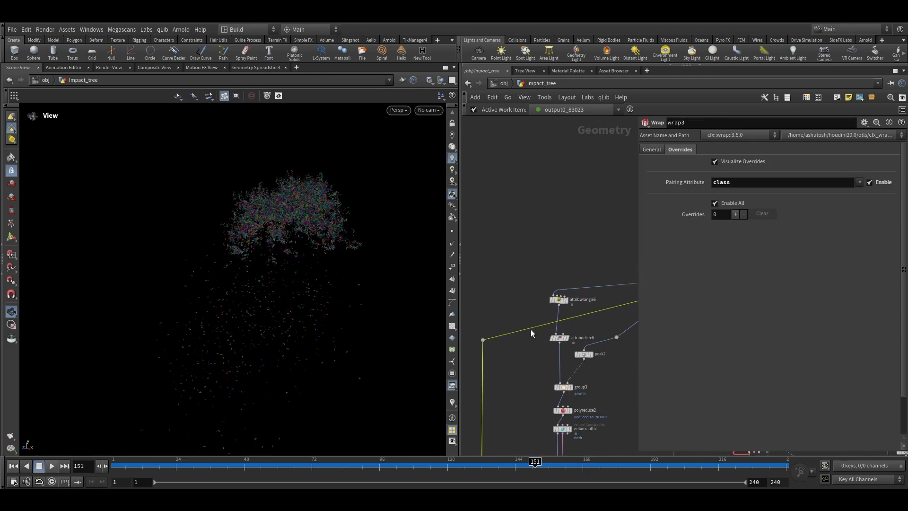
{"action": "scroll", "coordinate": [500, 339], "scroll_direction": "up", "scroll_amount": 1}
{"action": "left_click_drag", "start_coordinate": [501, 336], "coordinate": [558, 305]}
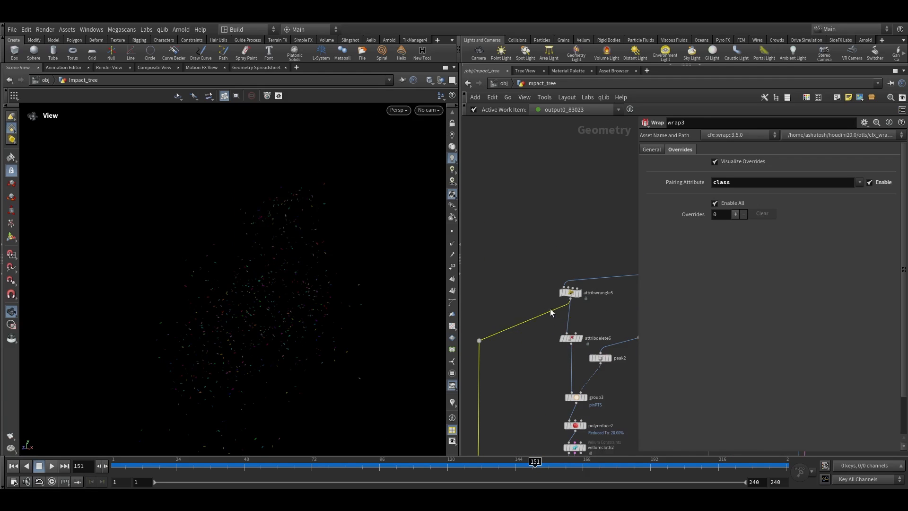
{"action": "scroll", "coordinate": [506, 336], "scroll_direction": "down", "scroll_amount": 4}
{"action": "scroll", "coordinate": [488, 351], "scroll_direction": "up", "scroll_amount": 3}
{"action": "left_click_drag", "start_coordinate": [208, 467], "coordinate": [472, 460]}
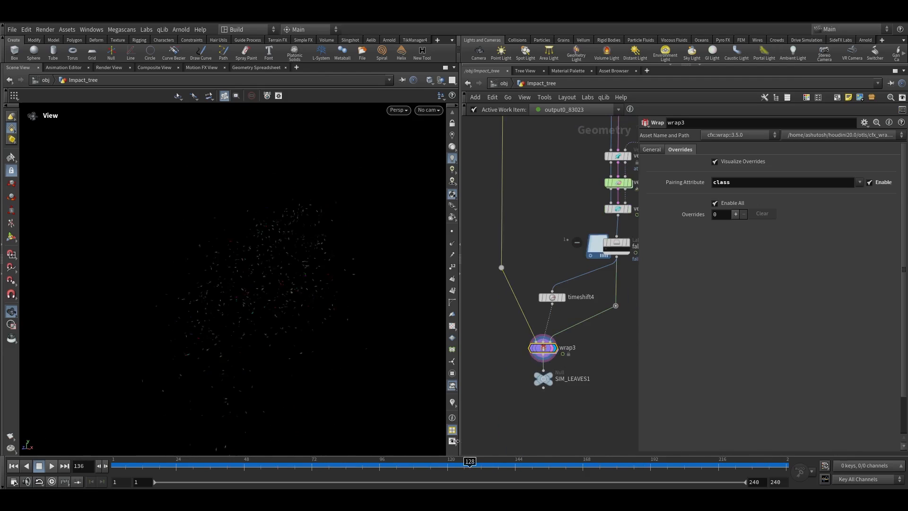
Merge the two leaf outputs and the branch geometry together in a new Merge node
{"action": "scroll", "coordinate": [614, 352], "scroll_direction": "down", "scroll_amount": 2}
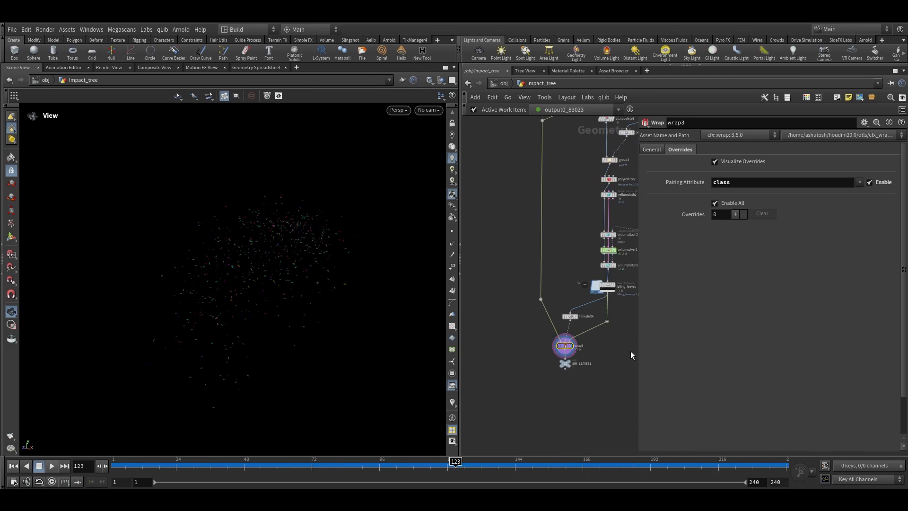
{"action": "left_click_drag", "start_coordinate": [640, 352], "coordinate": [768, 349]}
{"action": "scroll", "coordinate": [689, 345], "scroll_direction": "down", "scroll_amount": 2}
{"action": "middle_click_drag", "start_coordinate": [679, 347], "coordinate": [640, 316]}
{"action": "scroll", "coordinate": [620, 330], "scroll_direction": "up", "scroll_amount": 1}
{"action": "left_click_drag", "start_coordinate": [578, 347], "coordinate": [531, 328]}
{"action": "left_click", "coordinate": [686, 309]}
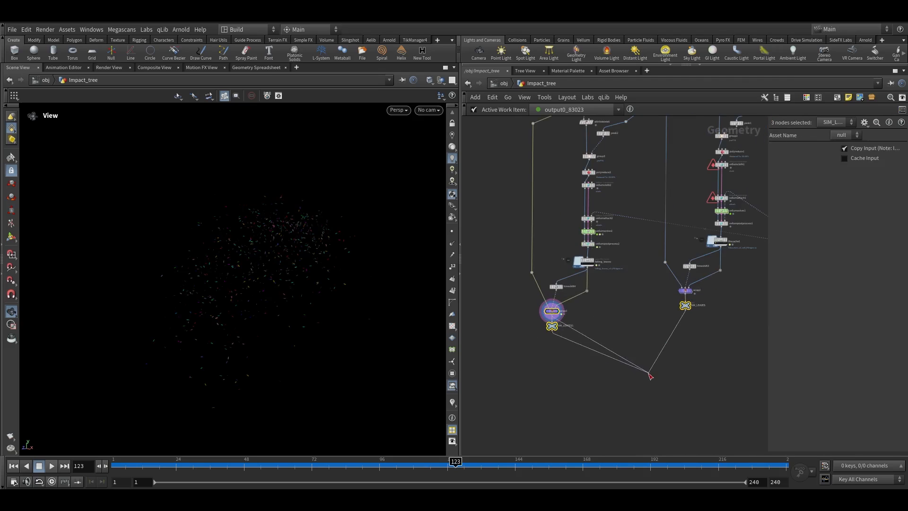
{"action": "left_click", "coordinate": [647, 396]}
{"action": "middle_click_drag", "start_coordinate": [647, 396], "coordinate": [521, 322]}
{"action": "scroll", "coordinate": [564, 354], "scroll_direction": "up", "scroll_amount": 2}
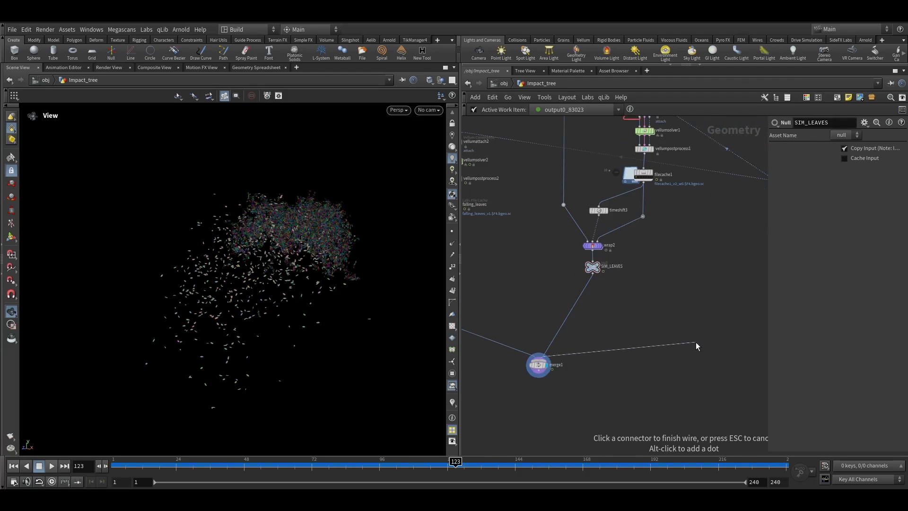
{"action": "scroll", "coordinate": [642, 314], "scroll_direction": "down", "scroll_amount": 4}
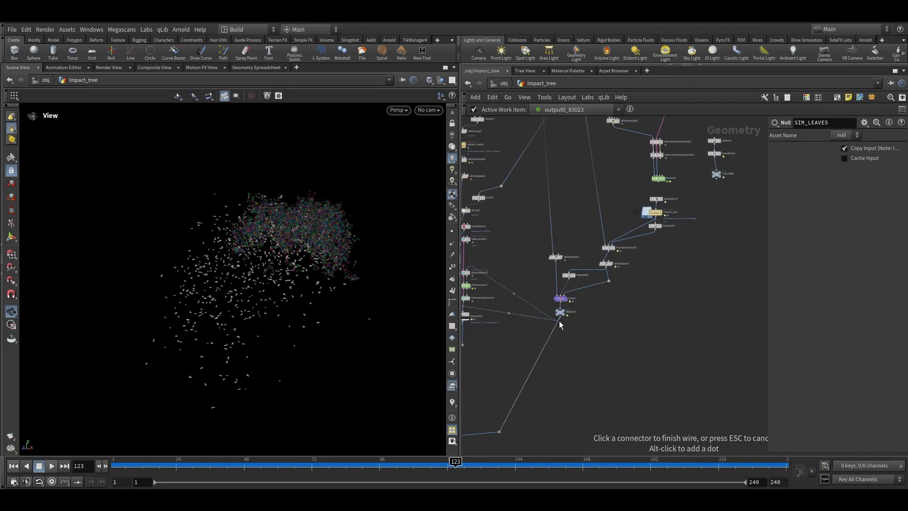
{"action": "middle_click_drag", "start_coordinate": [543, 400], "coordinate": [666, 288]}
{"action": "middle_click_drag", "start_coordinate": [603, 334], "coordinate": [685, 287]}
{"action": "scroll", "coordinate": [613, 291], "scroll_direction": "up", "scroll_amount": 4}
{"action": "left_click", "coordinate": [598, 262]}
{"action": "left_click", "coordinate": [598, 260]}
{"action": "scroll", "coordinate": [610, 284], "scroll_direction": "down", "scroll_amount": 4}
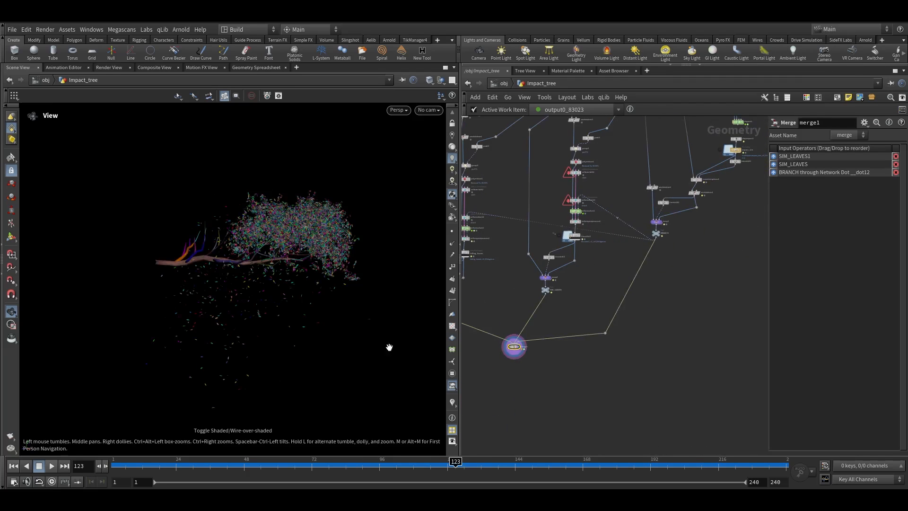
Add an Attribute Delete node below the merge and set it to delete the Cd point attribute
{"action": "scroll", "coordinate": [498, 368], "scroll_direction": "up", "scroll_amount": 3}
{"action": "left_click", "coordinate": [520, 344]}
{"action": "key", "text": "Tab"}
{"action": "type", "text": "attribdel"}
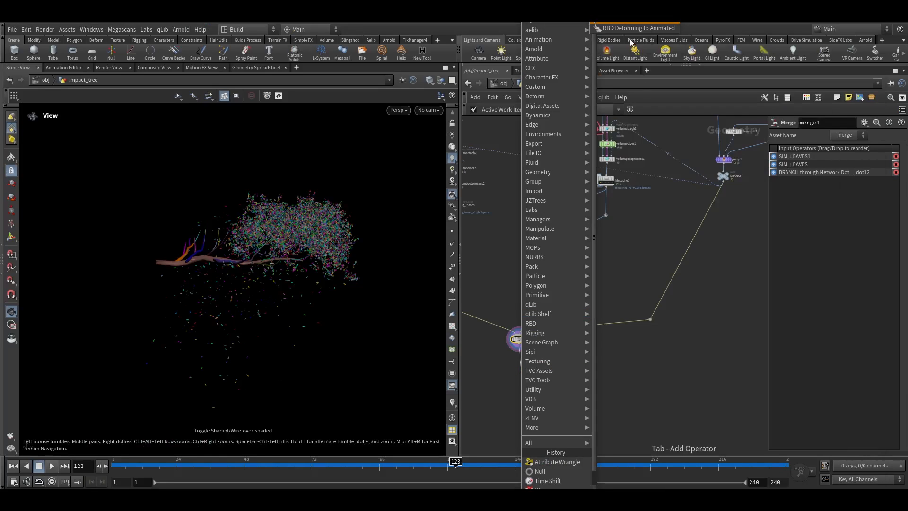
{"action": "key", "text": "Return"}
{"action": "left_click", "coordinate": [523, 374]}
{"action": "scroll", "coordinate": [522, 397], "scroll_direction": "up", "scroll_amount": 5}
{"action": "left_click", "coordinate": [548, 315]}
{"action": "left_click", "coordinate": [897, 193]}
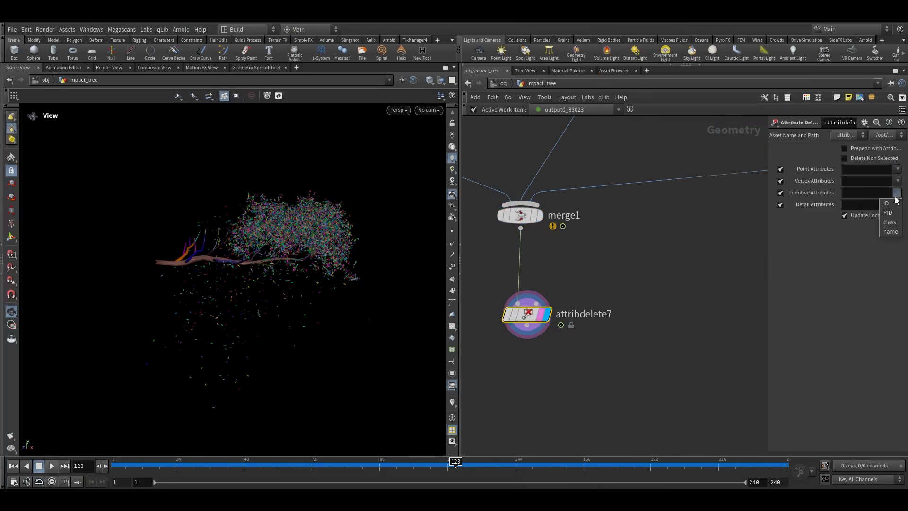
{"action": "left_click", "coordinate": [838, 256]}
{"action": "left_click", "coordinate": [898, 169]}
{"action": "left_click", "coordinate": [889, 209]}
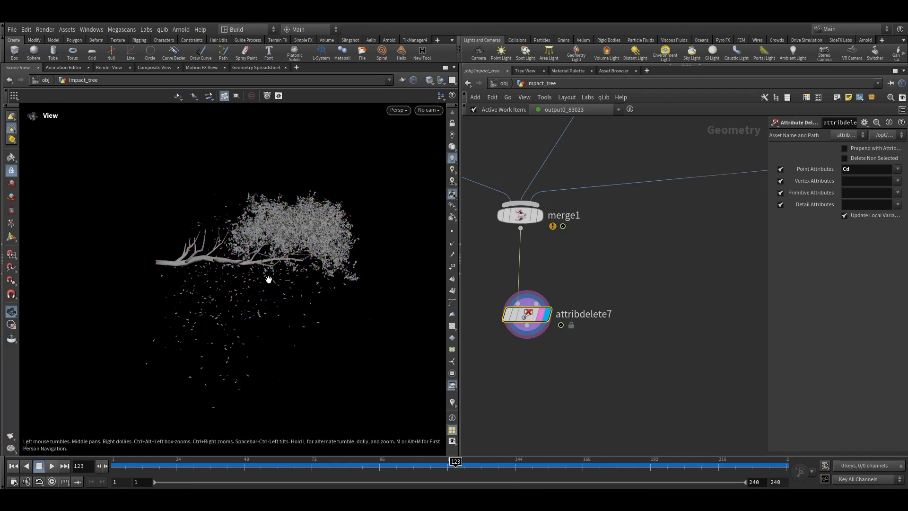
Add a Color node after the Attribute Delete and give it a brown colour for the branch
{"action": "key", "text": "g"}
{"action": "scroll", "coordinate": [583, 334], "scroll_direction": "down", "scroll_amount": 3}
{"action": "key", "text": "Tab"}
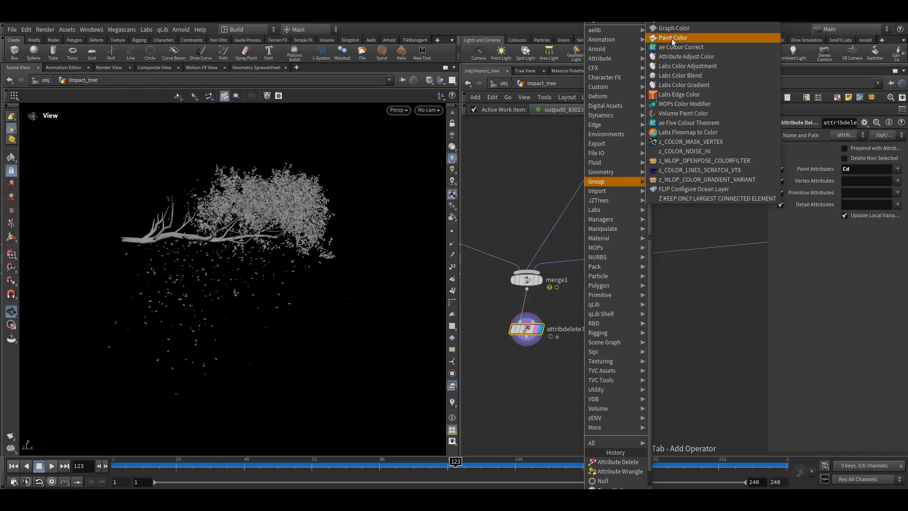
{"action": "left_click", "coordinate": [709, 73]}
{"action": "left_click", "coordinate": [606, 255]}
{"action": "scroll", "coordinate": [606, 255], "scroll_direction": "up", "scroll_amount": 3}
{"action": "left_click_drag", "start_coordinate": [605, 255], "coordinate": [611, 267]}
{"action": "left_click", "coordinate": [856, 209]}
{"action": "left_click", "coordinate": [746, 171]}
{"action": "left_click", "coordinate": [899, 104]}
Duplicate the Attribute Delete and Color nodes for each merge input and rewire them into the merge
{"action": "middle_click_drag", "start_coordinate": [610, 311], "coordinate": [673, 311]}
{"action": "left_click_drag", "start_coordinate": [531, 382], "coordinate": [710, 215]}
{"action": "left_click_drag", "start_coordinate": [714, 241], "coordinate": [568, 235], "text": "alt"}
{"action": "left_click_drag", "start_coordinate": [617, 234], "coordinate": [496, 269], "text": "alt"}
{"action": "scroll", "coordinate": [589, 274], "scroll_direction": "down", "scroll_amount": 3}
{"action": "left_click_drag", "start_coordinate": [681, 291], "coordinate": [591, 284]}
{"action": "left_click", "coordinate": [699, 289]}
Set the leaf Color node to green 00FF00 and select the merge to view the result
{"action": "left_click", "coordinate": [851, 209]}
{"action": "left_click", "coordinate": [798, 153]}
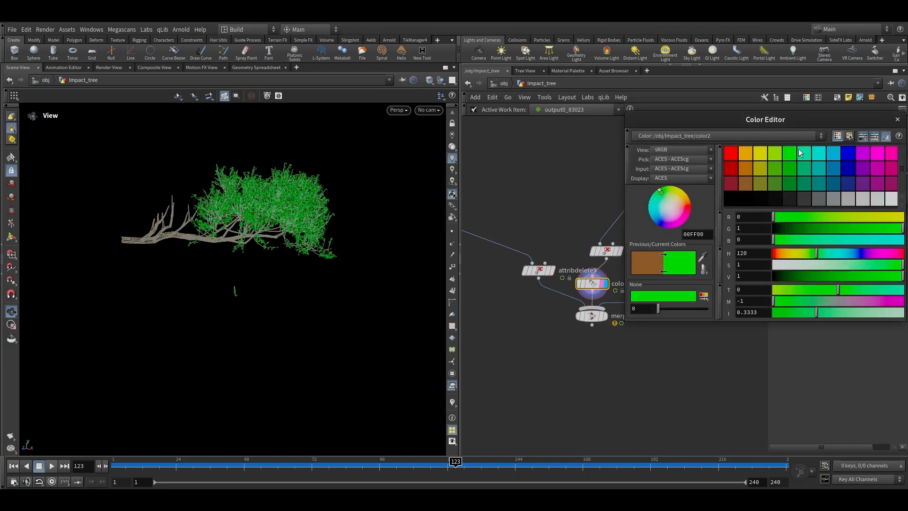
{"action": "left_click", "coordinate": [605, 315]}
{"action": "left_click", "coordinate": [591, 316]}
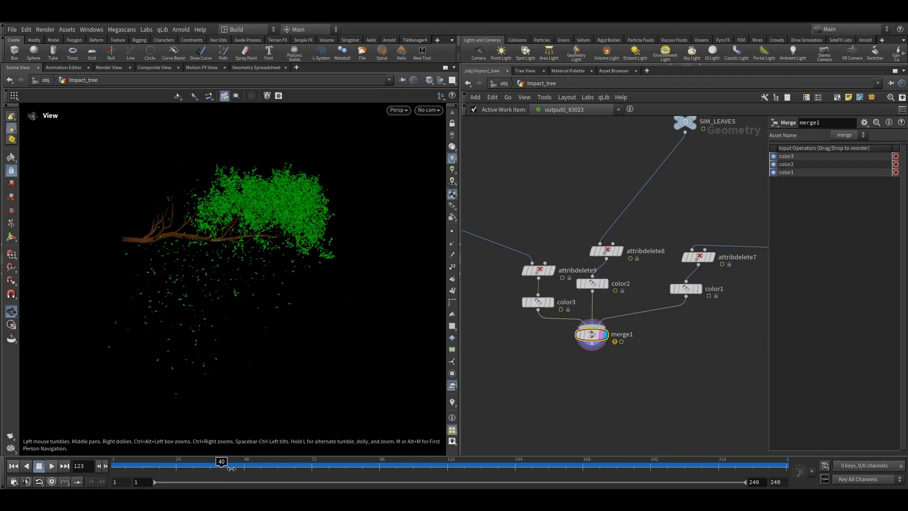